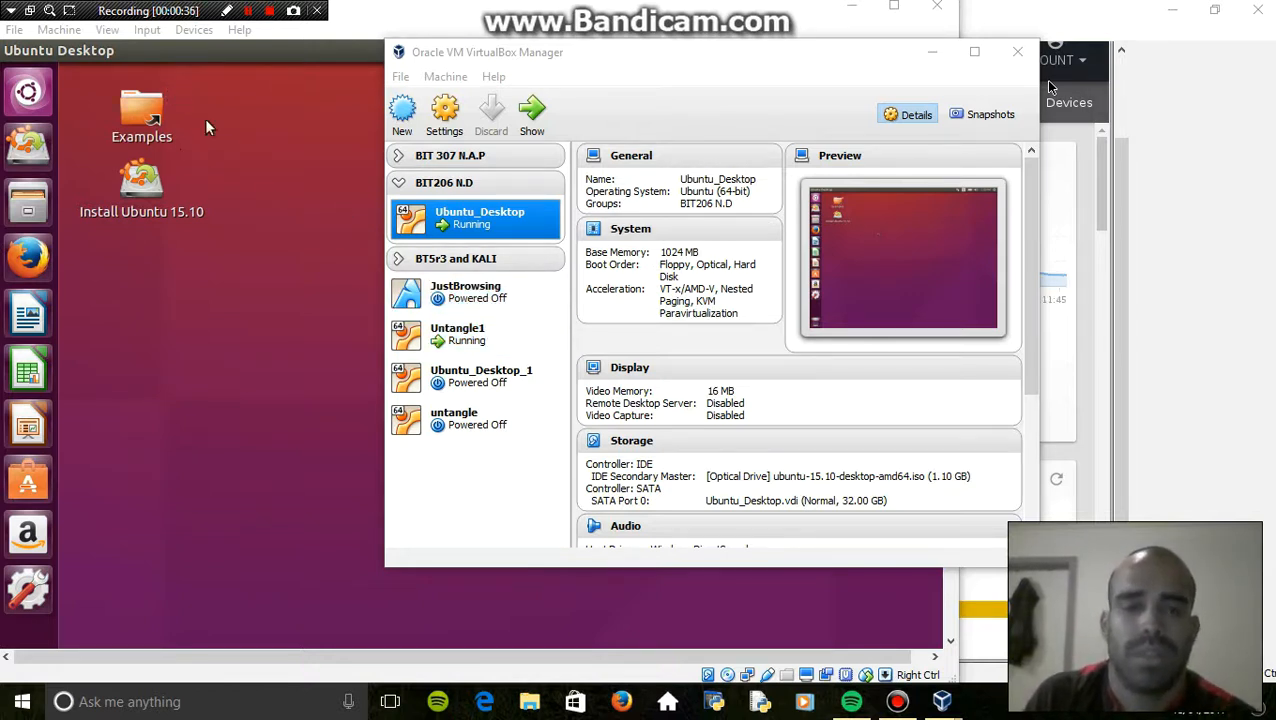
- Check how Adapter 1 and Adapter 2 are attached in the network settings of the Untangle1 virtual machine
{"action": "left_click", "coordinate": [374, 305]}
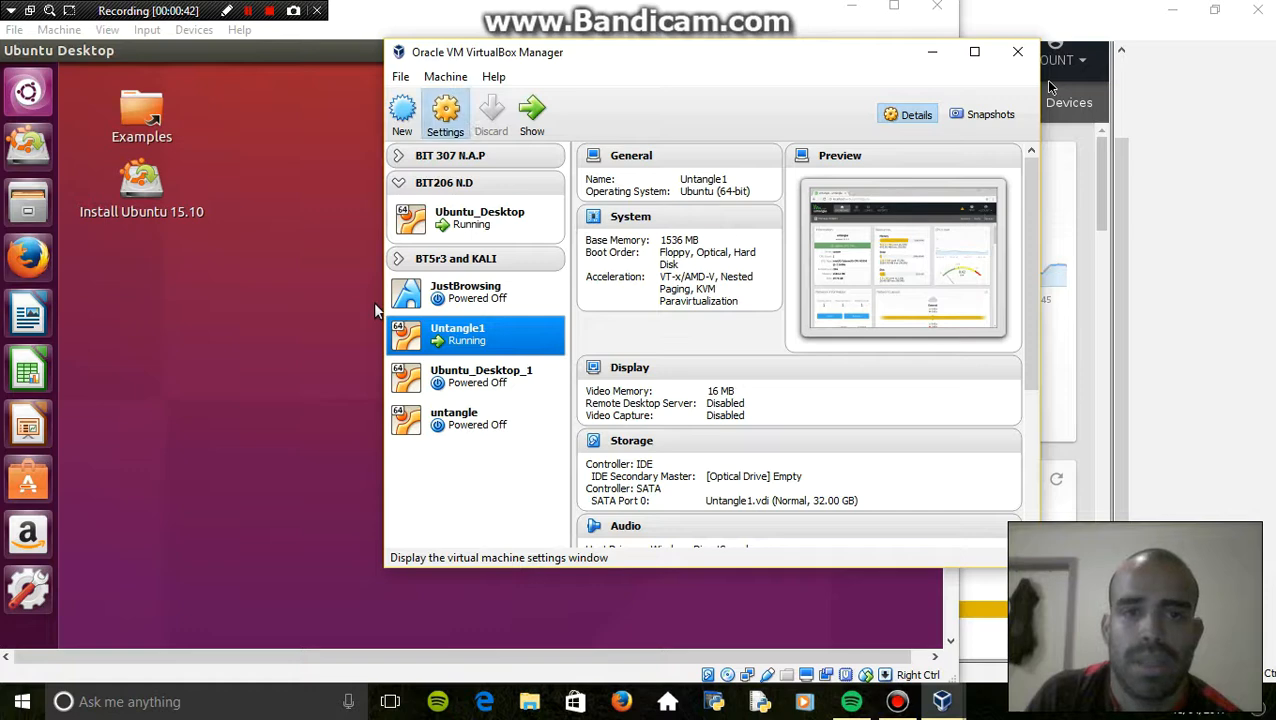
{"action": "key", "text": "ctrl+s"}
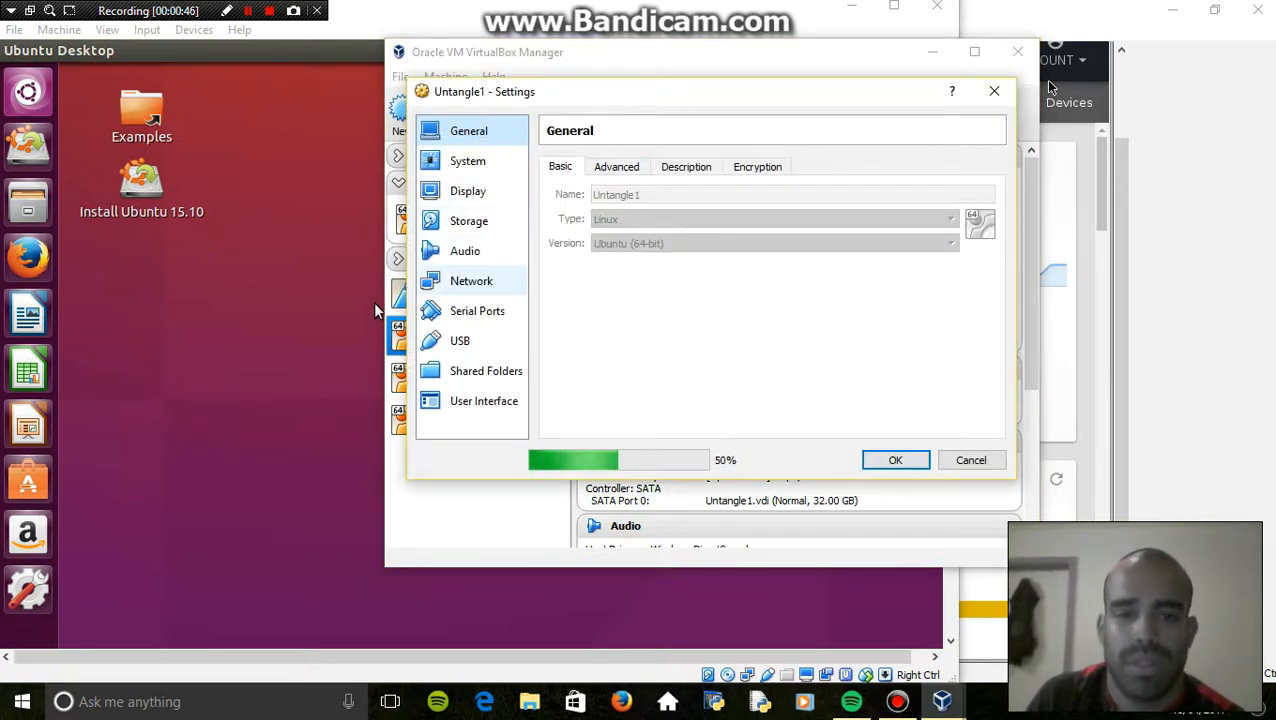
{"action": "left_click", "coordinate": [471, 281]}
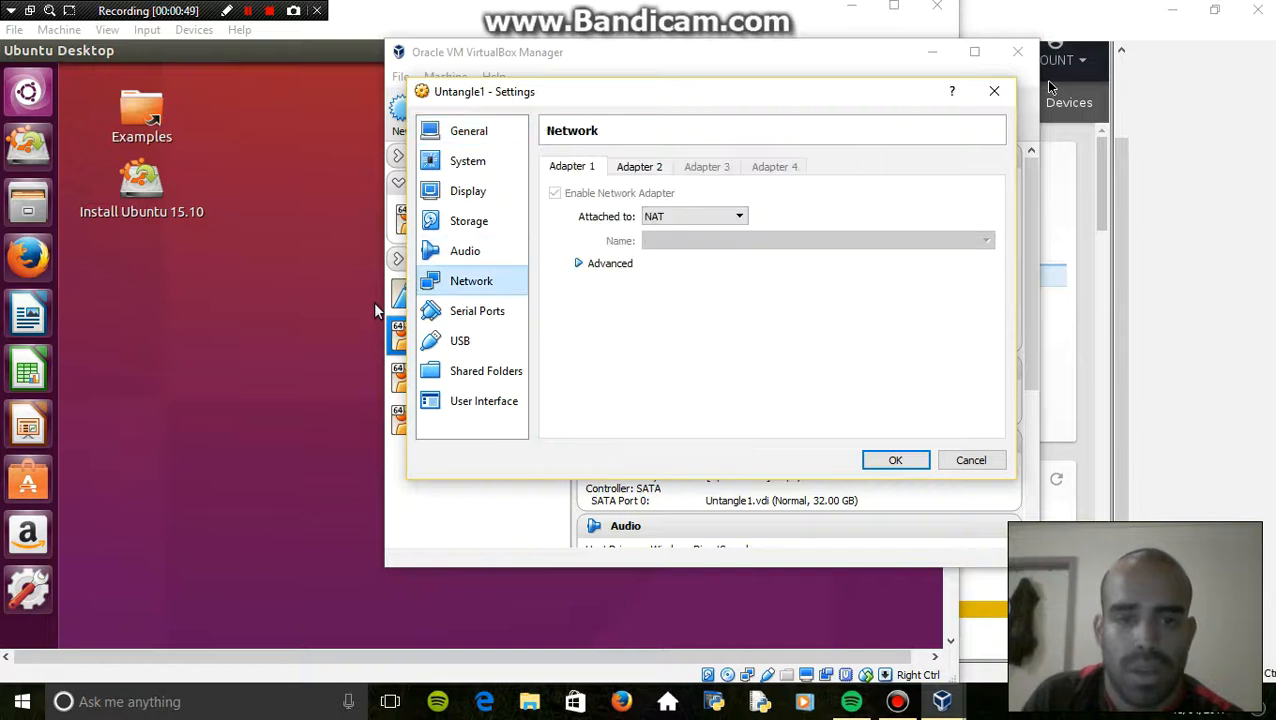
{"action": "left_click", "coordinate": [694, 216]}
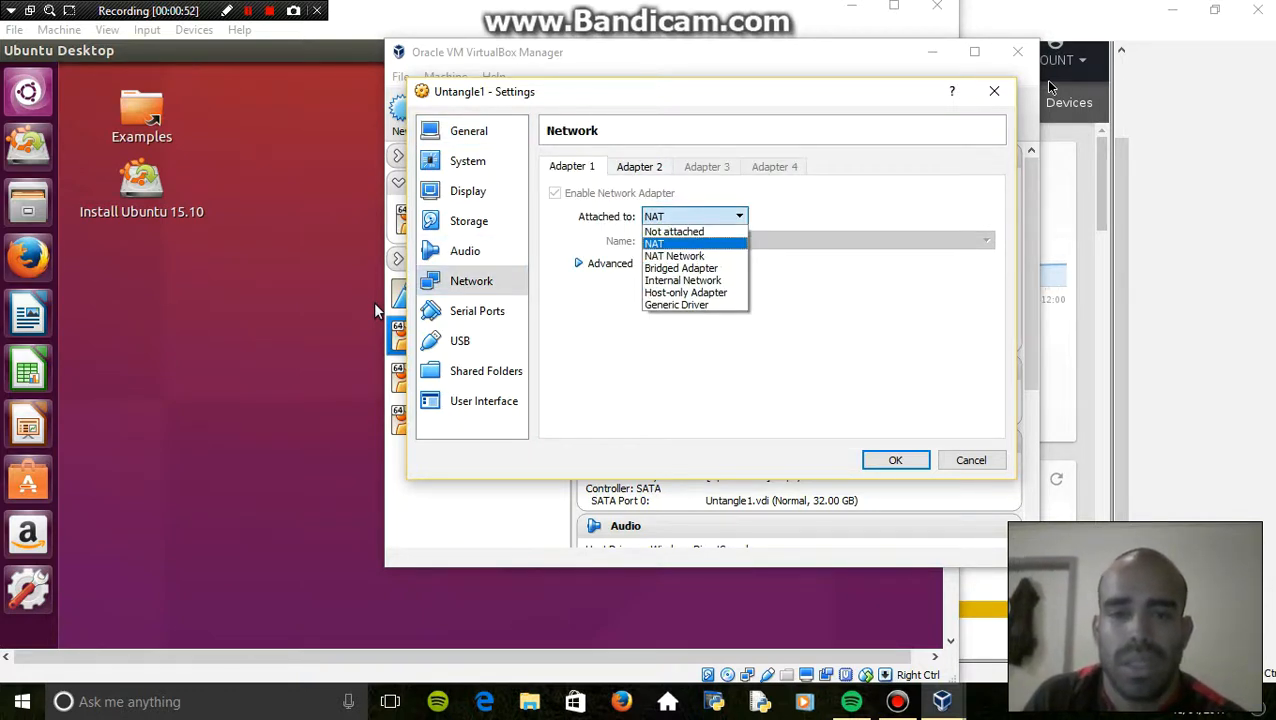
{"action": "left_click", "coordinate": [655, 244]}
{"action": "left_click", "coordinate": [639, 167]}
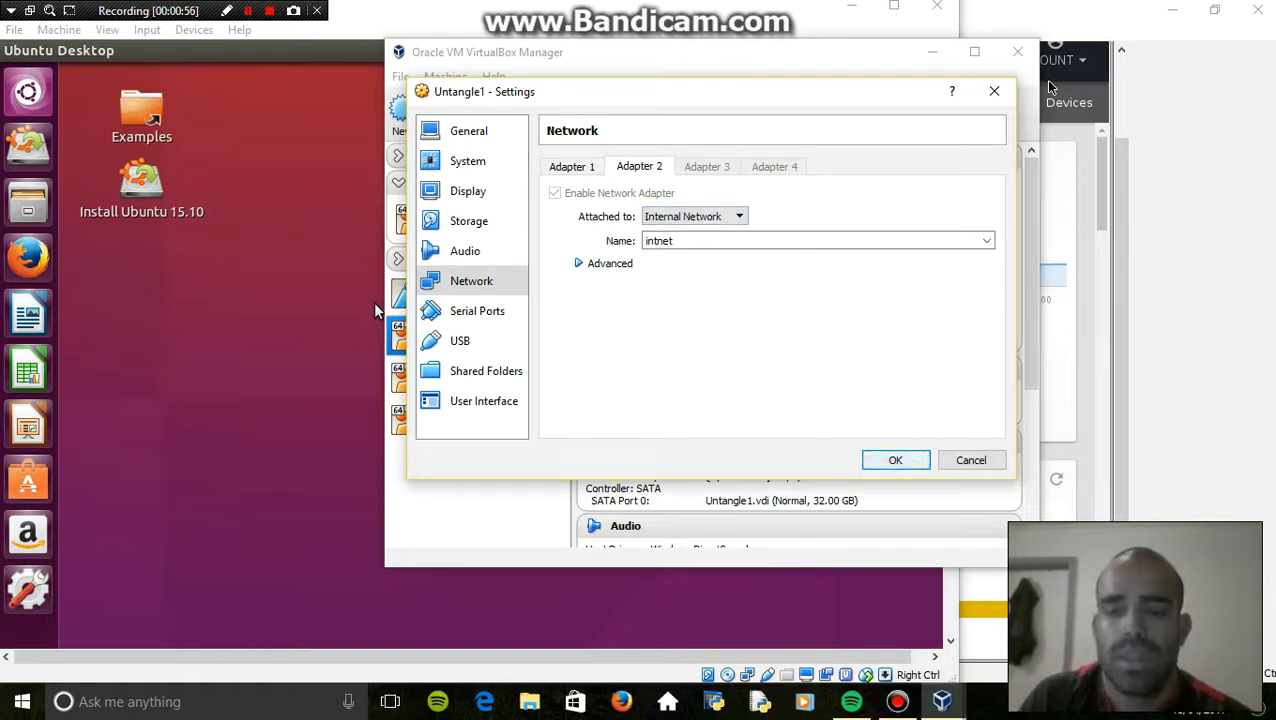
{"action": "key", "text": "Return"}
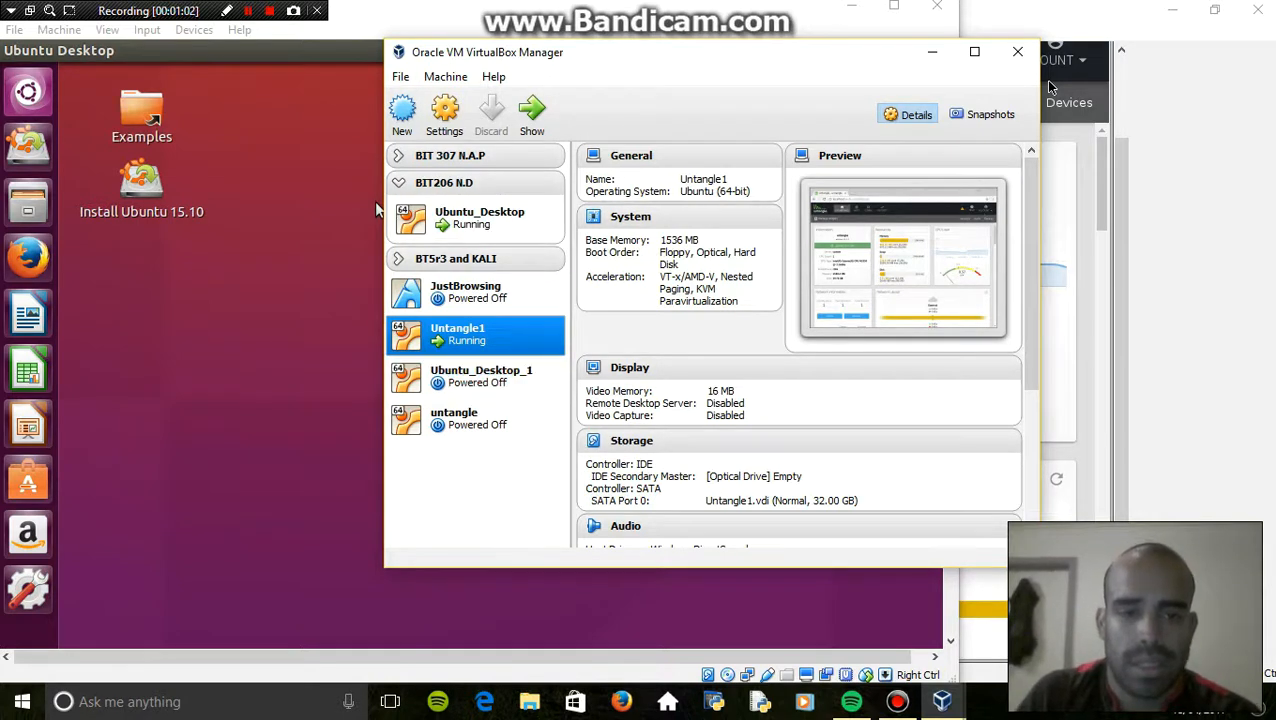
- Check the Adapter 1 attachment and network name in the Ubuntu_Desktop virtual machine's settings
{"action": "left_click", "coordinate": [479, 217]}
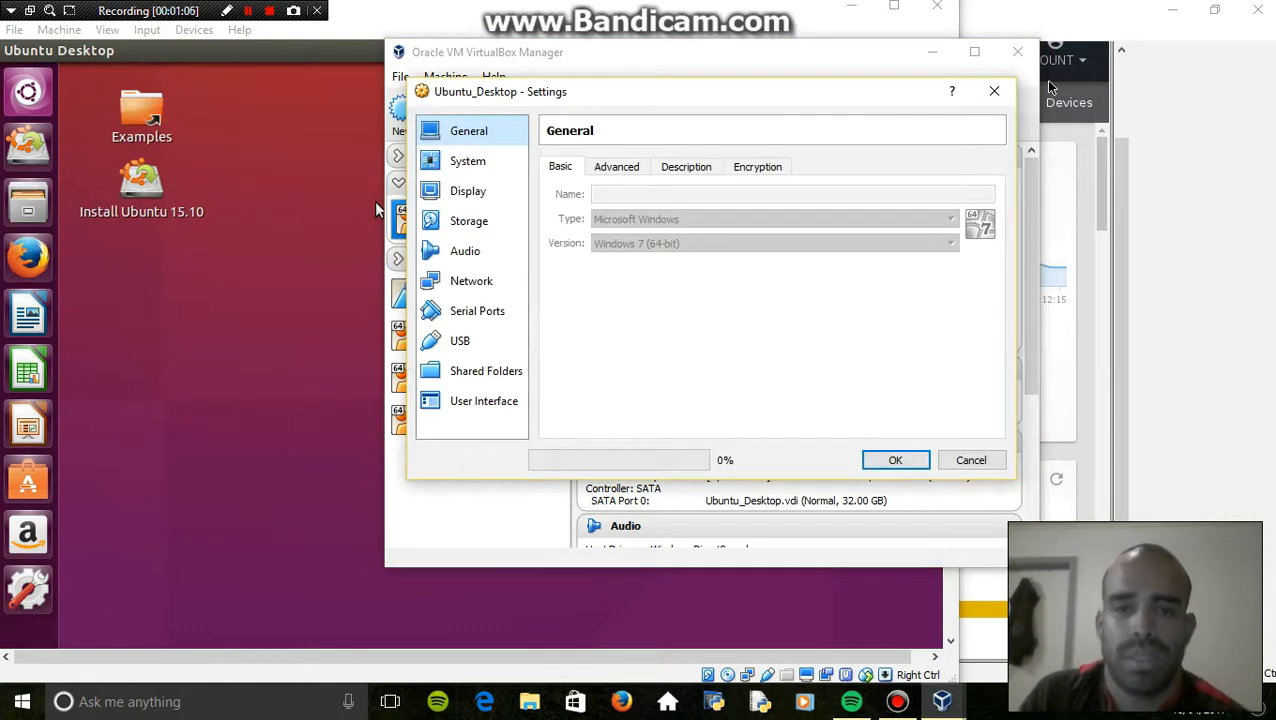
{"action": "left_click", "coordinate": [471, 281]}
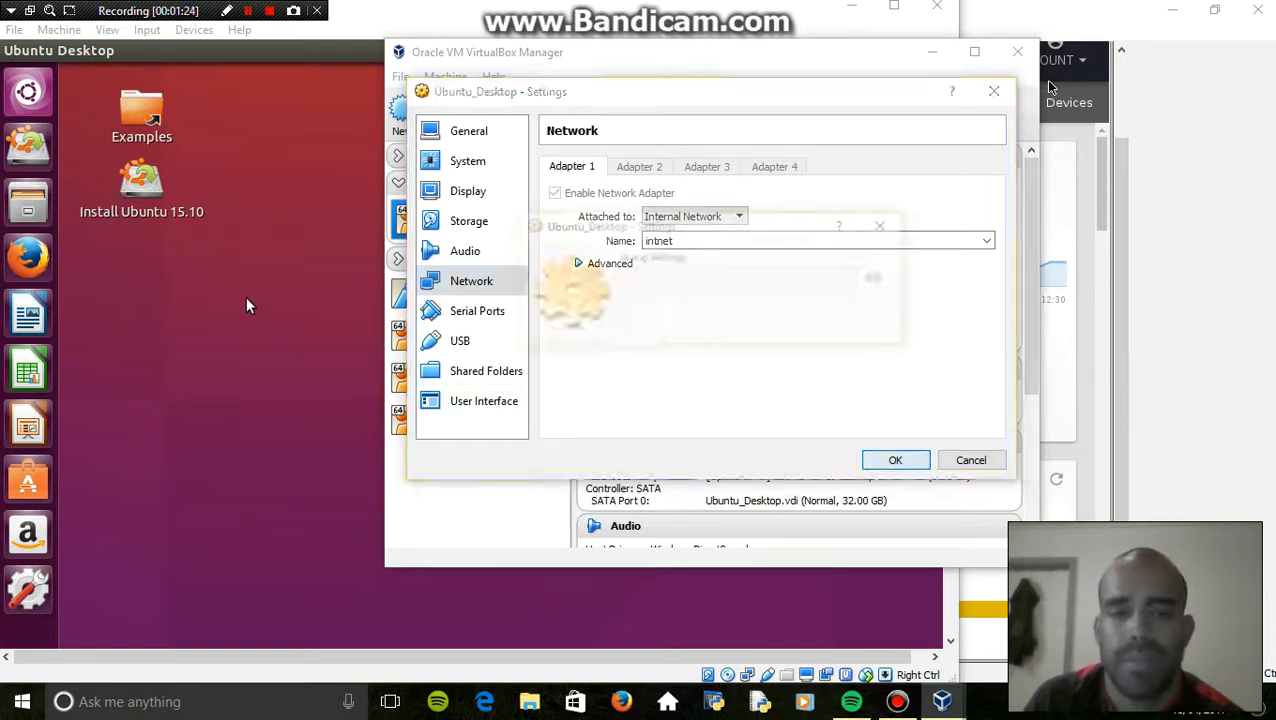
{"action": "left_click", "coordinate": [896, 460]}
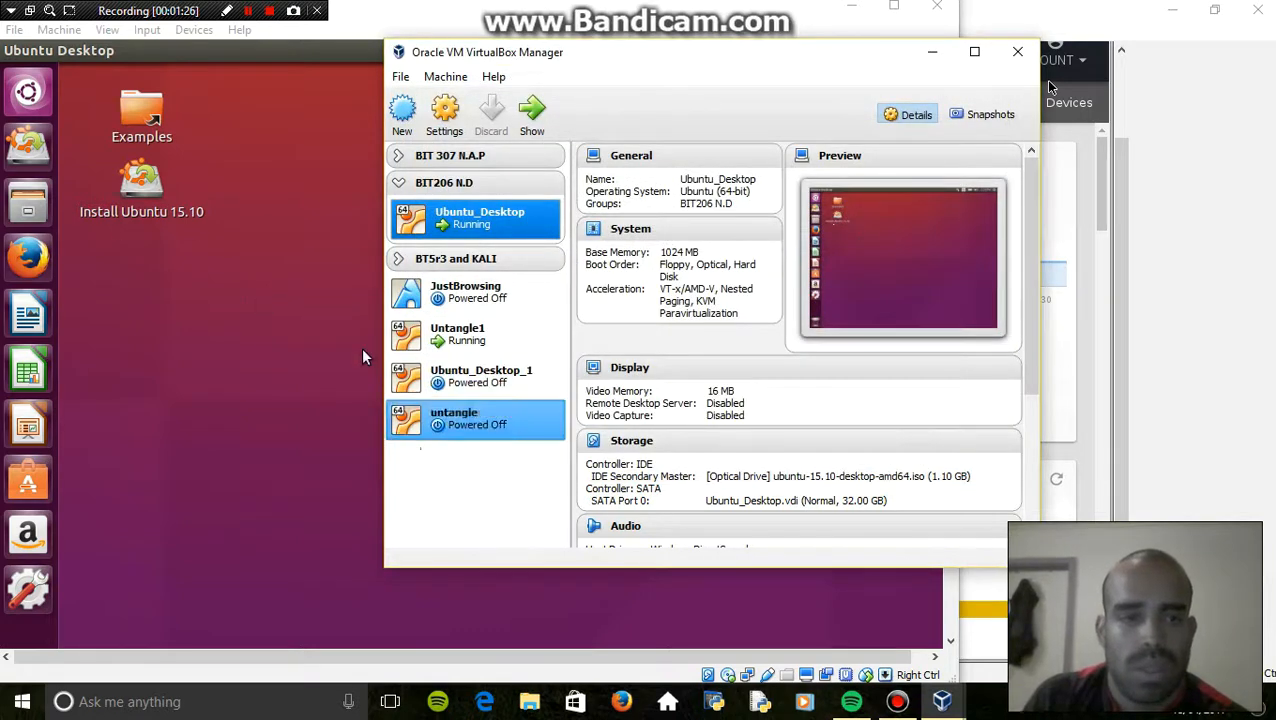
- Minimize the VirtualBox Manager, bring up the Untangle1 virtual machine maximized, and show its installed apps
{"action": "left_click", "coordinate": [932, 51]}
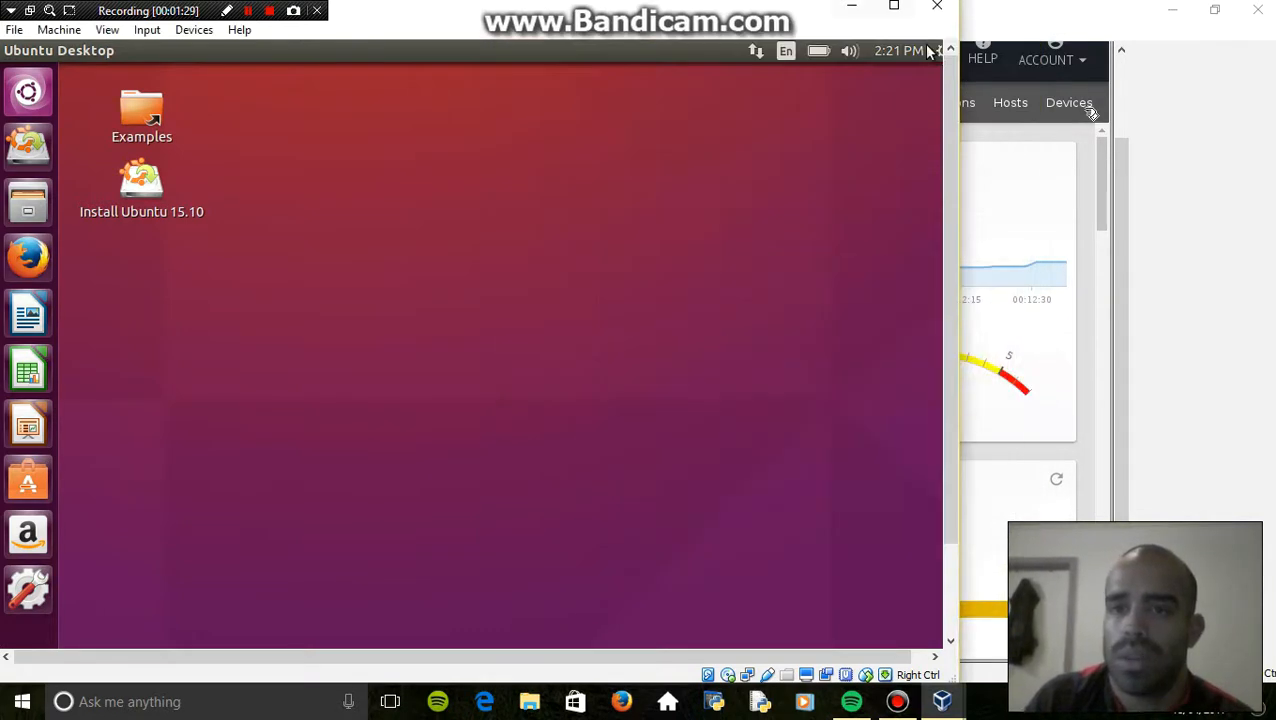
{"action": "left_click", "coordinate": [1215, 10]}
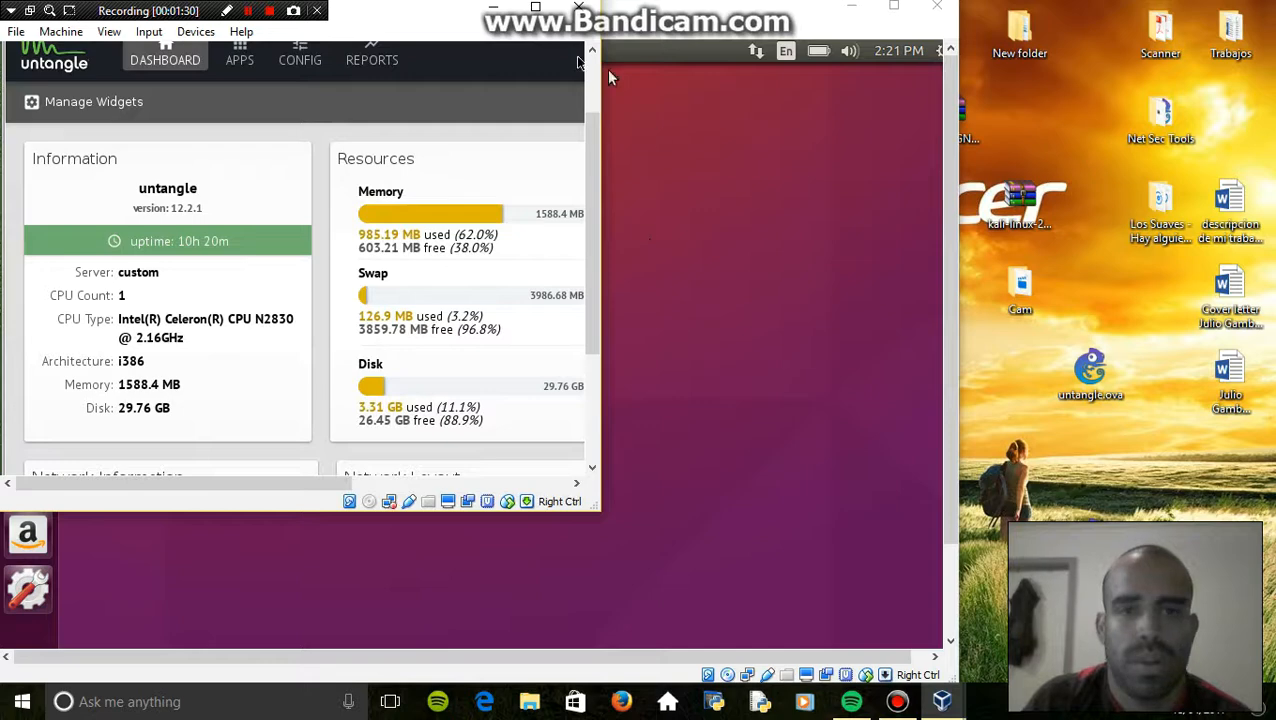
{"action": "left_click", "coordinate": [535, 7]}
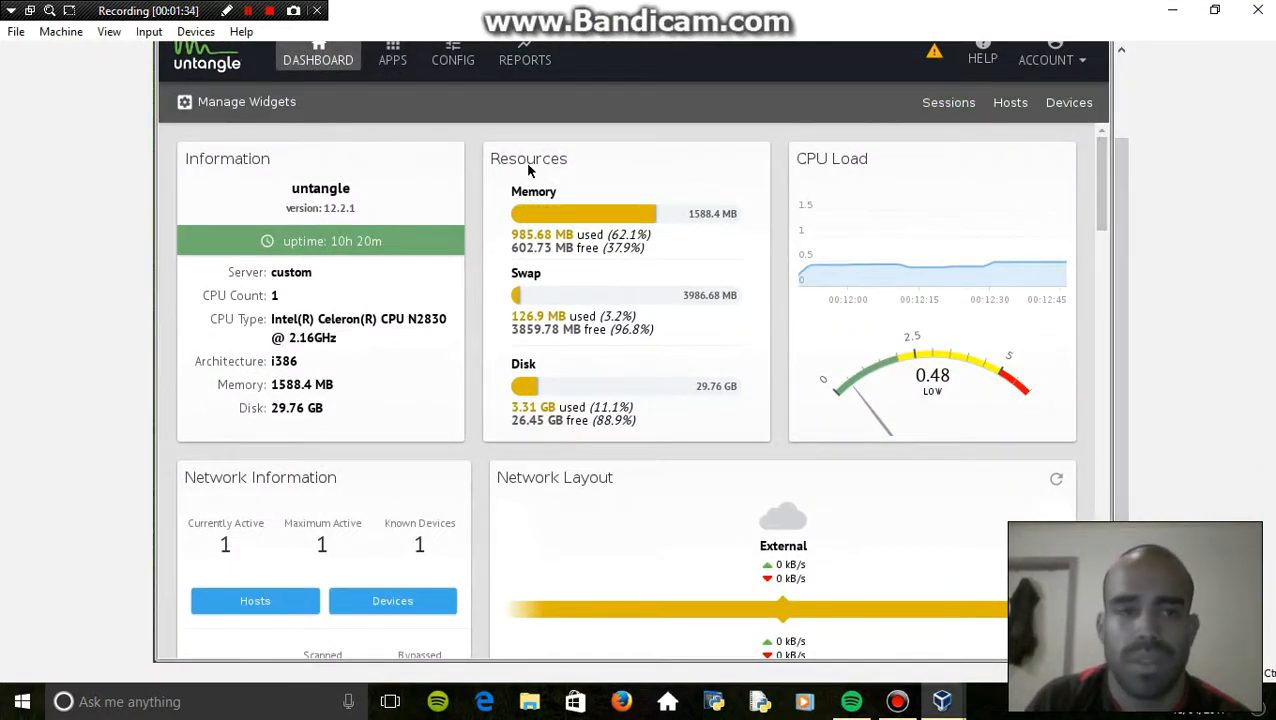
{"action": "left_click", "coordinate": [393, 60]}
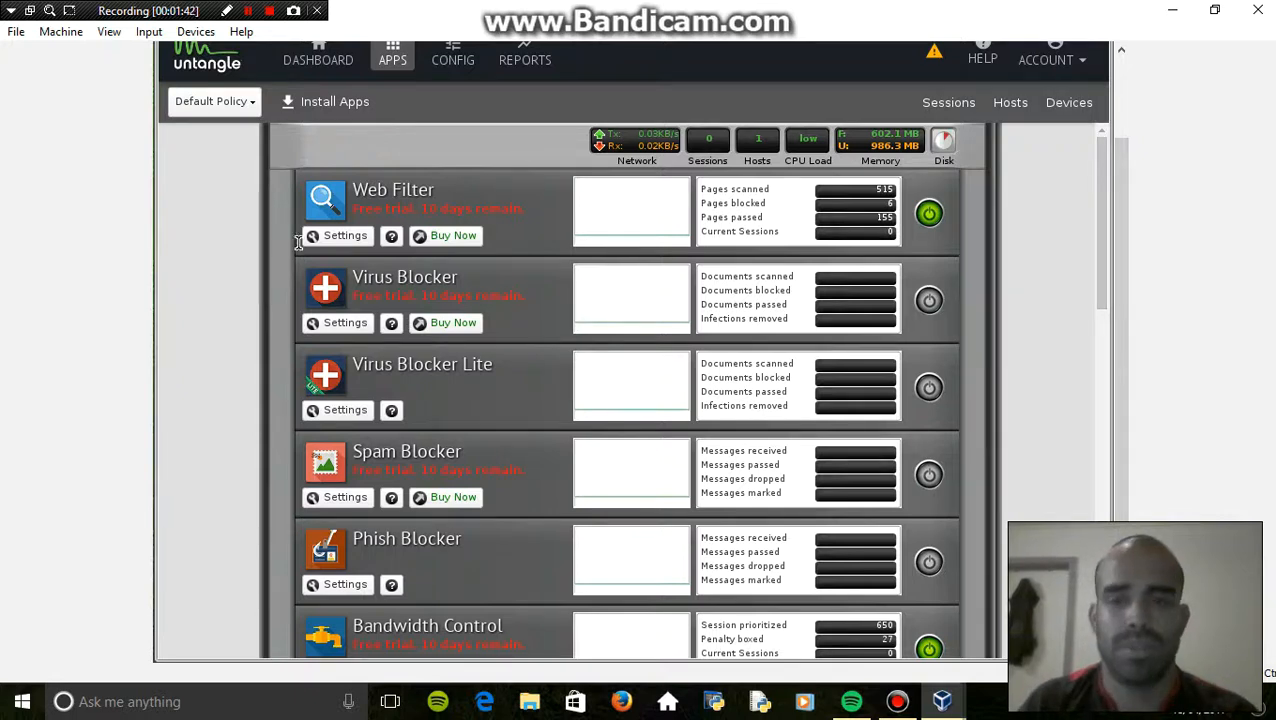
{"action": "left_click_drag", "start_coordinate": [1101, 190], "coordinate": [1099, 144]}
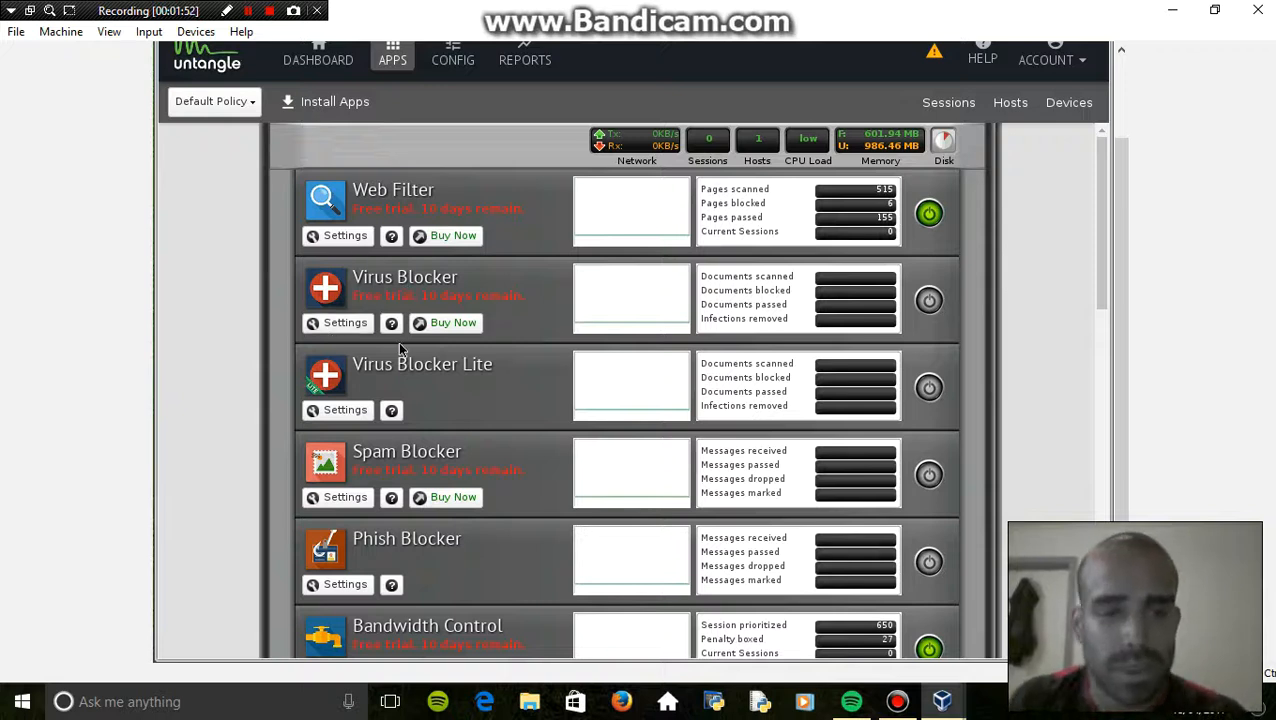
- In the Web Filter settings, add a new blocked site entry for facebook.com
{"action": "left_click", "coordinate": [355, 238]}
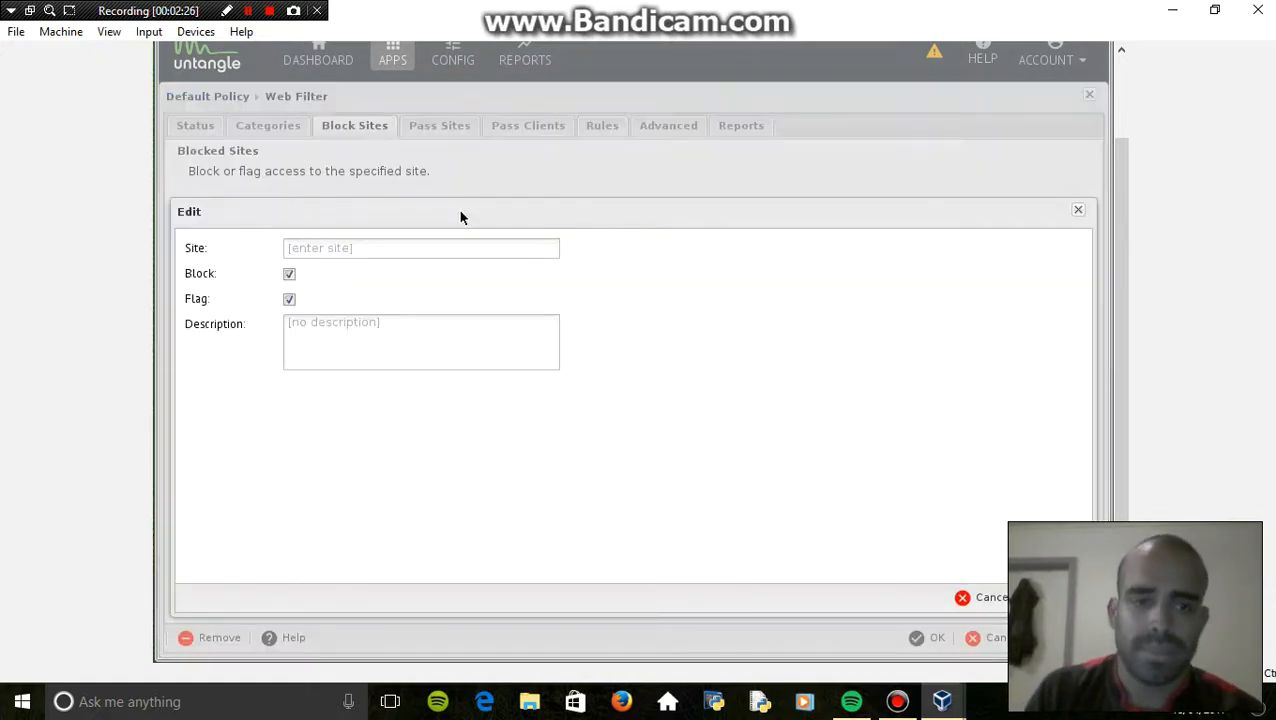
{"action": "left_click", "coordinate": [364, 249]}
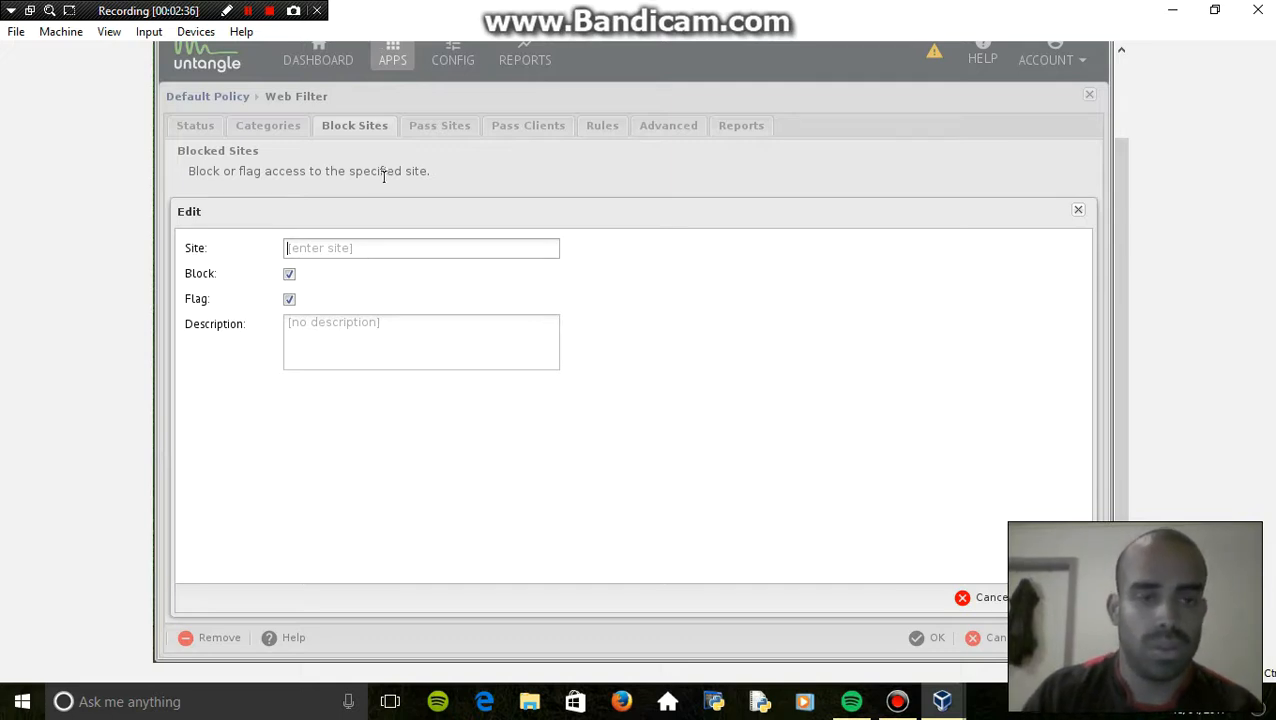
{"action": "type", "text": "face"}
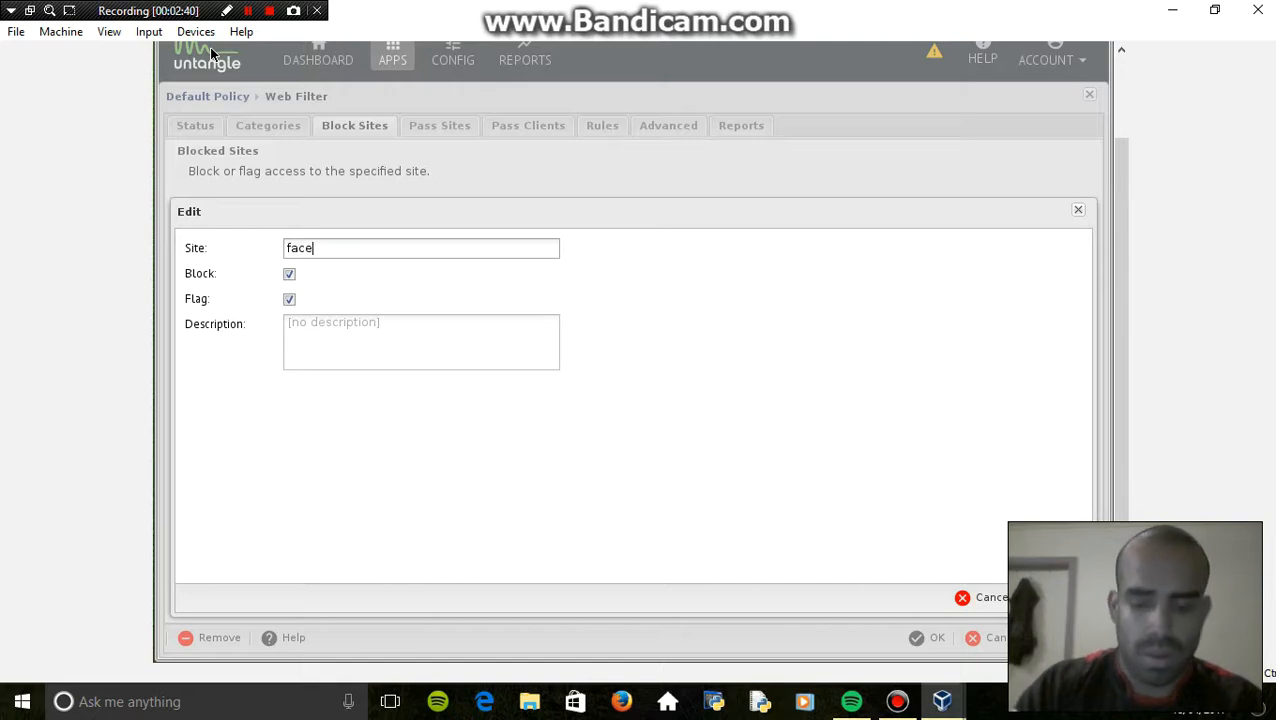
{"action": "type", "text": "book.com"}
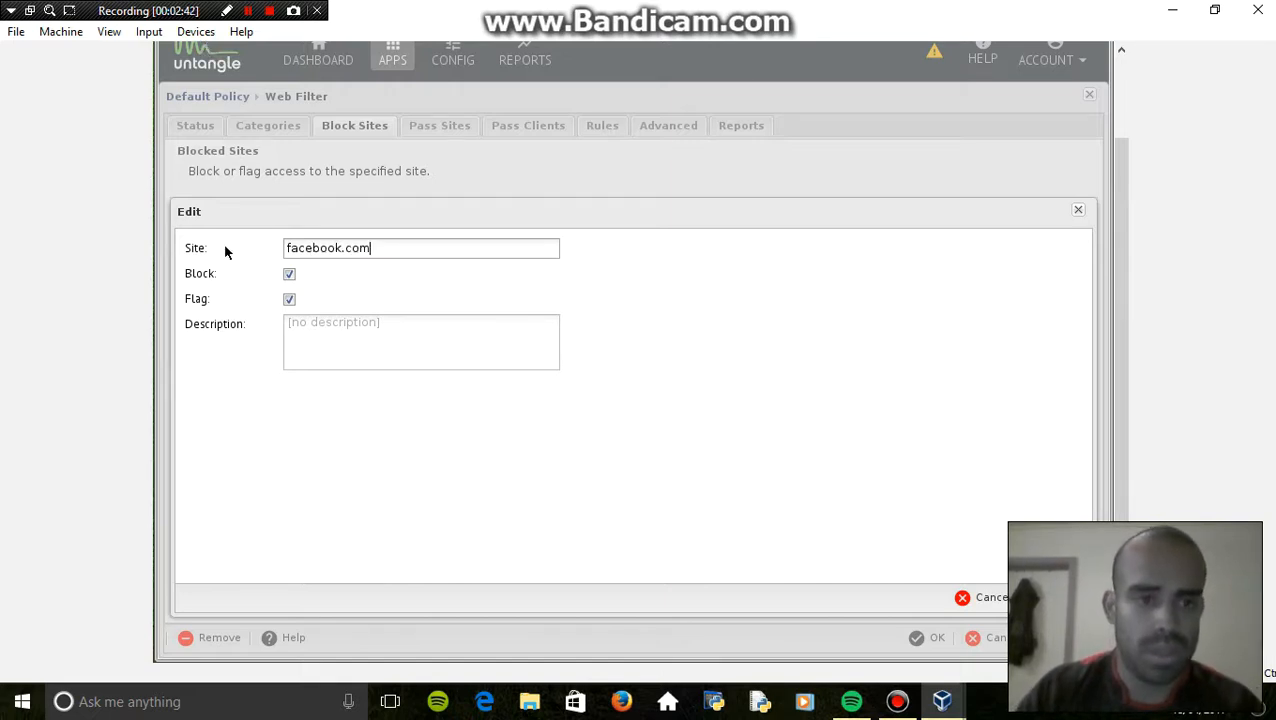
- Describe the blocked site as "social network its not allowed." and save the entry and the filter settings
{"action": "left_click", "coordinate": [321, 323]}
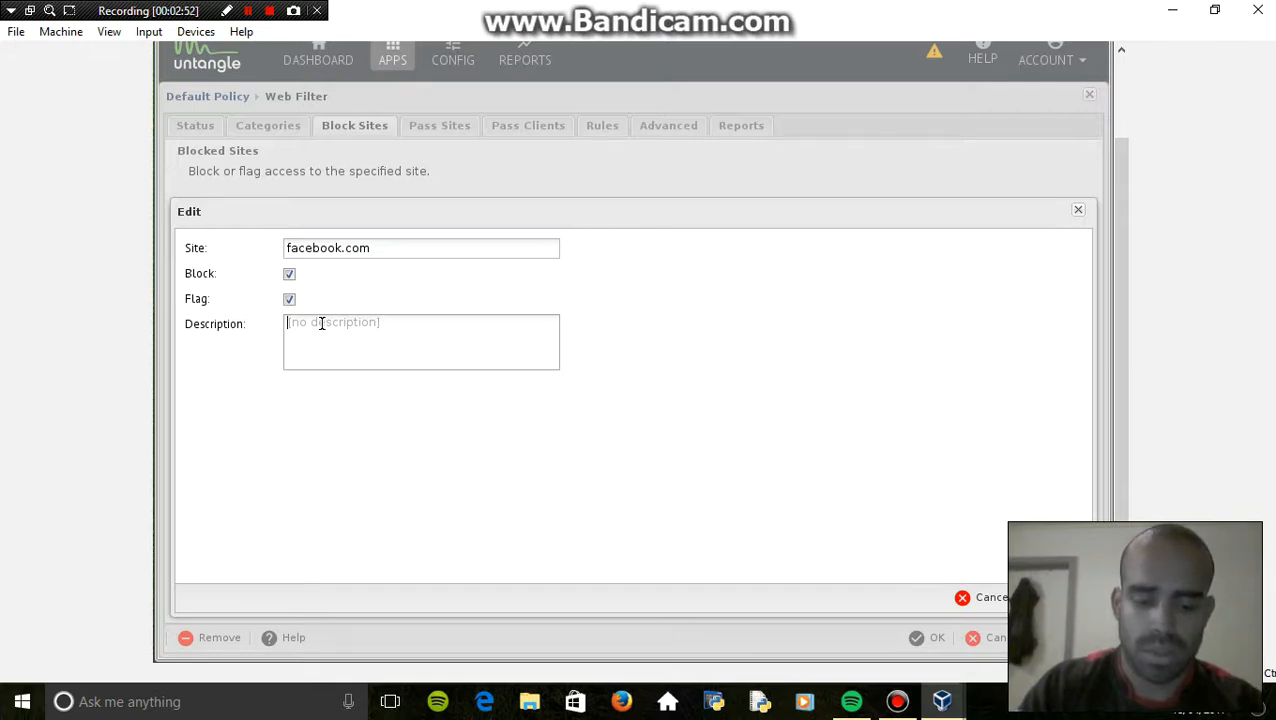
{"action": "type", "text": "social ne"}
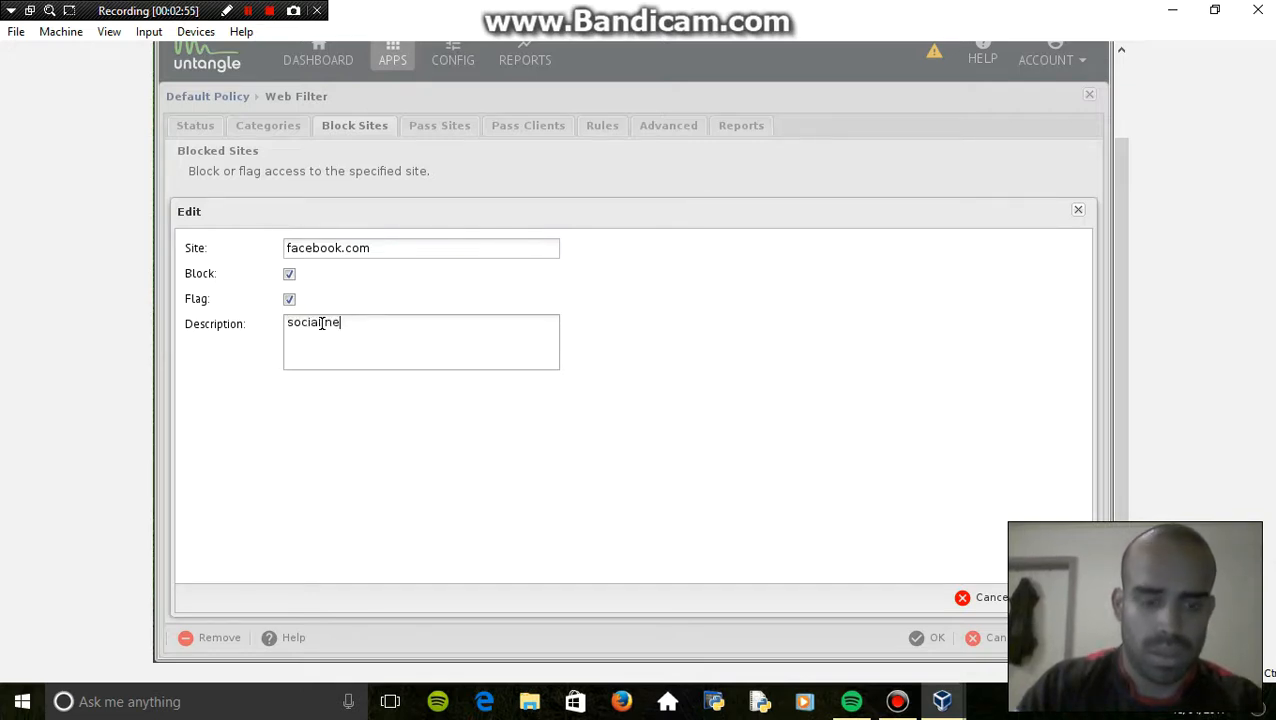
{"action": "type", "text": "twork i"}
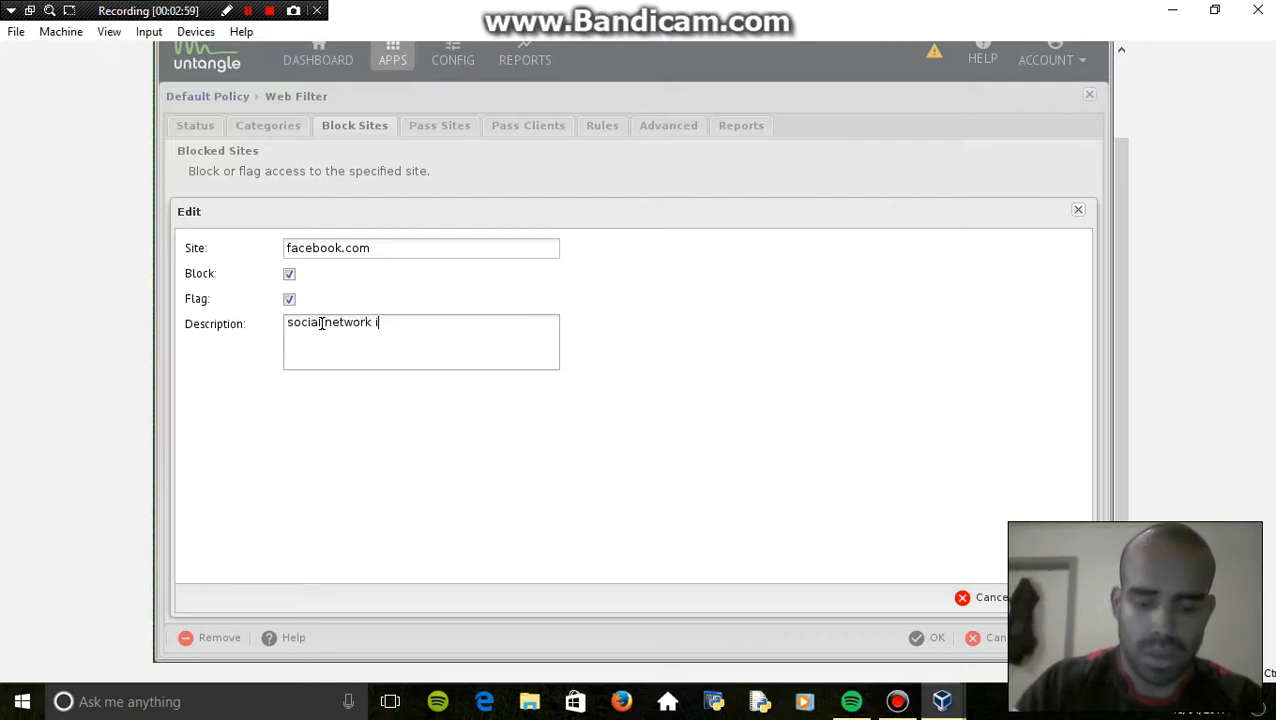
{"action": "type", "text": "ts not all"}
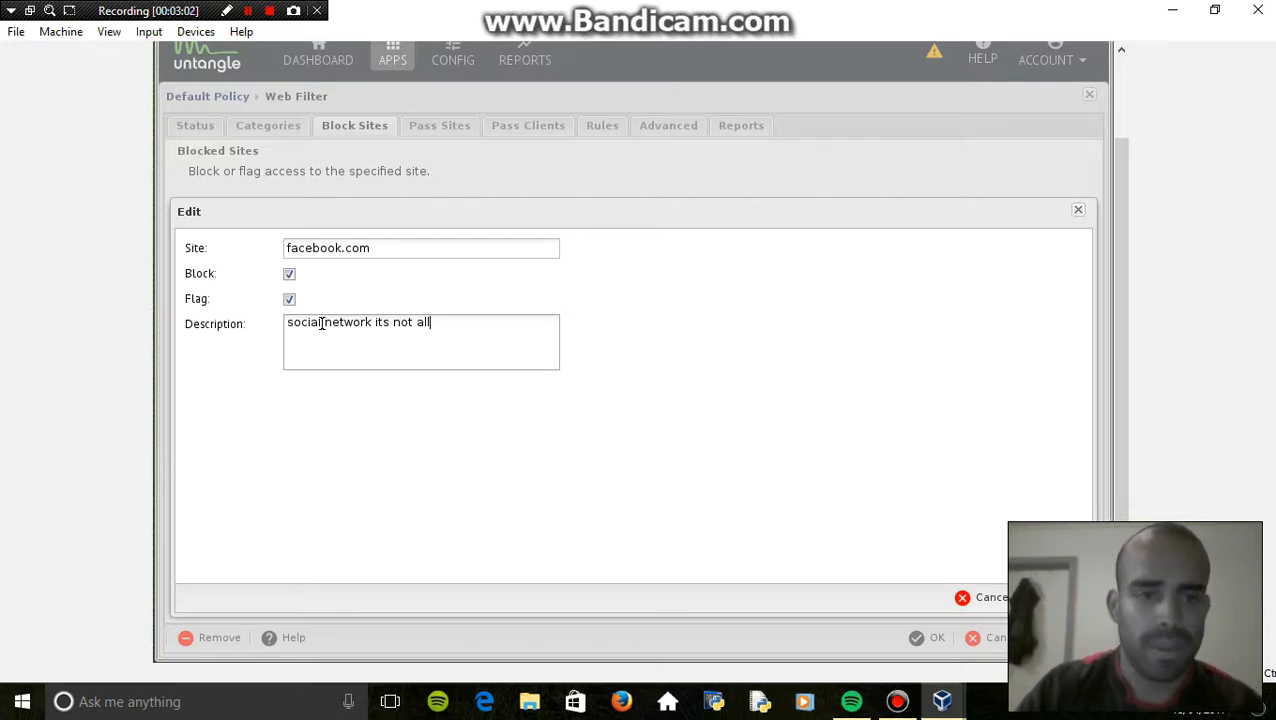
{"action": "type", "text": "owed."}
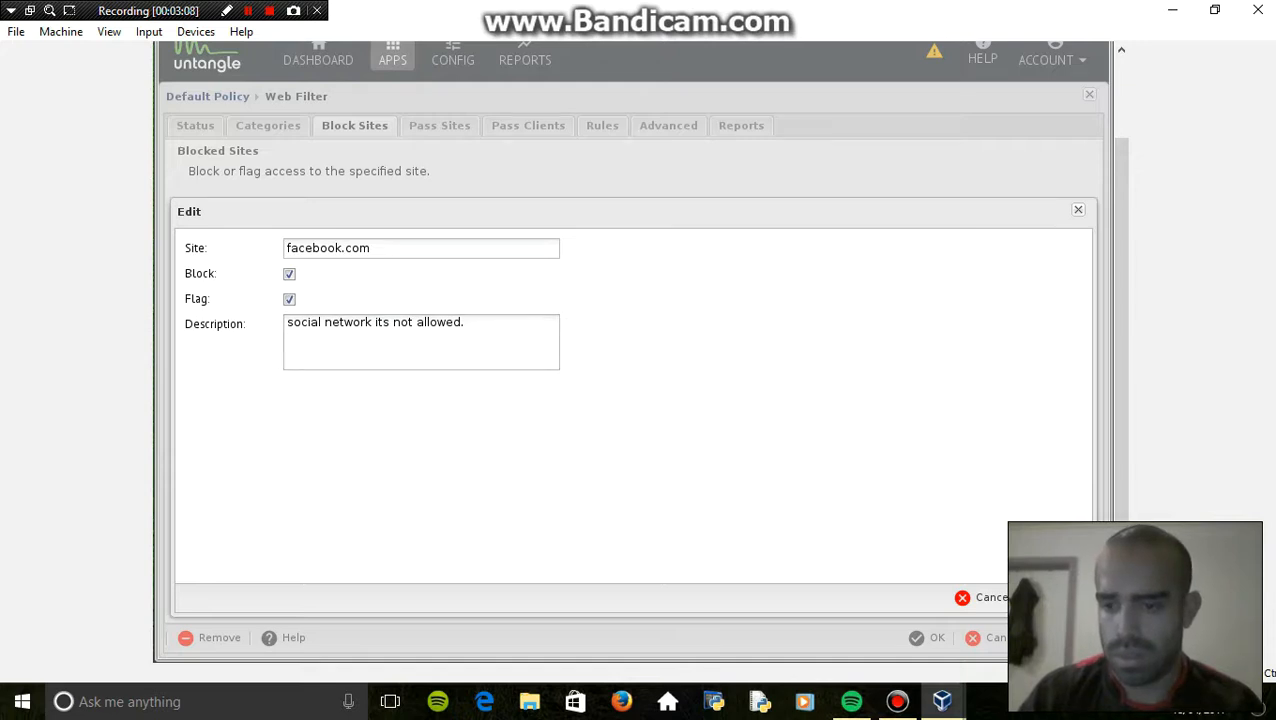
{"action": "left_click", "coordinate": [1055, 598]}
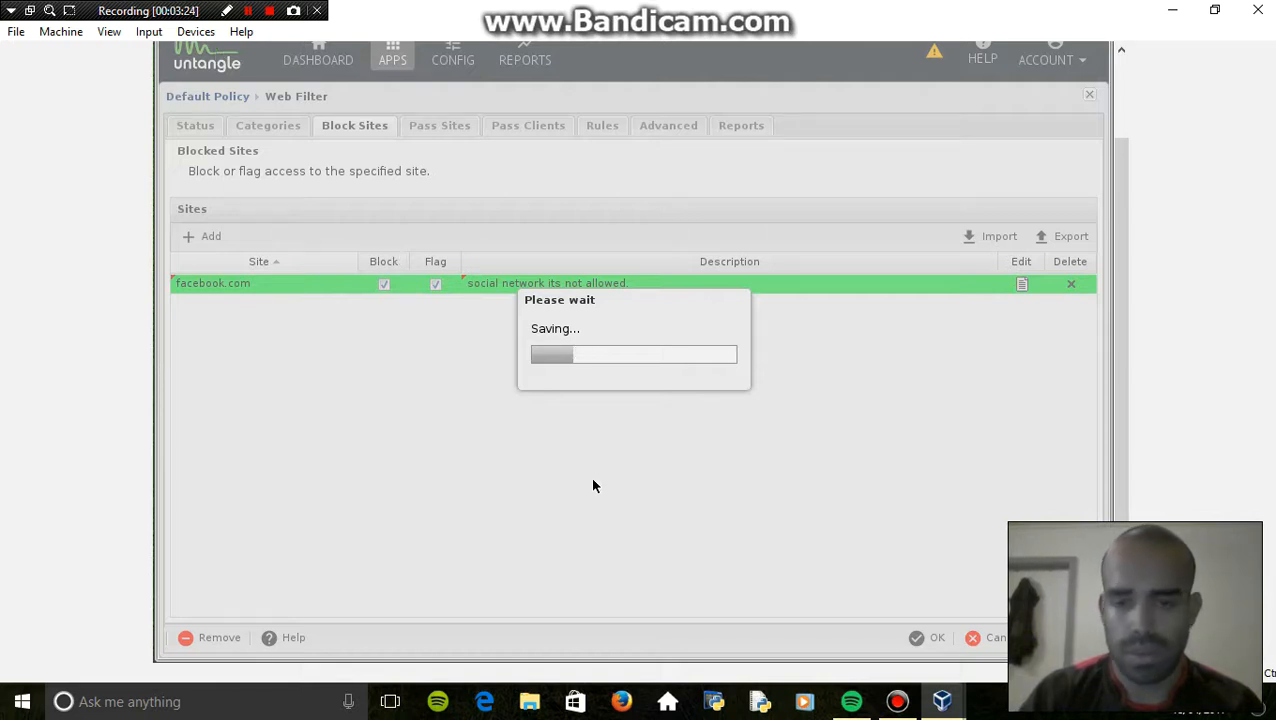
- Switch to the Ubuntu_Desktop virtual machine and load facebook.com in Firefox to test the block
{"action": "mouse_move", "coordinate": [942, 701]}
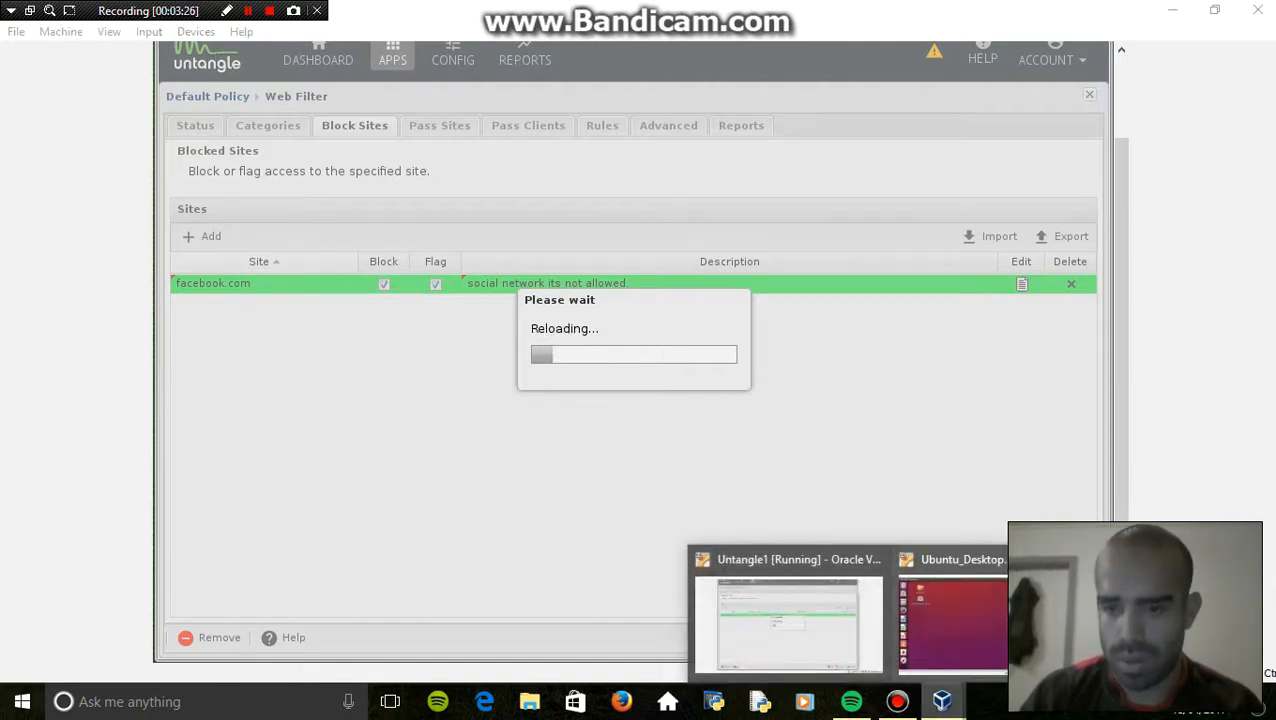
{"action": "left_click", "coordinate": [952, 615]}
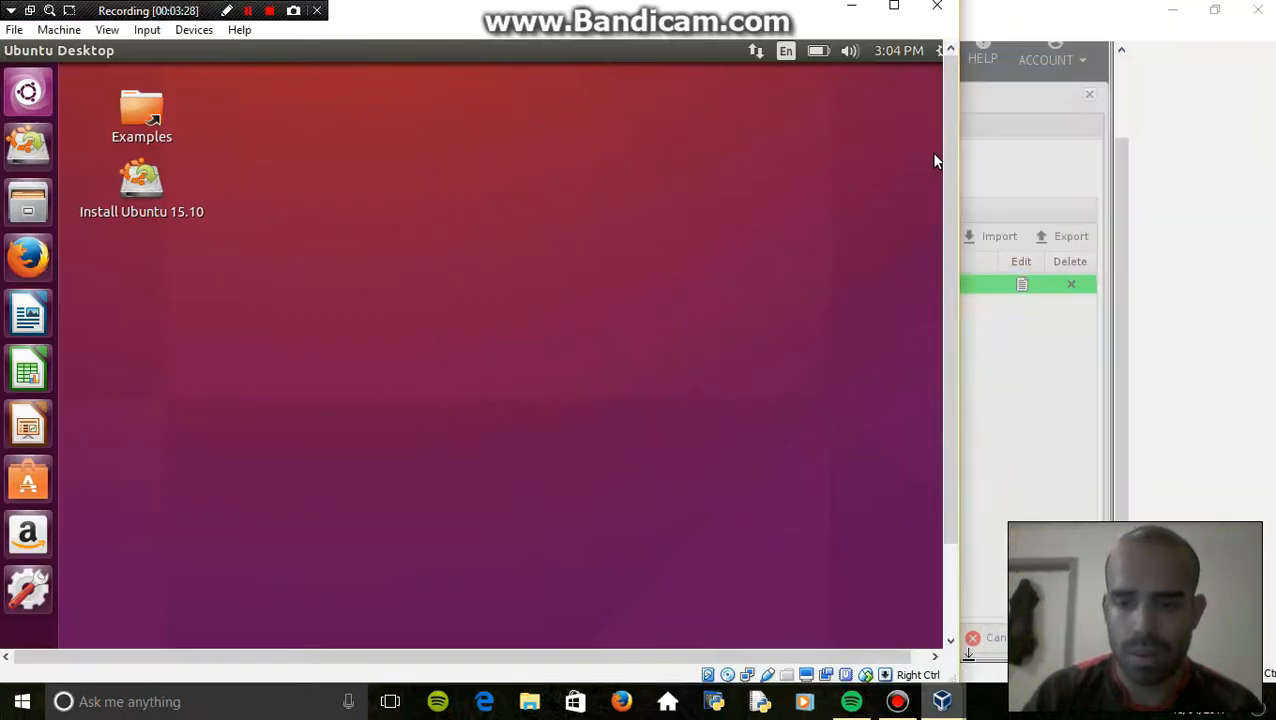
{"action": "left_click", "coordinate": [14, 255]}
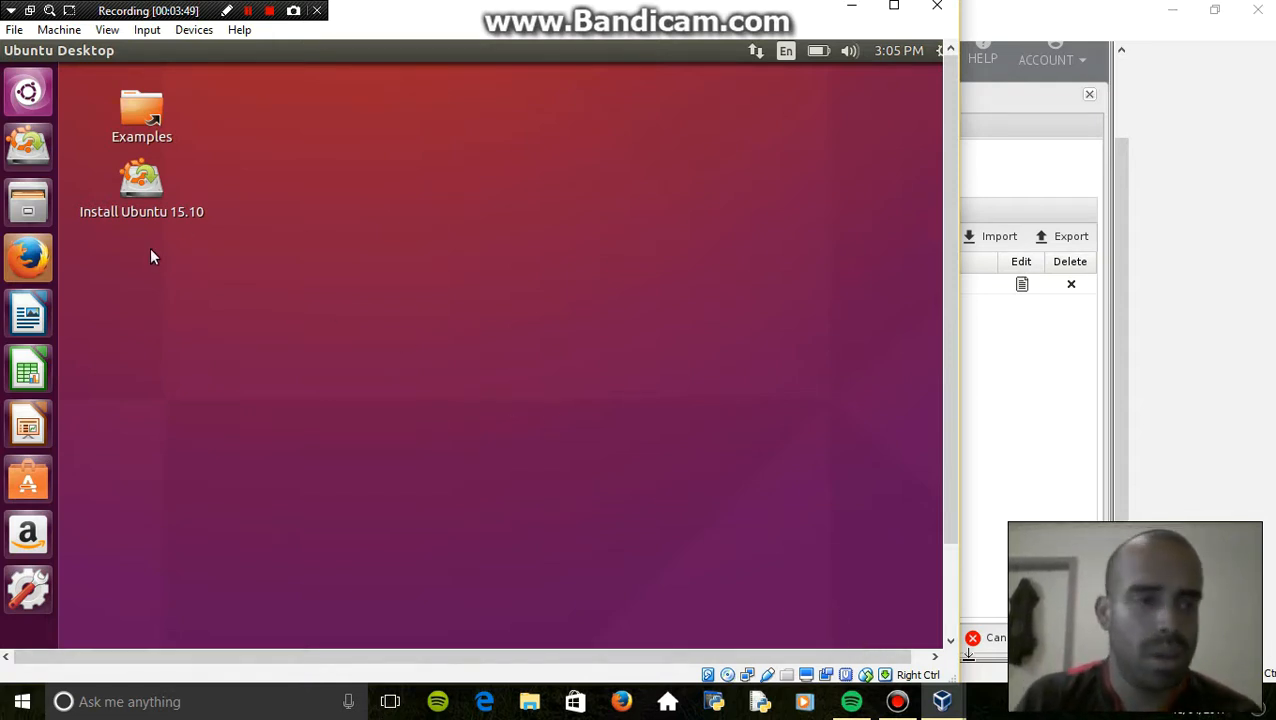
{"action": "key", "text": "super"}
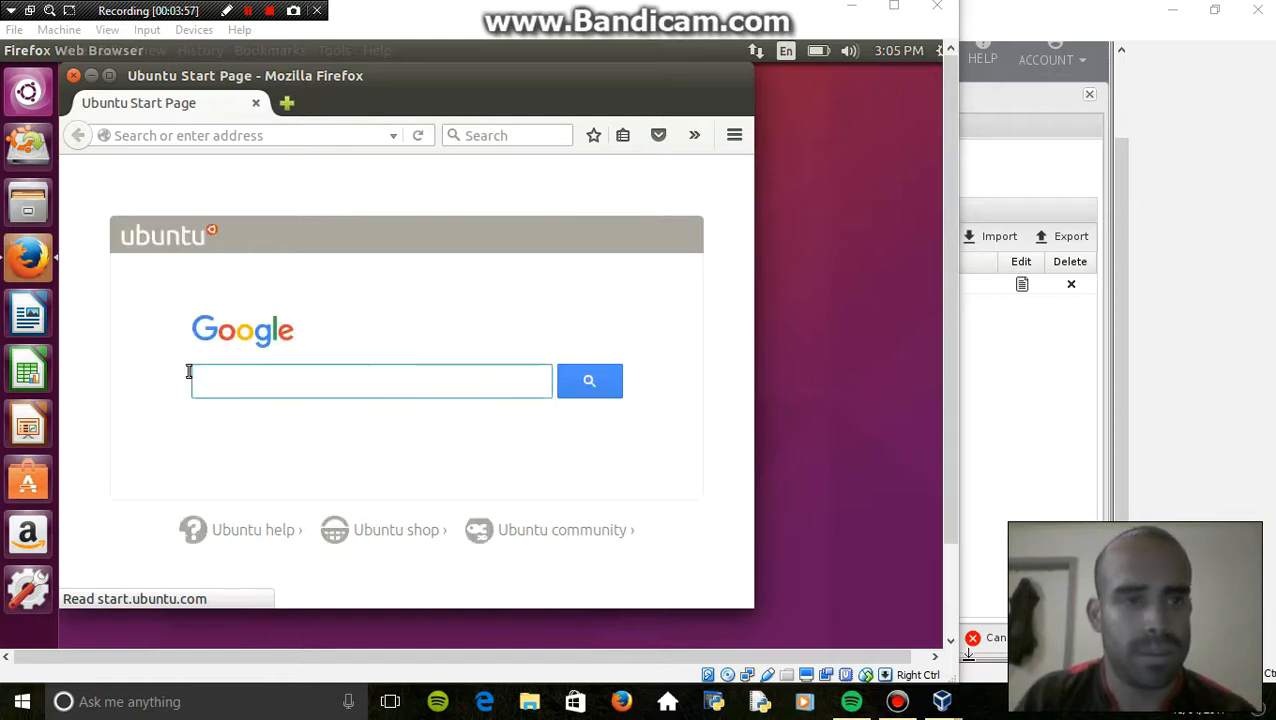
{"action": "left_click", "coordinate": [267, 134]}
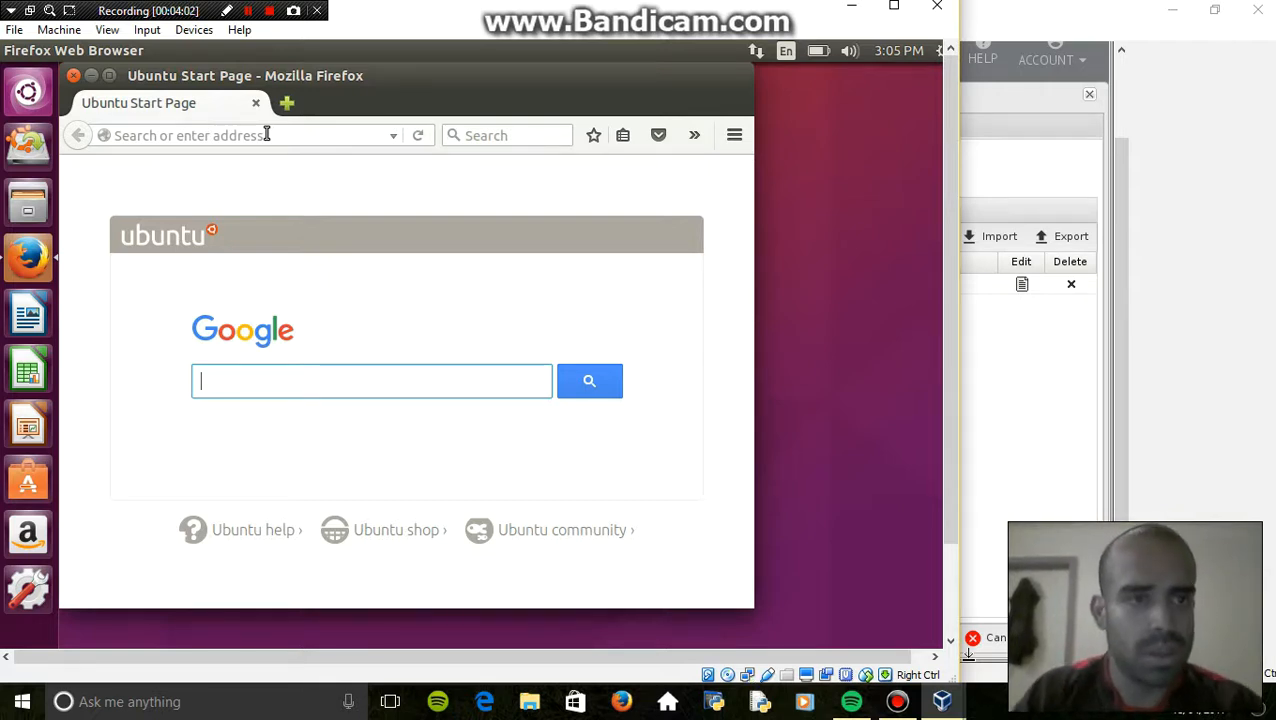
{"action": "left_click", "coordinate": [267, 134]}
{"action": "type", "text": "facebook.com"}
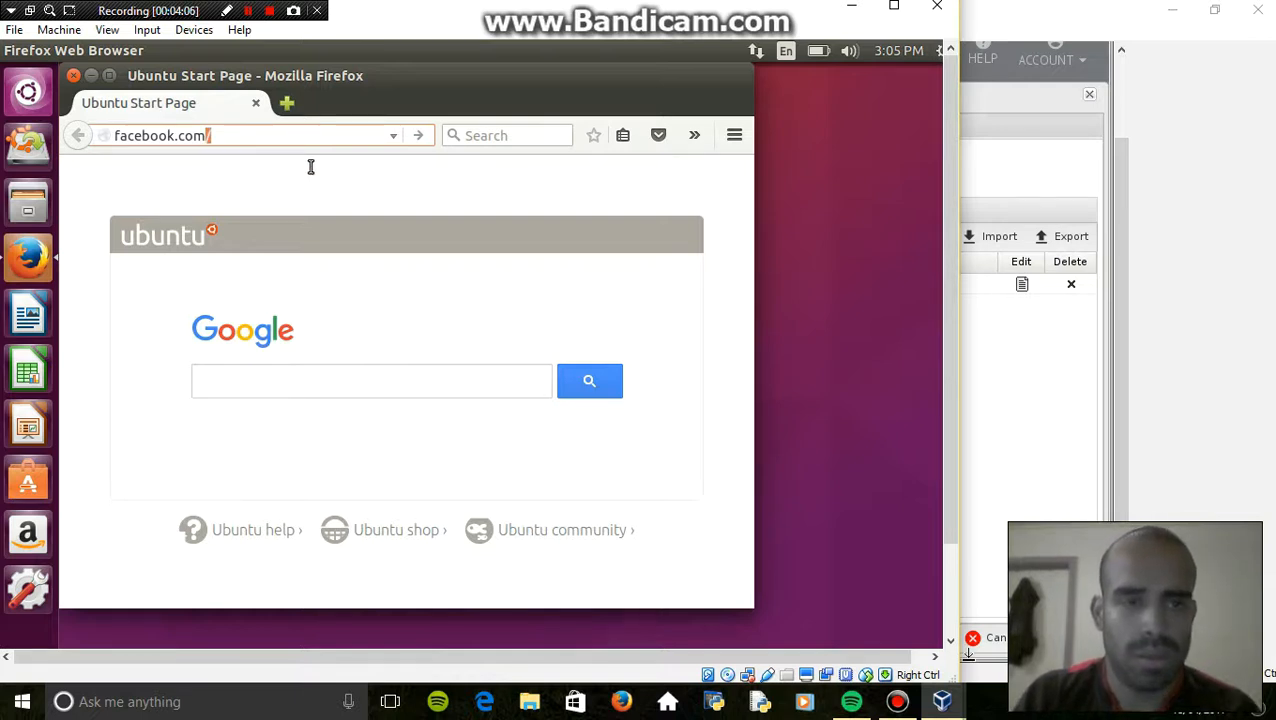
{"action": "key", "text": "Return"}
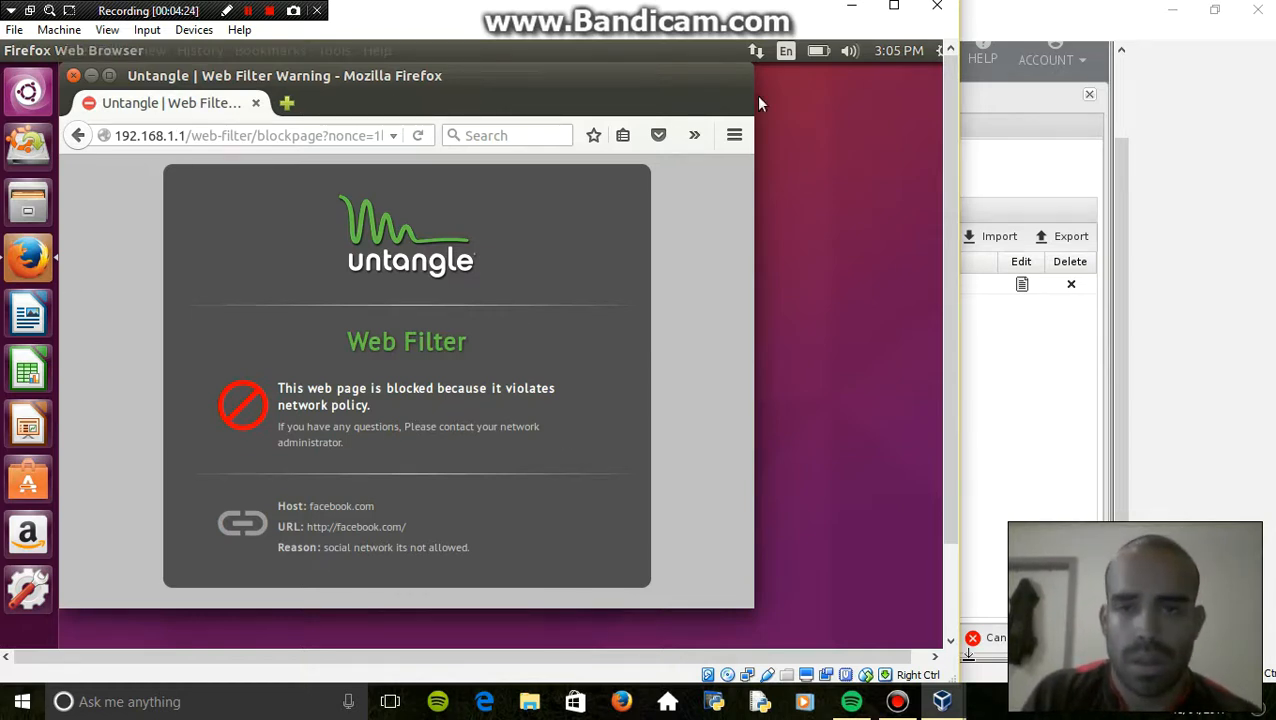
- Return to the Untangle1 virtual machine and look through the Web Filter's list of site categories
{"action": "left_click", "coordinate": [1093, 255]}
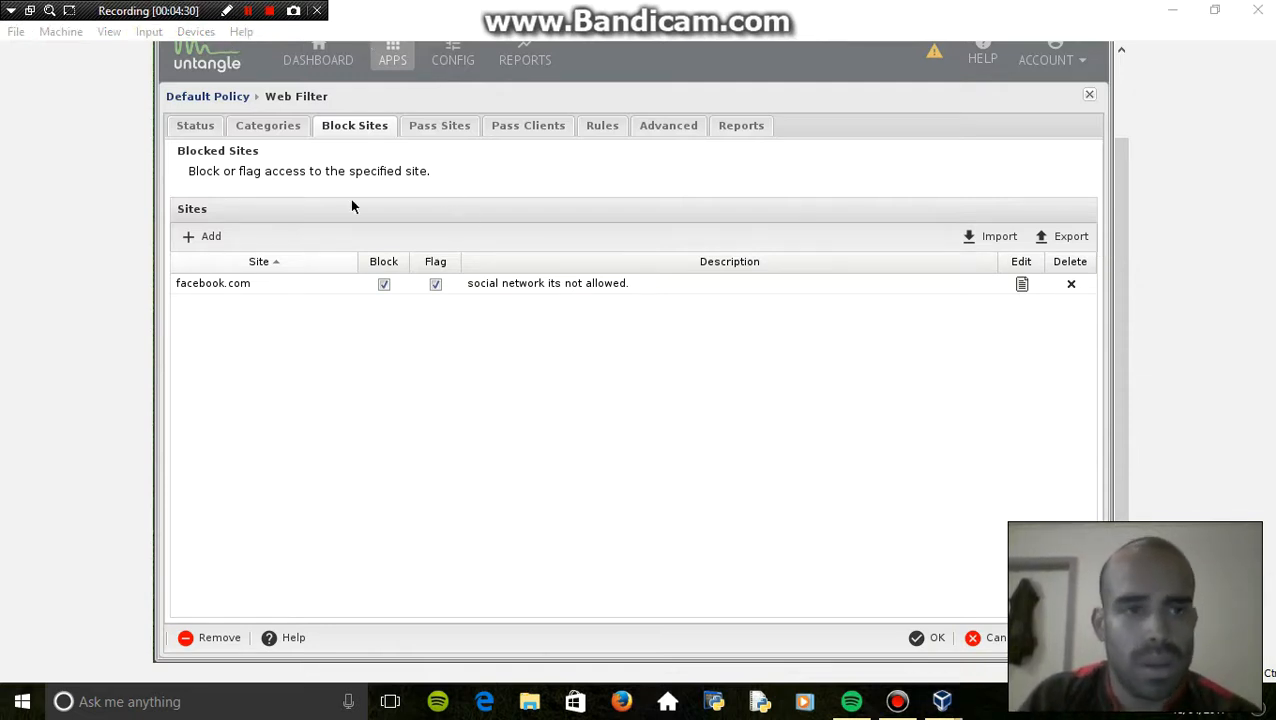
{"action": "left_click", "coordinate": [277, 131]}
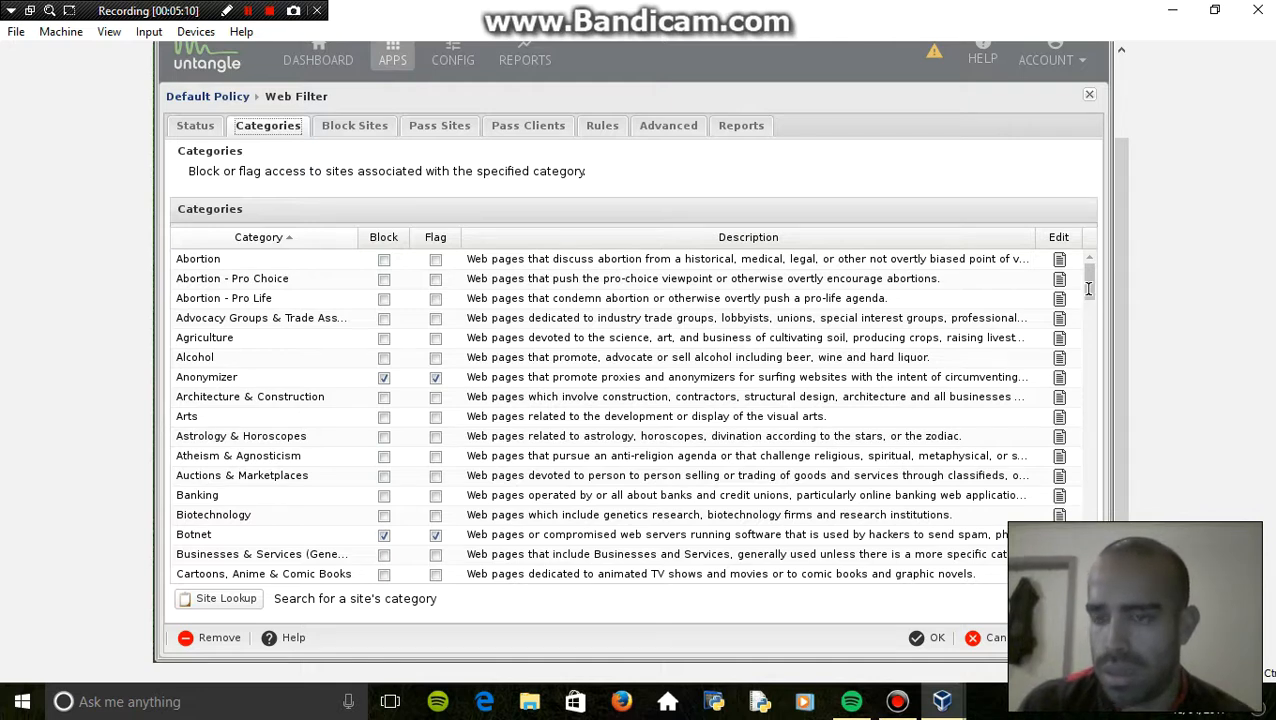
{"action": "scroll", "coordinate": [470, 340], "scroll_direction": "down", "scroll_amount": 7}
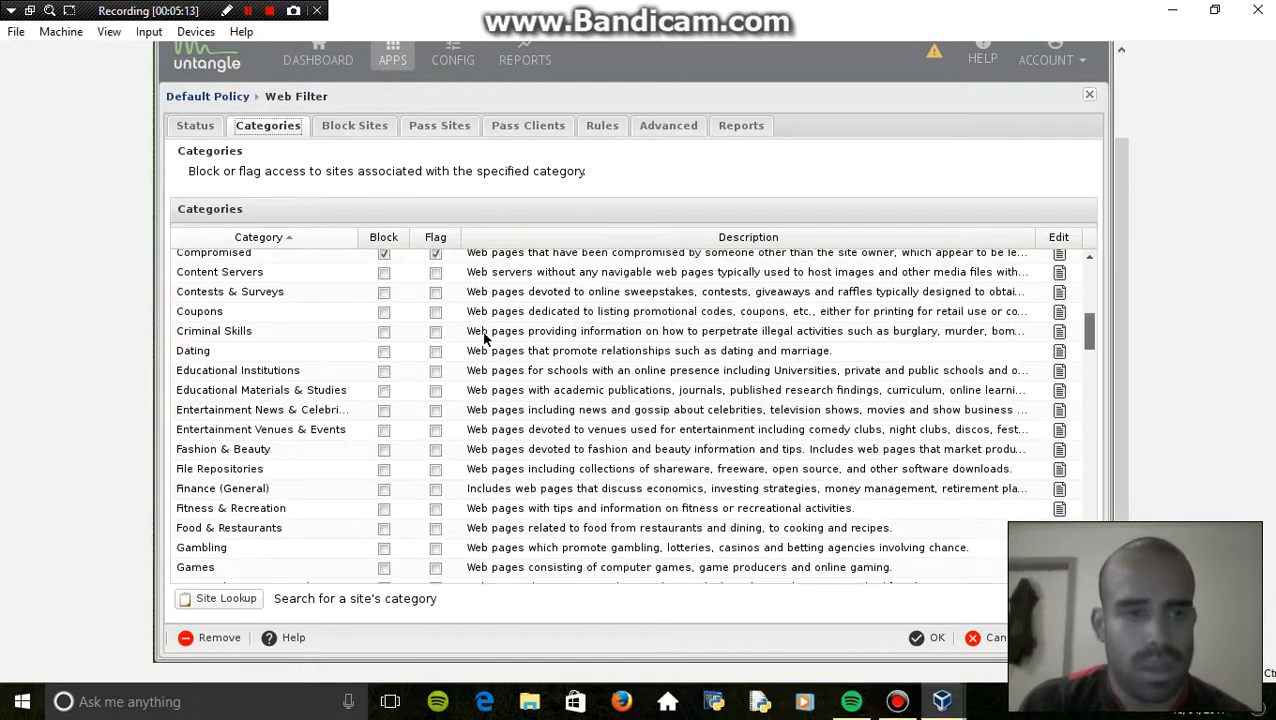
{"action": "scroll", "coordinate": [800, 515], "scroll_direction": "down", "scroll_amount": 5}
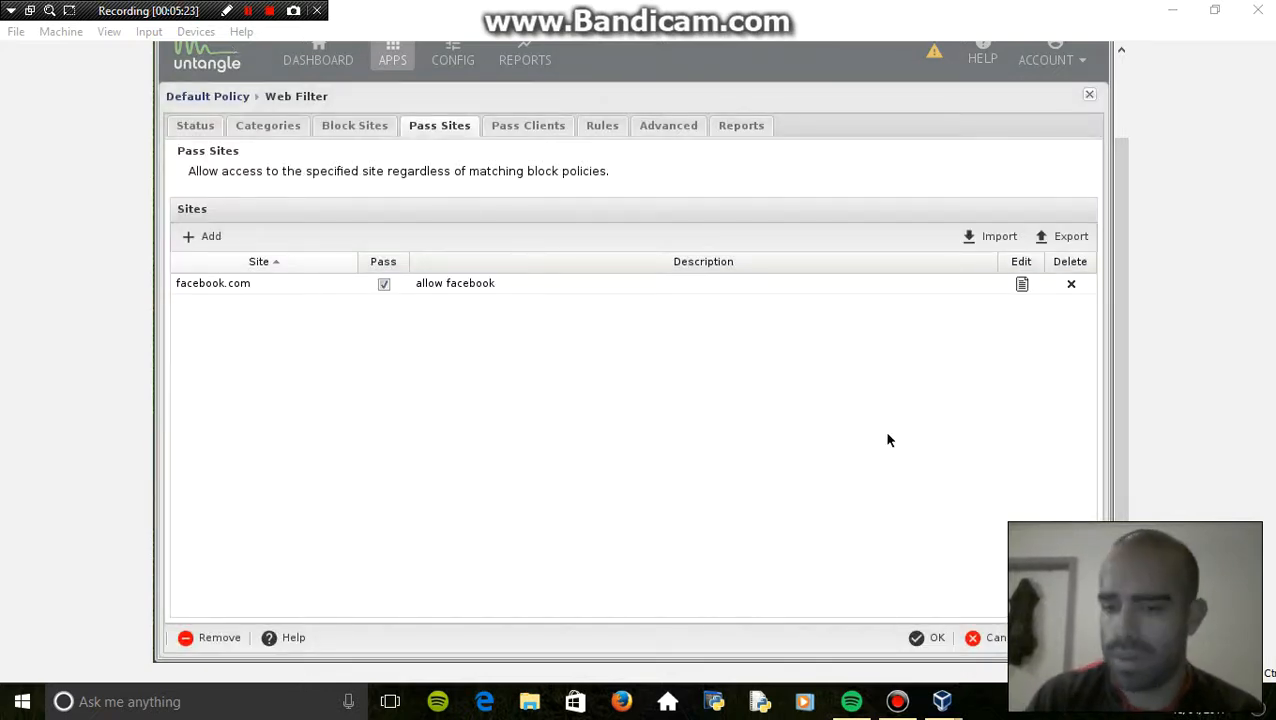
- Switch to the Ubuntu_Desktop virtual machine and request facebook.com again in Firefox to test the pass-site entry
{"action": "mouse_move", "coordinate": [942, 702]}
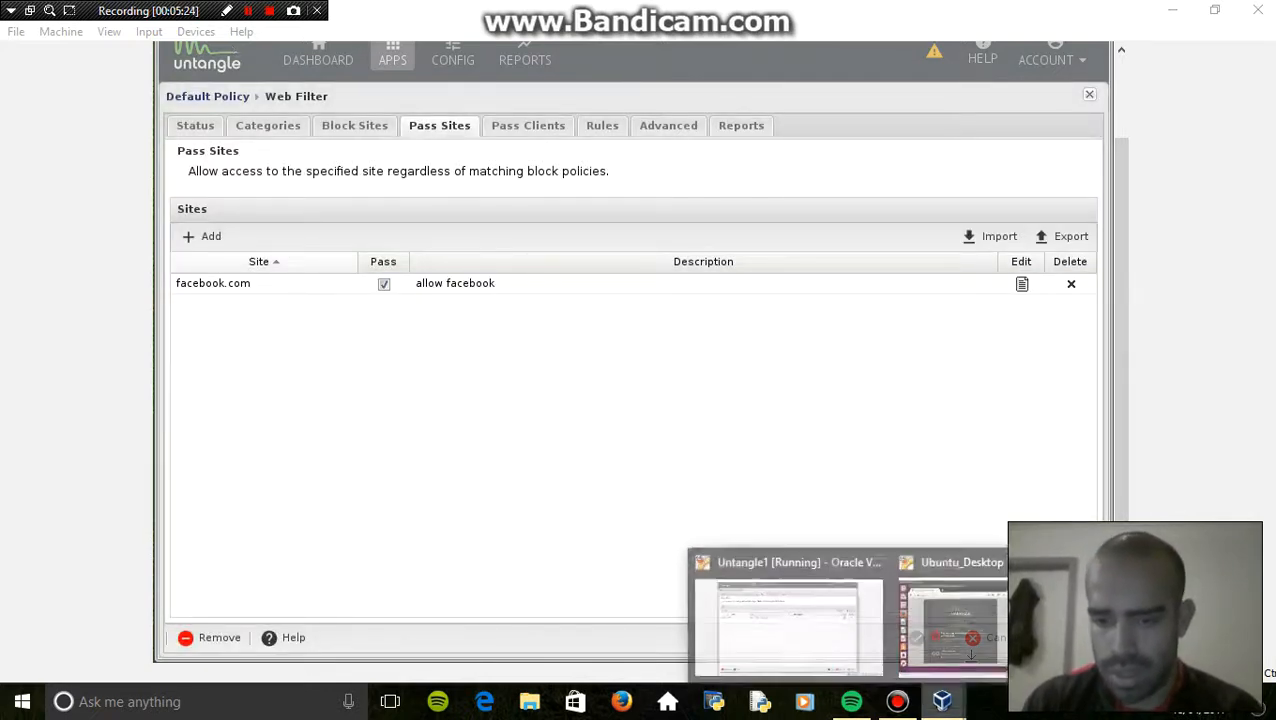
{"action": "left_click", "coordinate": [953, 620]}
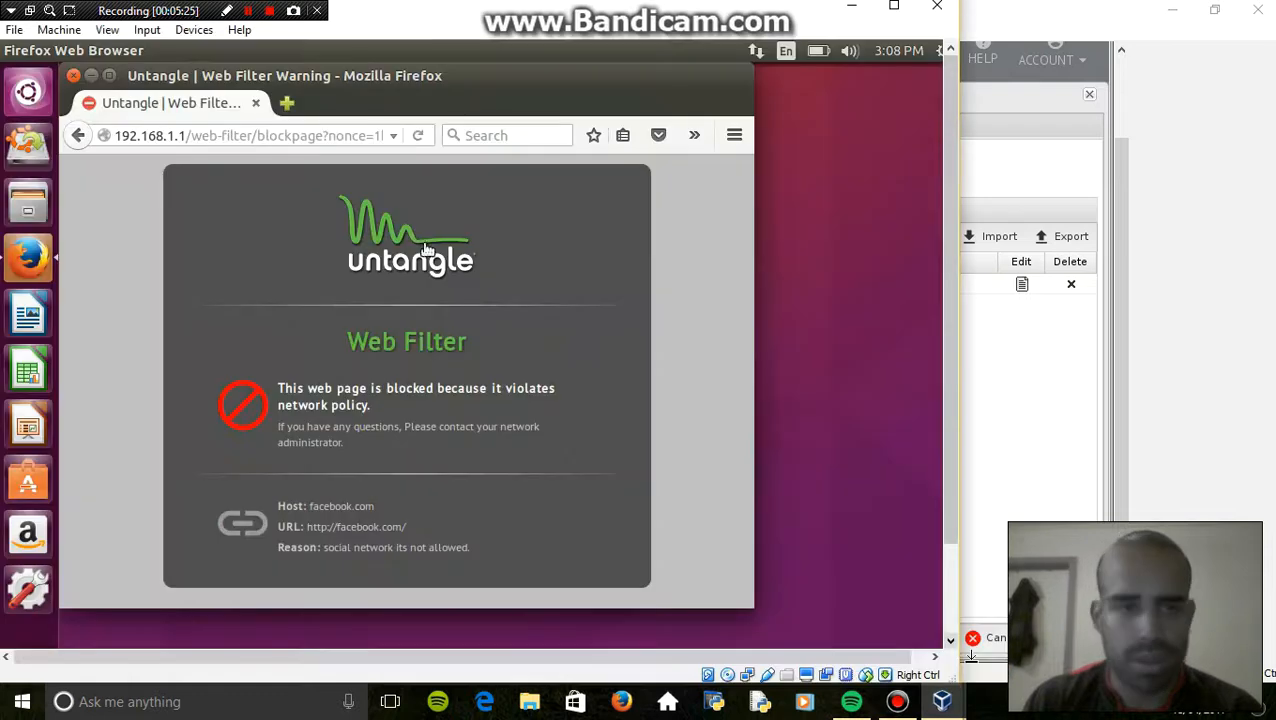
{"action": "left_click", "coordinate": [226, 135]}
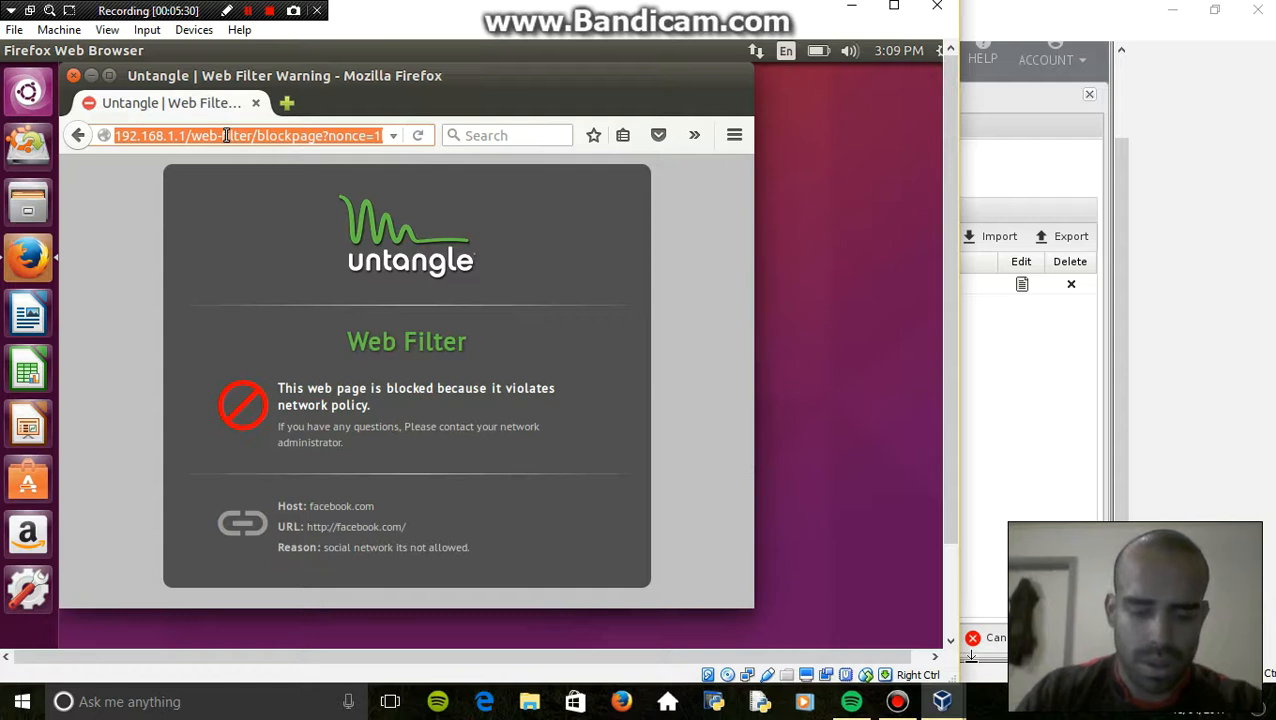
{"action": "type", "text": "f"}
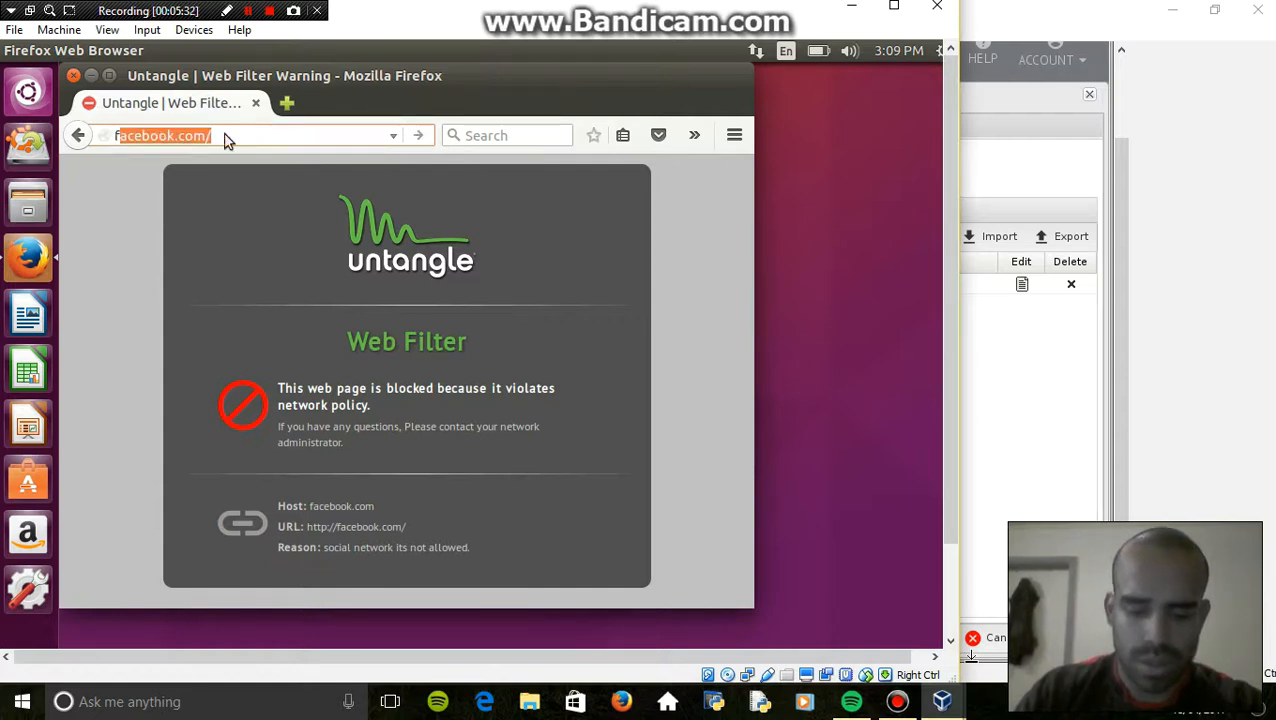
{"action": "type", "text": "ace"}
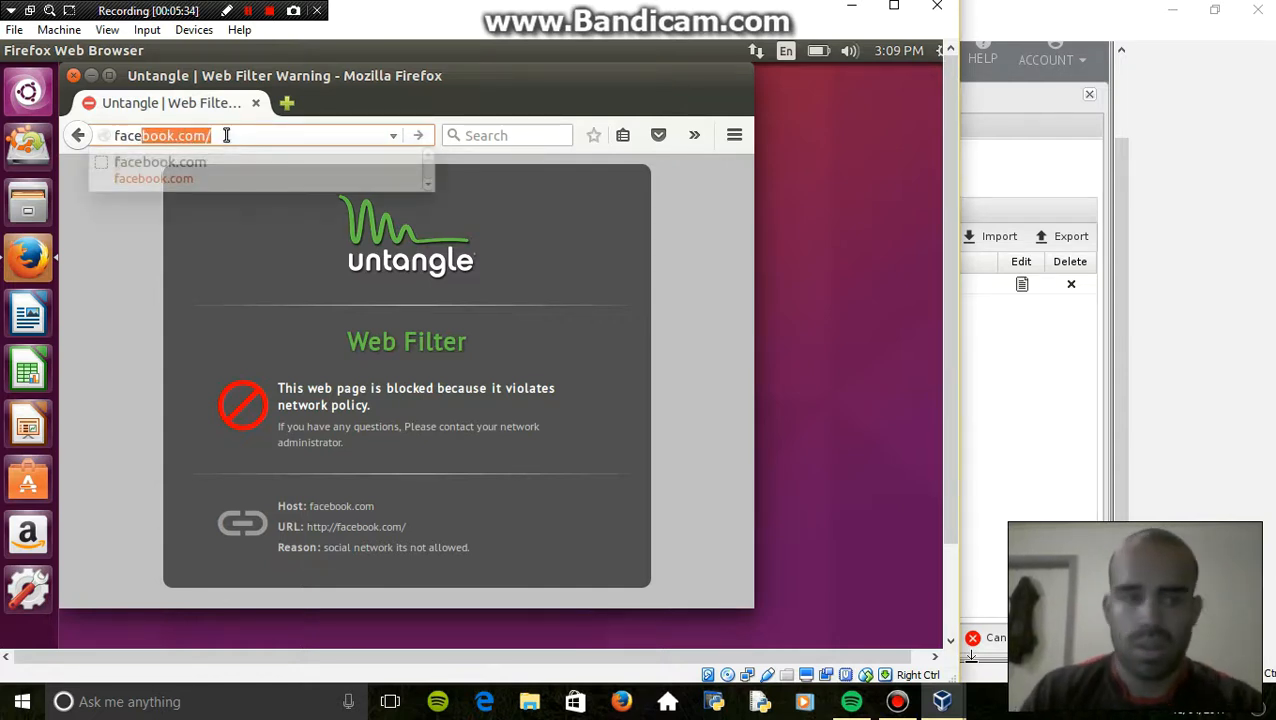
{"action": "type", "text": "bok.com"}
{"action": "key", "text": "Return"}
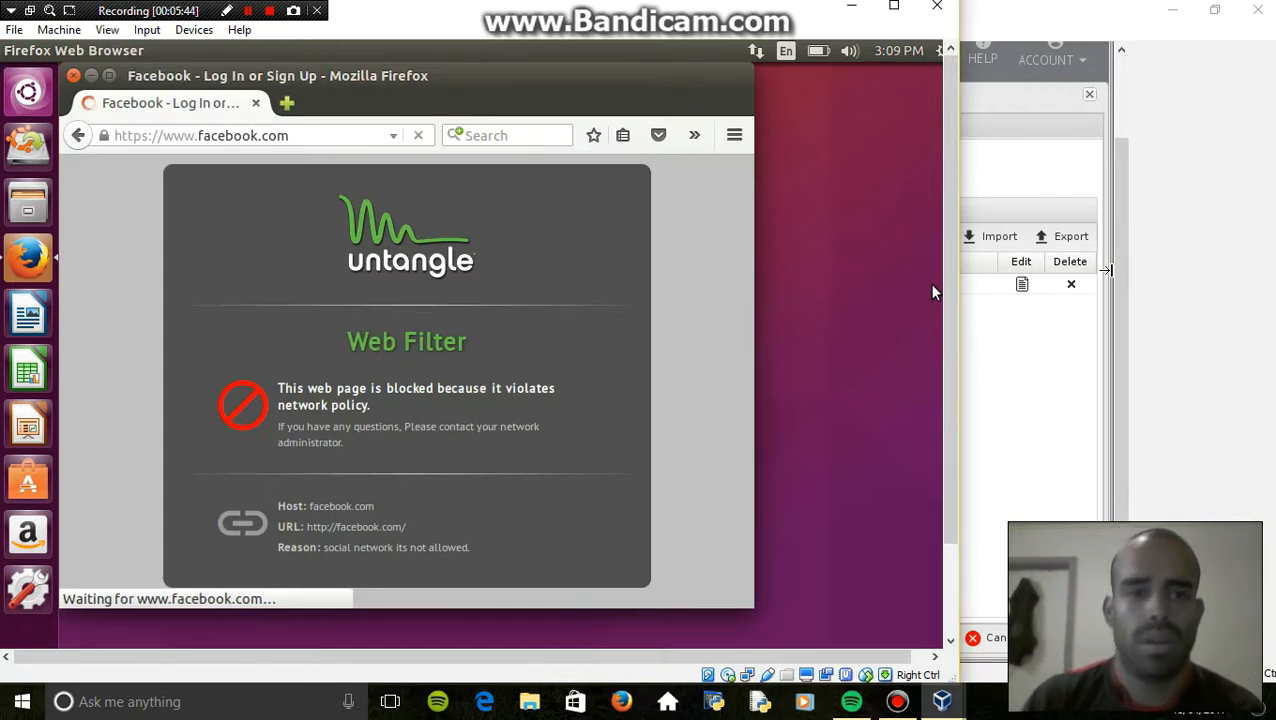
- Check the facebook.com pass entry in Untangle1, and return to Ubuntu_Desktop to check the facebook.com page in Firefox
{"action": "left_click", "coordinate": [1106, 270]}
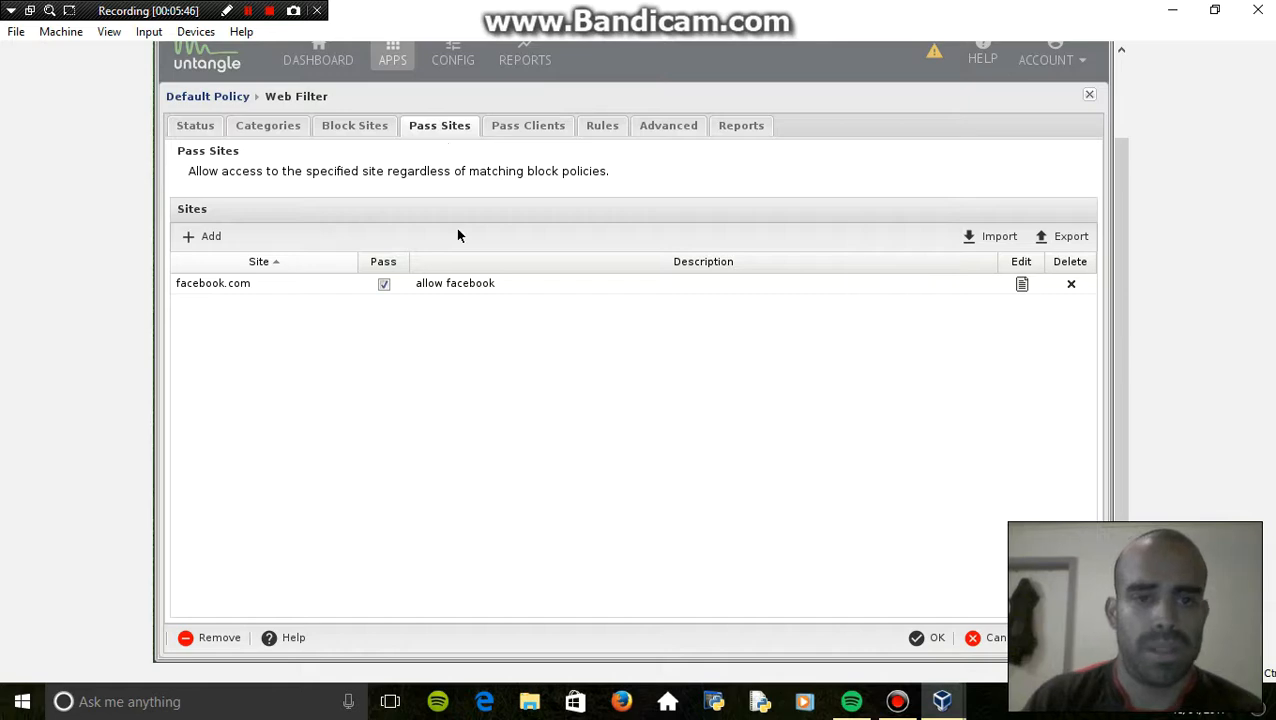
{"action": "left_click", "coordinate": [942, 702]}
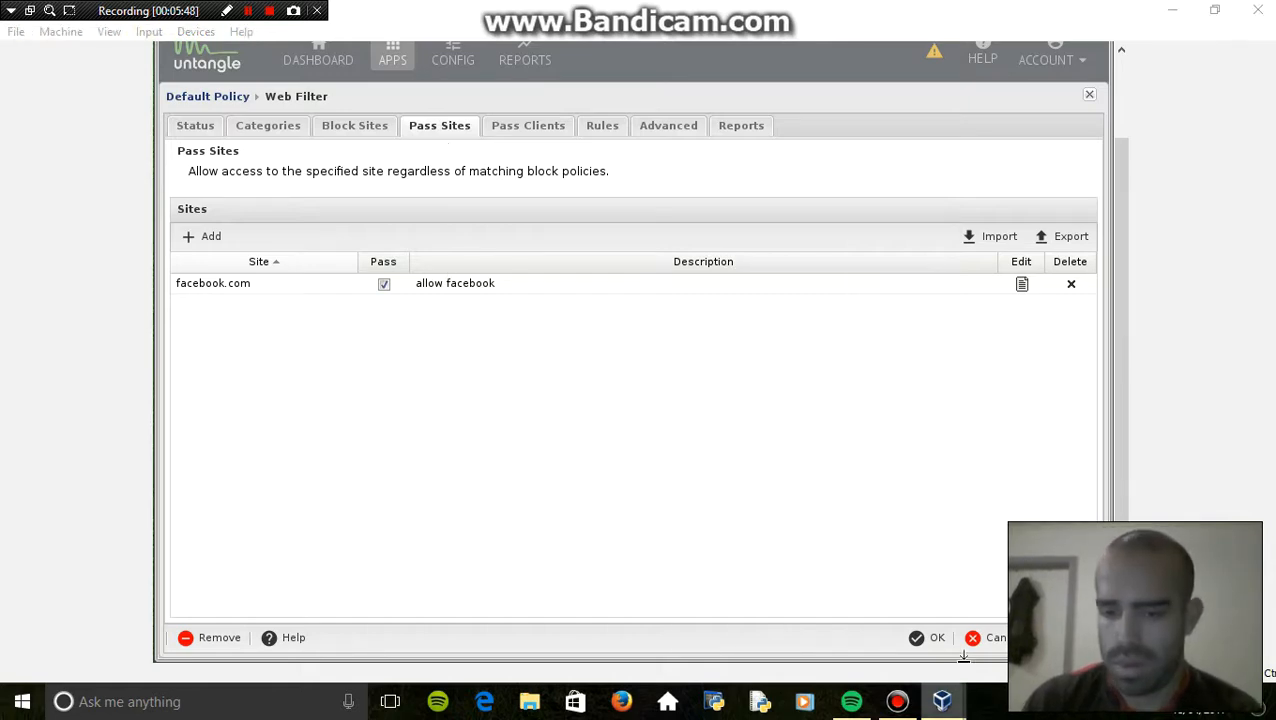
{"action": "left_click", "coordinate": [968, 628]}
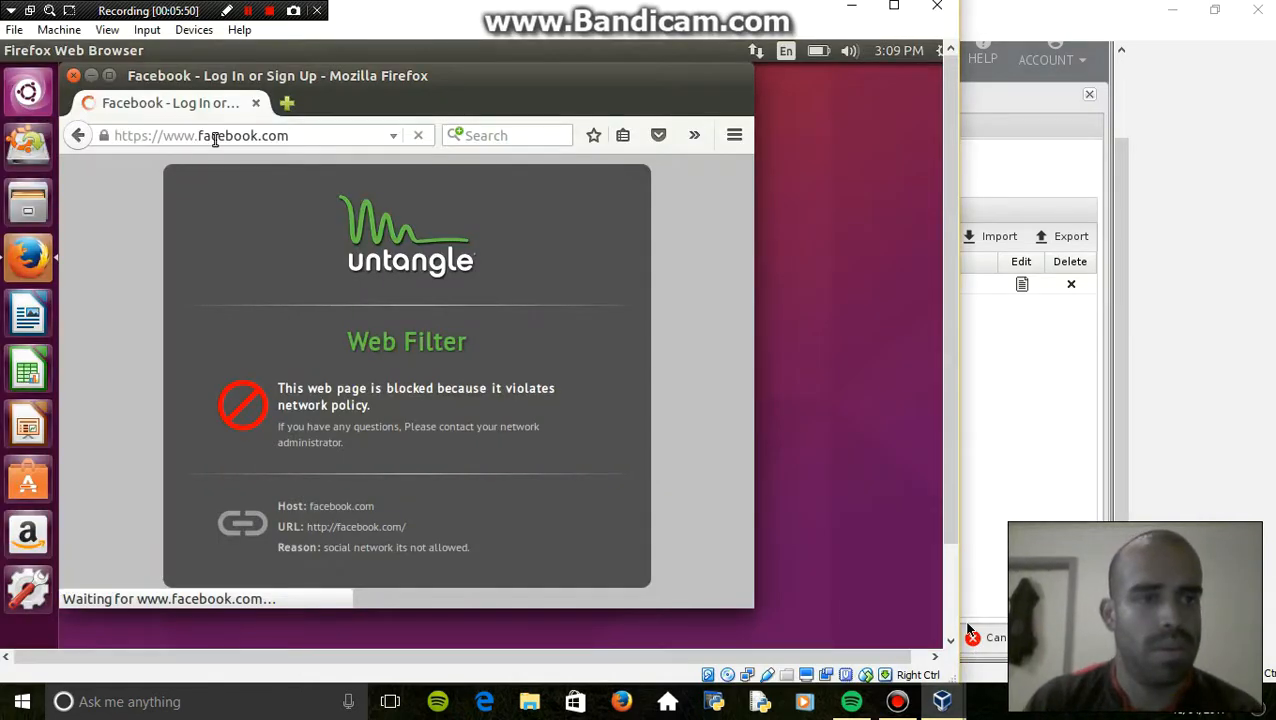
{"action": "left_click", "coordinate": [327, 133]}
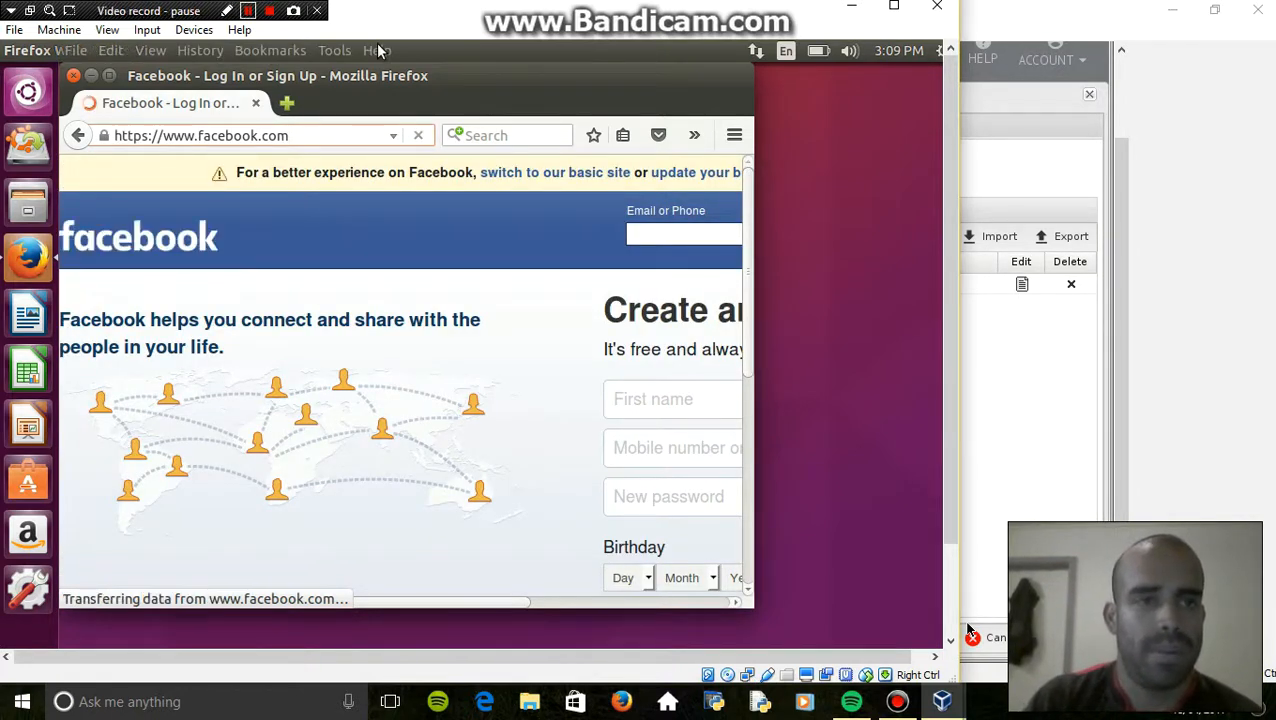
{"action": "left_click", "coordinate": [247, 10]}
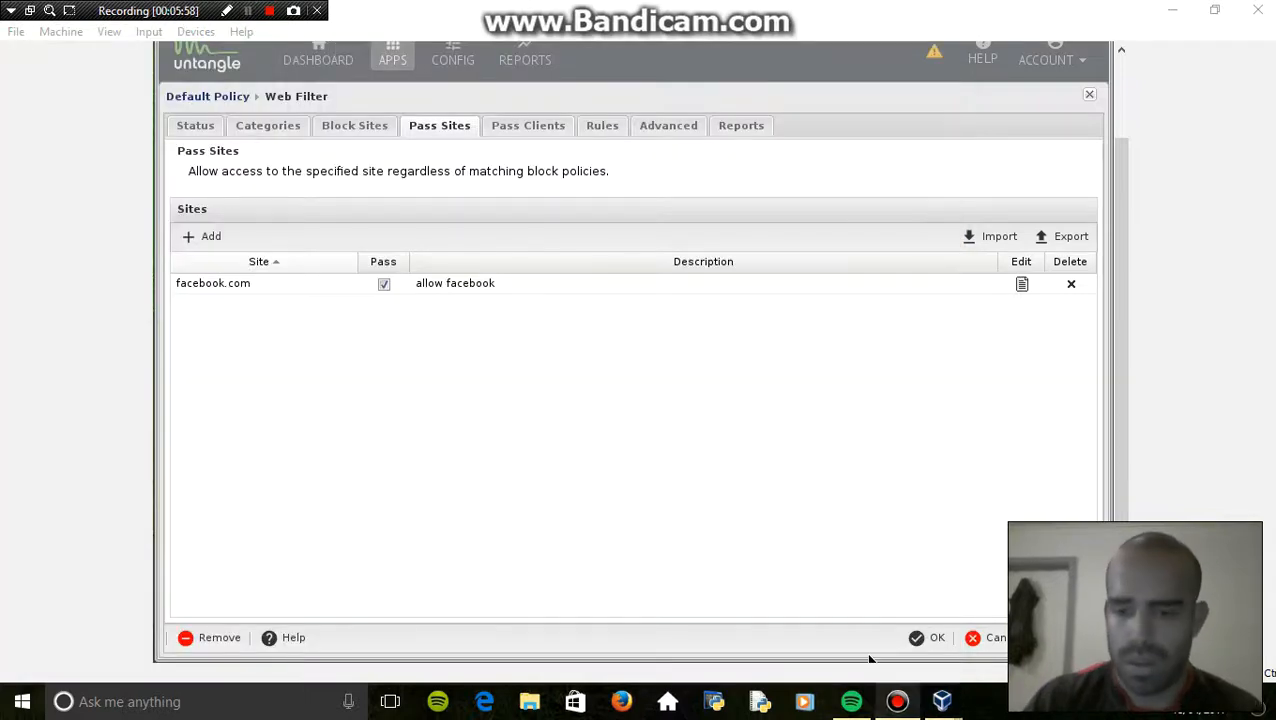
- Return to the Untangle1 virtual machine, leave the Web Filter settings and open the Captive Portal app's settings
{"action": "mouse_move", "coordinate": [942, 703]}
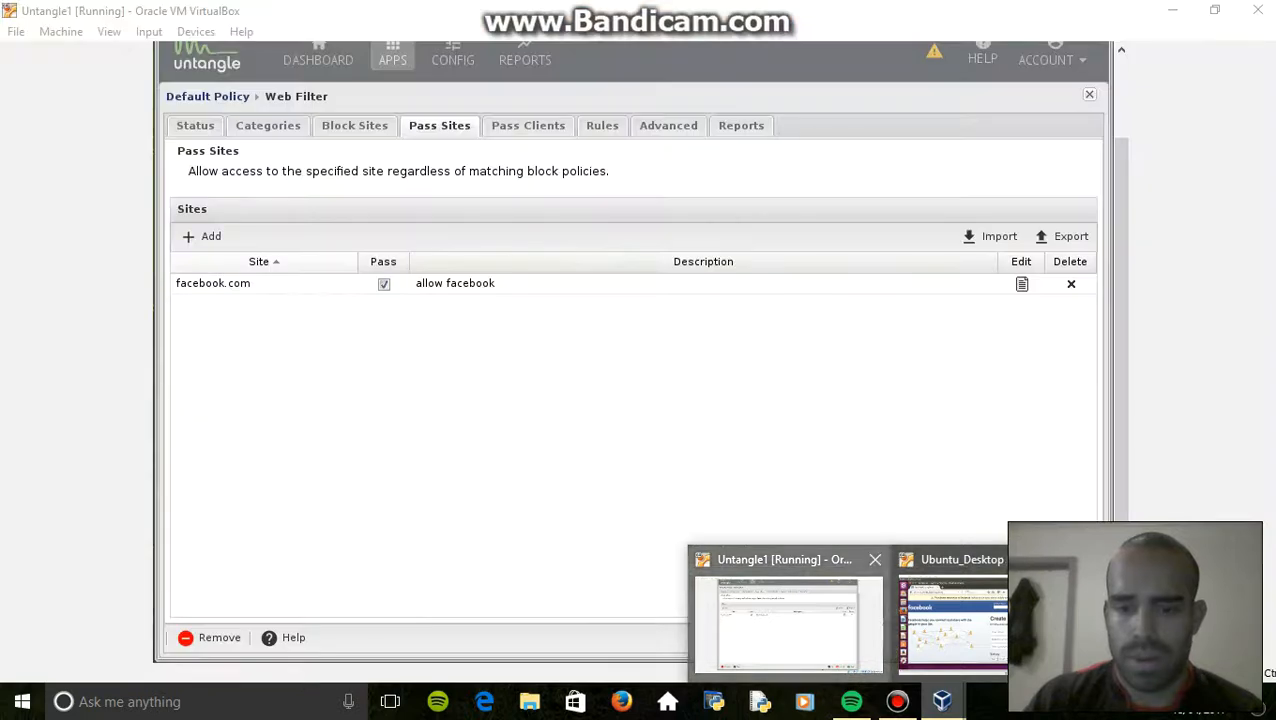
{"action": "left_click", "coordinate": [789, 620]}
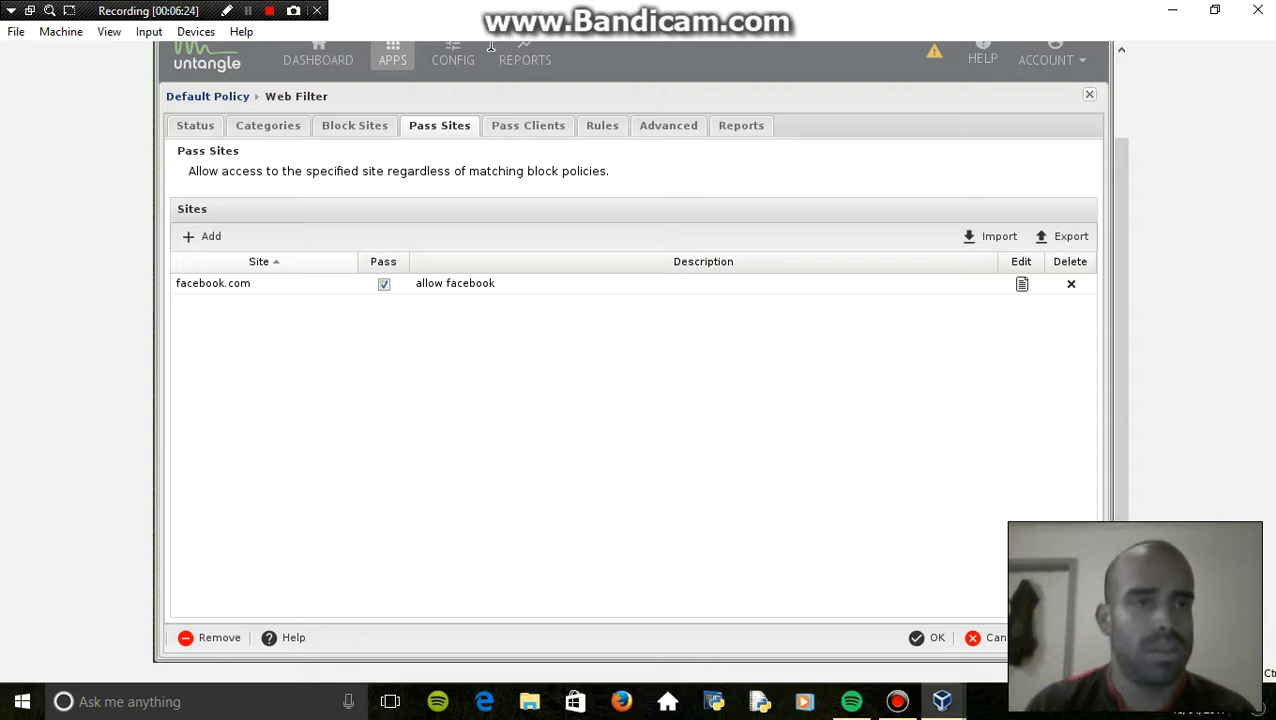
{"action": "key", "text": "alt+Tab"}
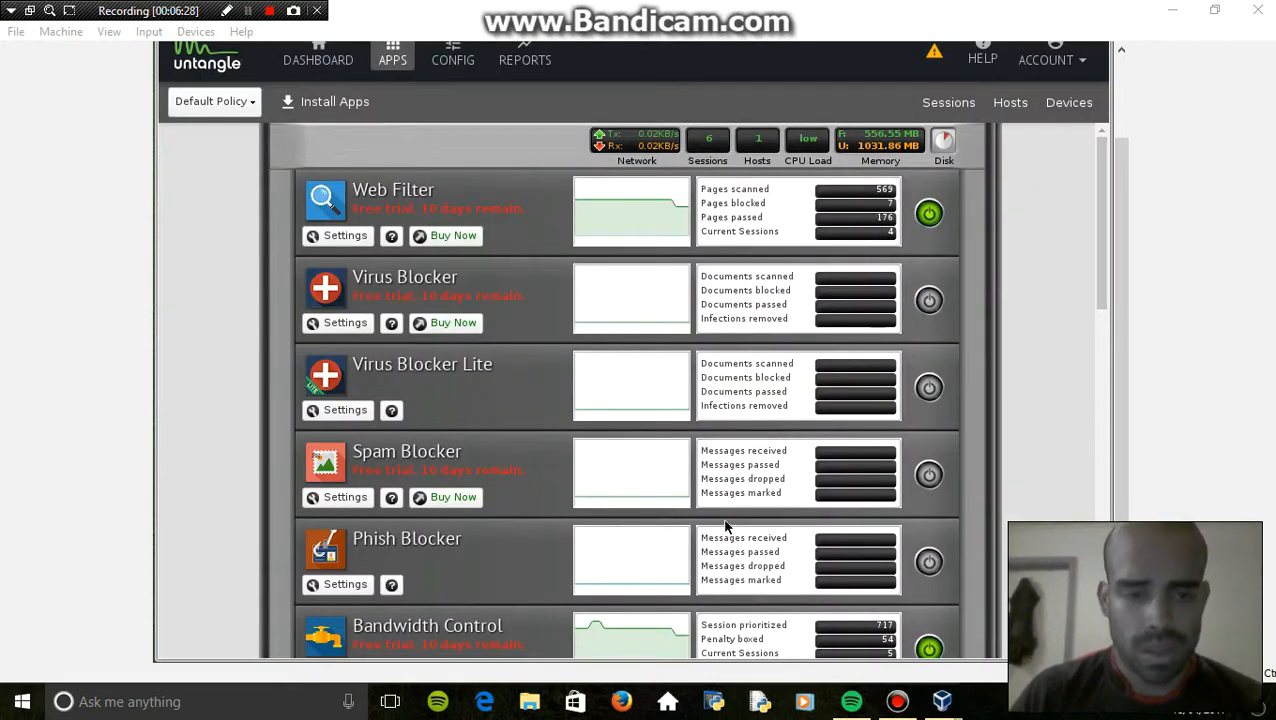
{"action": "left_click", "coordinate": [1098, 282]}
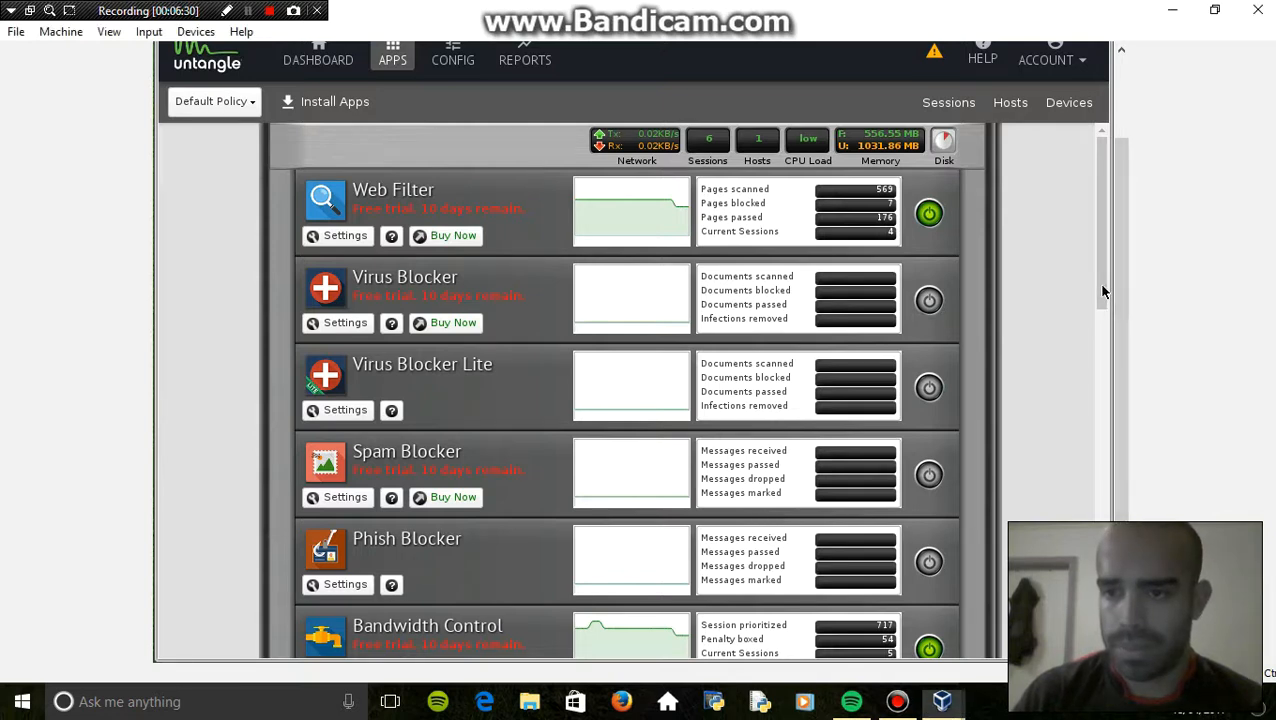
{"action": "left_click_drag", "start_coordinate": [1098, 332], "coordinate": [1101, 369]}
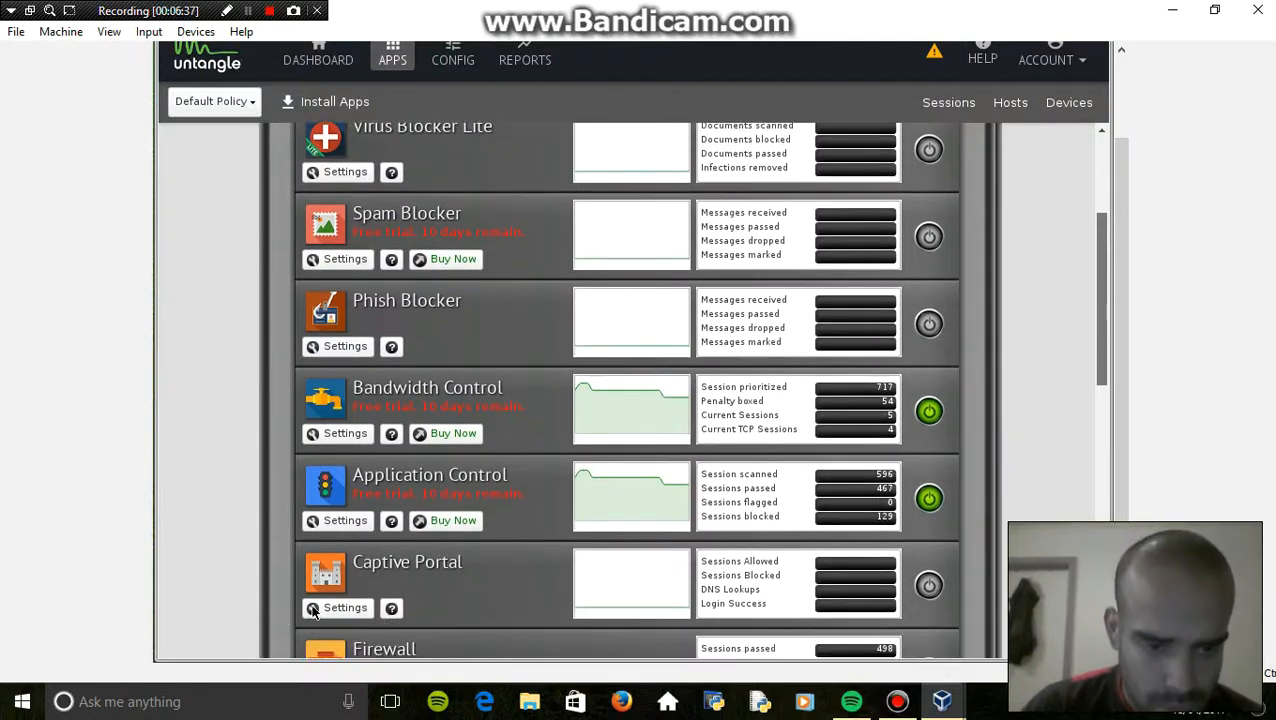
{"action": "left_click", "coordinate": [336, 608]}
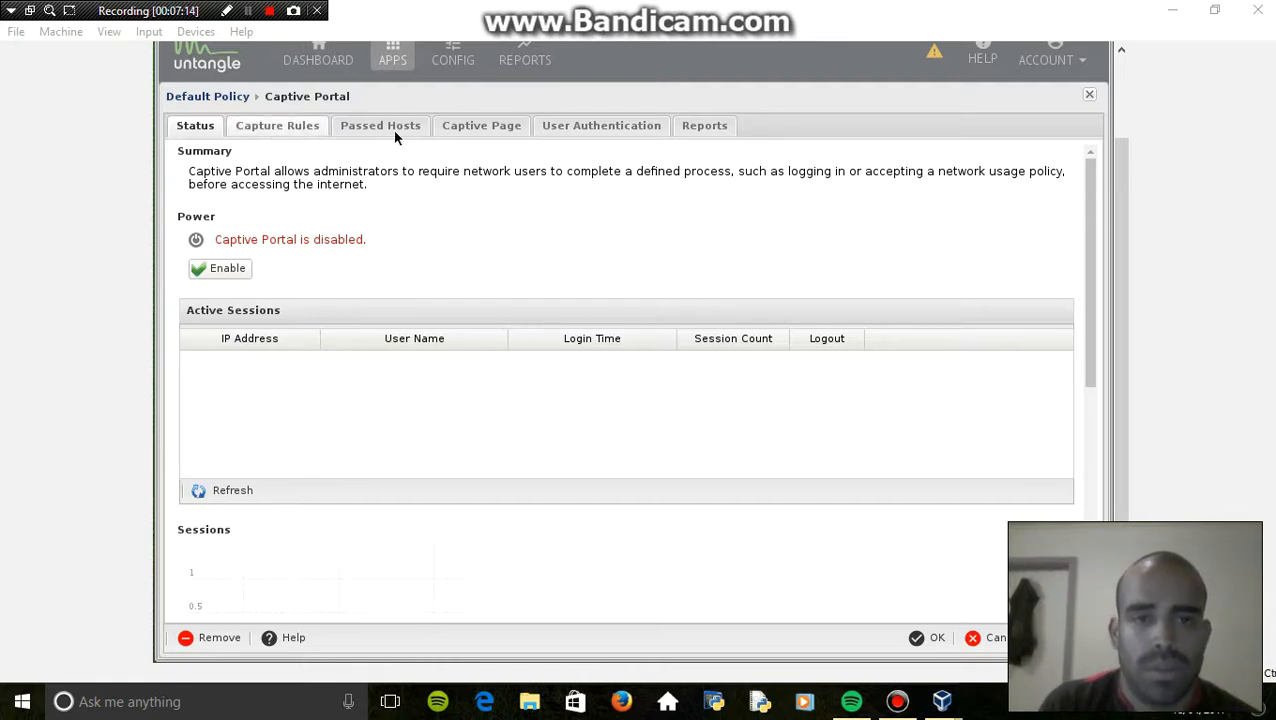
- Set the page title of the Captive Portal's basic message page to "Welcome to MElbourne Polytechnic"
{"action": "left_click", "coordinate": [486, 129]}
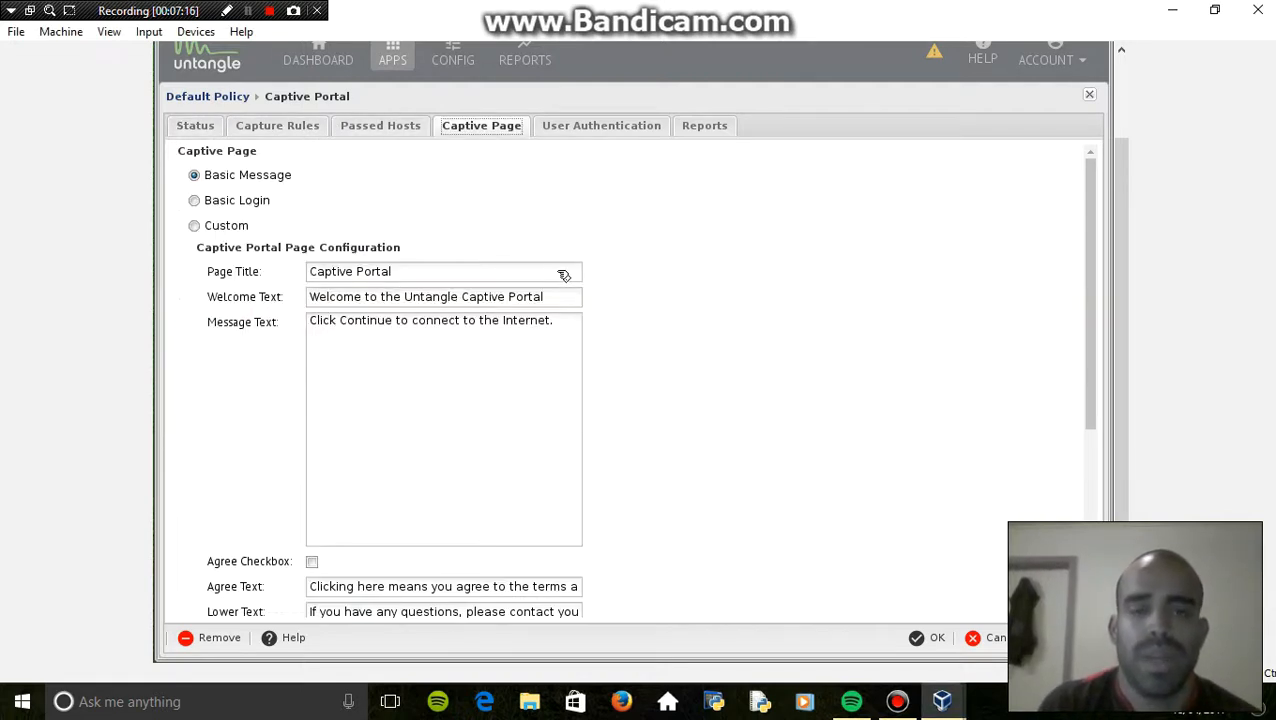
{"action": "left_click_drag", "start_coordinate": [398, 271], "coordinate": [265, 272]}
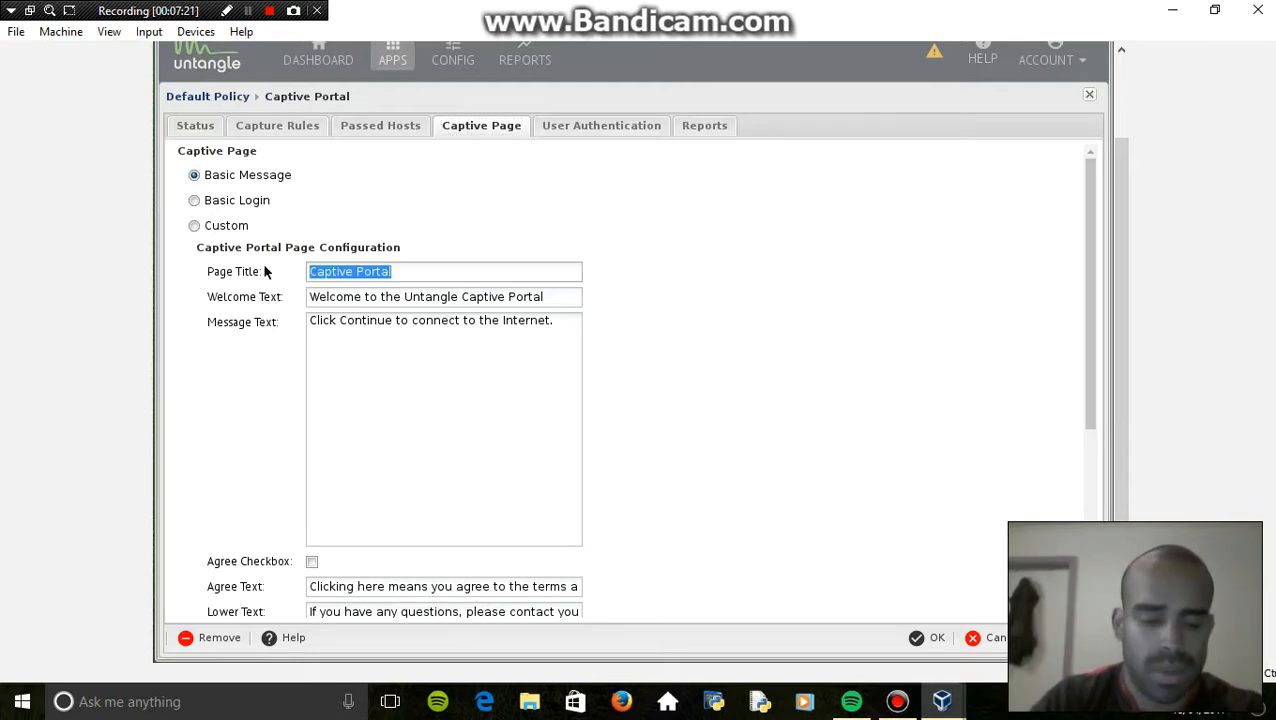
{"action": "type", "text": "Welcome"}
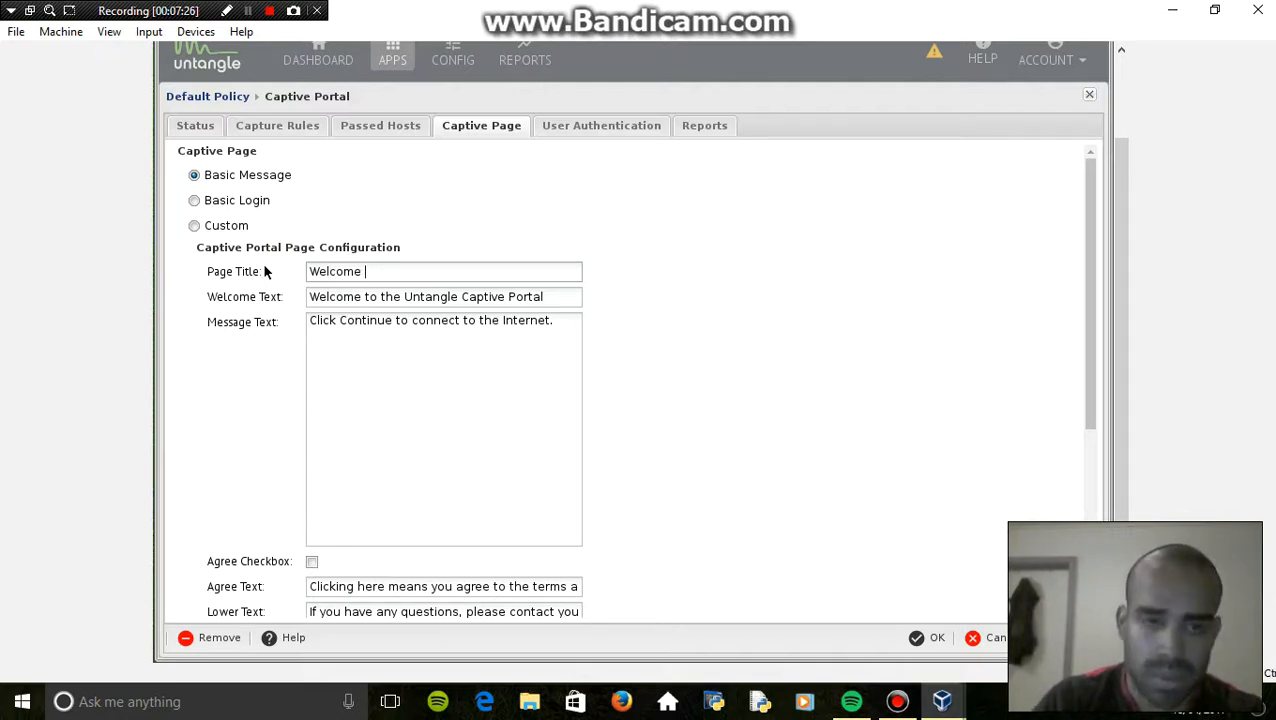
{"action": "type", "text": "to MEL"}
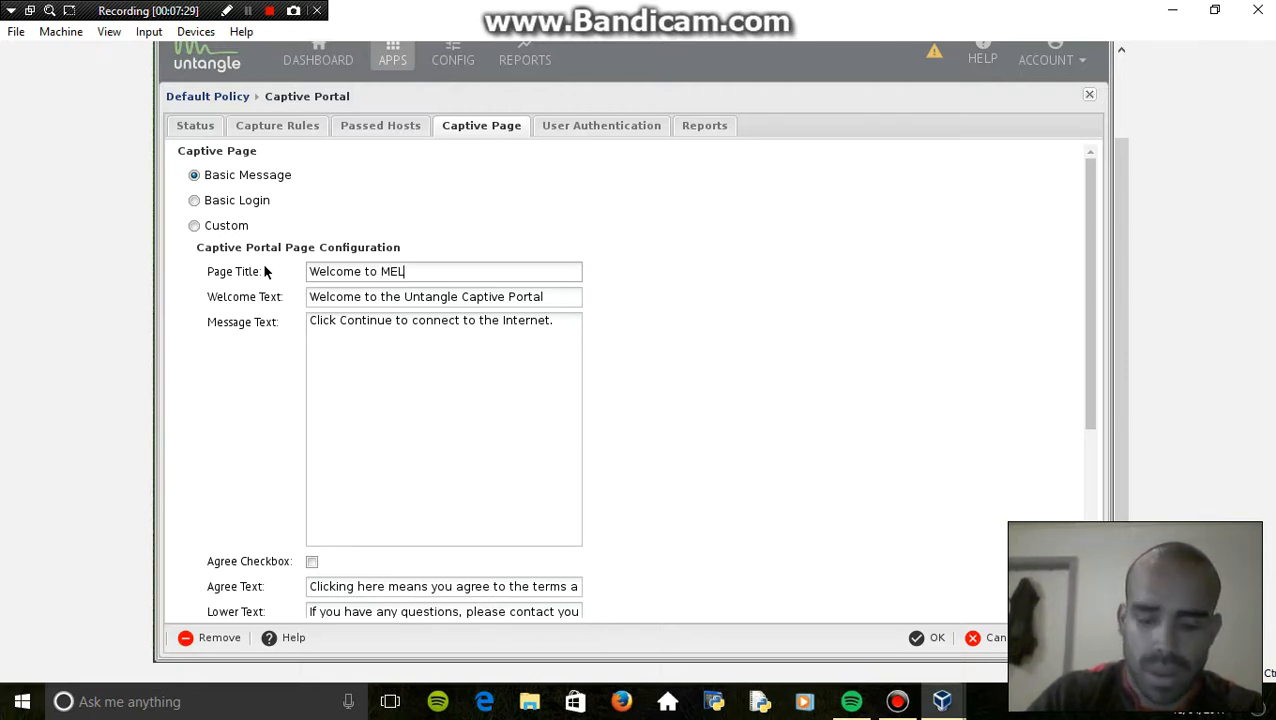
{"action": "key", "text": "BackSpace"}
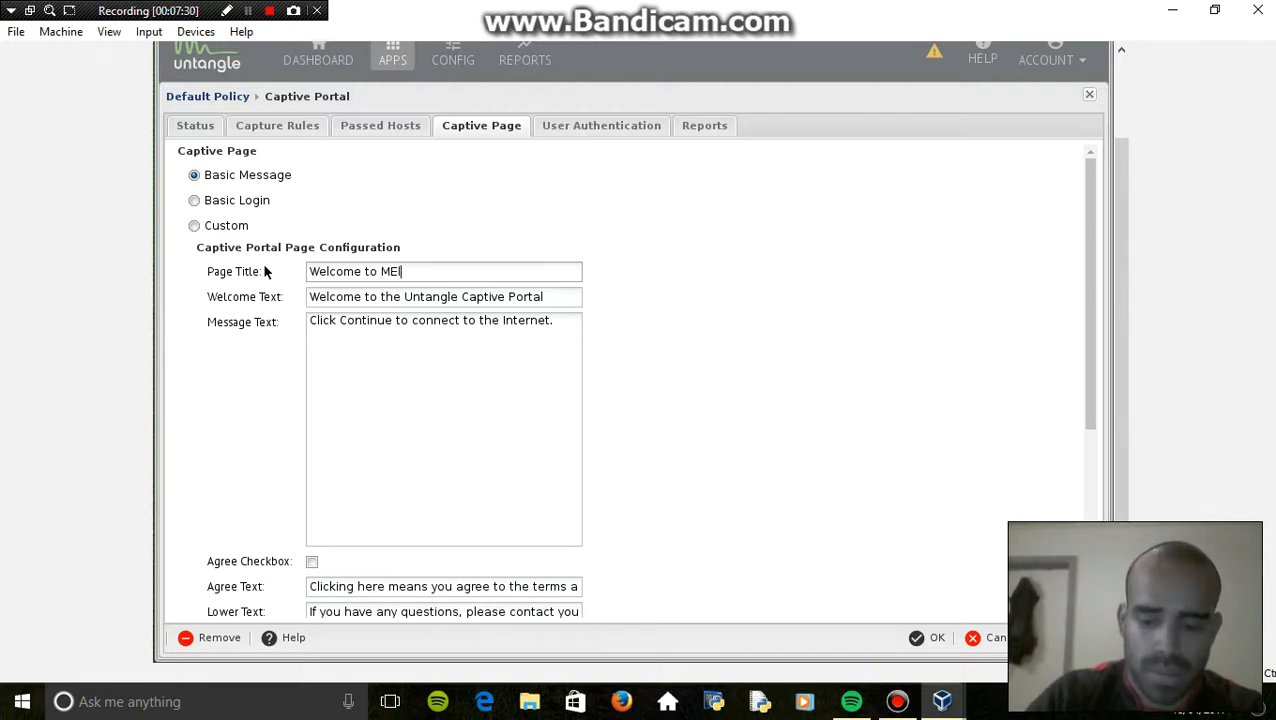
{"action": "type", "text": "lbourne Pol"}
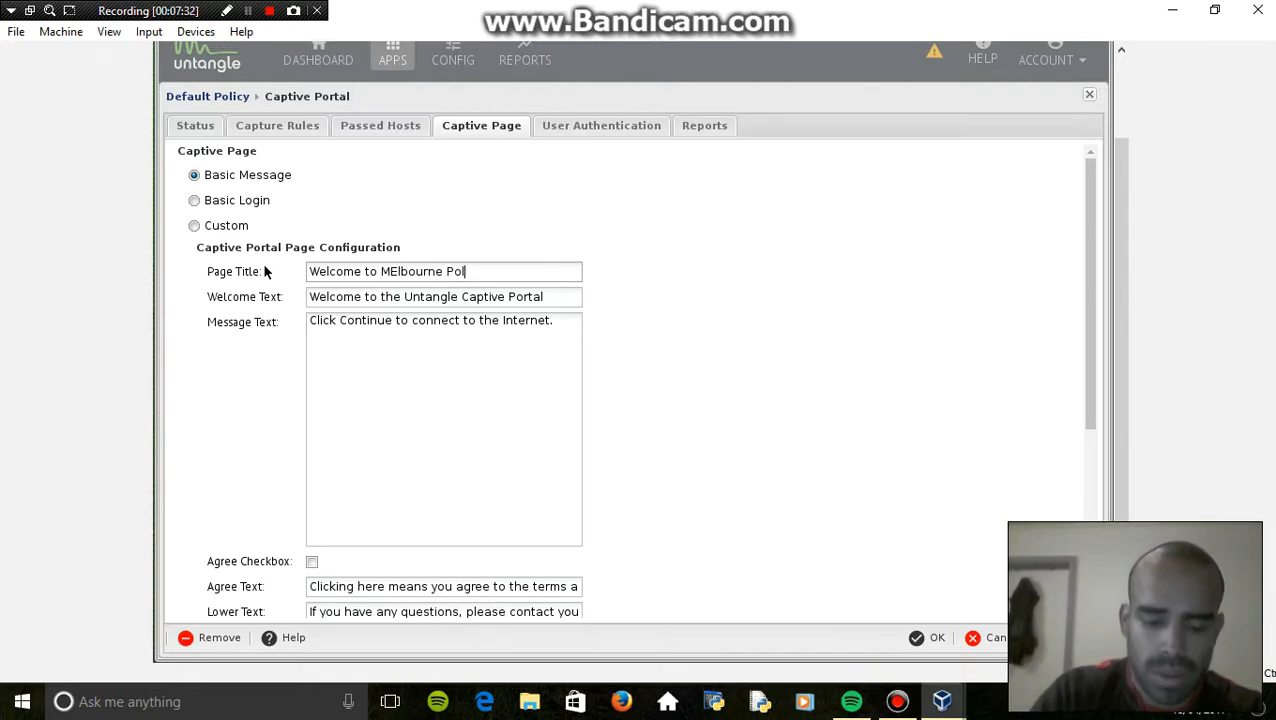
{"action": "type", "text": "ytechnic"}
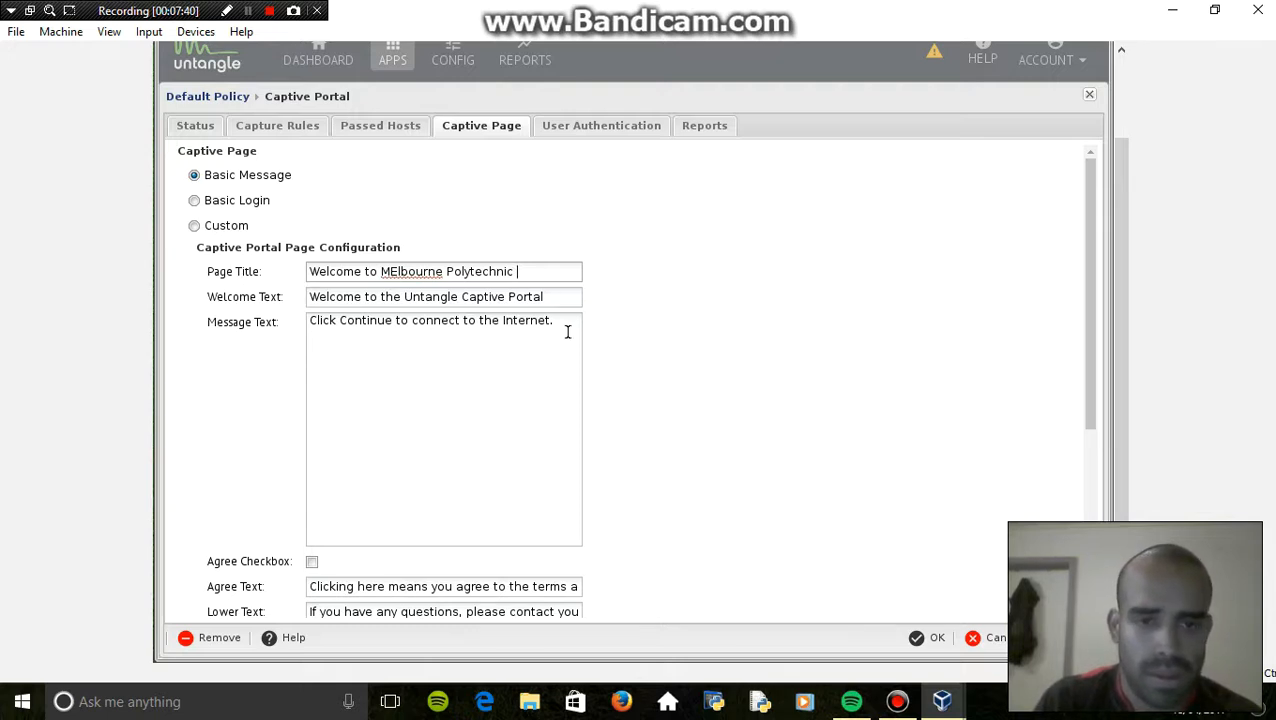
- Replace the captive page's message text with "you must have to agree with the terms & conditions." and enable the agree checkbox
{"action": "left_click", "coordinate": [570, 323]}
{"action": "left_click_drag", "start_coordinate": [362, 327], "coordinate": [308, 323]}
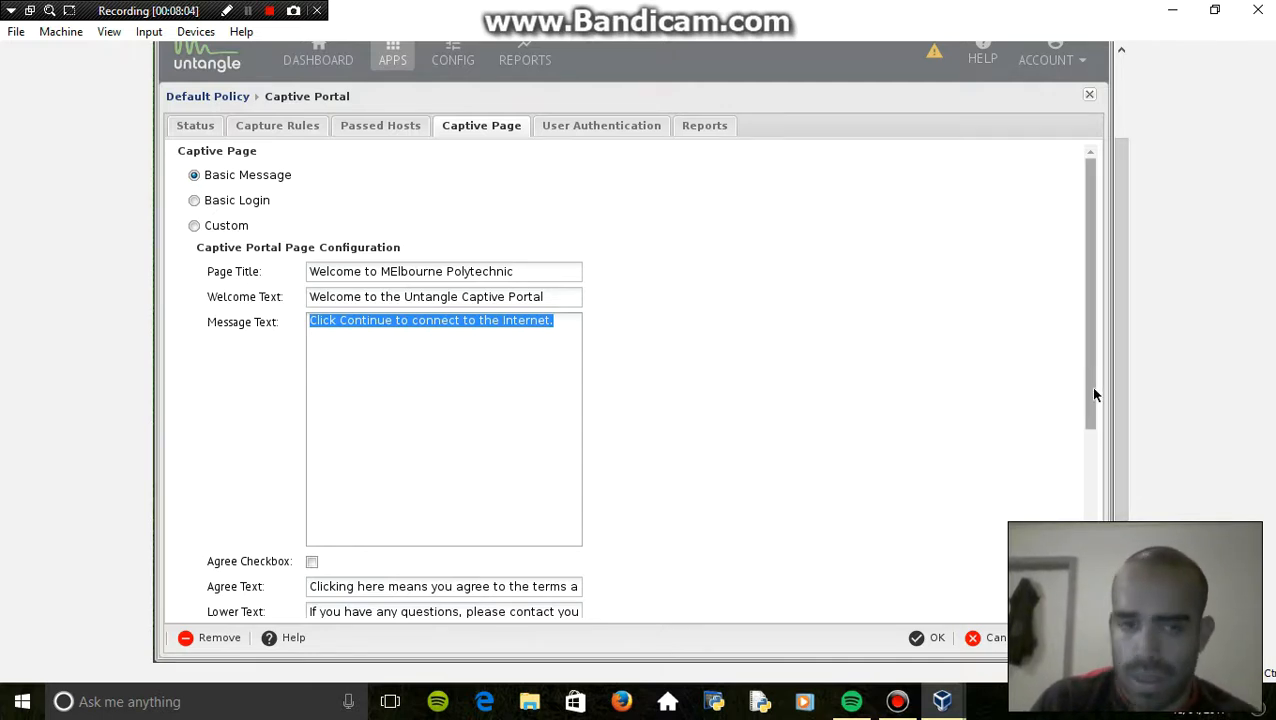
{"action": "left_click", "coordinate": [509, 349]}
{"action": "scroll", "coordinate": [484, 350], "scroll_direction": "down", "scroll_amount": 1}
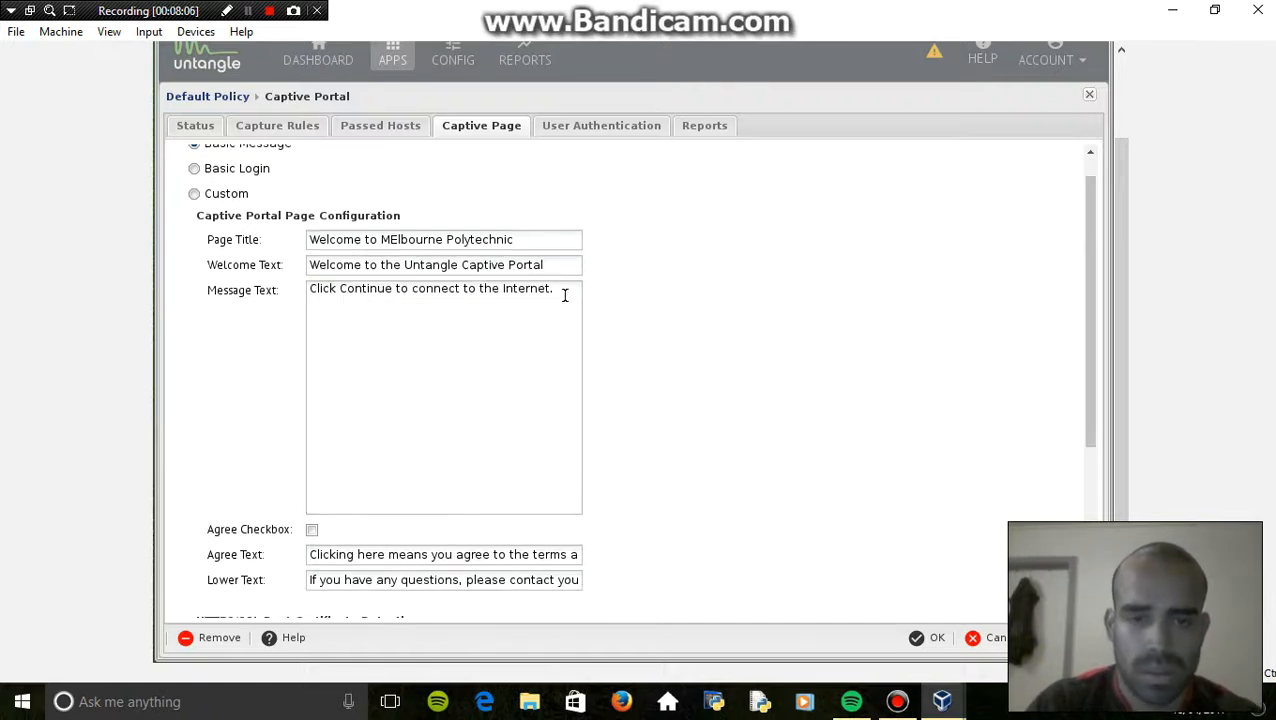
{"action": "key", "text": "ctrl+a"}
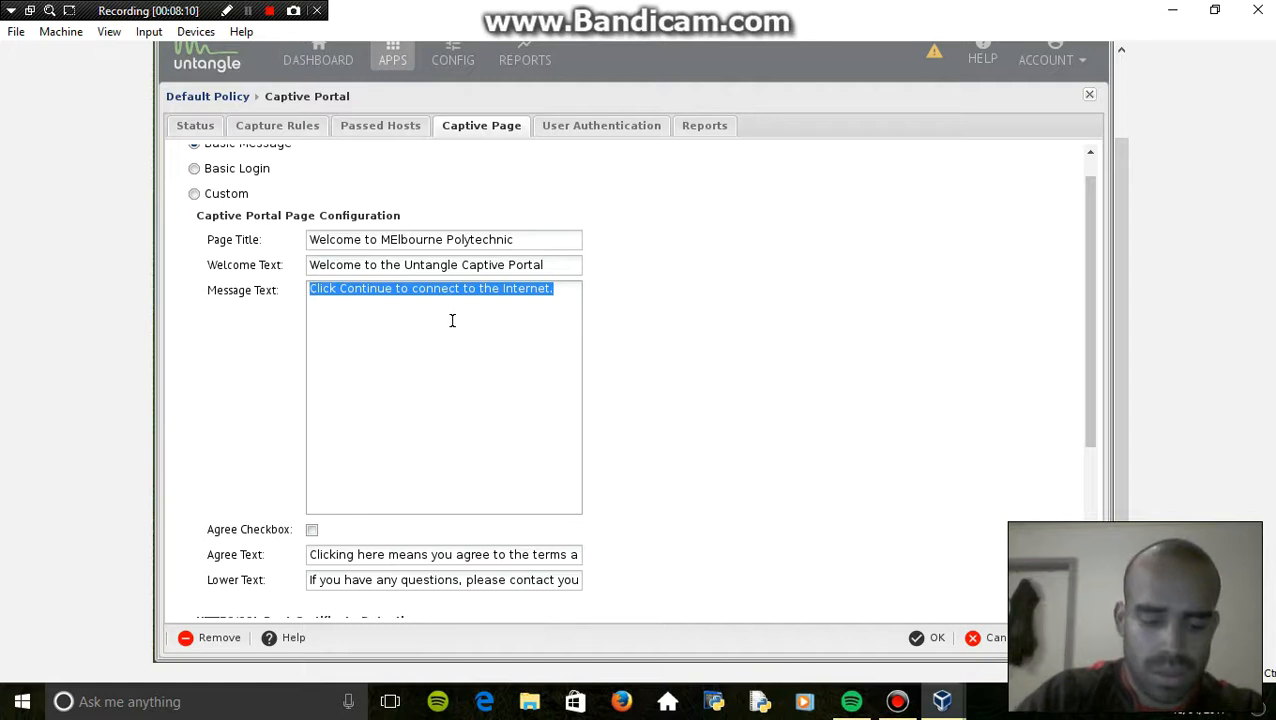
{"action": "type", "text": "you must ha"}
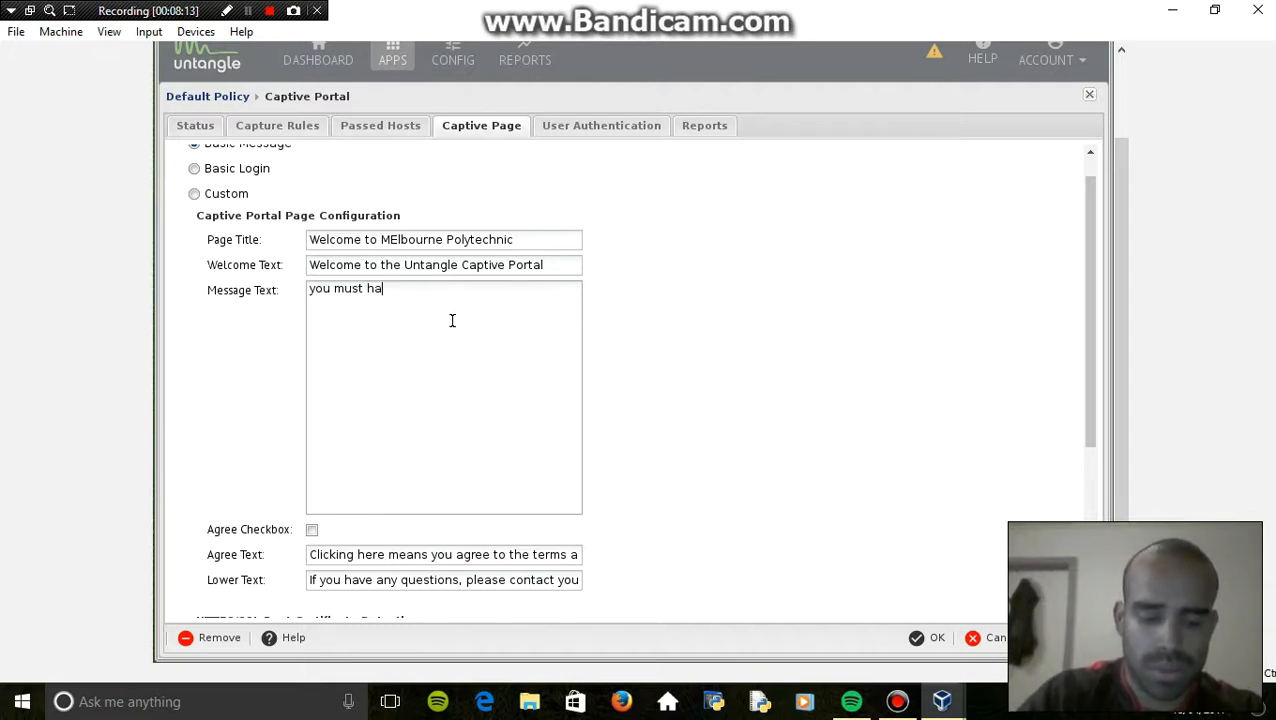
{"action": "type", "text": "ve to agree "}
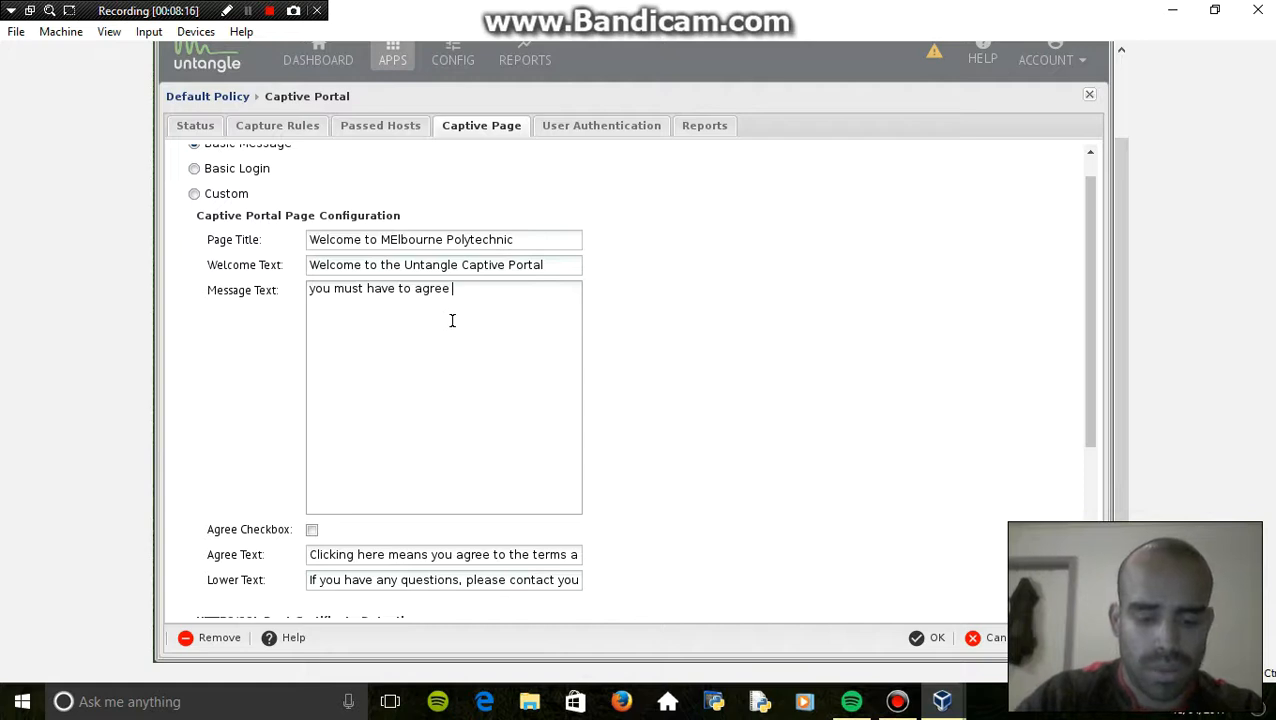
{"action": "type", "text": "with the t"}
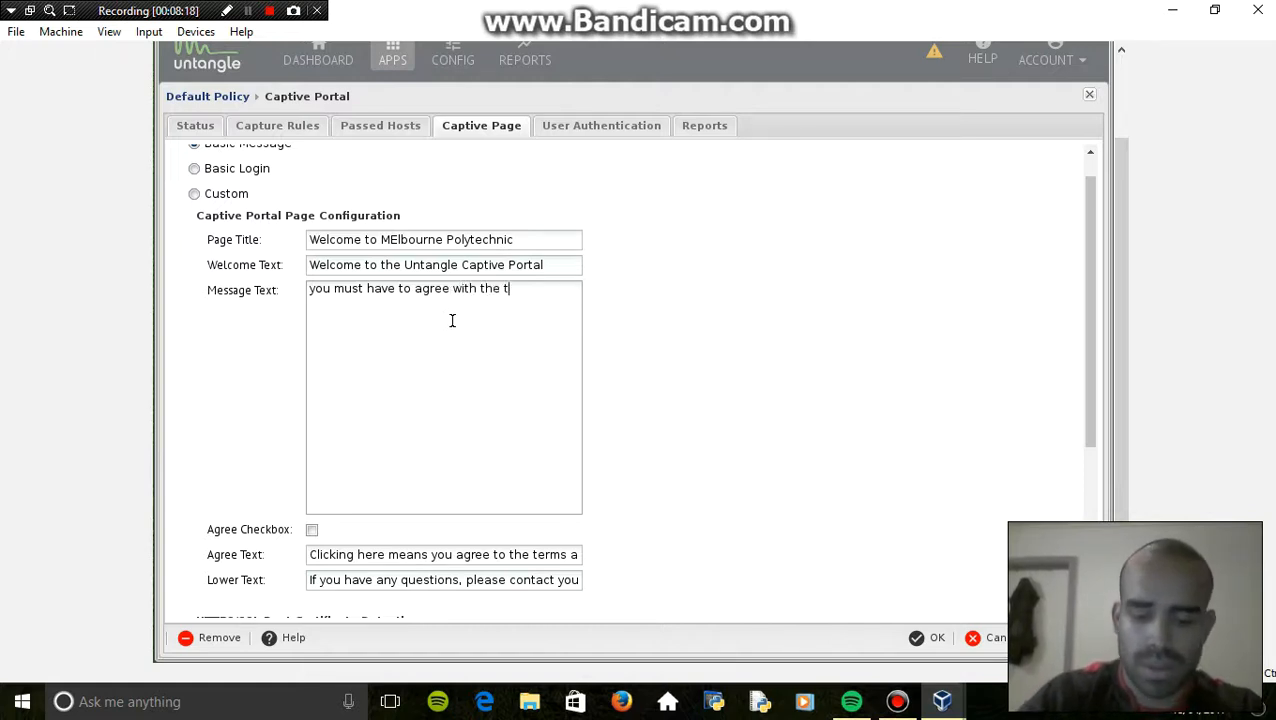
{"action": "type", "text": "erms "}
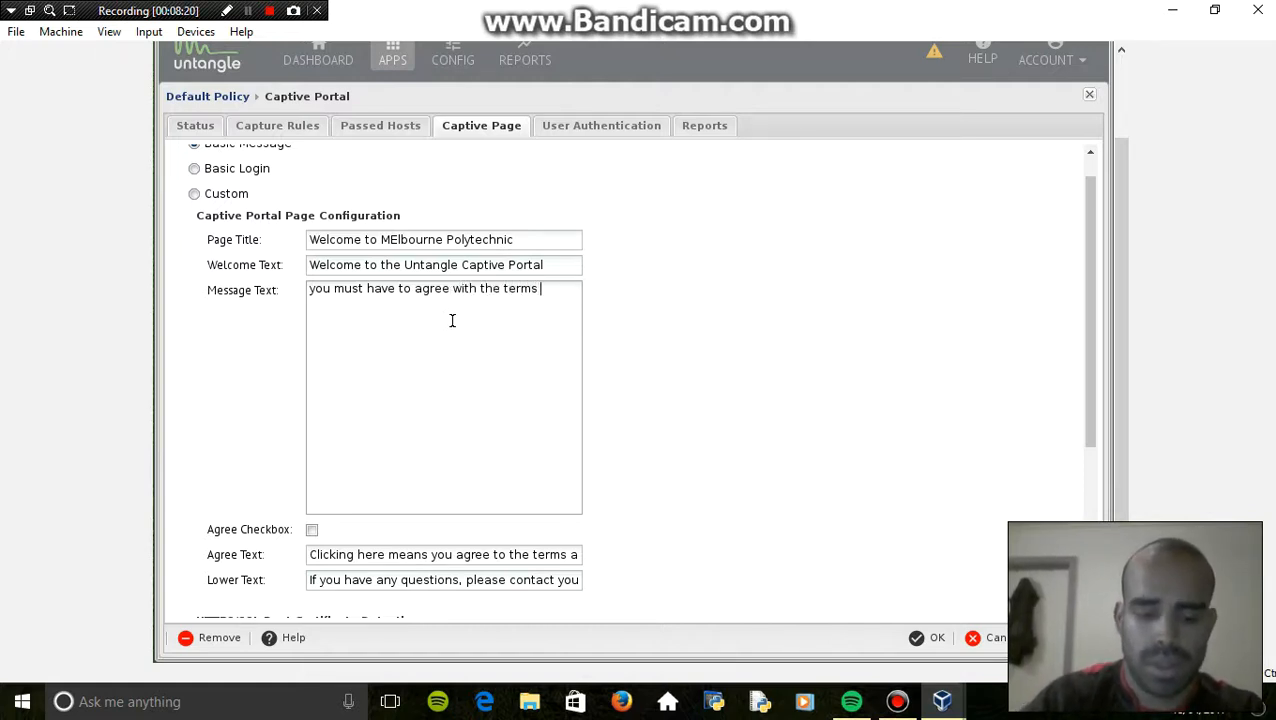
{"action": "type", "text": "& conditions"}
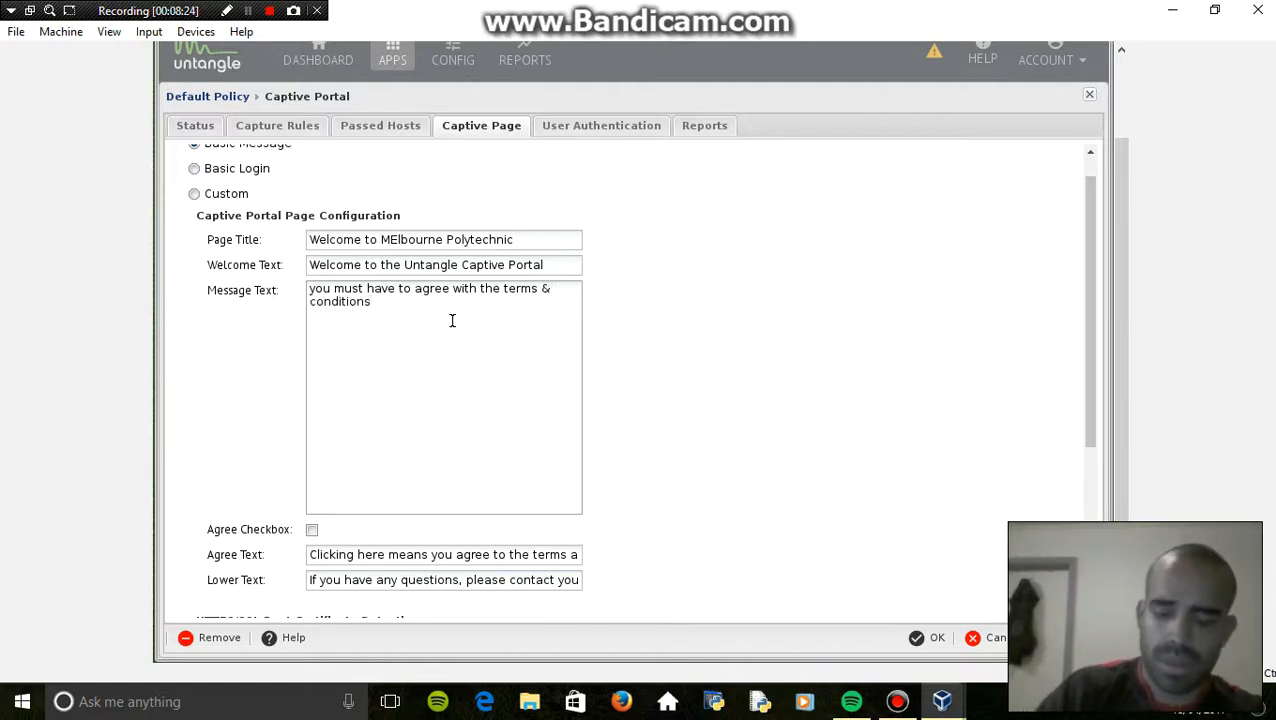
{"action": "type", "text": "."}
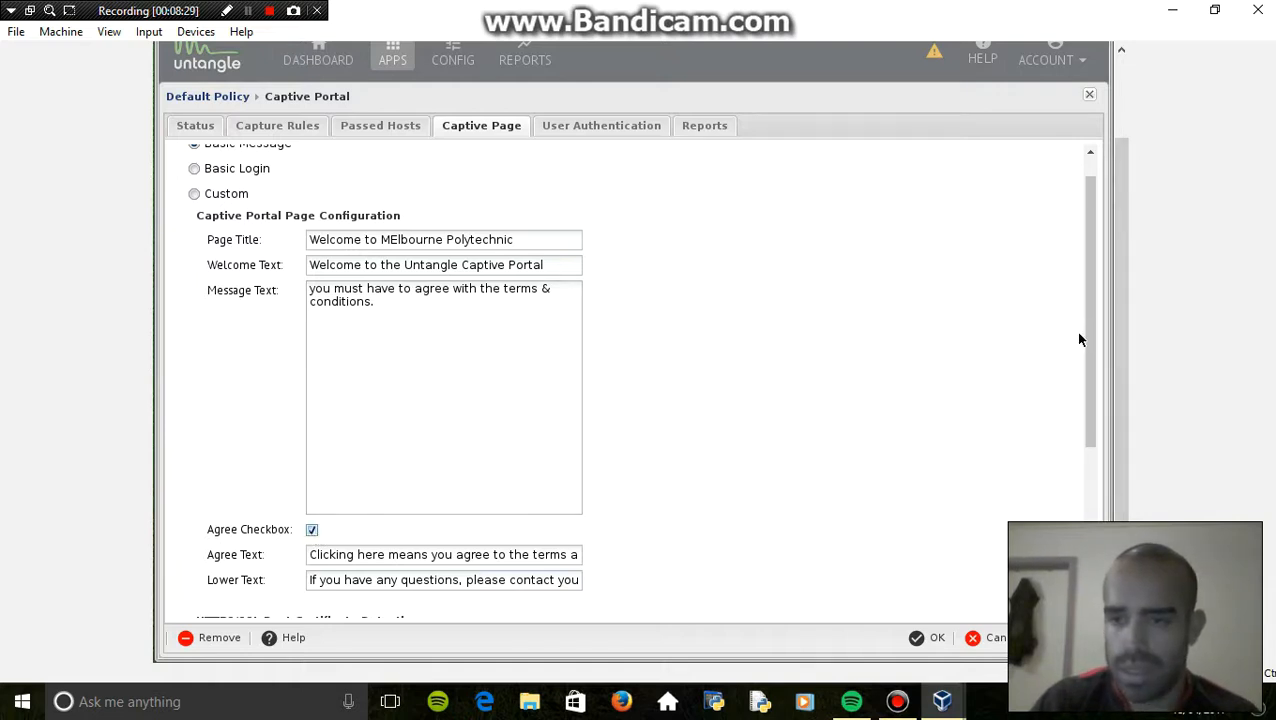
{"action": "scroll", "coordinate": [477, 262], "scroll_direction": "down", "scroll_amount": 2}
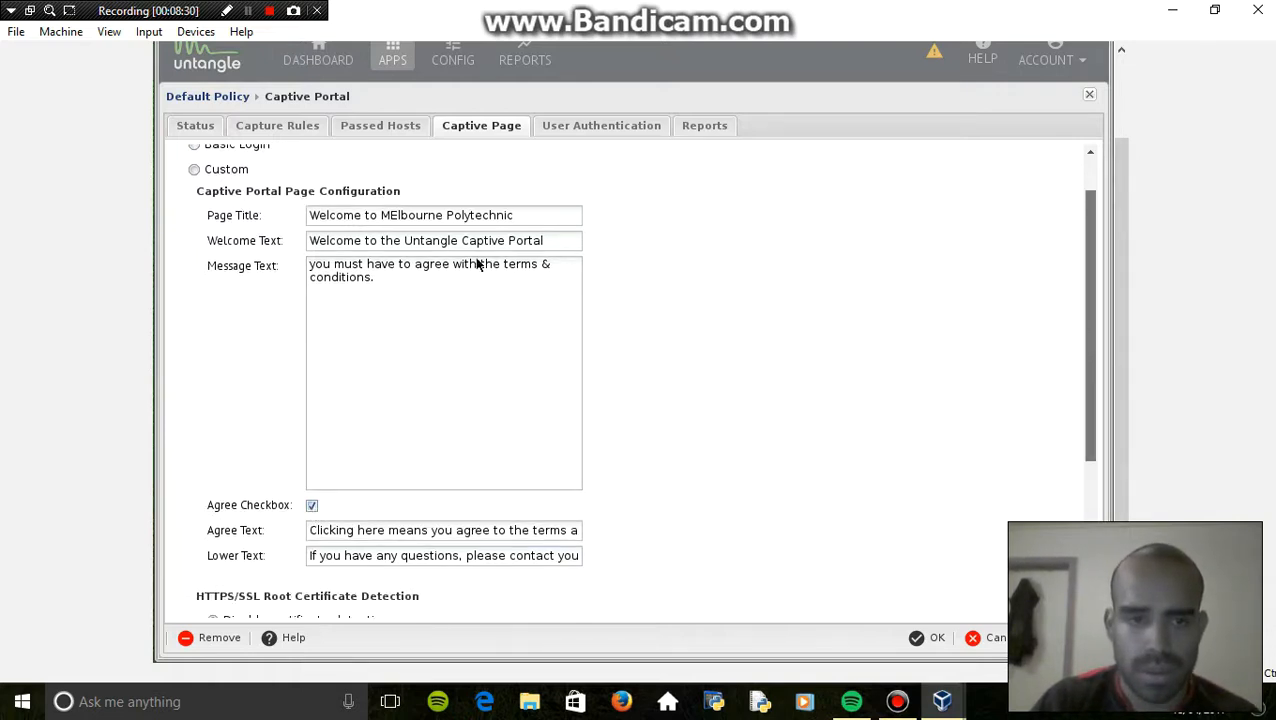
{"action": "scroll", "coordinate": [411, 237], "scroll_direction": "down", "scroll_amount": 1}
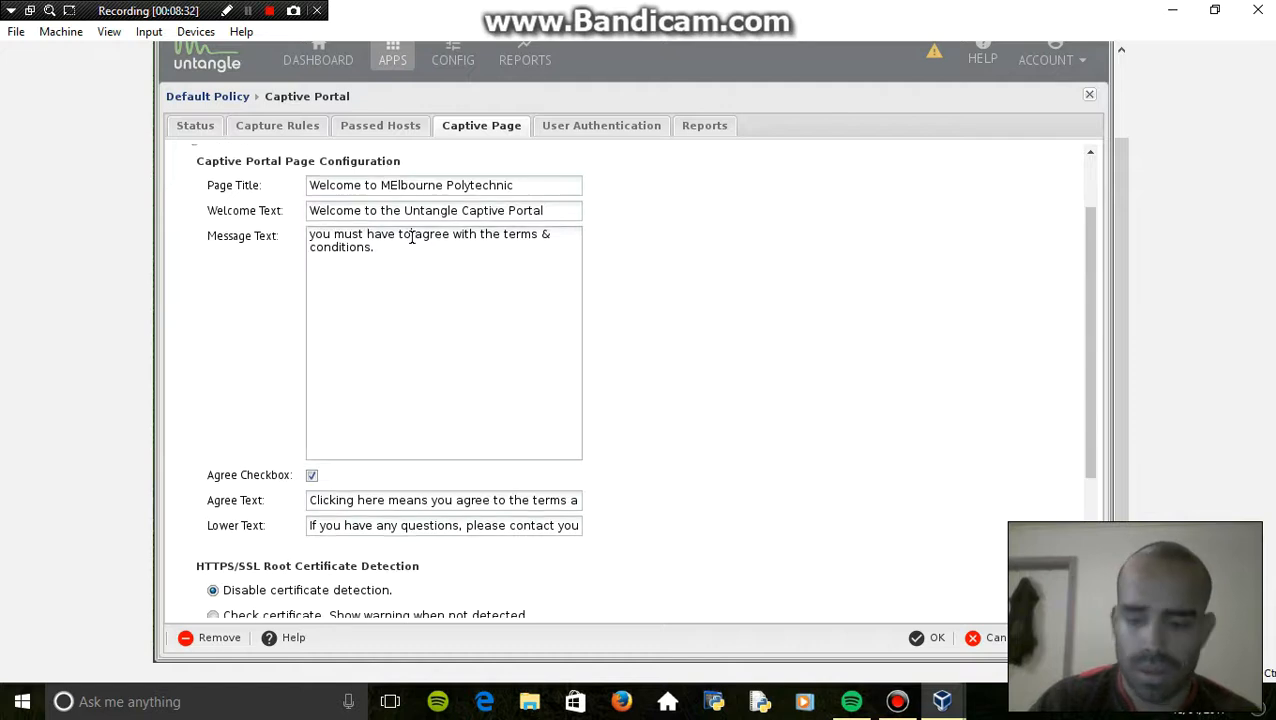
- Shorten the captive page's message text so that it reads "you must agree with the terms & conditions."
{"action": "left_click", "coordinate": [411, 237]}
{"action": "key", "text": "BackSpace"}
{"action": "key", "text": "BackSpace"}
{"action": "key", "text": "BackSpace"}
{"action": "key", "text": "BackSpace"}
{"action": "key", "text": "BackSpace"}
{"action": "key", "text": "BackSpace"}
{"action": "key", "text": "BackSpace"}
{"action": "key", "text": "BackSpace"}
{"action": "key", "text": "BackSpace"}
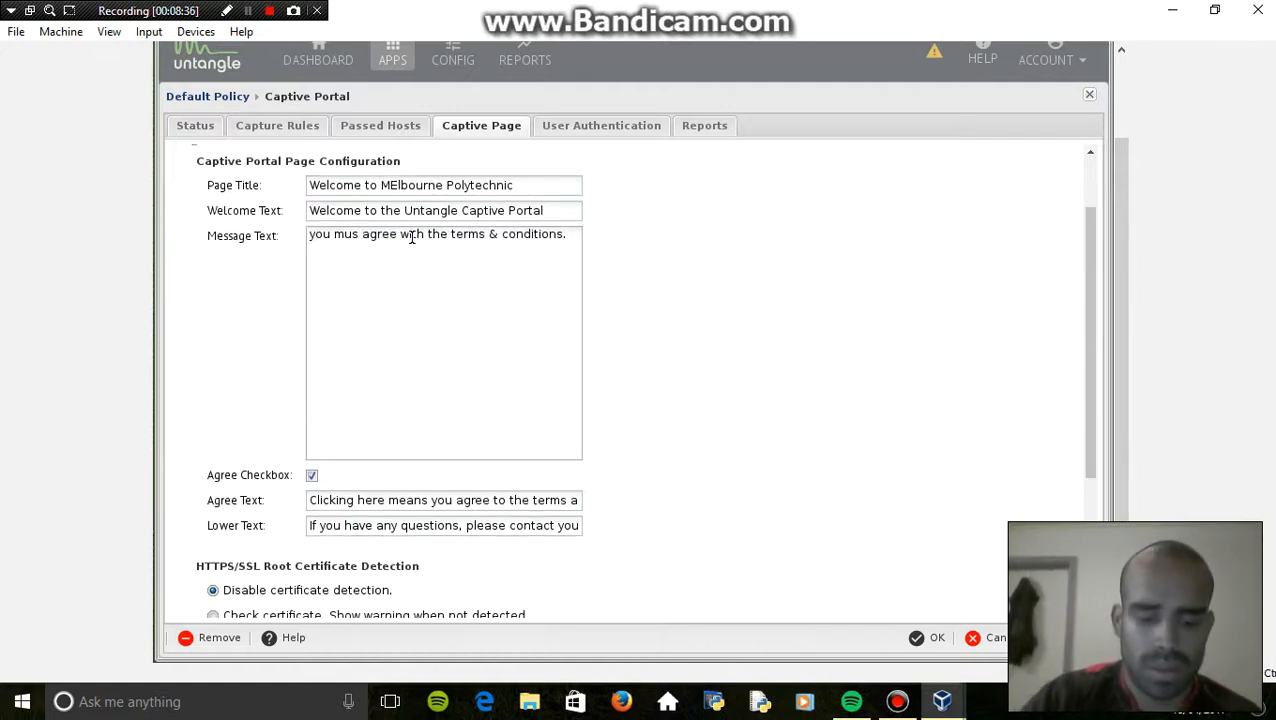
{"action": "type", "text": "t"}
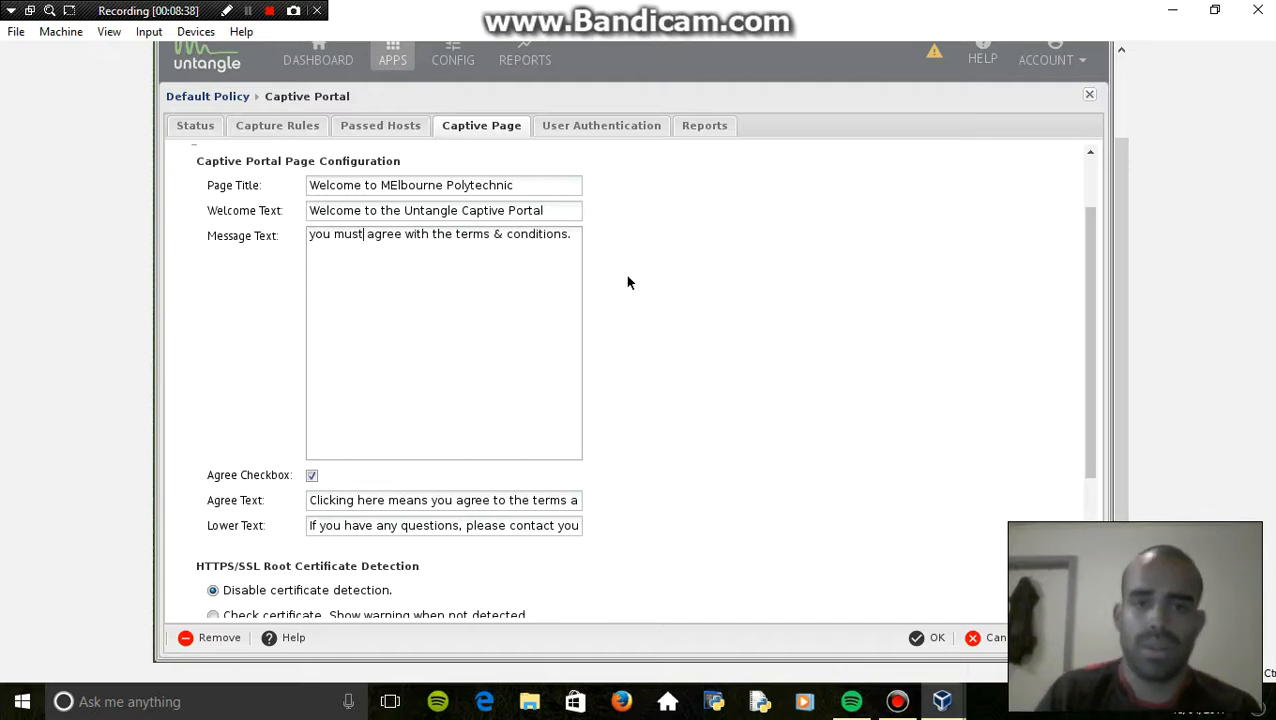
- Extend the end of the message text with "to have access." and apply the Captive Portal settings
{"action": "left_click", "coordinate": [571, 235]}
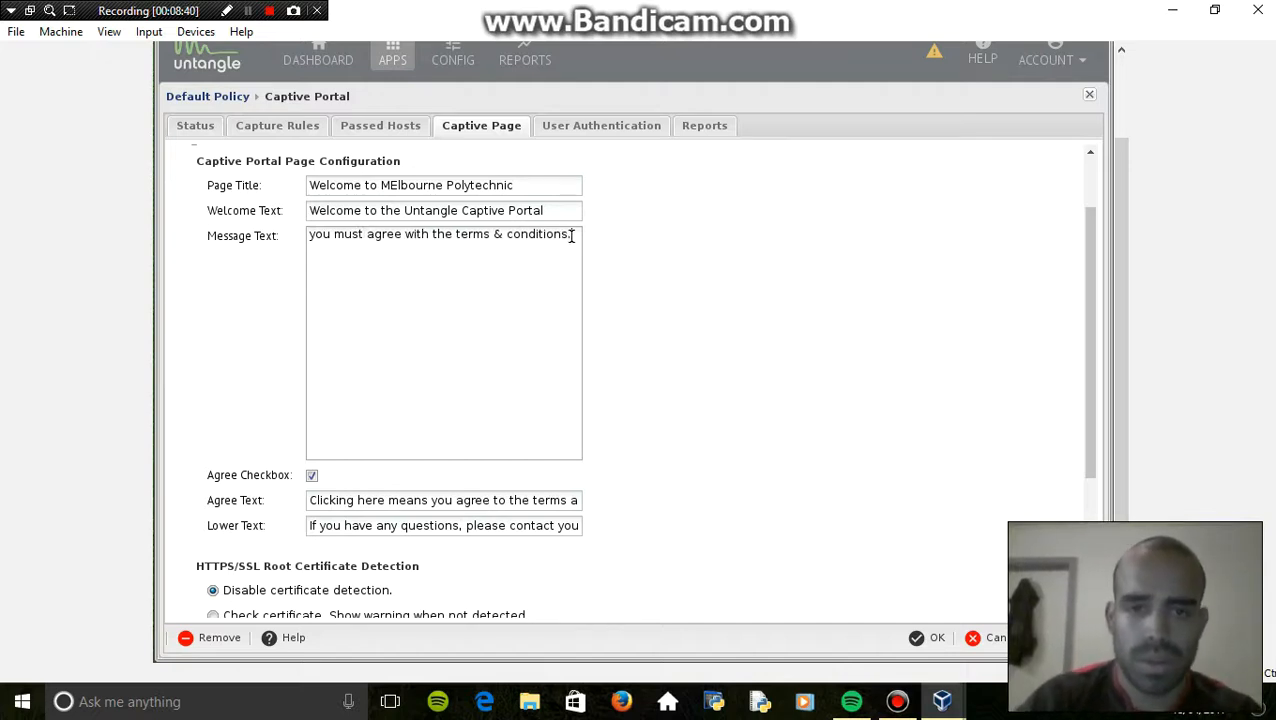
{"action": "type", "text": "to"}
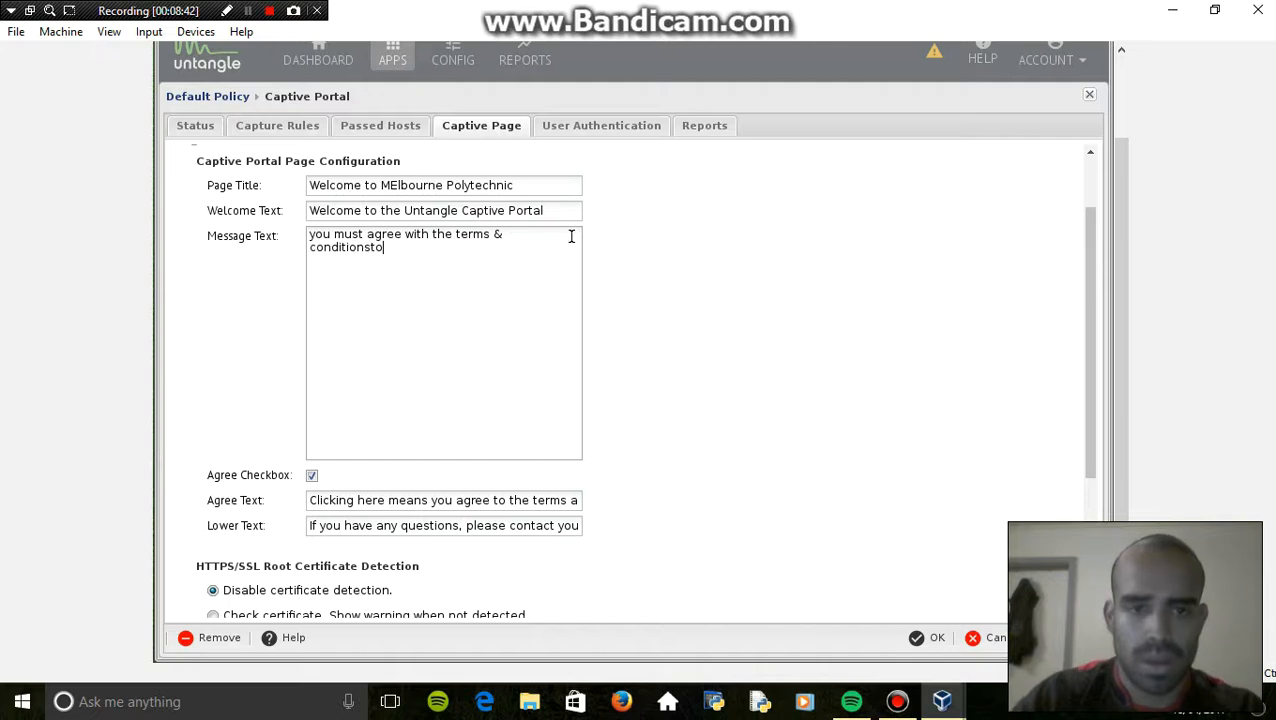
{"action": "key", "text": "BackSpace"}
{"action": "key", "text": "BackSpace"}
{"action": "type", "text": "to "}
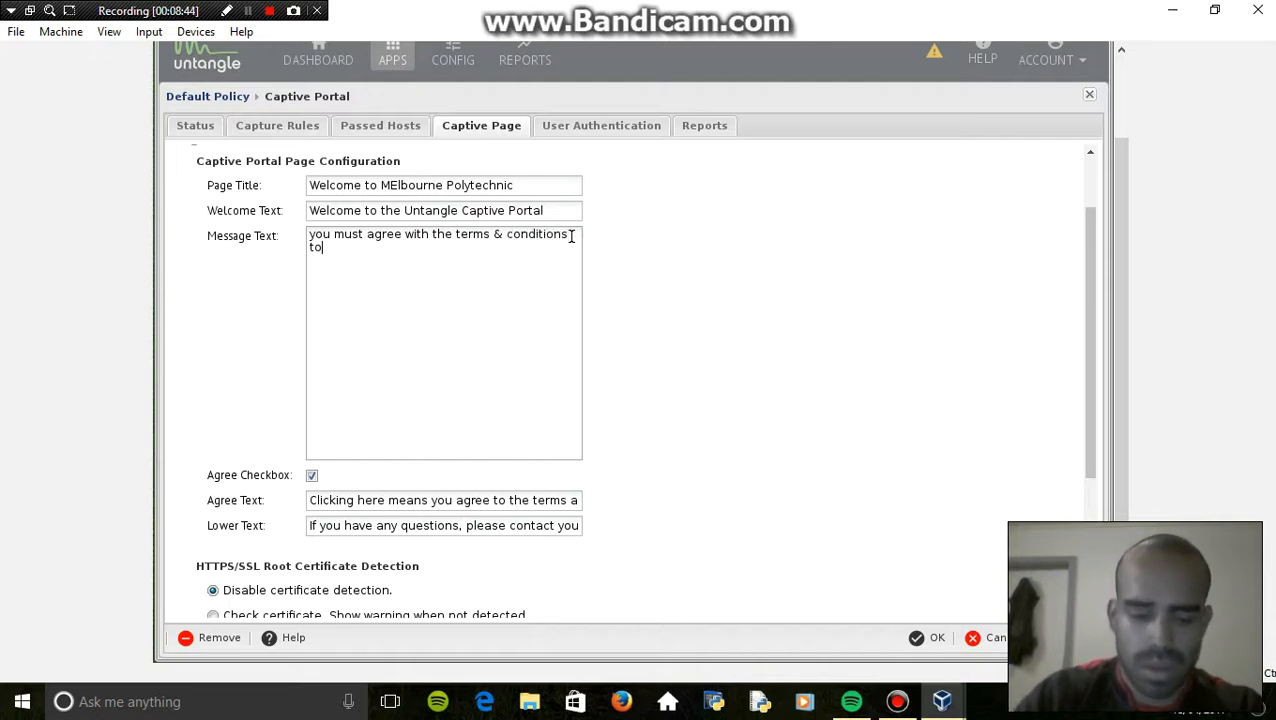
{"action": "type", "text": "have "}
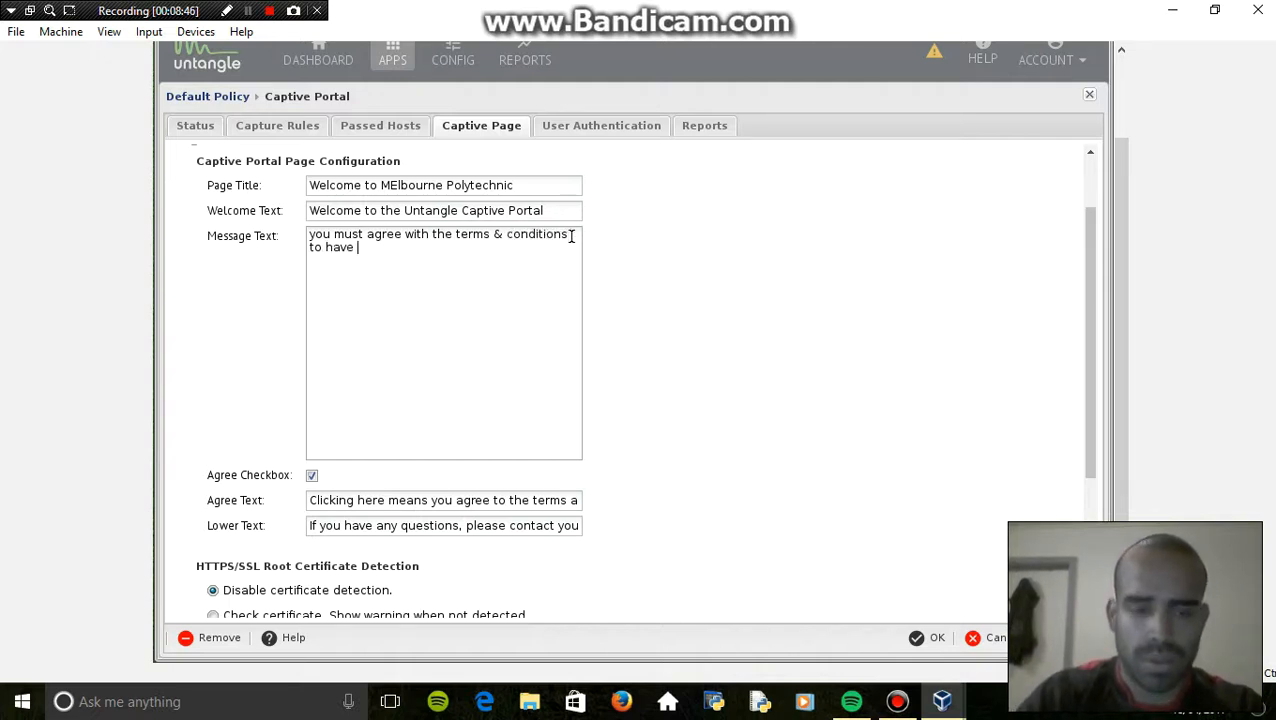
{"action": "type", "text": "access."}
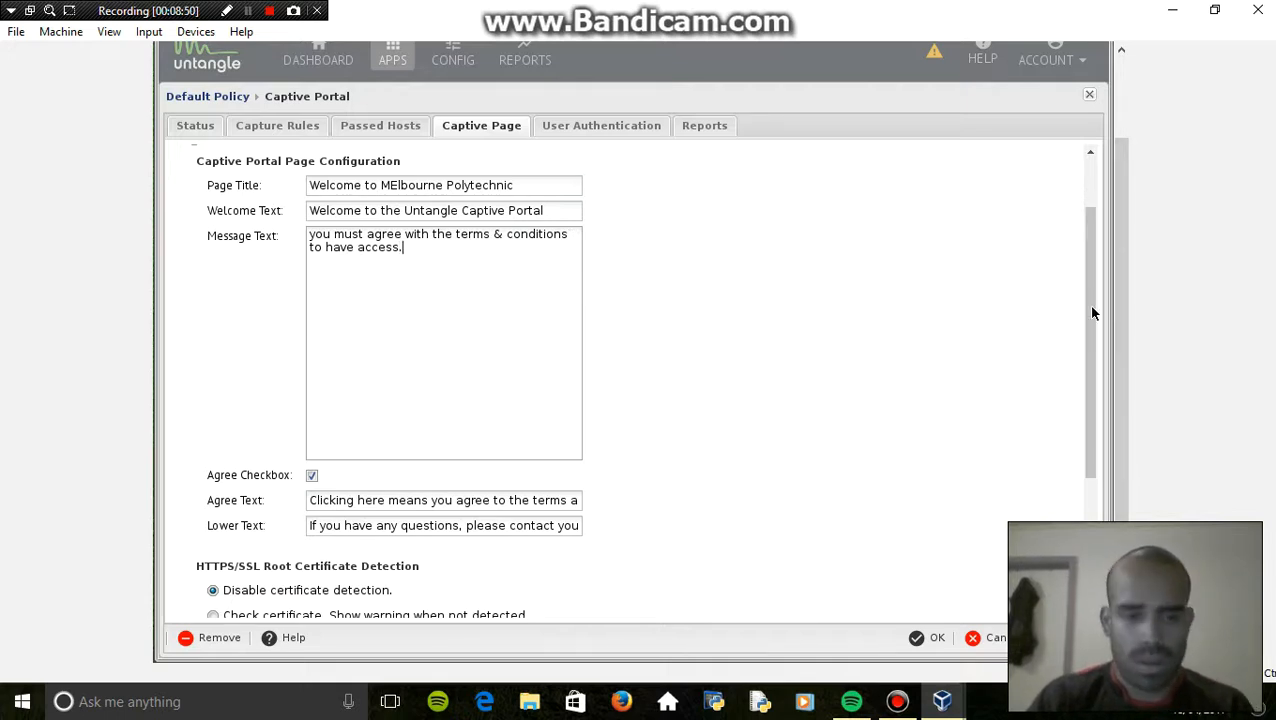
{"action": "left_click_drag", "start_coordinate": [1092, 307], "coordinate": [1094, 434]}
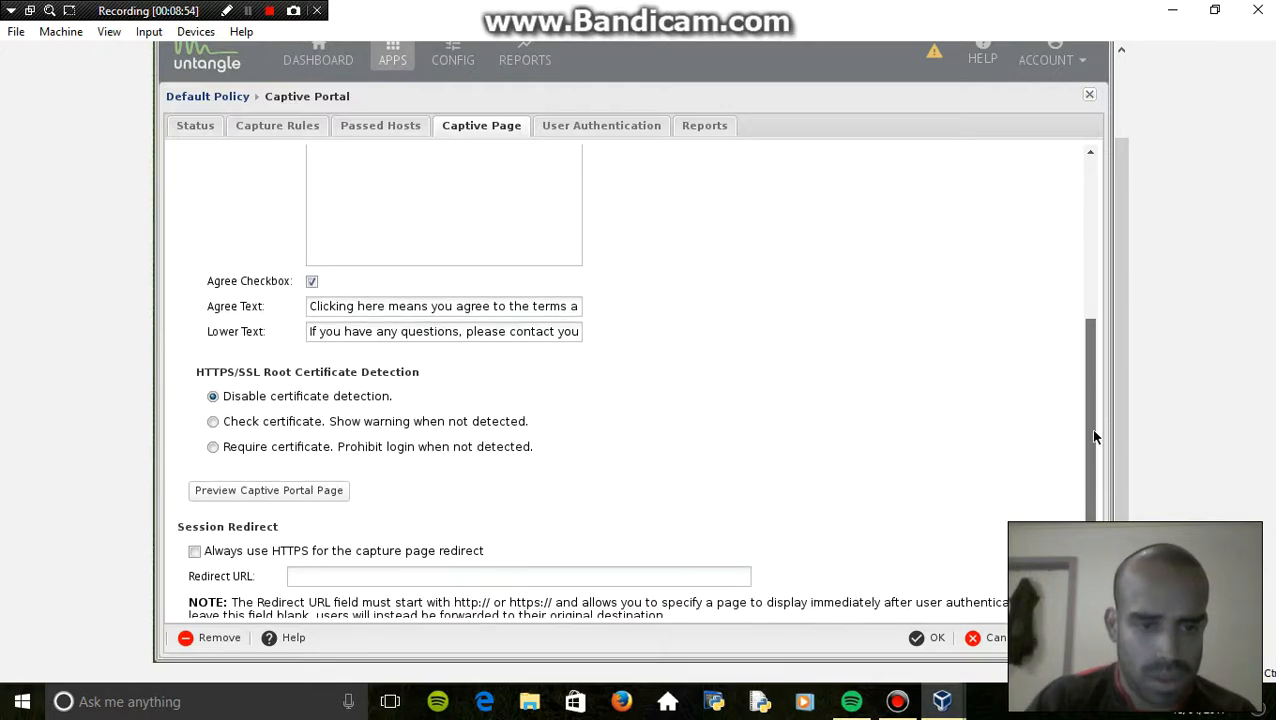
{"action": "scroll", "coordinate": [1078, 484], "scroll_direction": "down", "scroll_amount": 1}
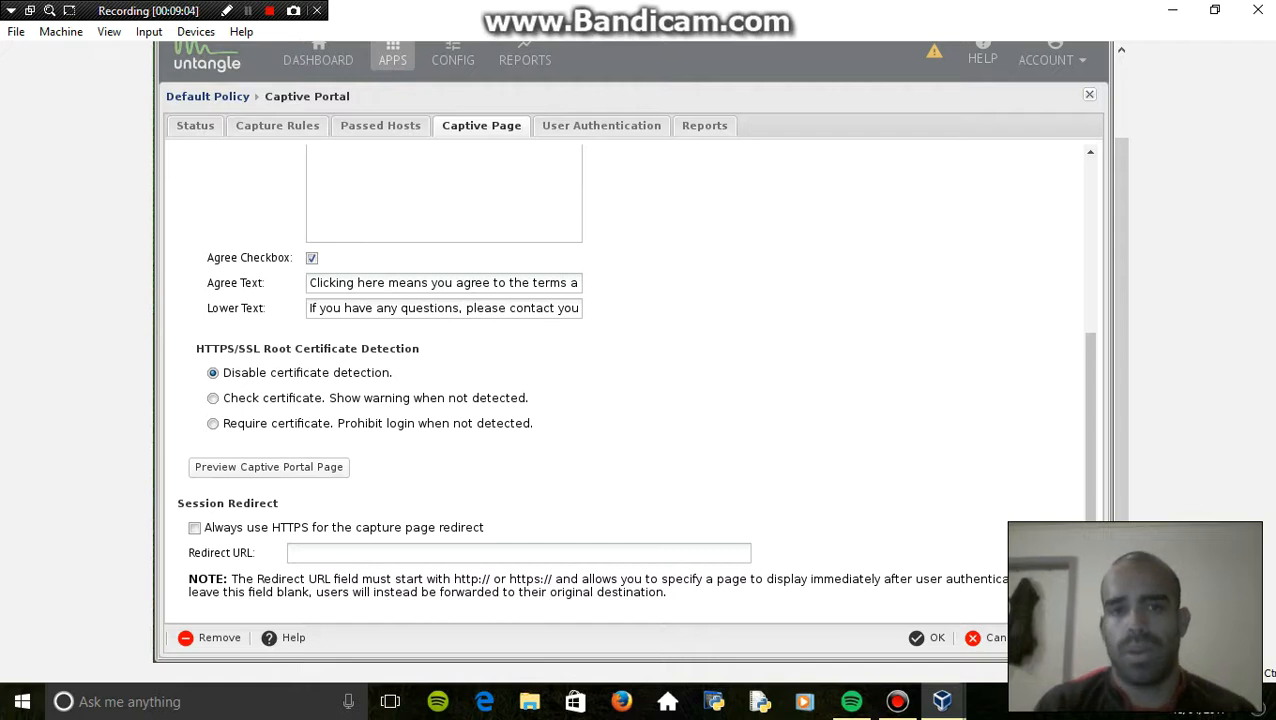
{"action": "left_click", "coordinate": [1062, 638]}
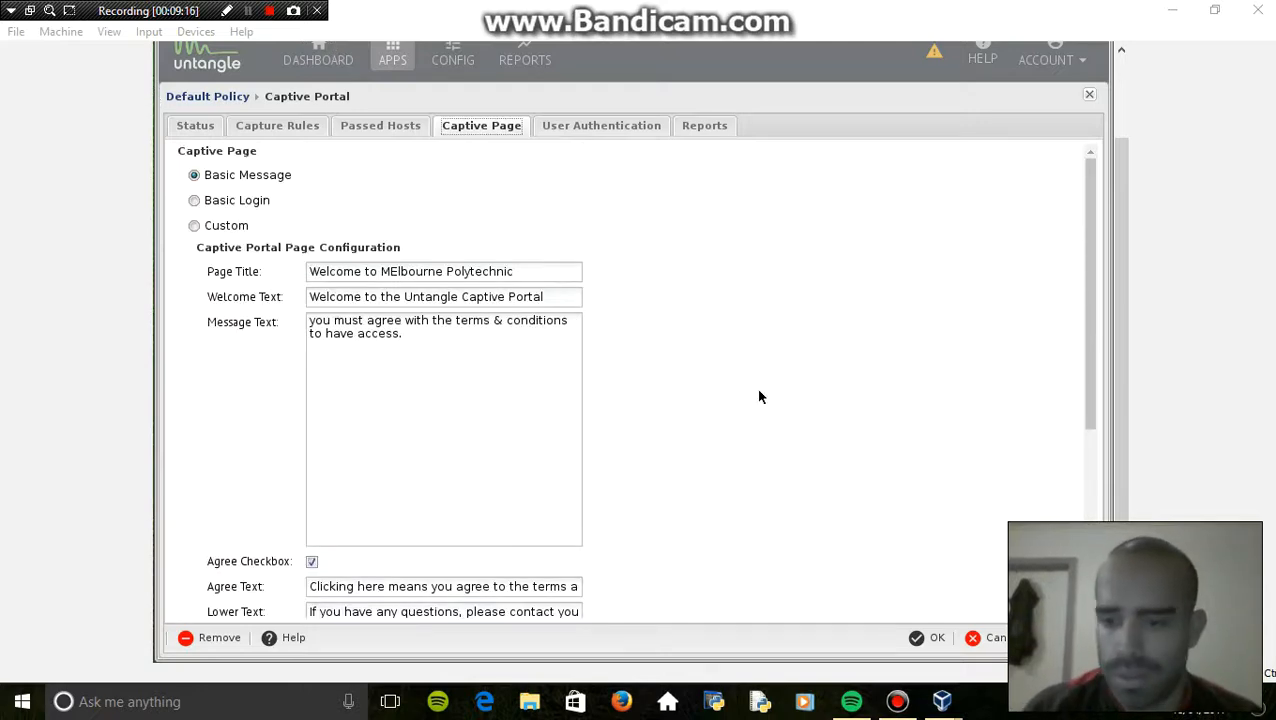
- Switch to the Ubuntu_Desktop virtual machine and check the captive portal welcome page in Firefox
{"action": "mouse_move", "coordinate": [942, 701]}
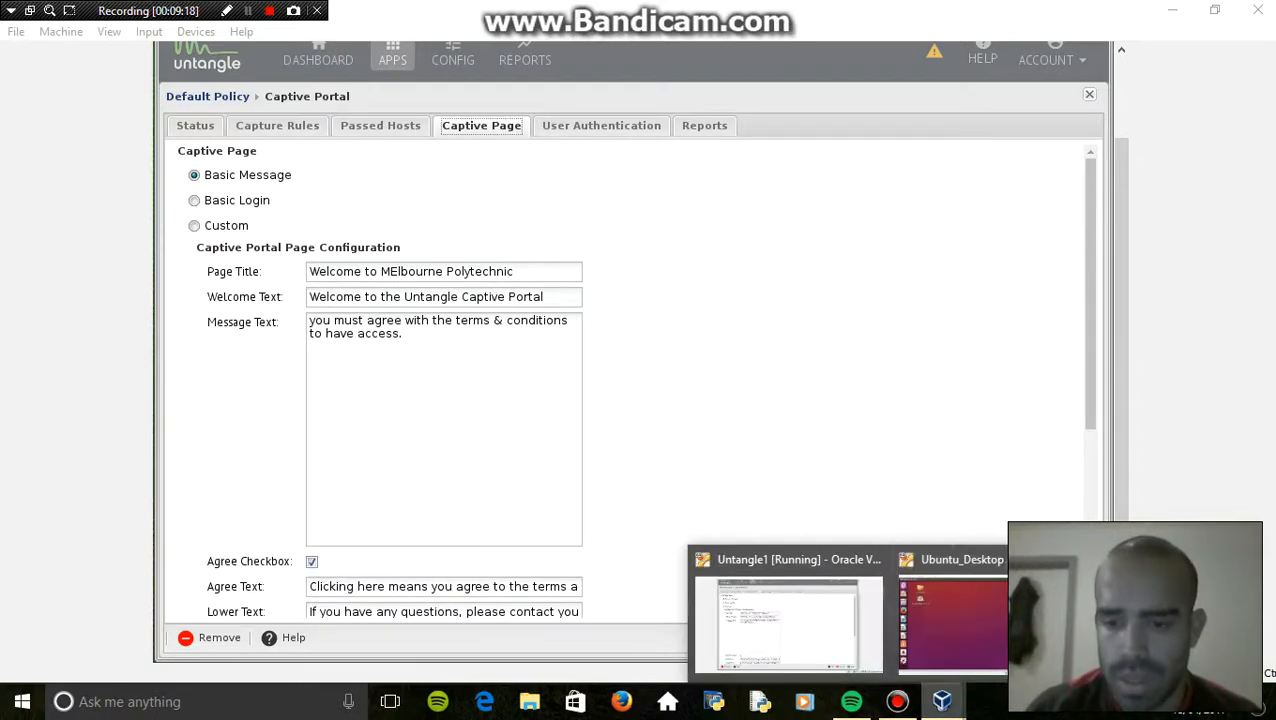
{"action": "left_click", "coordinate": [950, 615]}
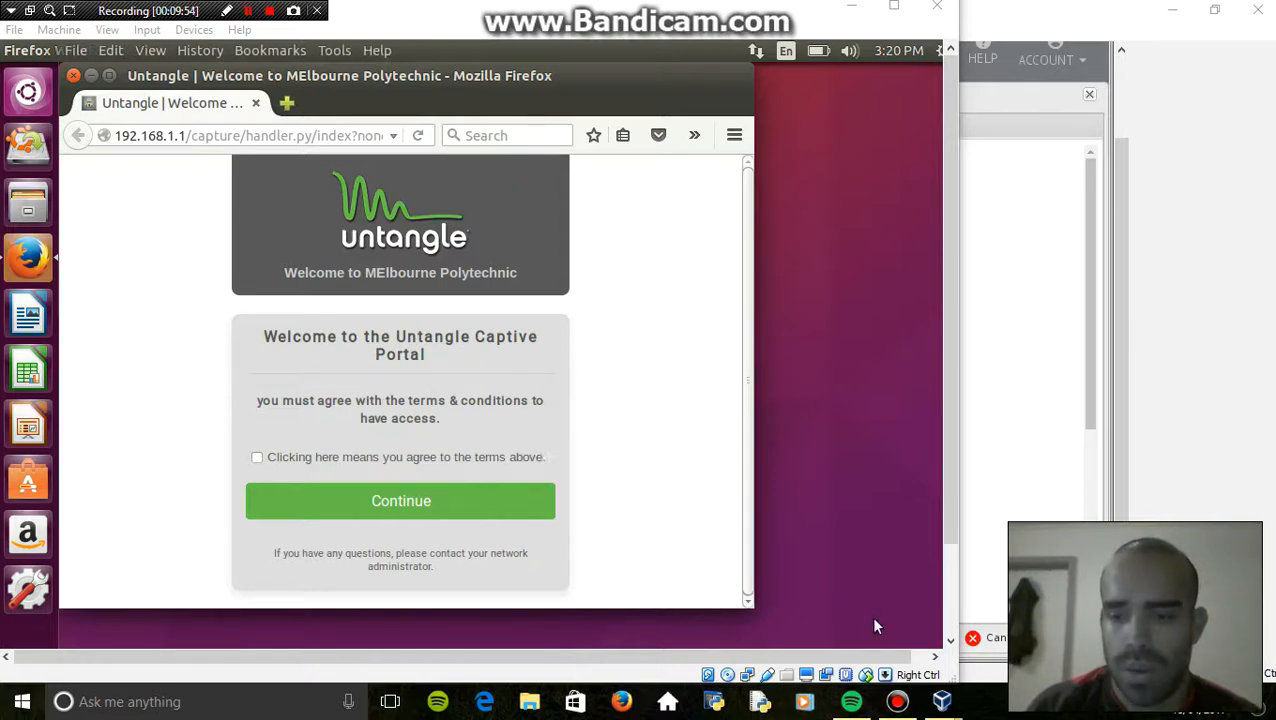
{"action": "left_click", "coordinate": [985, 545]}
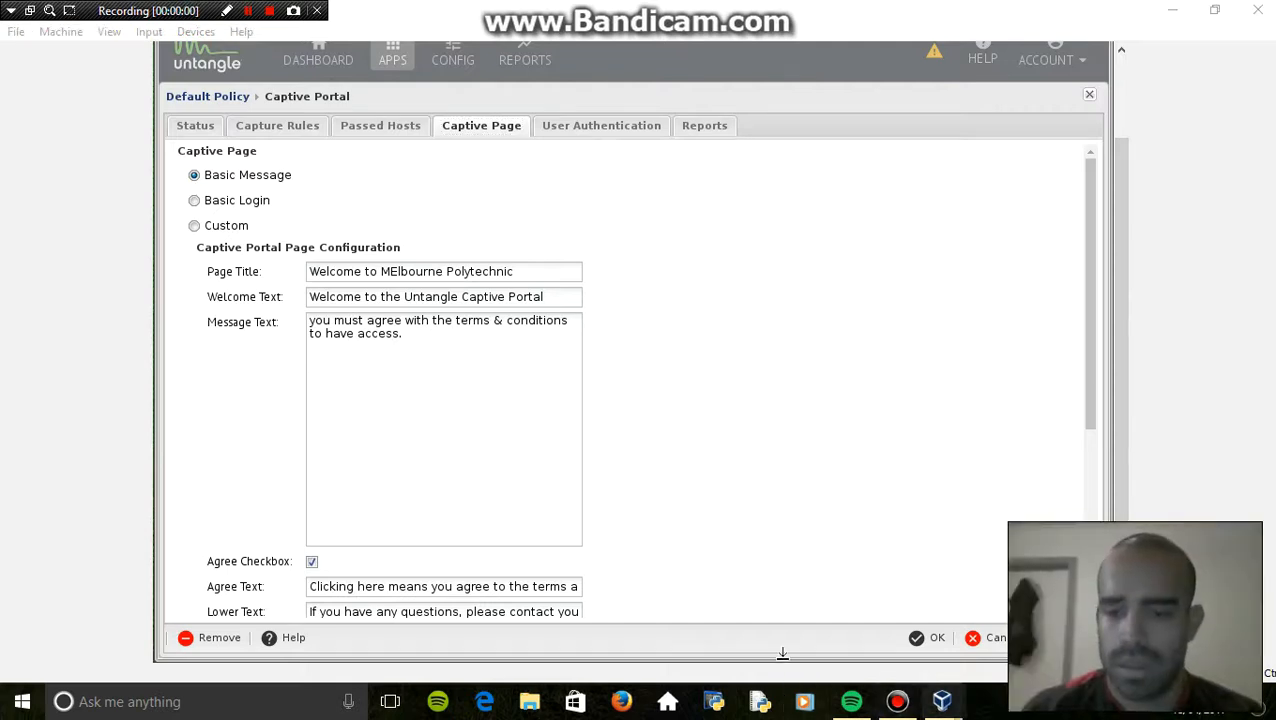
{"action": "mouse_move", "coordinate": [942, 701]}
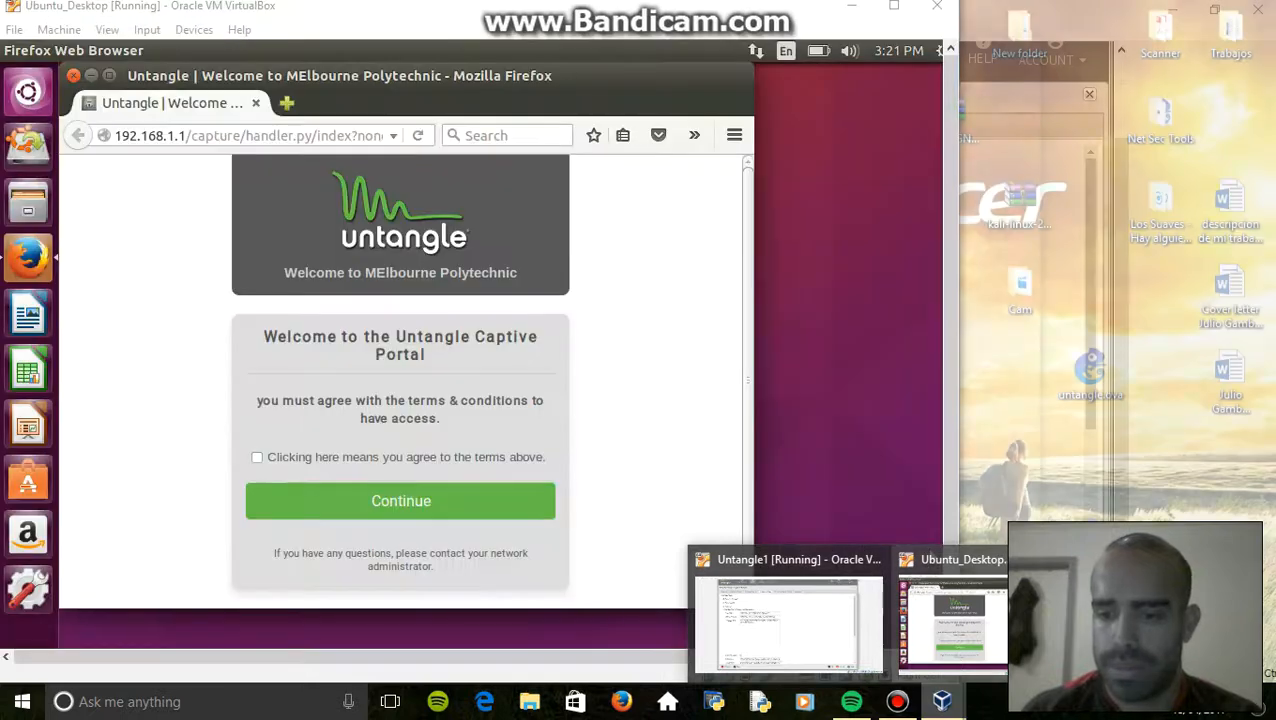
{"action": "left_click", "coordinate": [955, 620]}
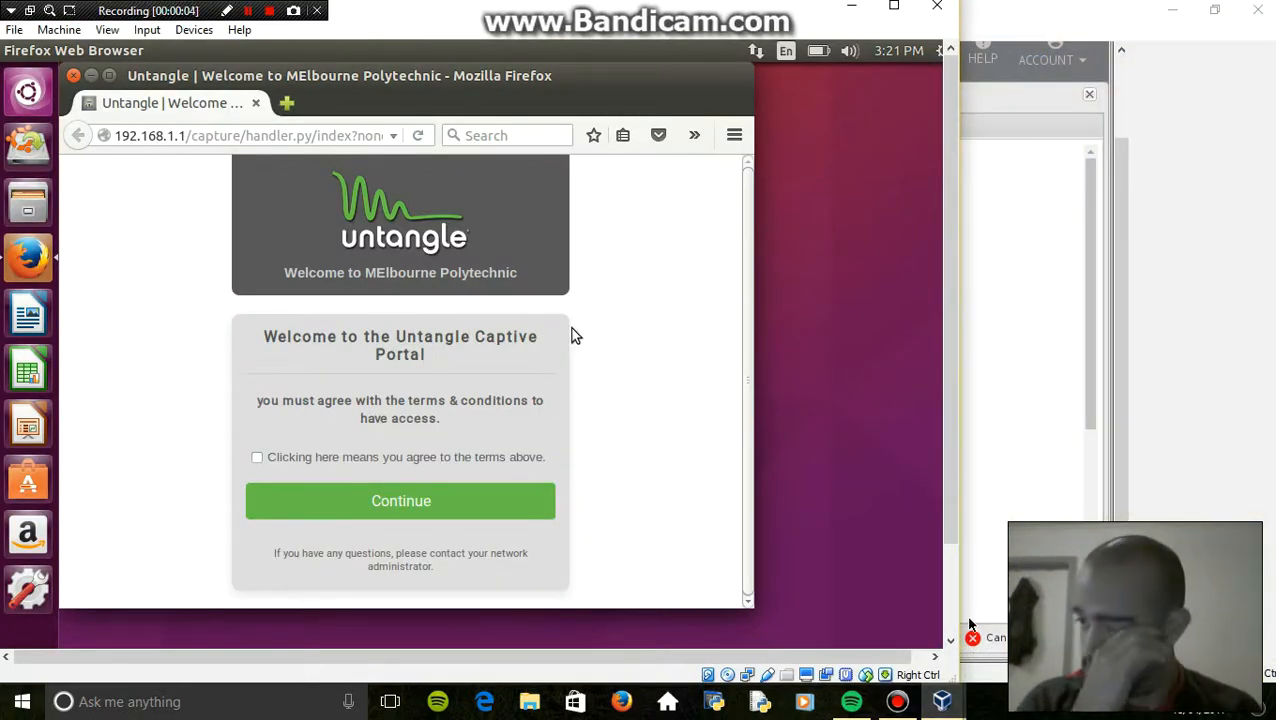
- Back in Untangle1, change the captive page to Basic Login and apply Local Directory as the user authentication method
{"action": "left_click", "coordinate": [1045, 190]}
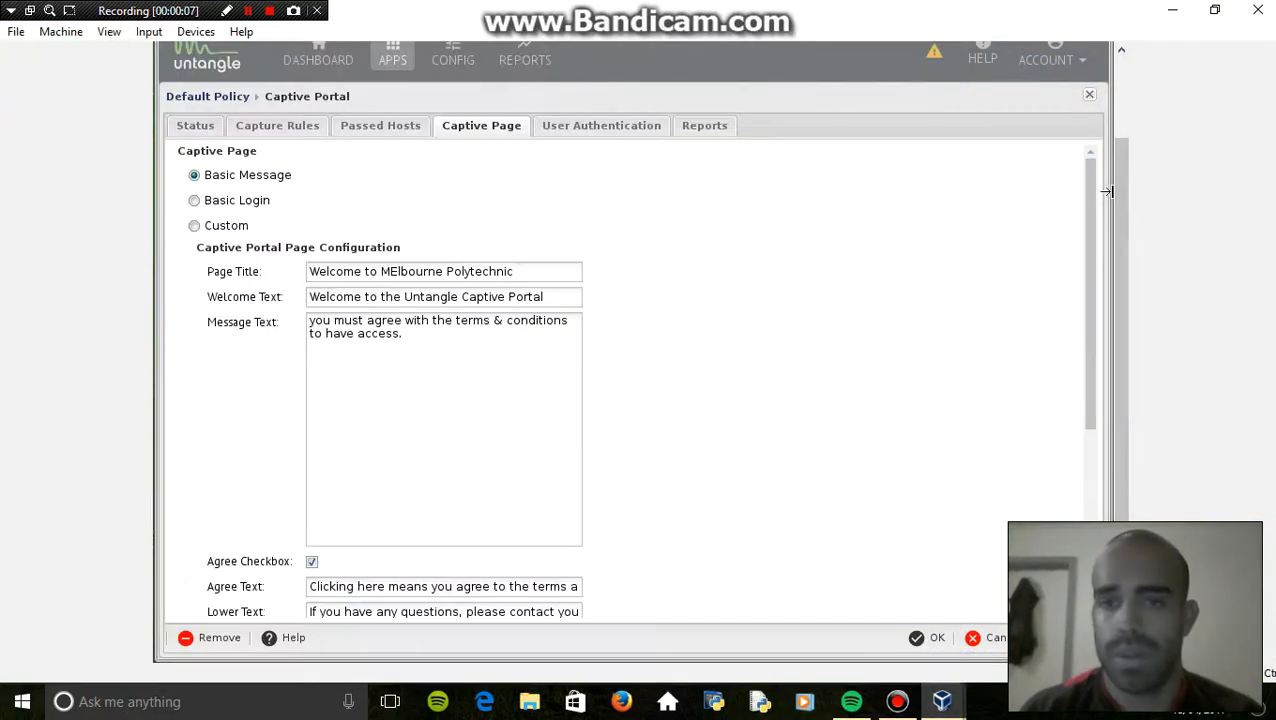
{"action": "left_click", "coordinate": [195, 201]}
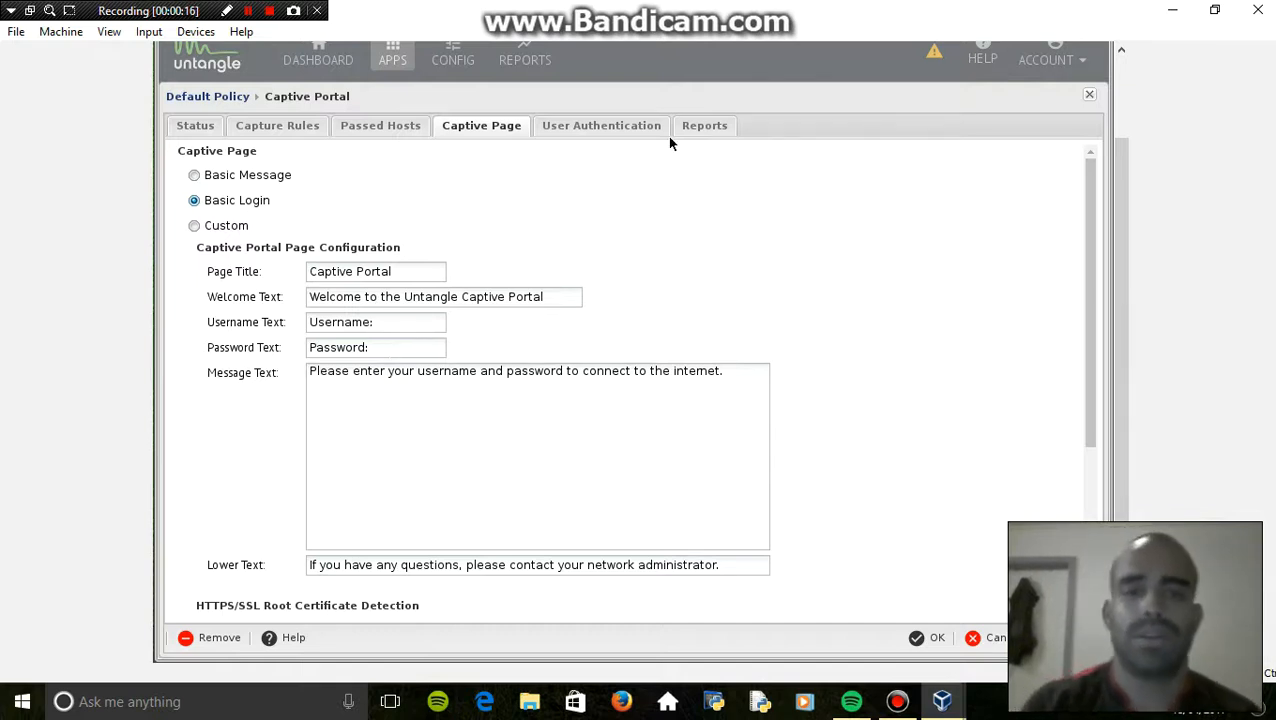
{"action": "left_click", "coordinate": [596, 133]}
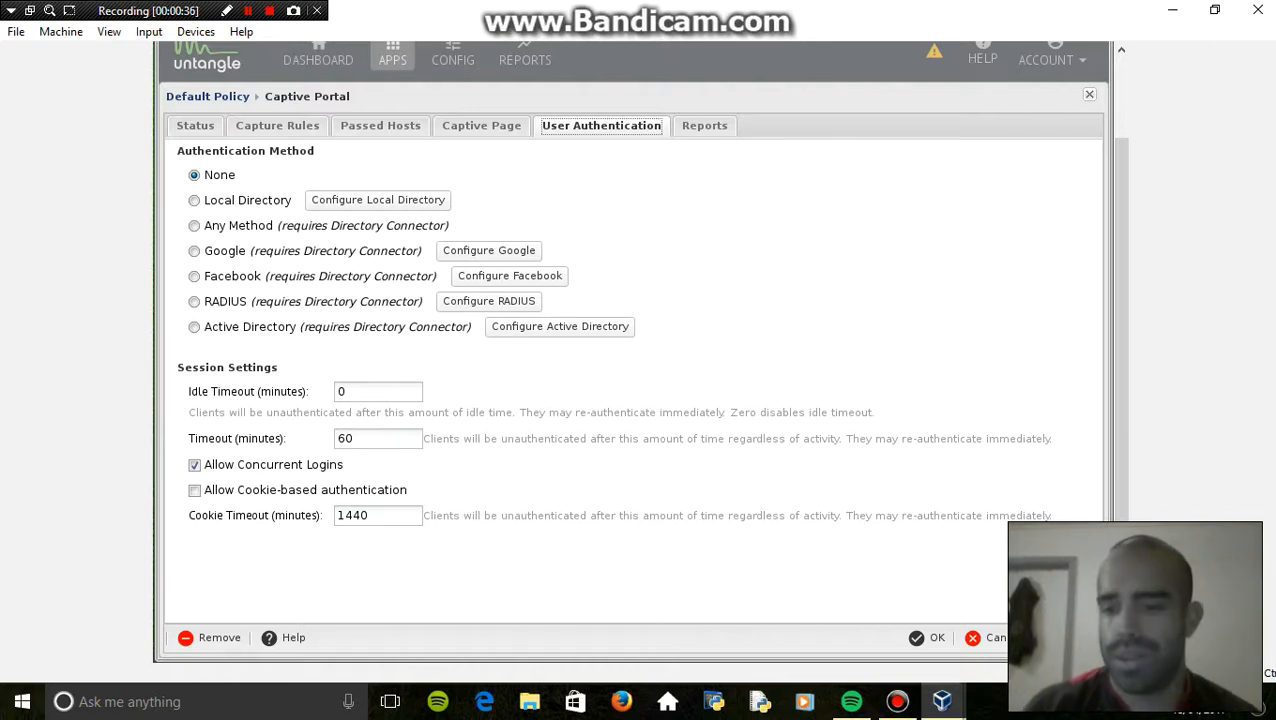
{"action": "left_click", "coordinate": [194, 201]}
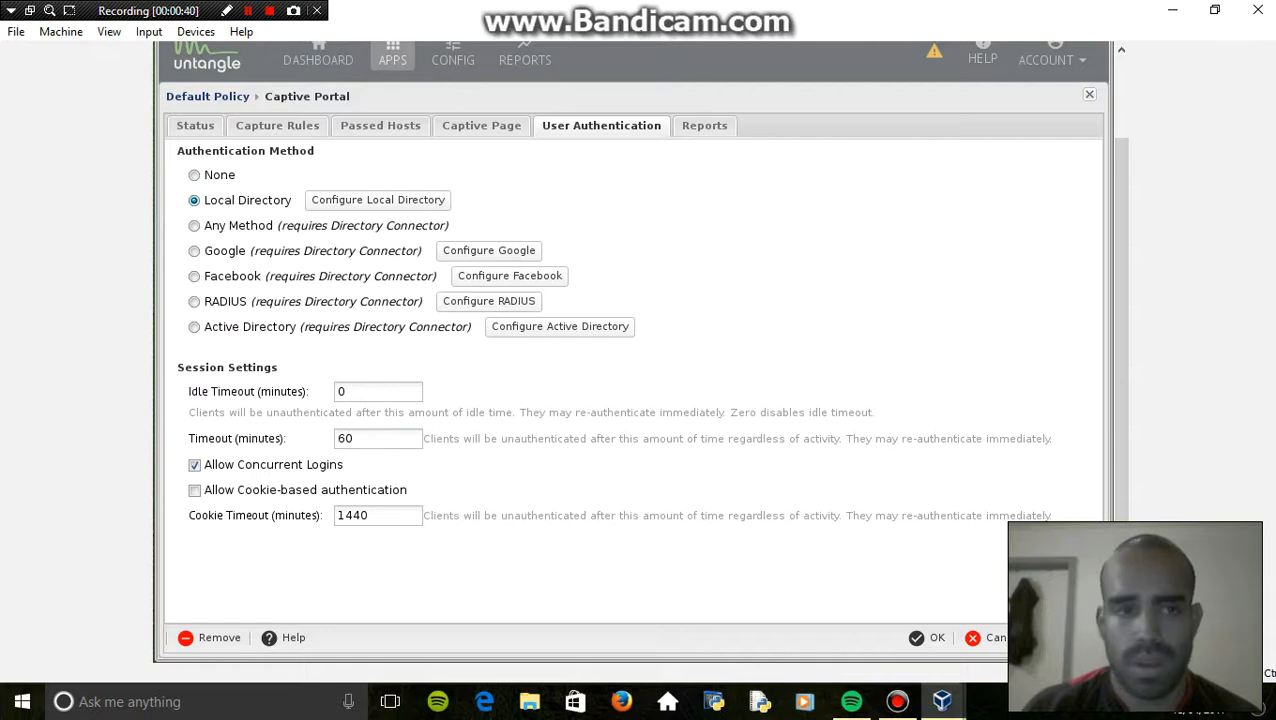
{"action": "left_click", "coordinate": [1069, 638]}
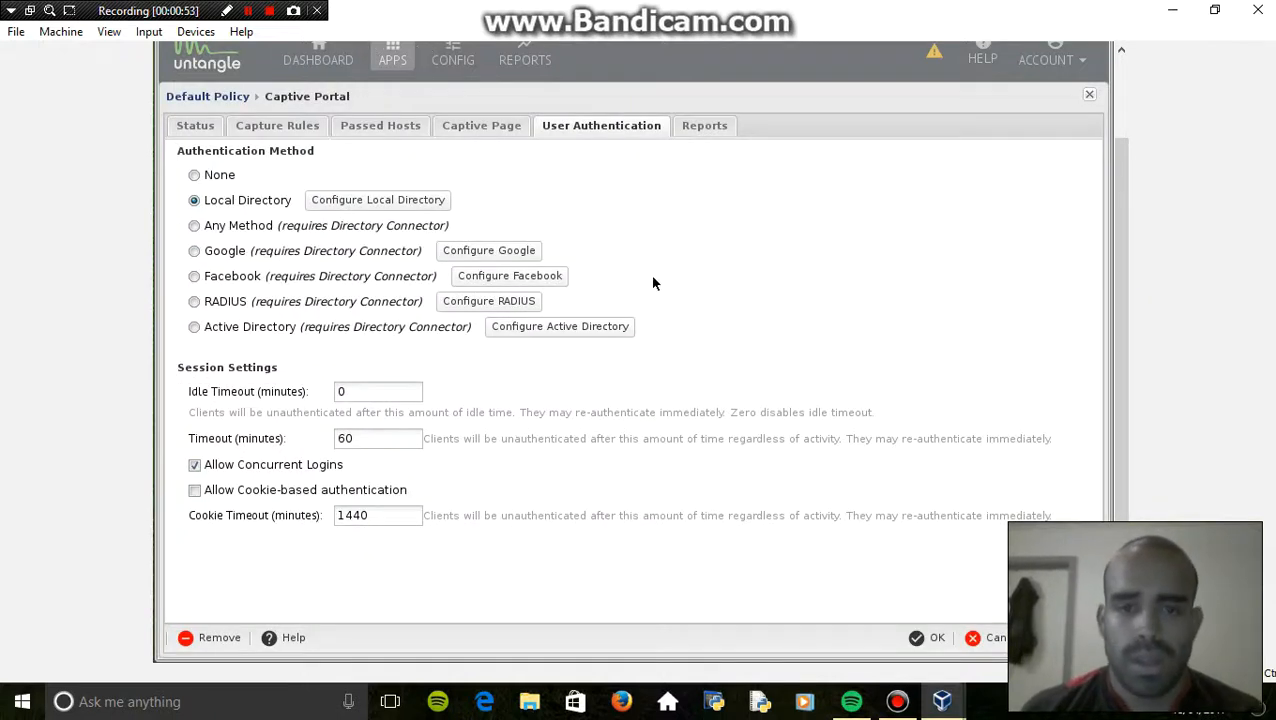
- Check the captive portal's login page in Firefox on Ubuntu_Desktop, and return to Untangle1
{"action": "mouse_move", "coordinate": [942, 701]}
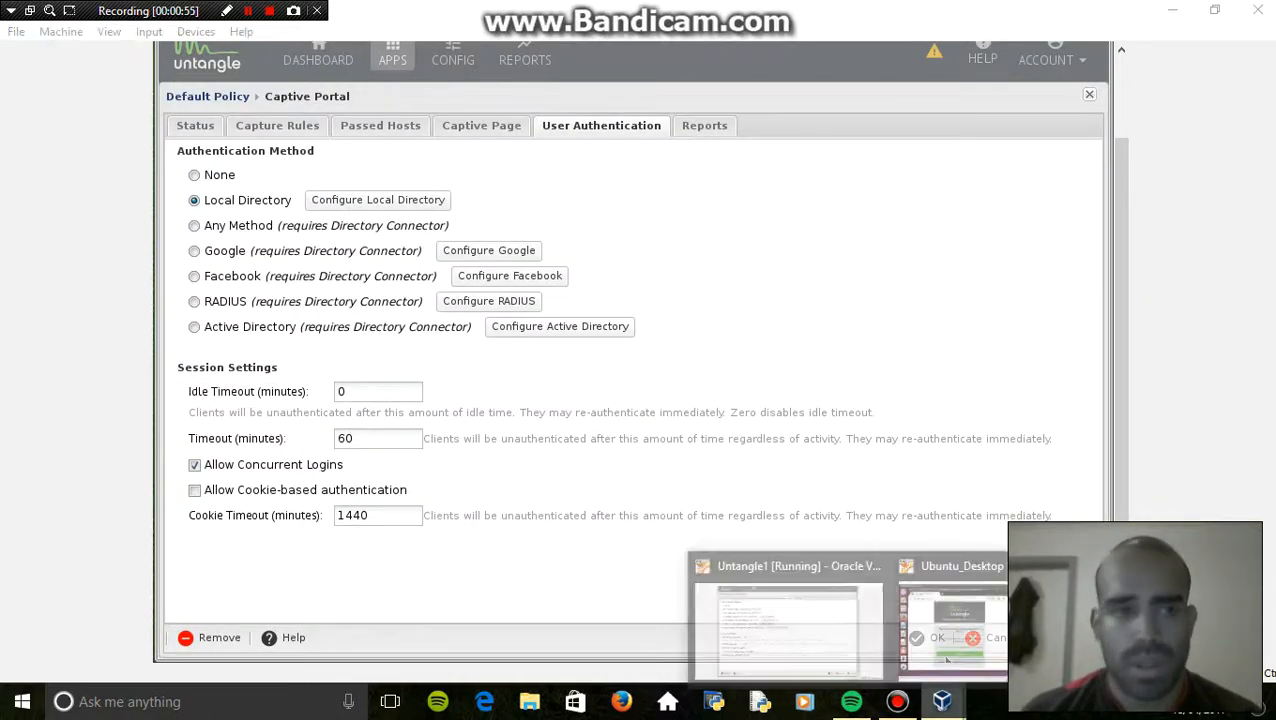
{"action": "left_click", "coordinate": [960, 580]}
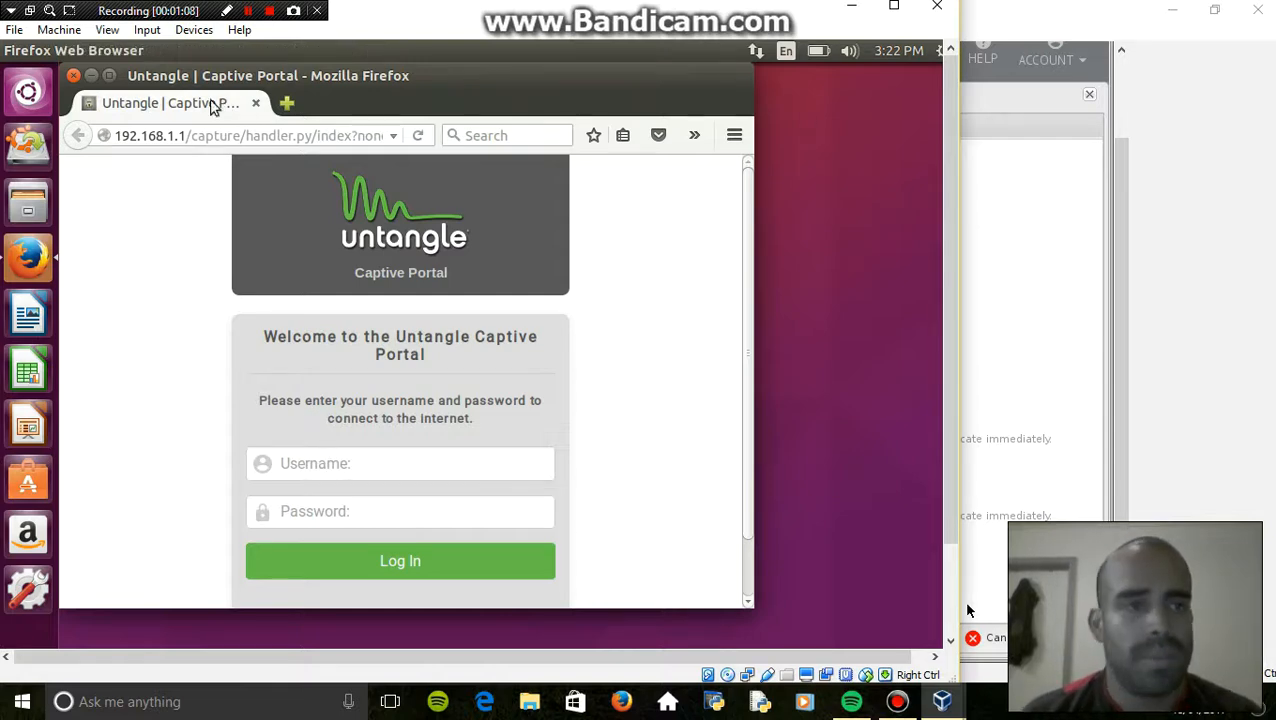
{"action": "left_click", "coordinate": [1097, 286]}
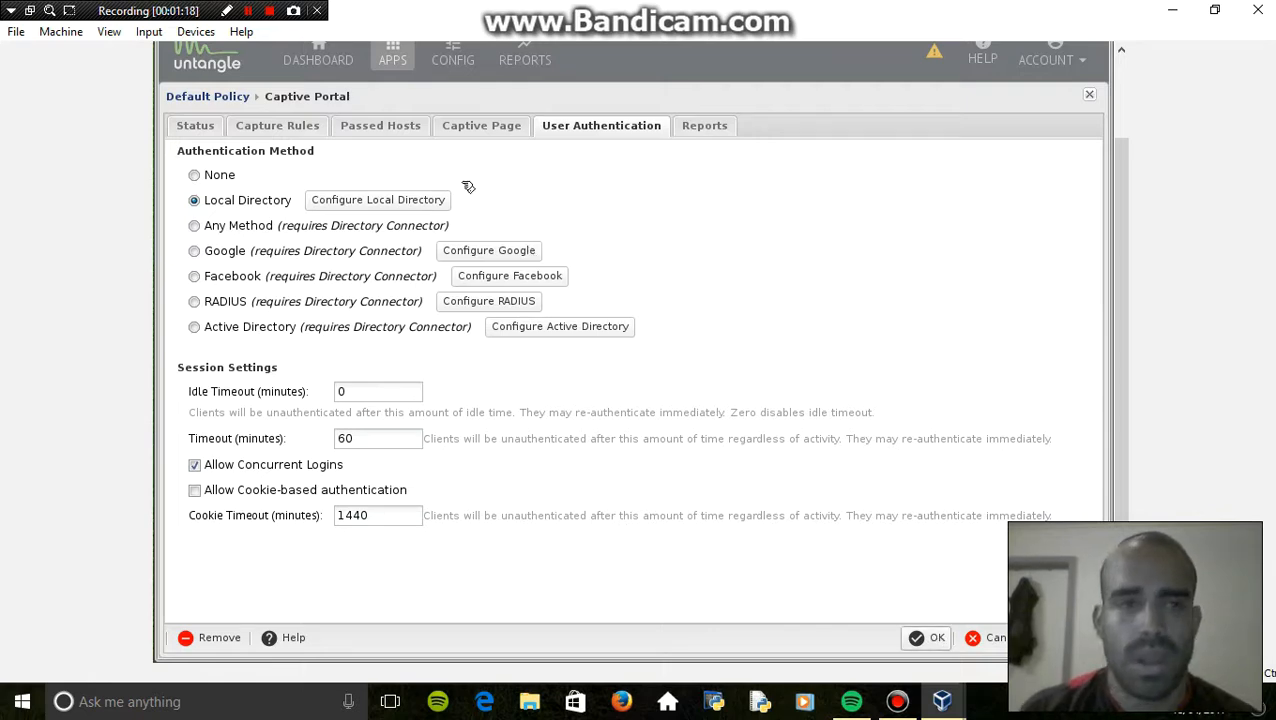
- Leave the Captive Portal settings and open the list of applications in the Application Control app's settings
{"action": "left_click", "coordinate": [393, 58]}
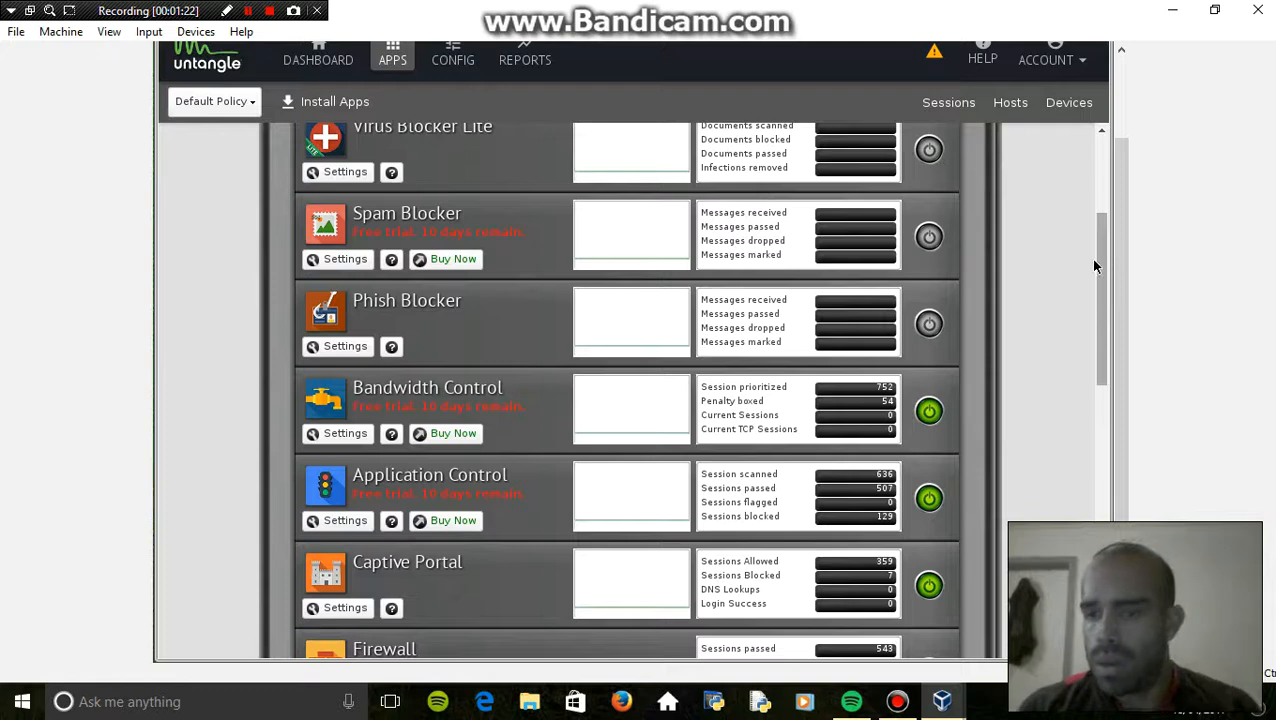
{"action": "left_click_drag", "start_coordinate": [1108, 262], "coordinate": [1094, 129]}
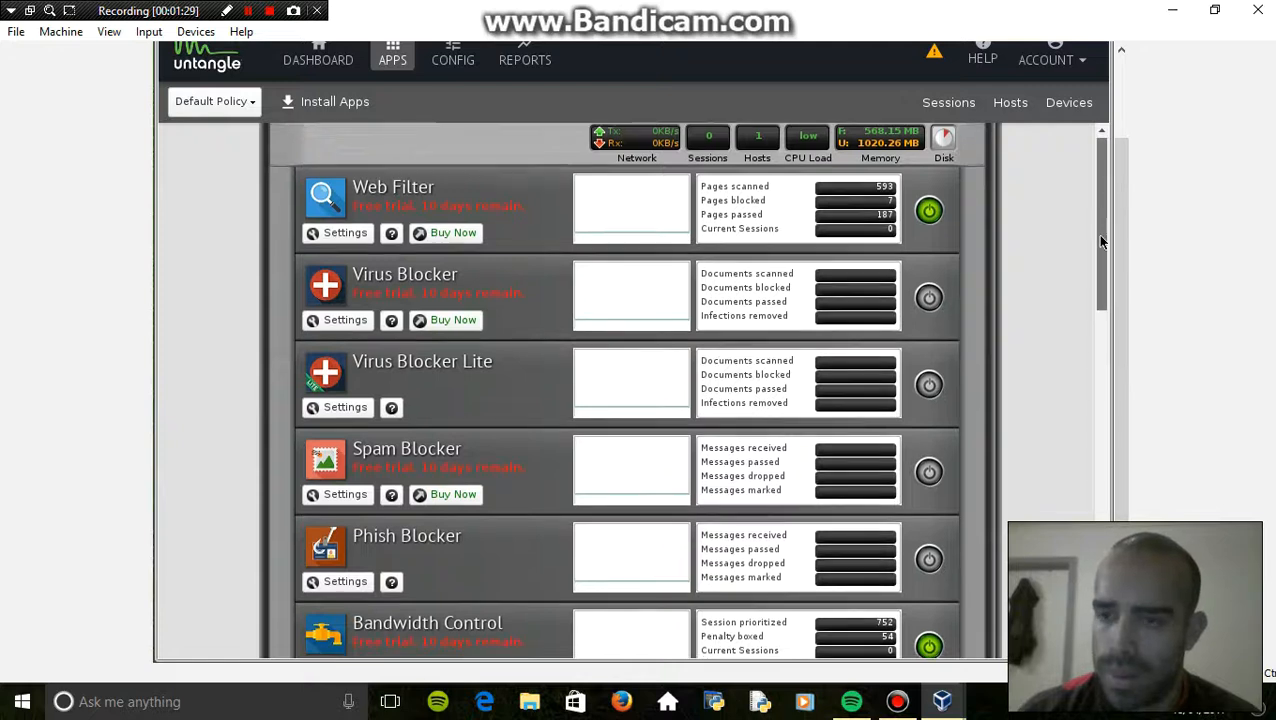
{"action": "left_click_drag", "start_coordinate": [1098, 218], "coordinate": [1101, 314]}
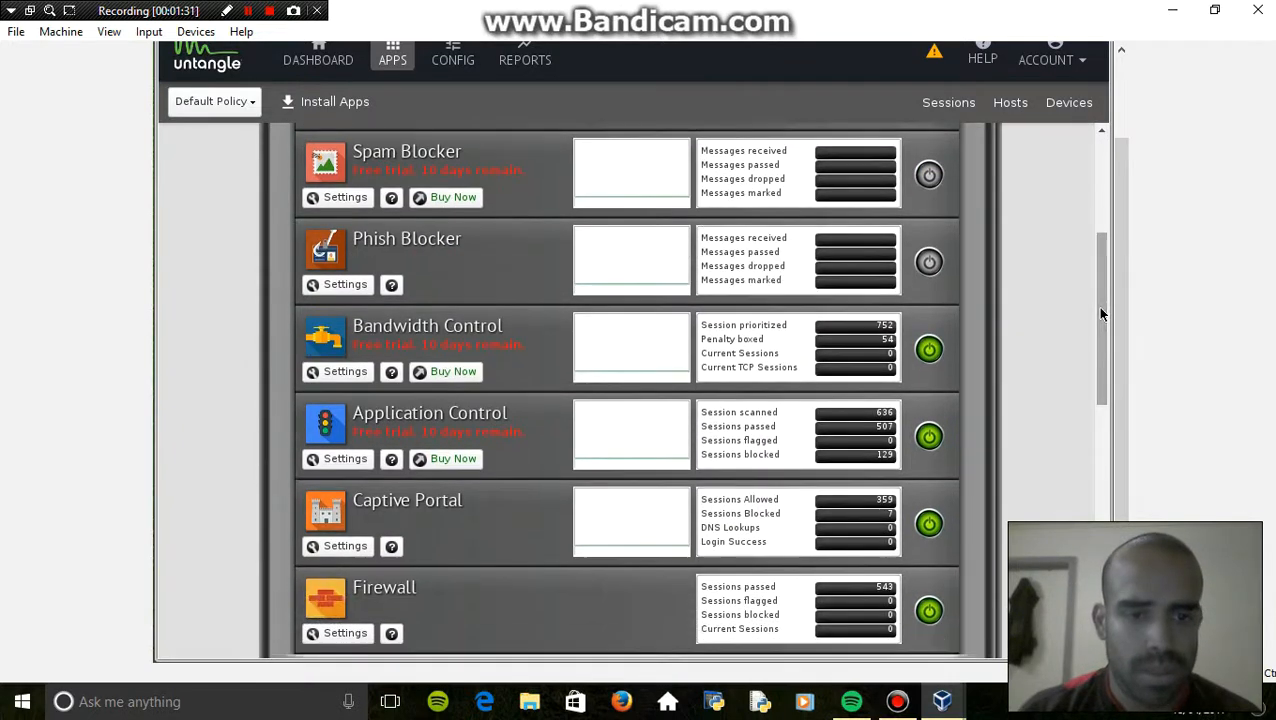
{"action": "left_click", "coordinate": [353, 465]}
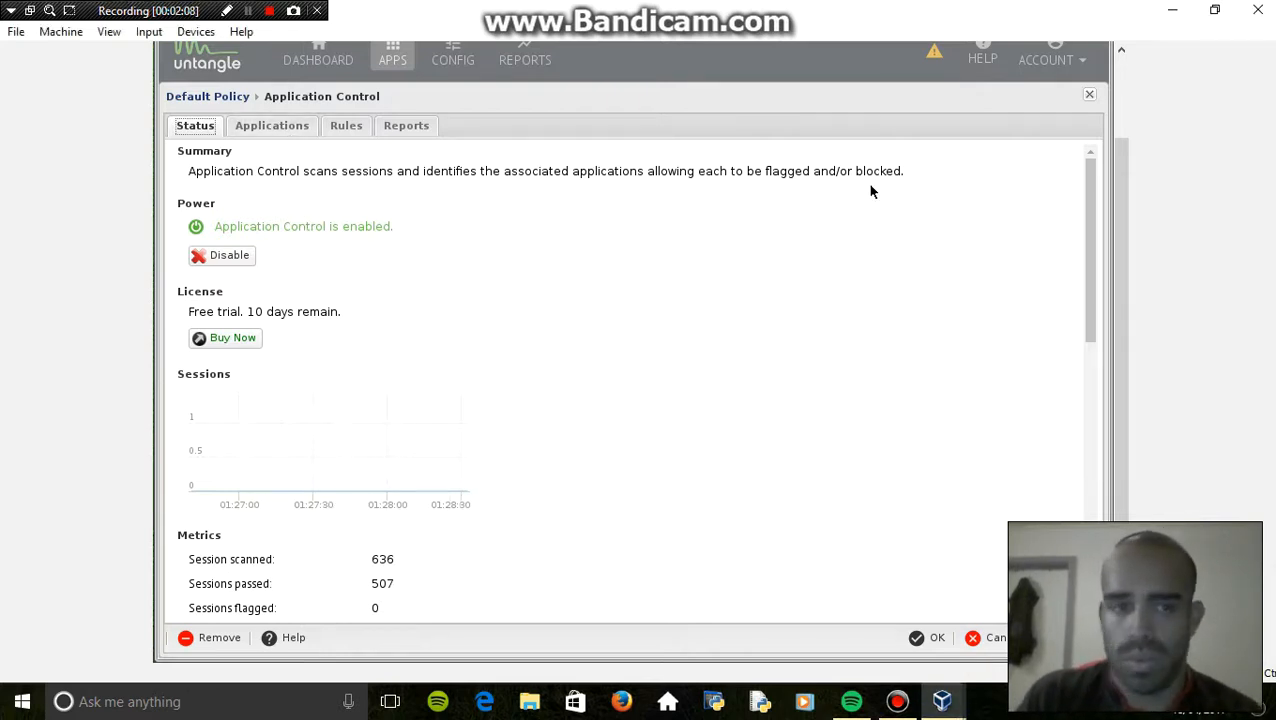
{"action": "left_click", "coordinate": [289, 133]}
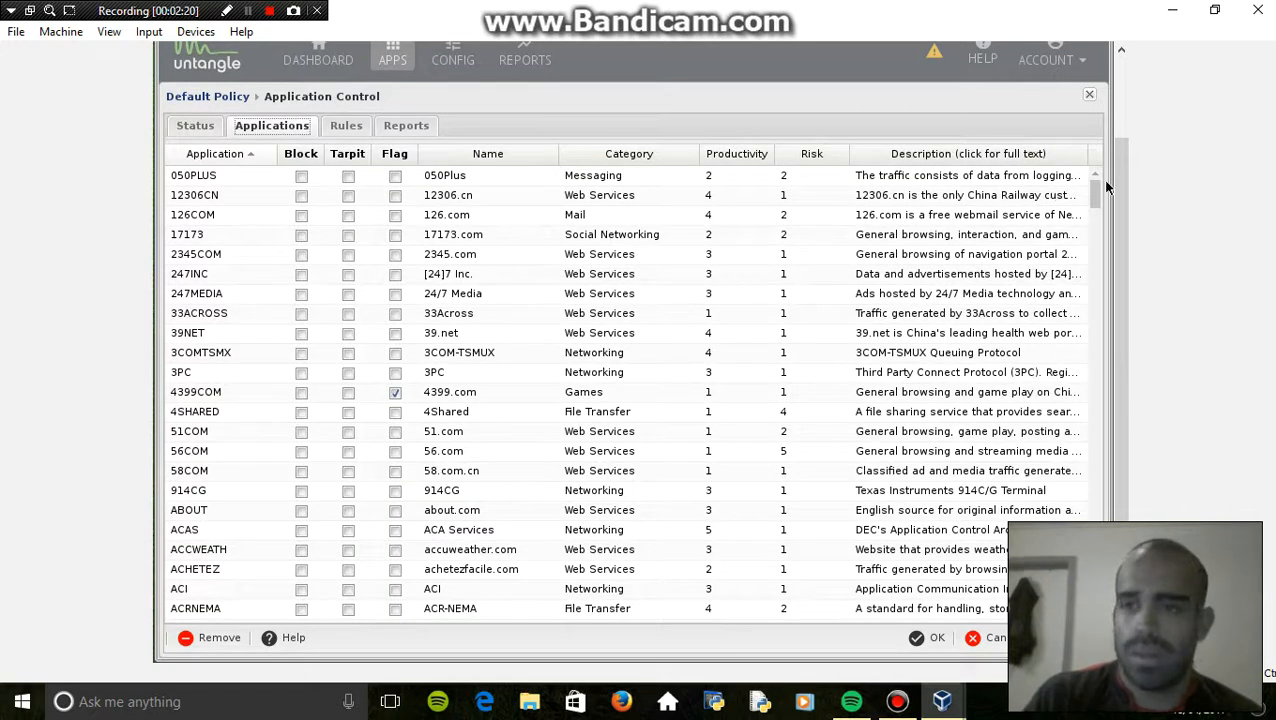
- Sort the applications by category and look through the Collaboration, Database and File Transfer entries and their block and flag settings
{"action": "left_click", "coordinate": [631, 156]}
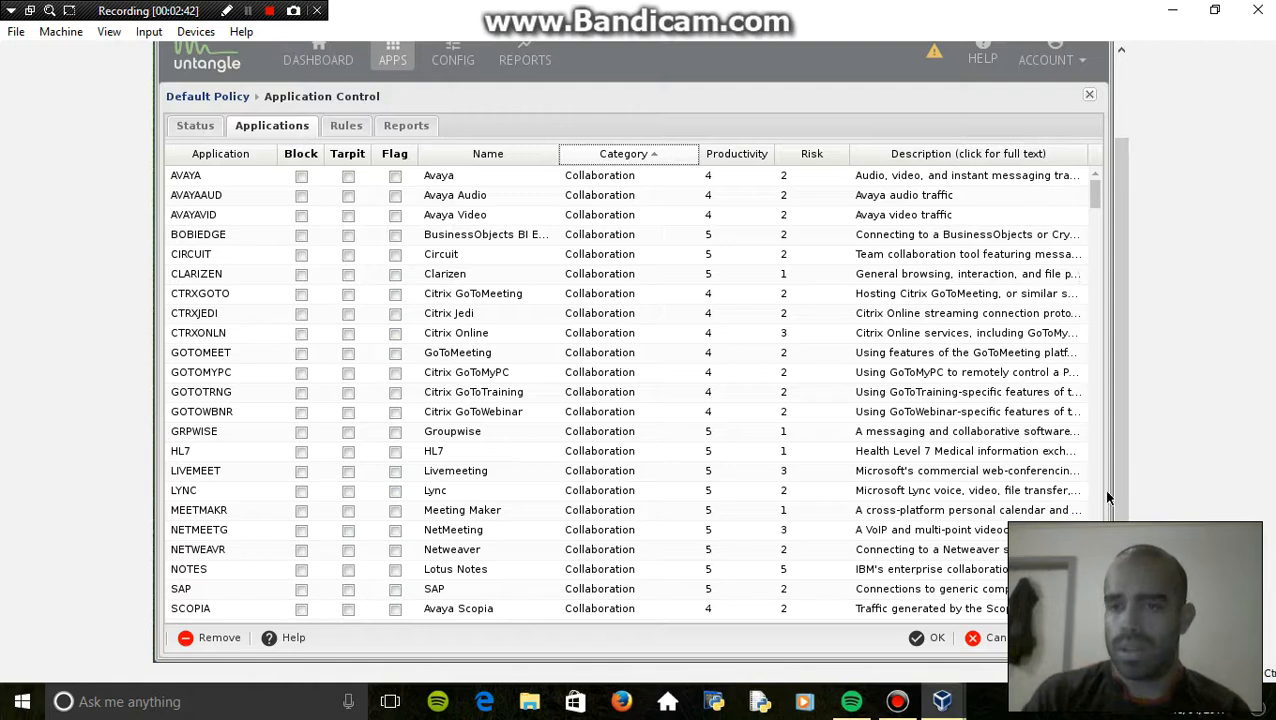
{"action": "left_click", "coordinate": [600, 153]}
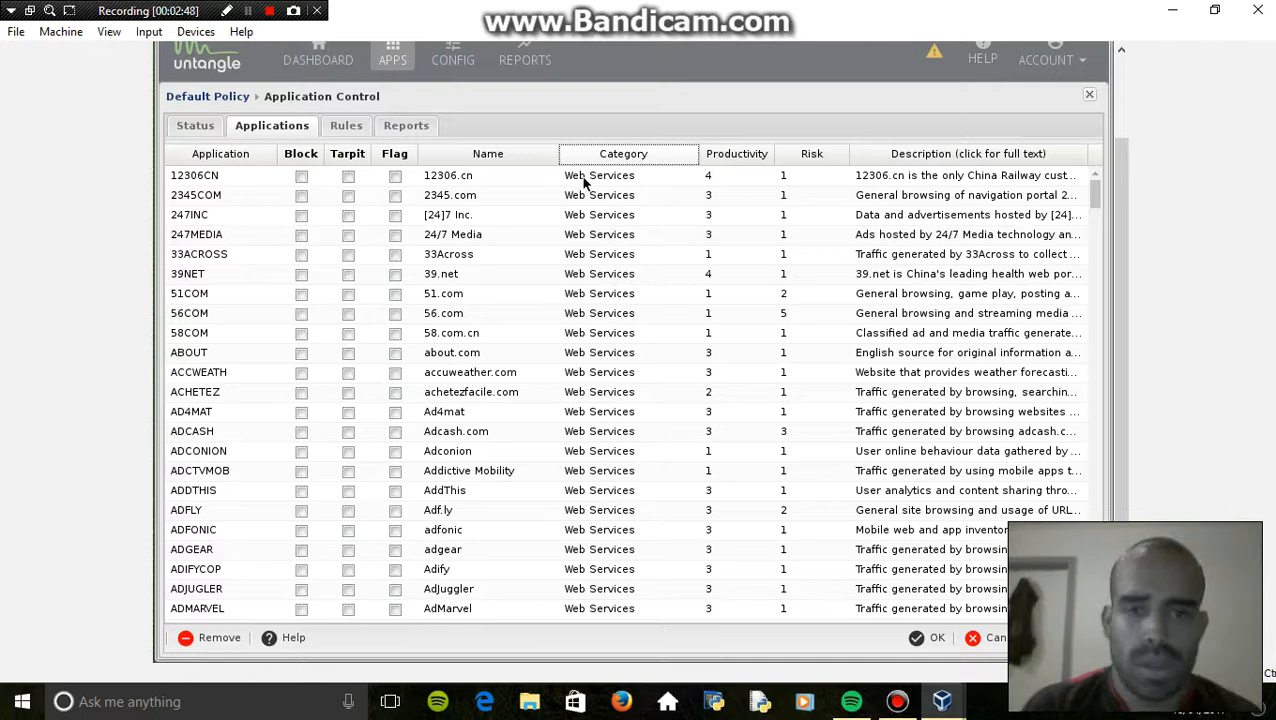
{"action": "left_click", "coordinate": [248, 11]}
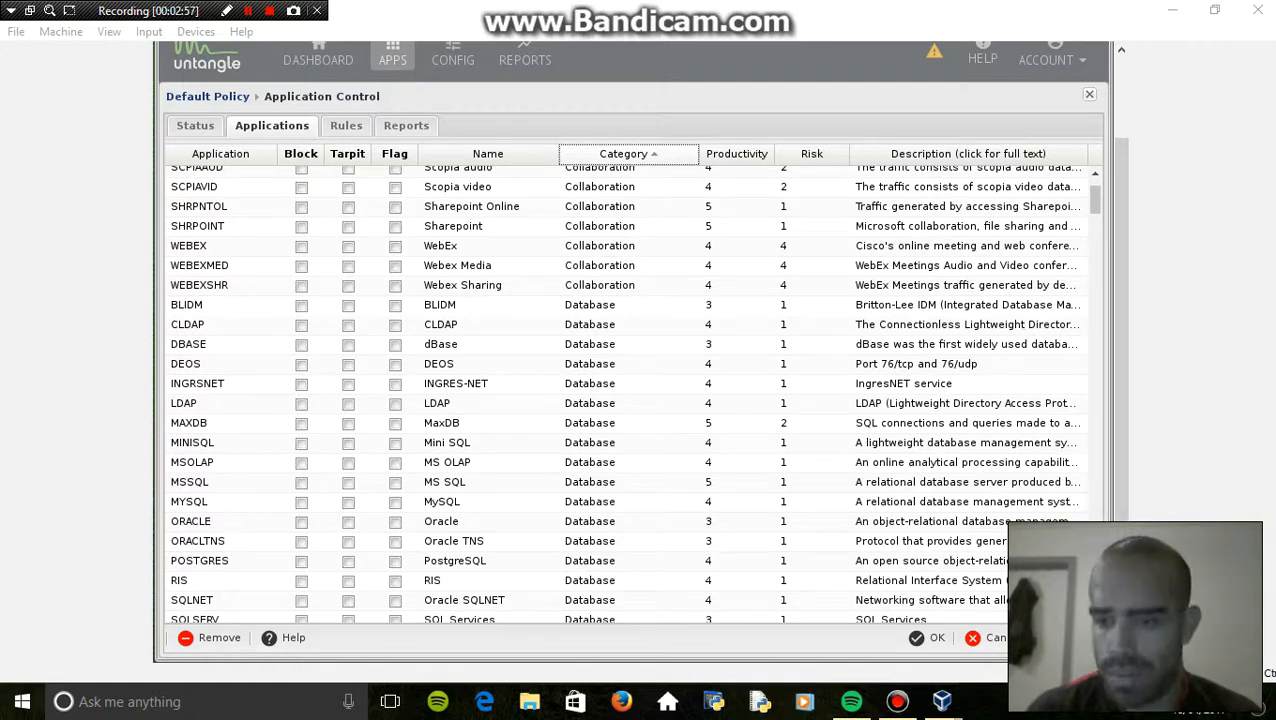
{"action": "left_click", "coordinate": [1030, 502]}
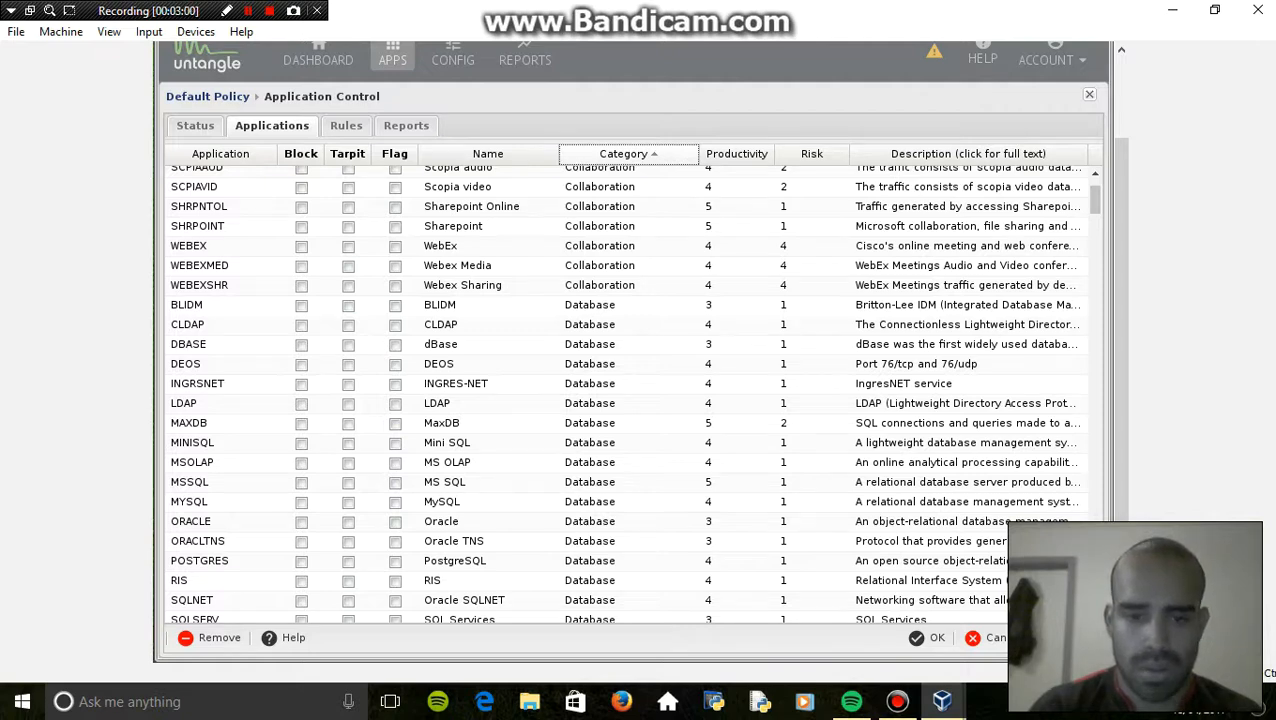
{"action": "scroll", "coordinate": [630, 395], "scroll_direction": "down", "scroll_amount": 4}
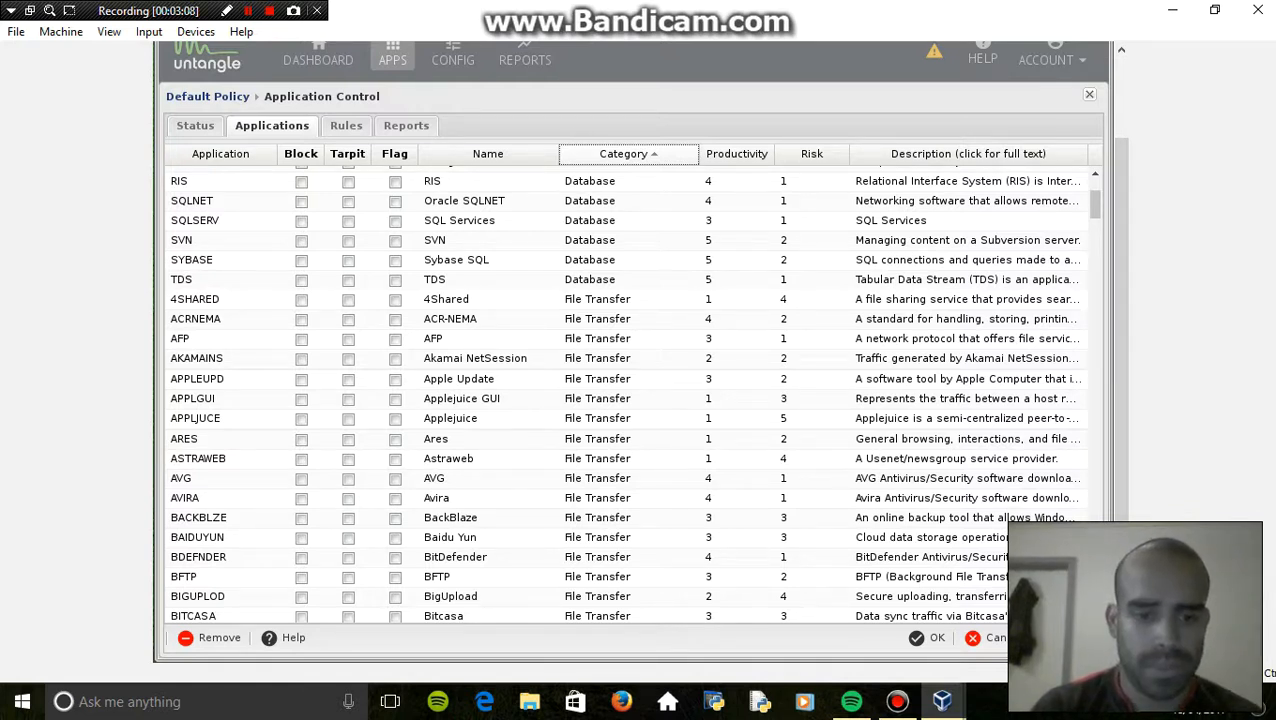
{"action": "scroll", "coordinate": [460, 480], "scroll_direction": "down", "scroll_amount": 2}
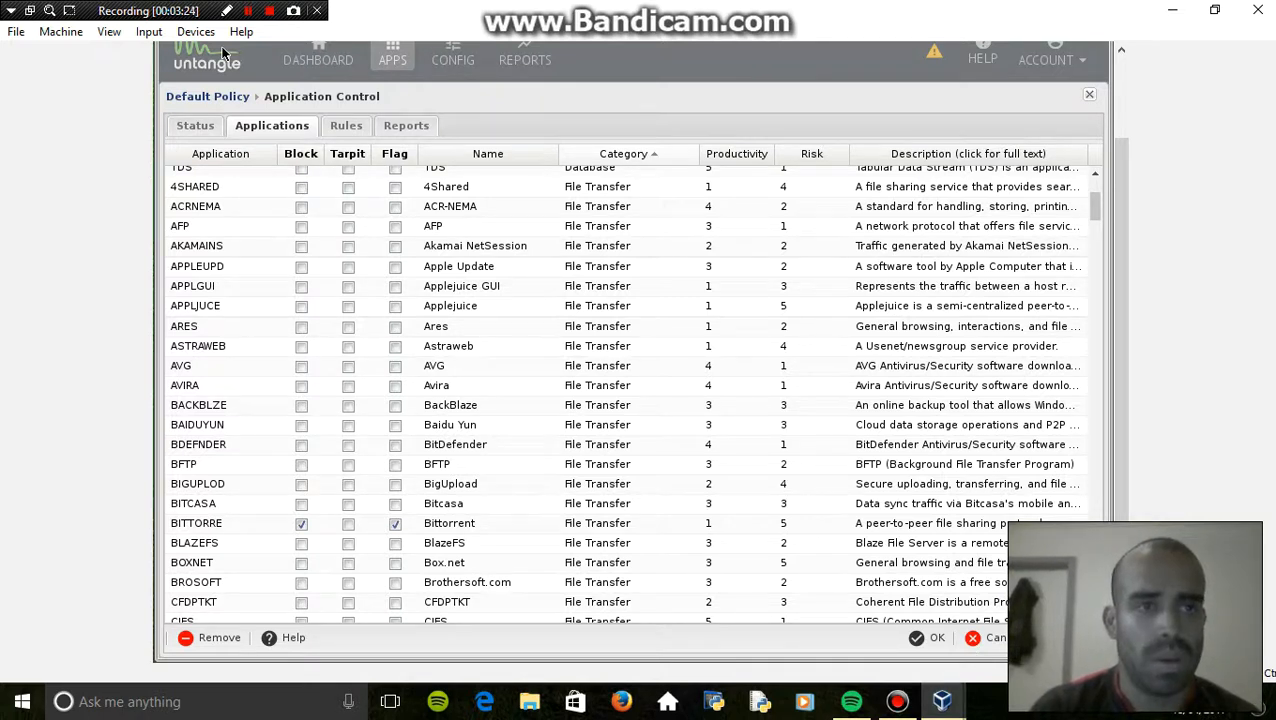
{"action": "left_click", "coordinate": [248, 11]}
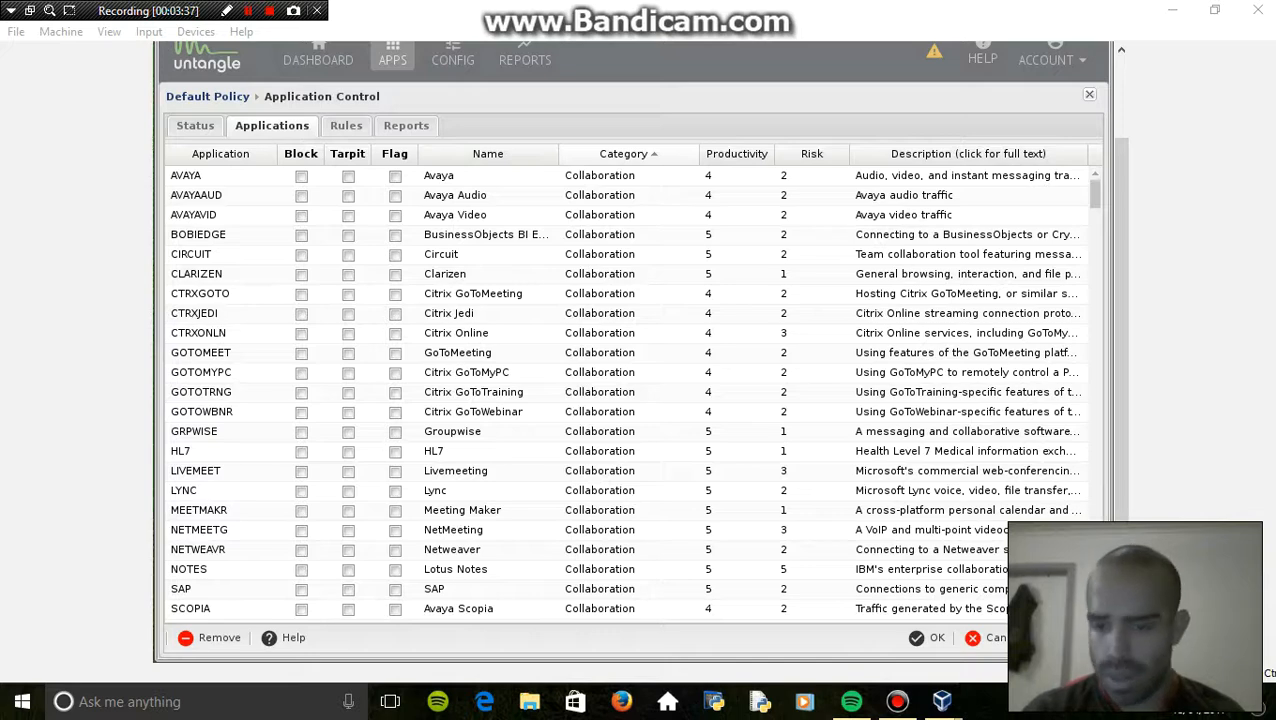
- Switch to Ubuntu_Desktop and open the "Kendrick Lamar - DAMN (2017)" torrent page from the site's Top 100 Music list
{"action": "mouse_move", "coordinate": [941, 701]}
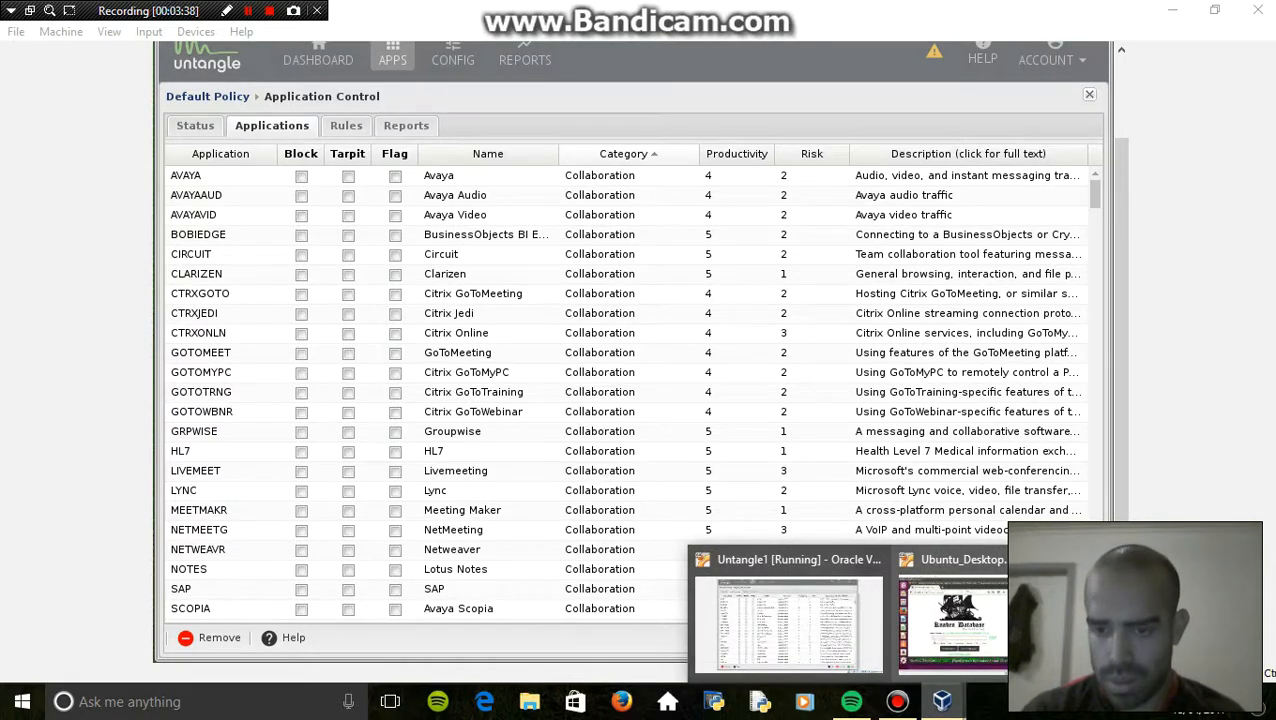
{"action": "left_click", "coordinate": [952, 615]}
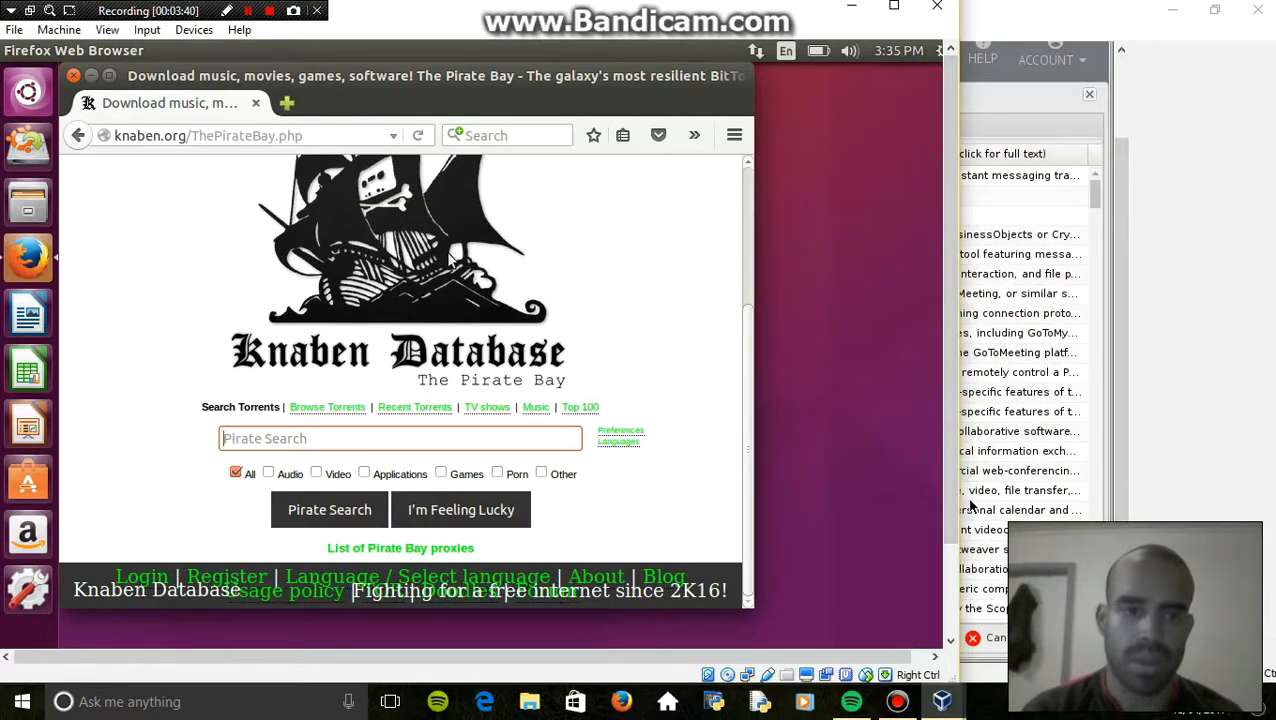
{"action": "left_click", "coordinate": [207, 42]}
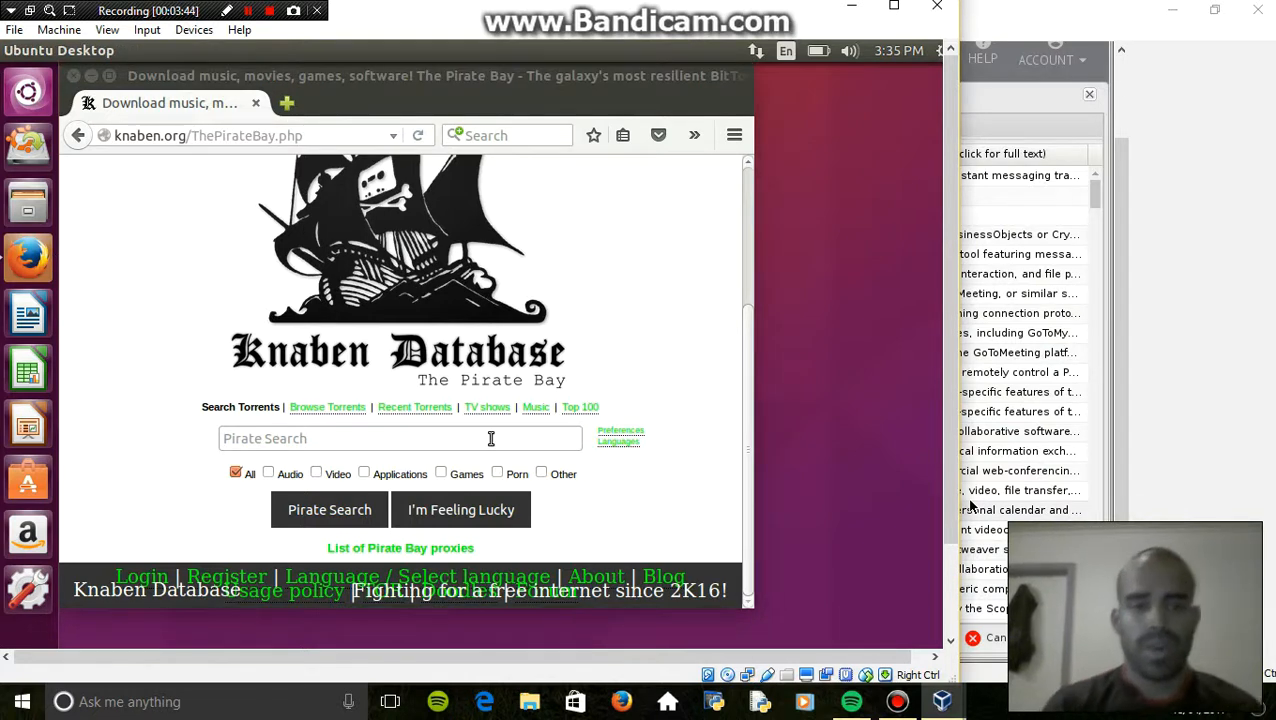
{"action": "left_click", "coordinate": [585, 413]}
{"action": "left_click", "coordinate": [585, 413]}
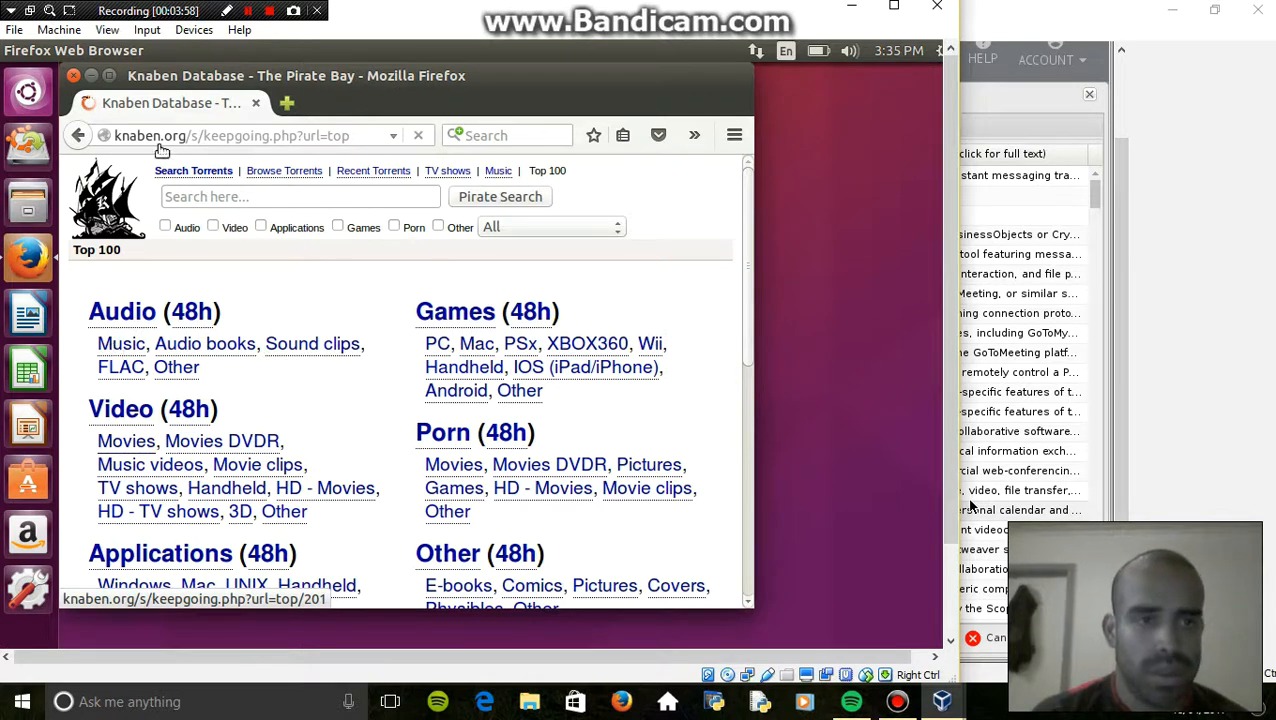
{"action": "left_click", "coordinate": [121, 343]}
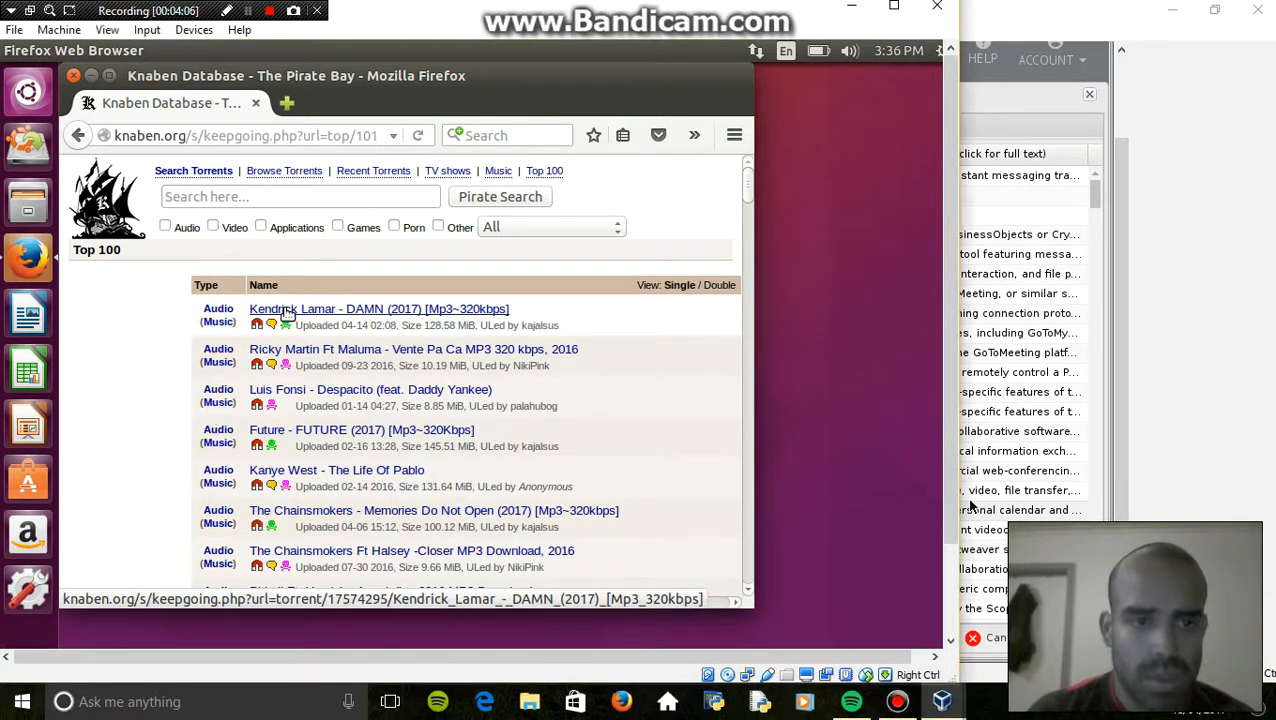
{"action": "left_click", "coordinate": [287, 313]}
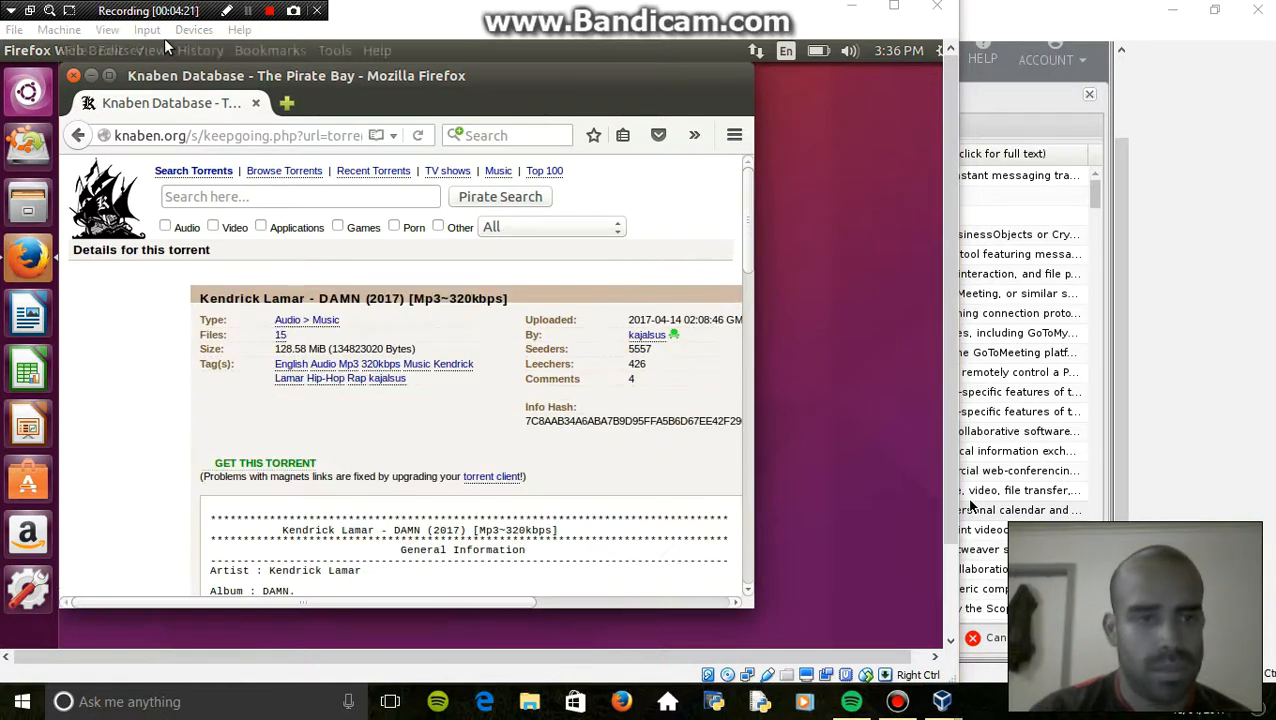
- Open the torrent's magnet link with Transmission, accept the file sharing notice, and add the torrent to the Downloads folder
{"action": "left_click", "coordinate": [267, 466]}
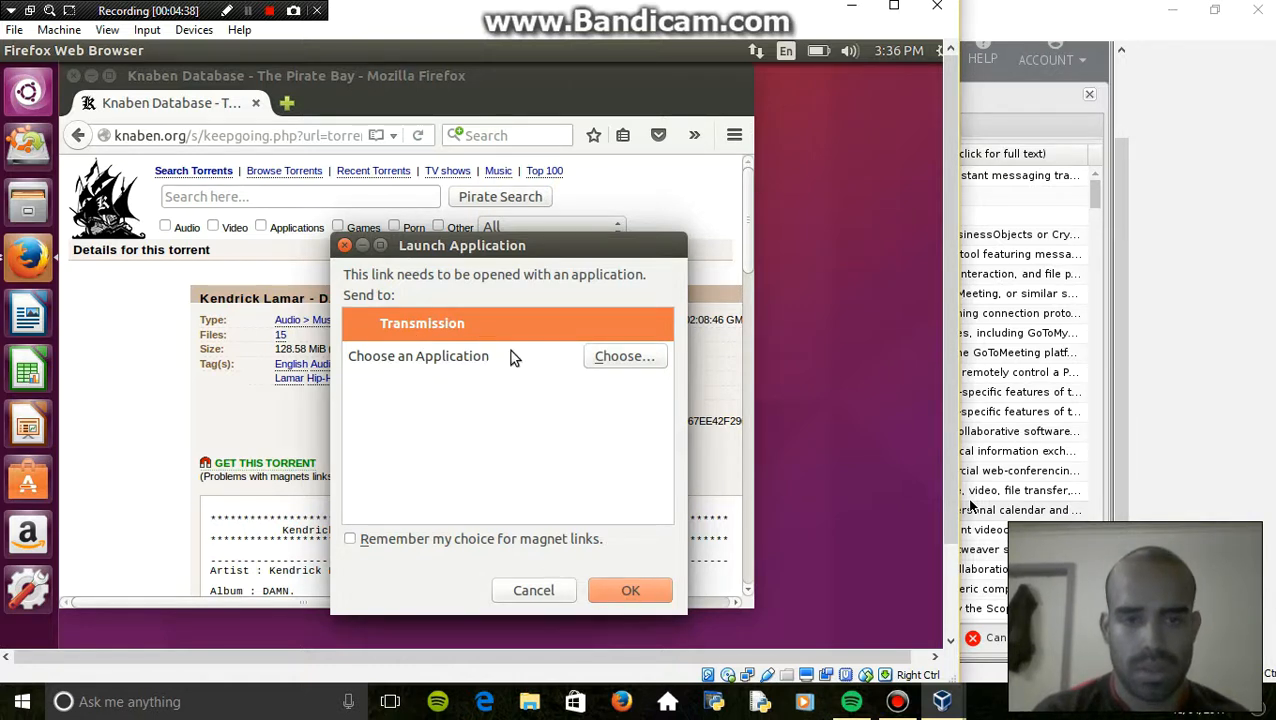
{"action": "double_click", "coordinate": [463, 319]}
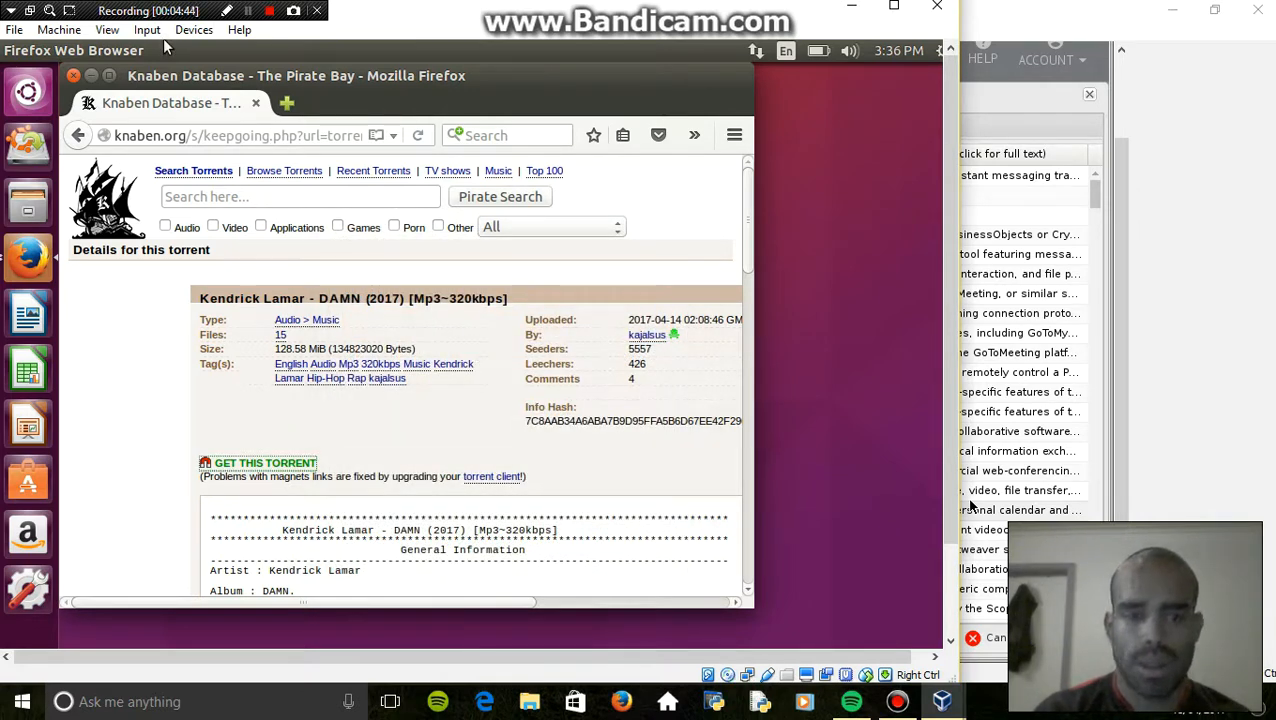
{"action": "mouse_move", "coordinate": [162, 38]}
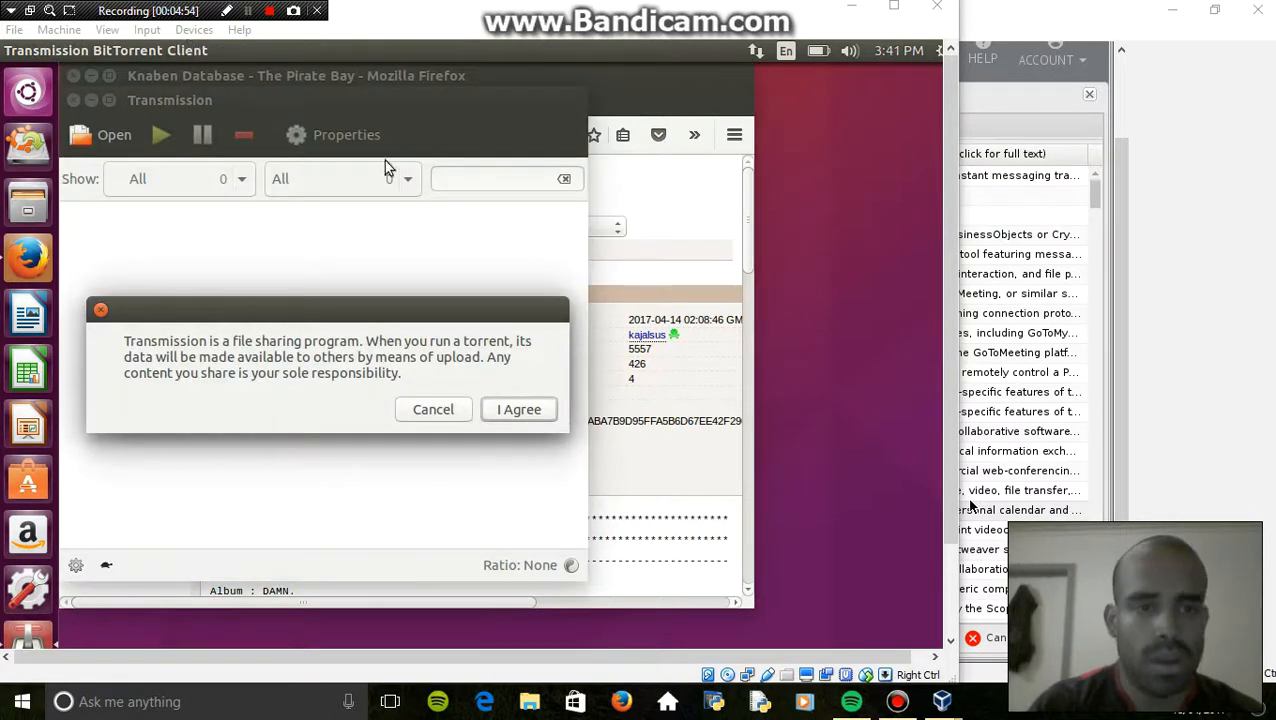
{"action": "left_click", "coordinate": [523, 413]}
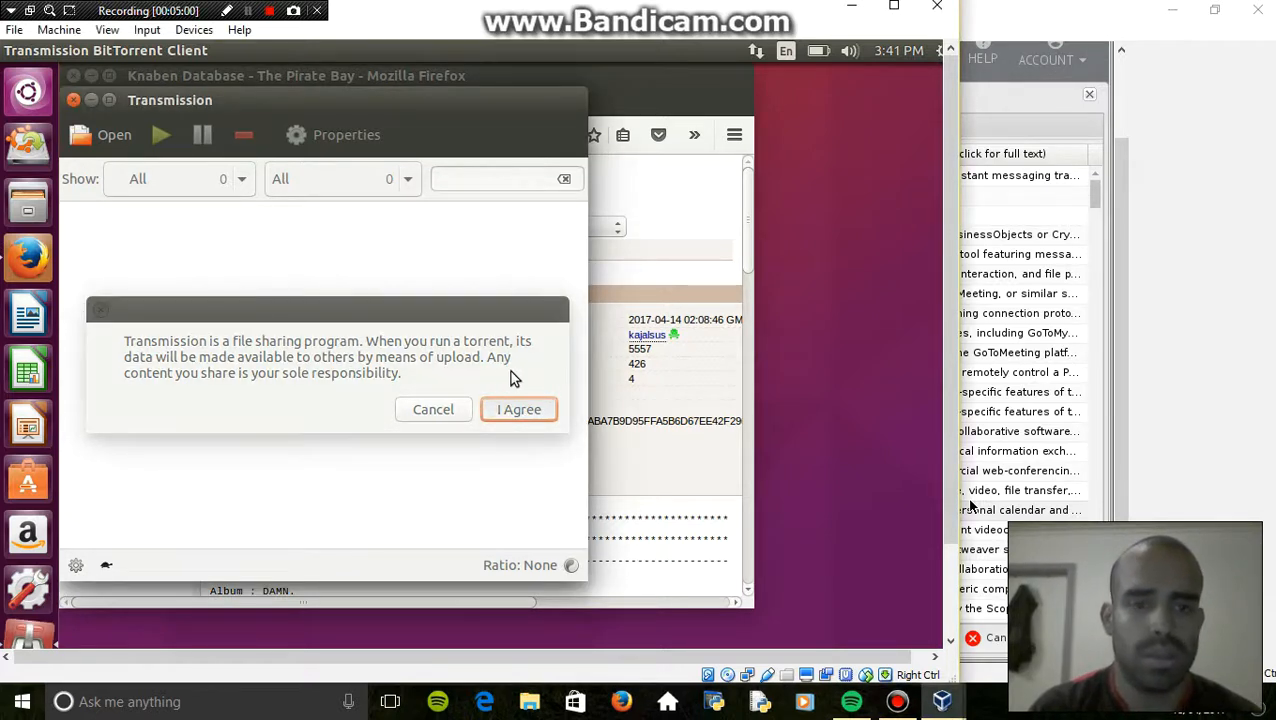
{"action": "left_click", "coordinate": [530, 412]}
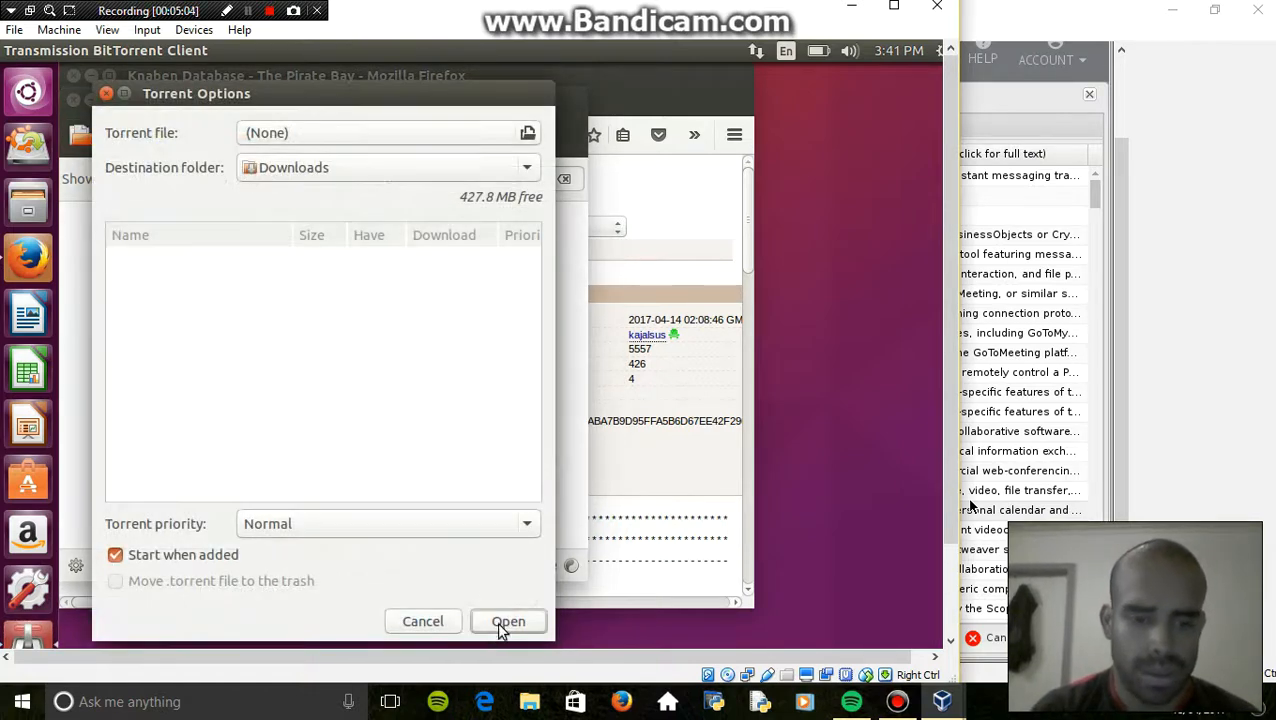
{"action": "left_click", "coordinate": [503, 622]}
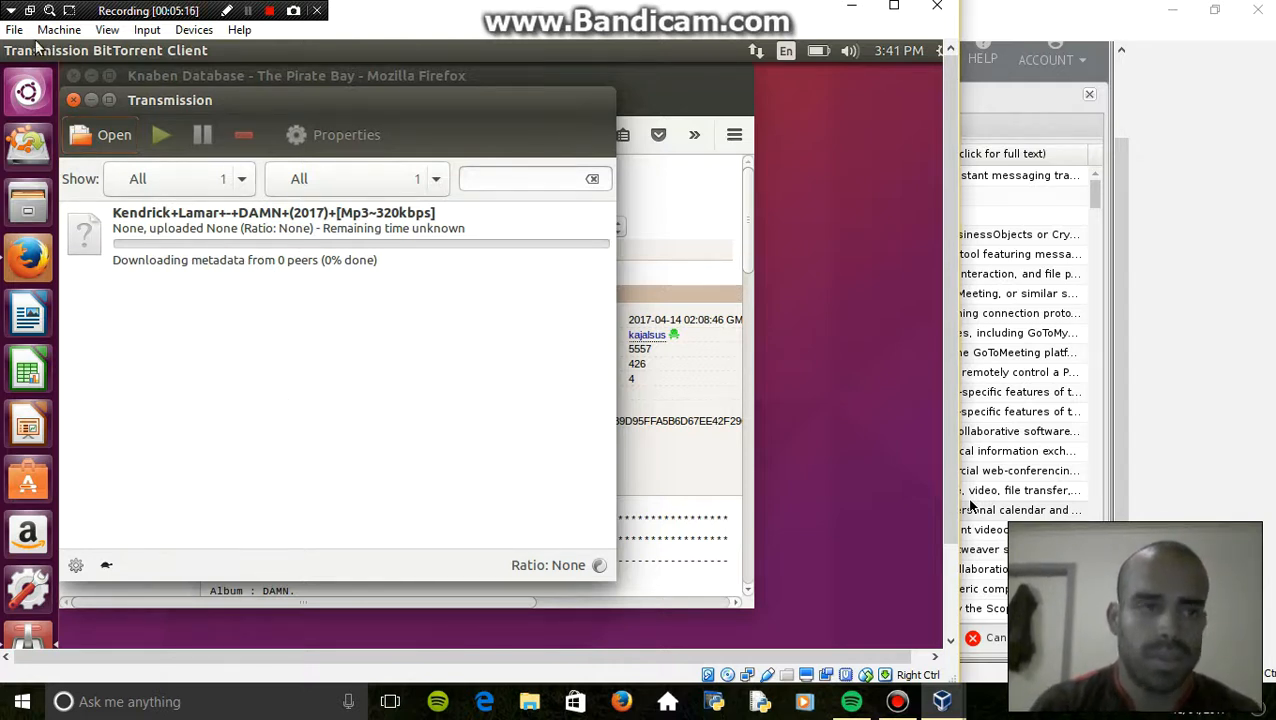
{"action": "mouse_move", "coordinate": [37, 47]}
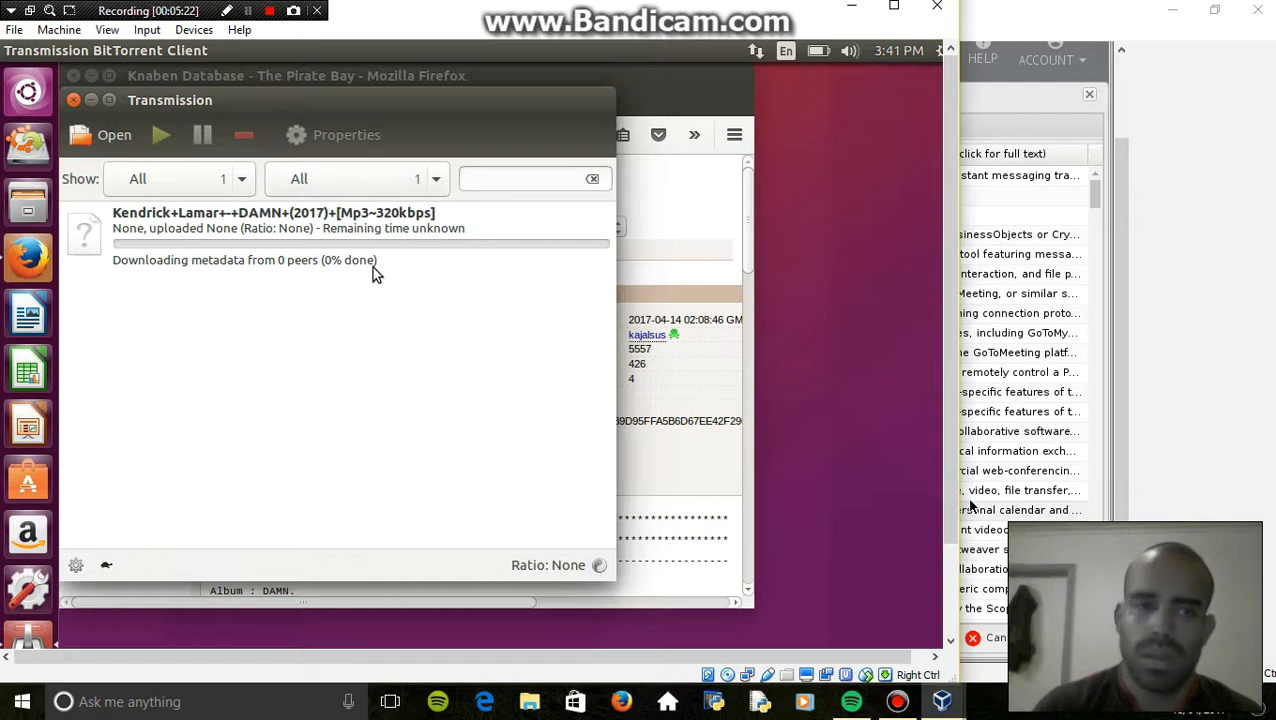
- Check the download's progress in Transmission, quit the client, and return to Untangle1
{"action": "left_click", "coordinate": [1096, 188]}
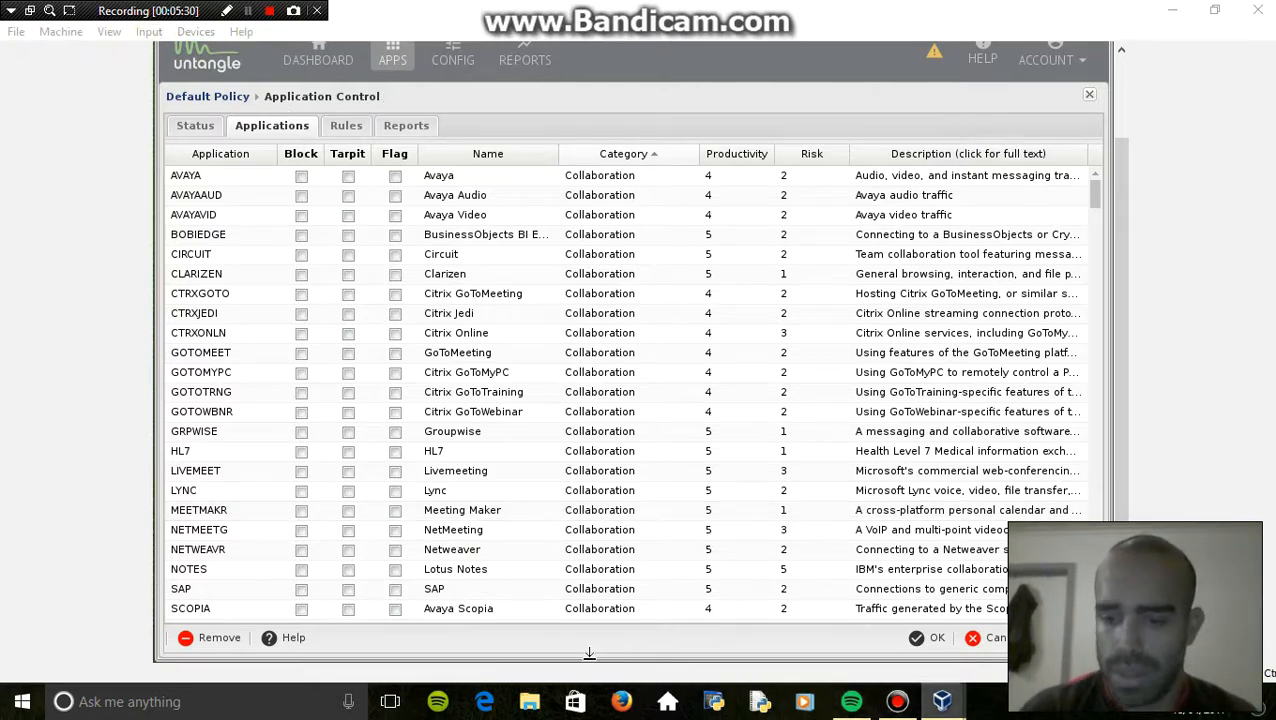
{"action": "left_click", "coordinate": [962, 620]}
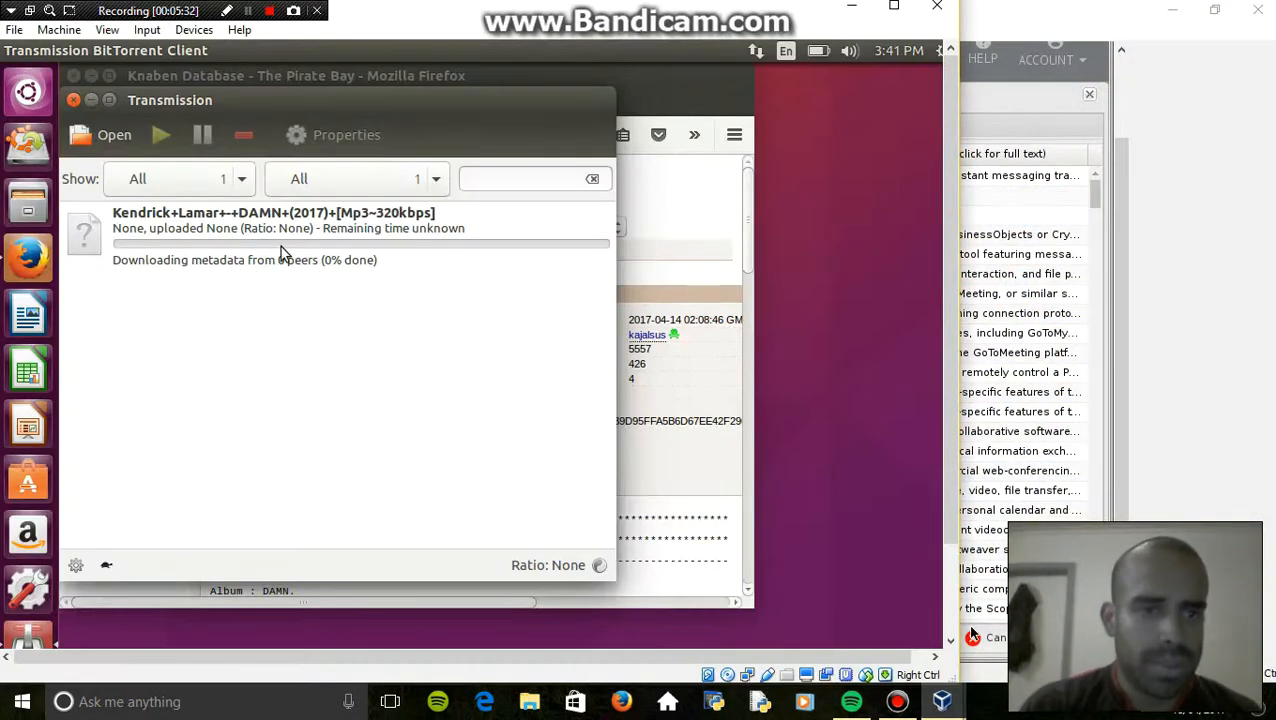
{"action": "left_click", "coordinate": [73, 101]}
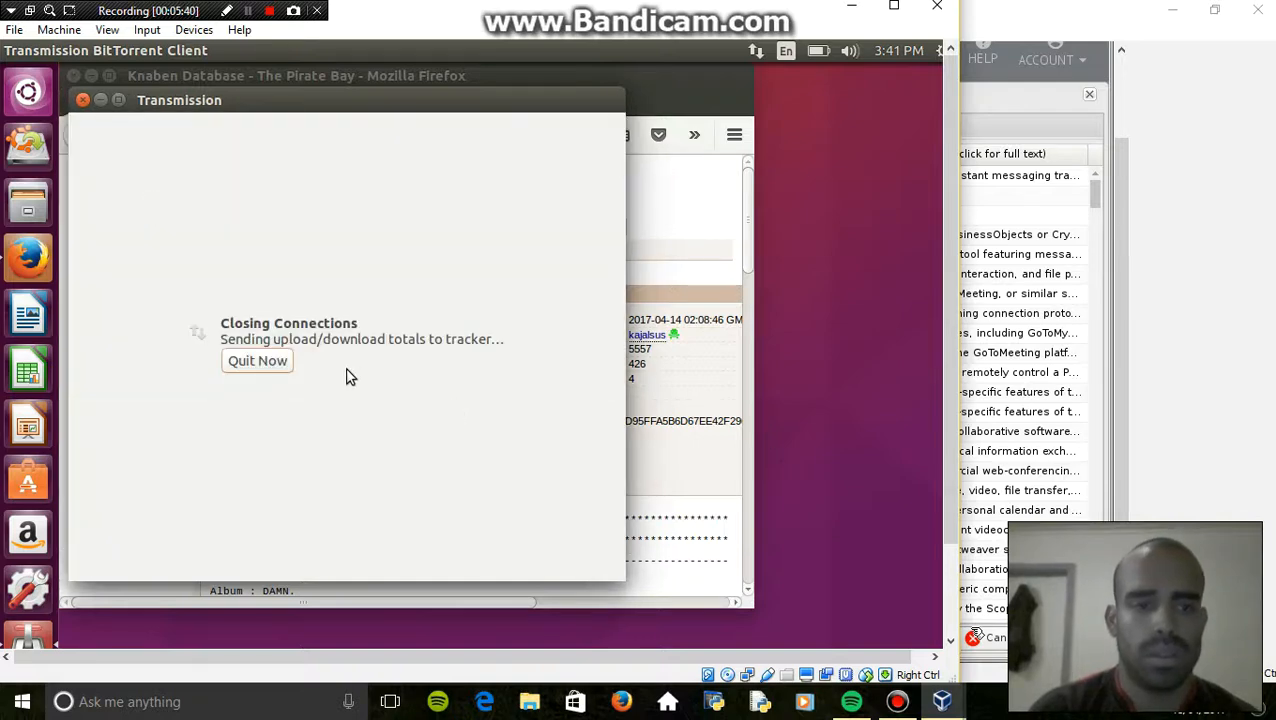
{"action": "left_click", "coordinate": [281, 364]}
{"action": "left_click", "coordinate": [1104, 197]}
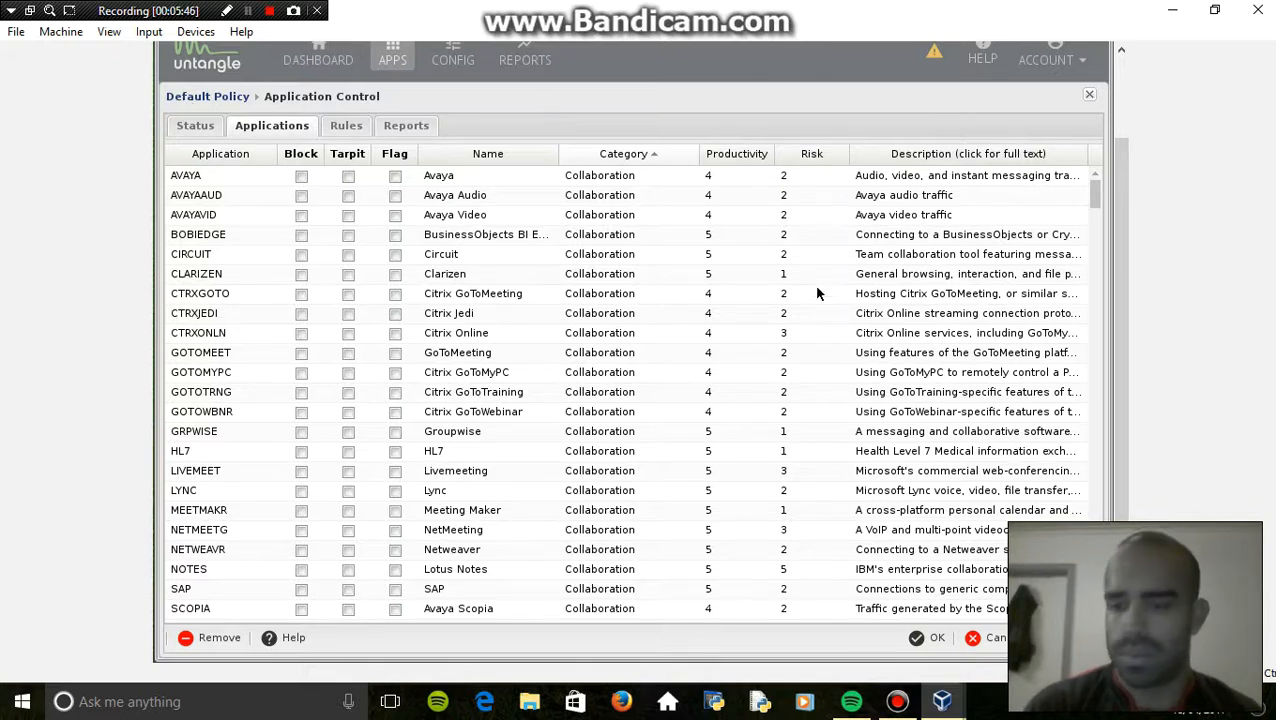
- Confirm and close the Application Control settings, and look over the session statistics in the installed apps list
{"action": "left_click", "coordinate": [927, 638]}
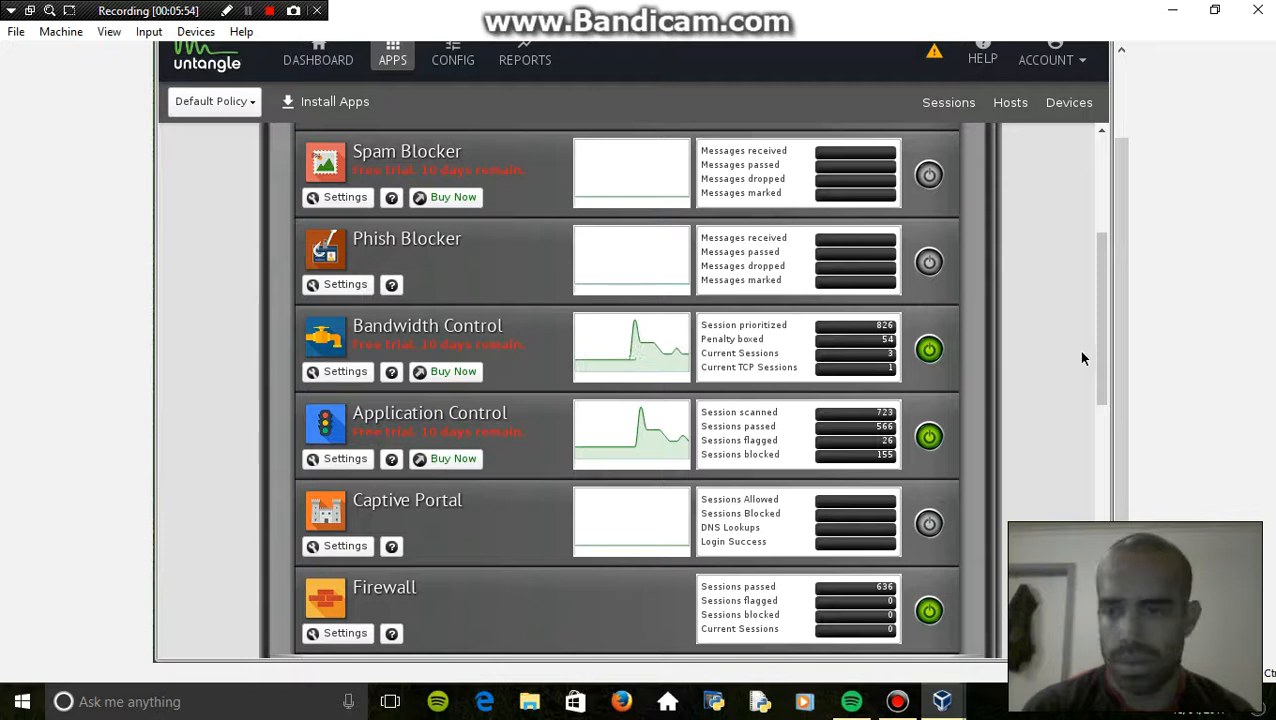
{"action": "left_click_drag", "start_coordinate": [1098, 352], "coordinate": [1098, 345]}
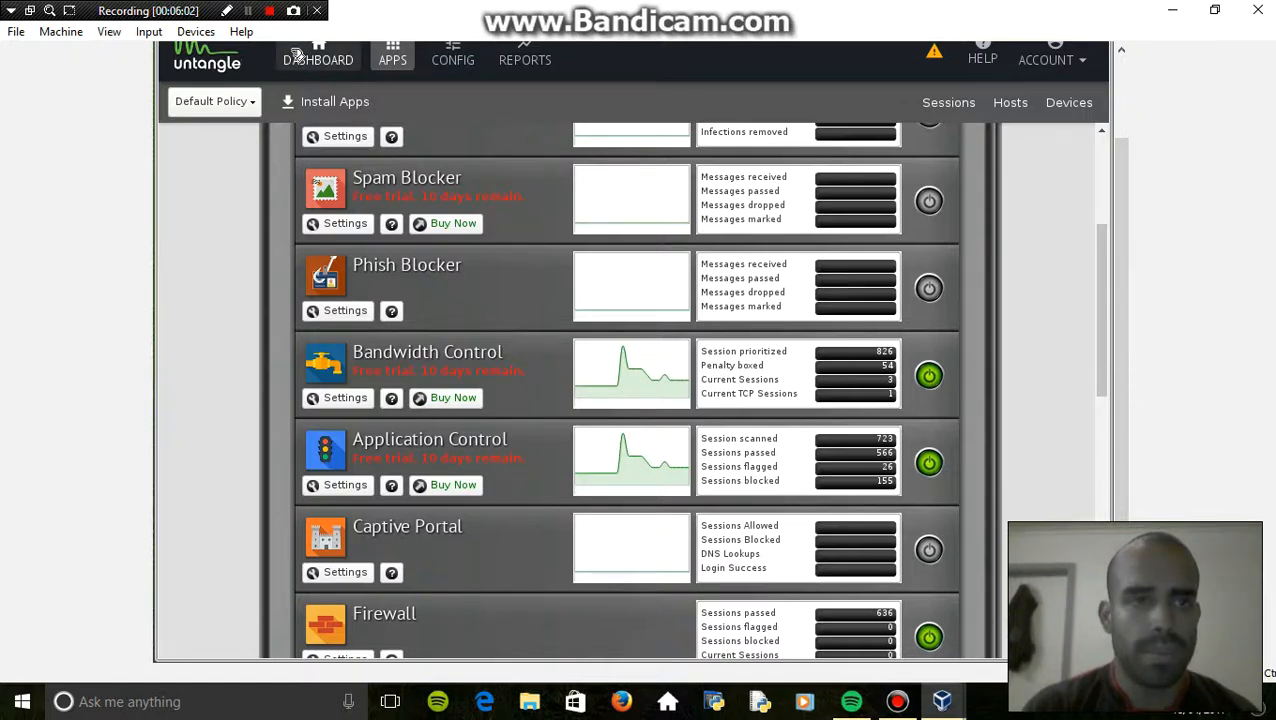
{"action": "scroll", "coordinate": [250, 128], "scroll_direction": "up", "scroll_amount": 2}
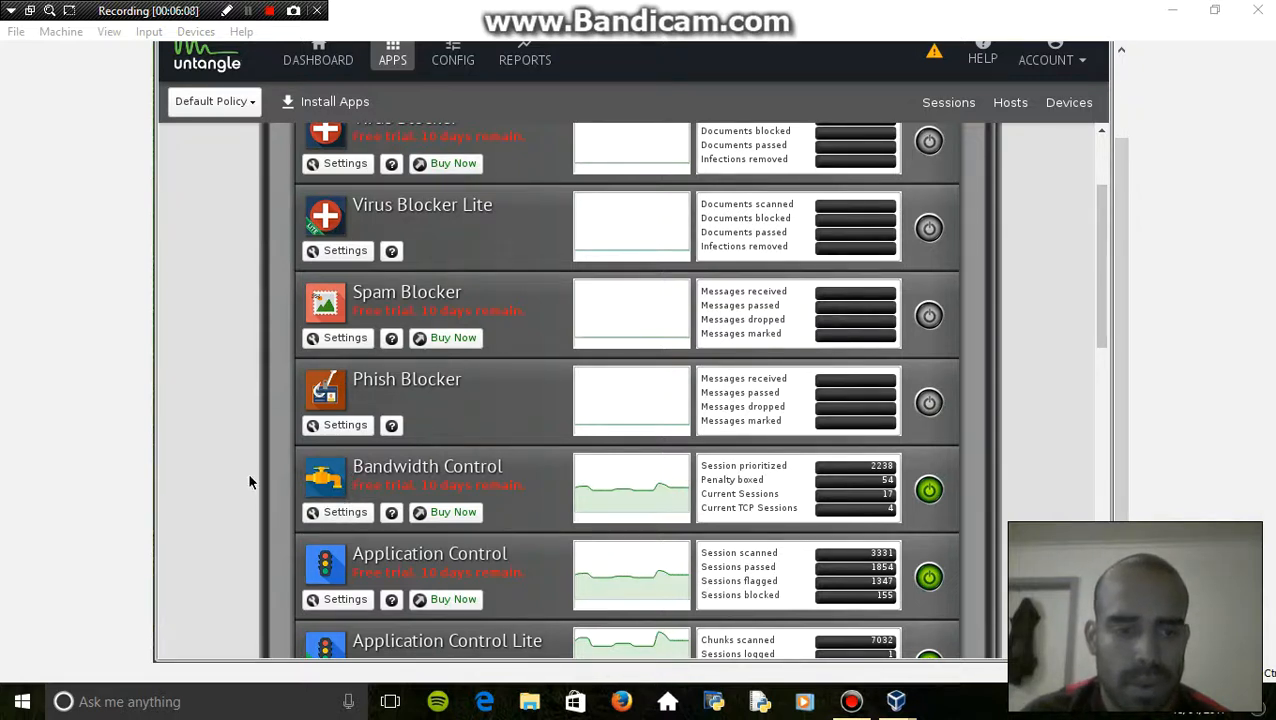
- Open the Bandwidth Control settings and review the app's status page and its list of traffic rules
{"action": "left_click", "coordinate": [331, 522]}
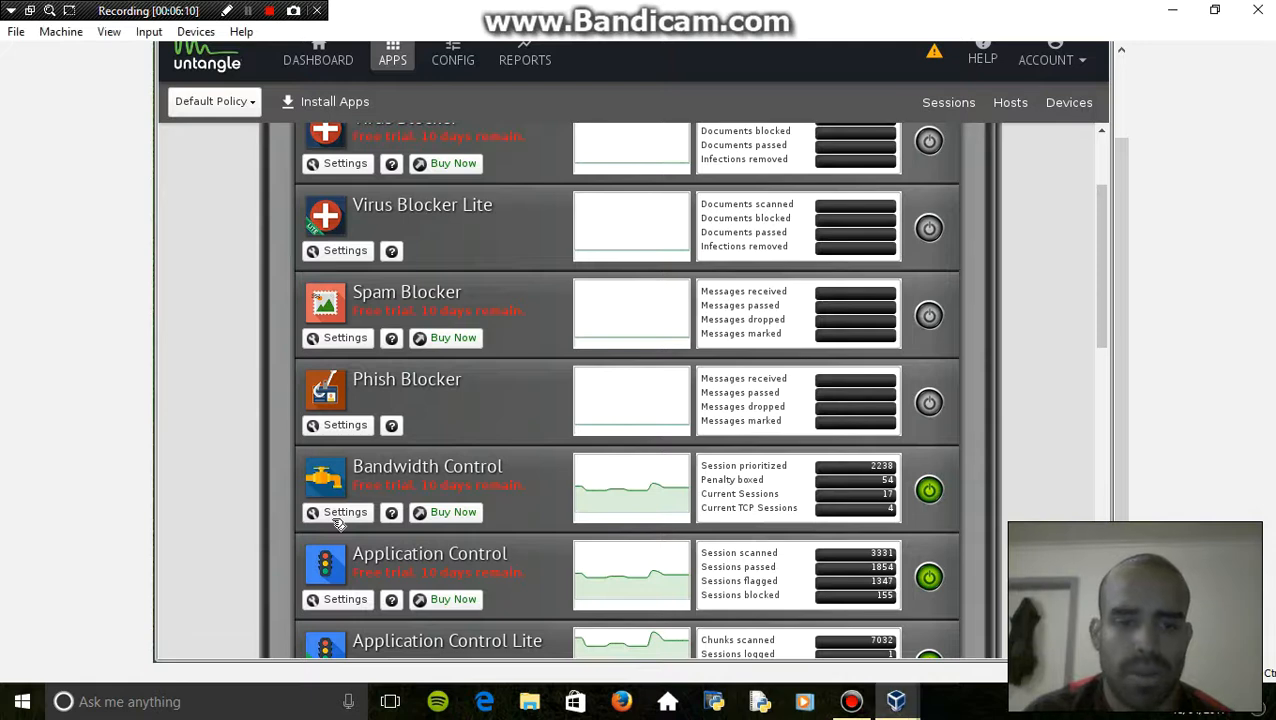
{"action": "left_click", "coordinate": [333, 522]}
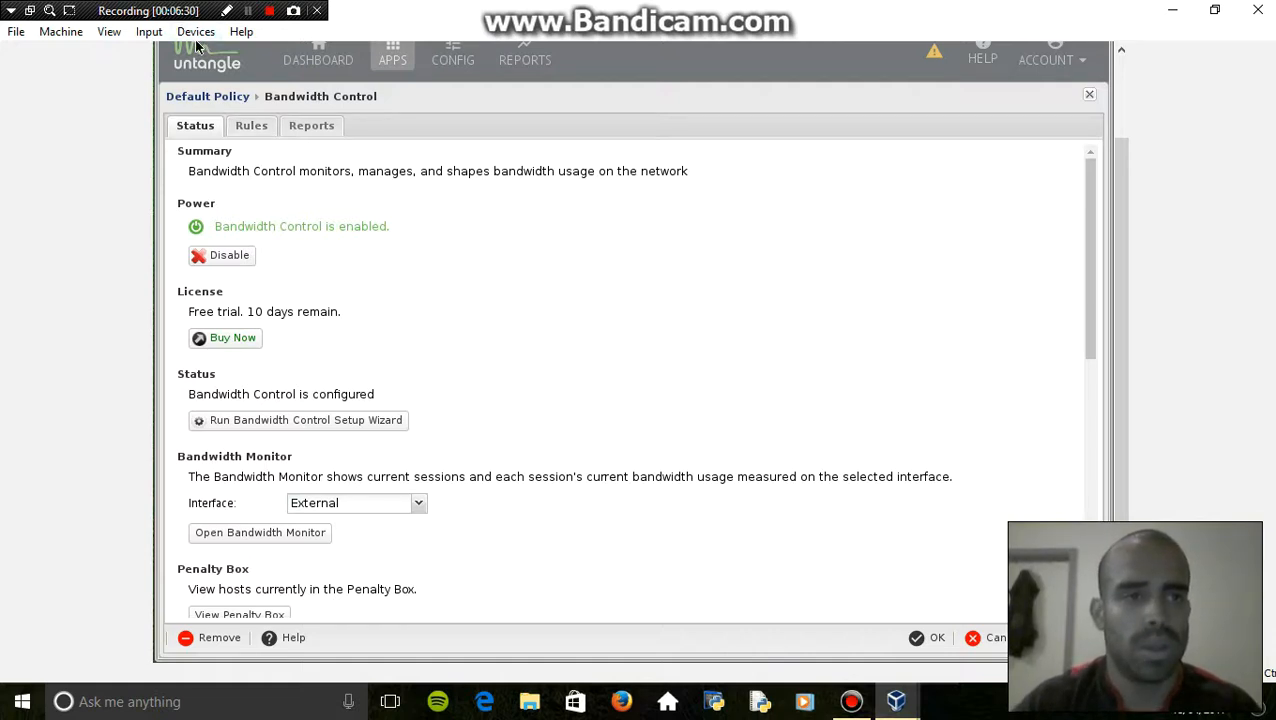
{"action": "left_click", "coordinate": [248, 11]}
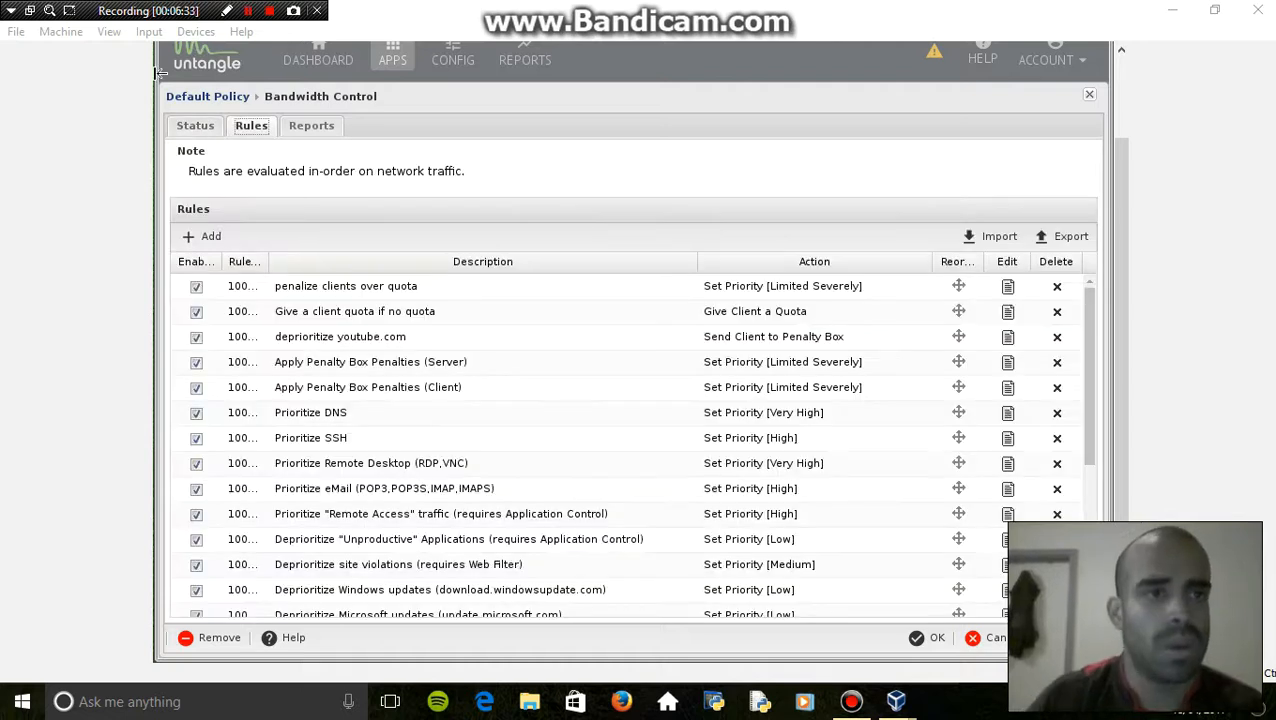
{"action": "left_click", "coordinate": [201, 128]}
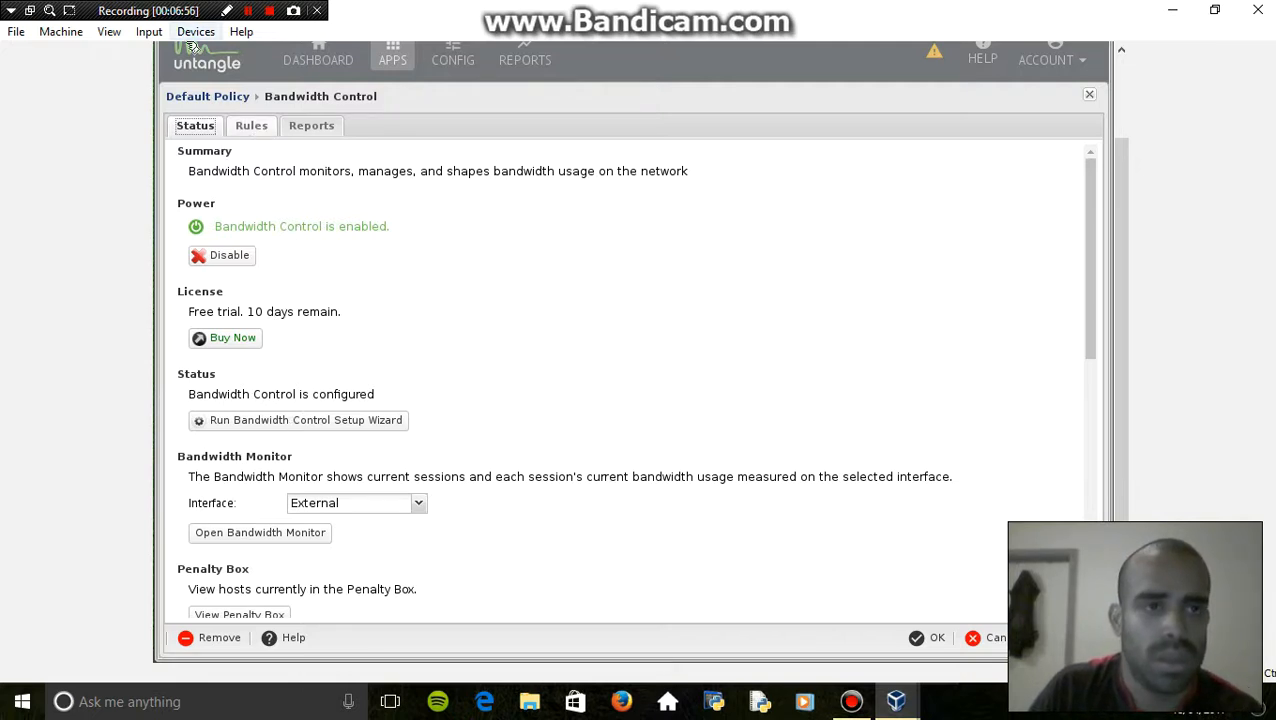
{"action": "left_click", "coordinate": [251, 125]}
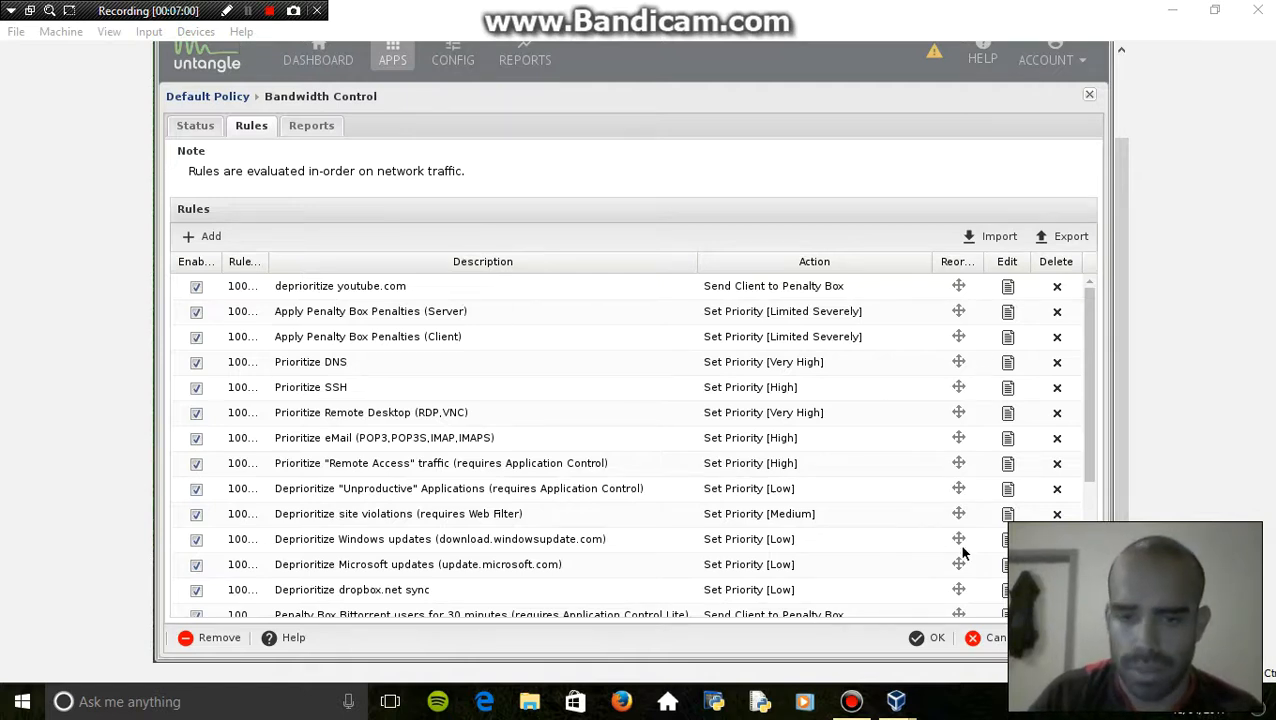
- Add a new Bandwidth Control rule and enter the description "give a cliente quota if no quota"
{"action": "left_click", "coordinate": [197, 241]}
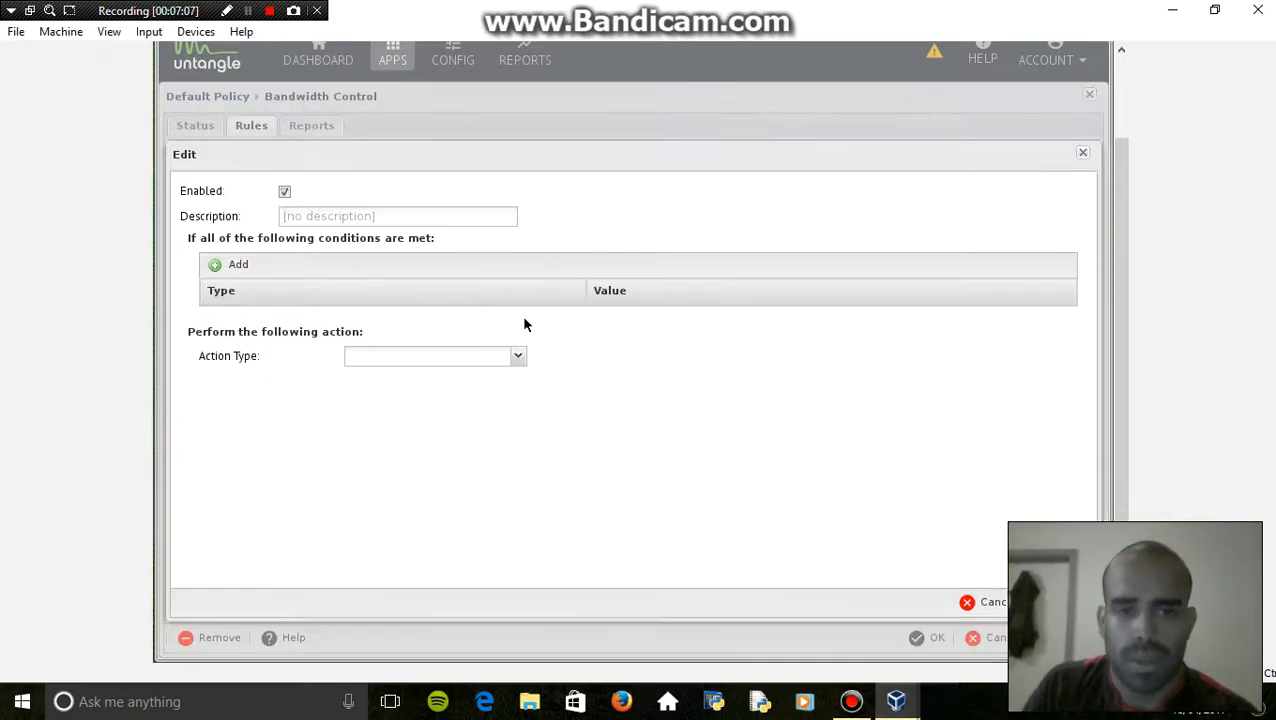
{"action": "left_click", "coordinate": [383, 220]}
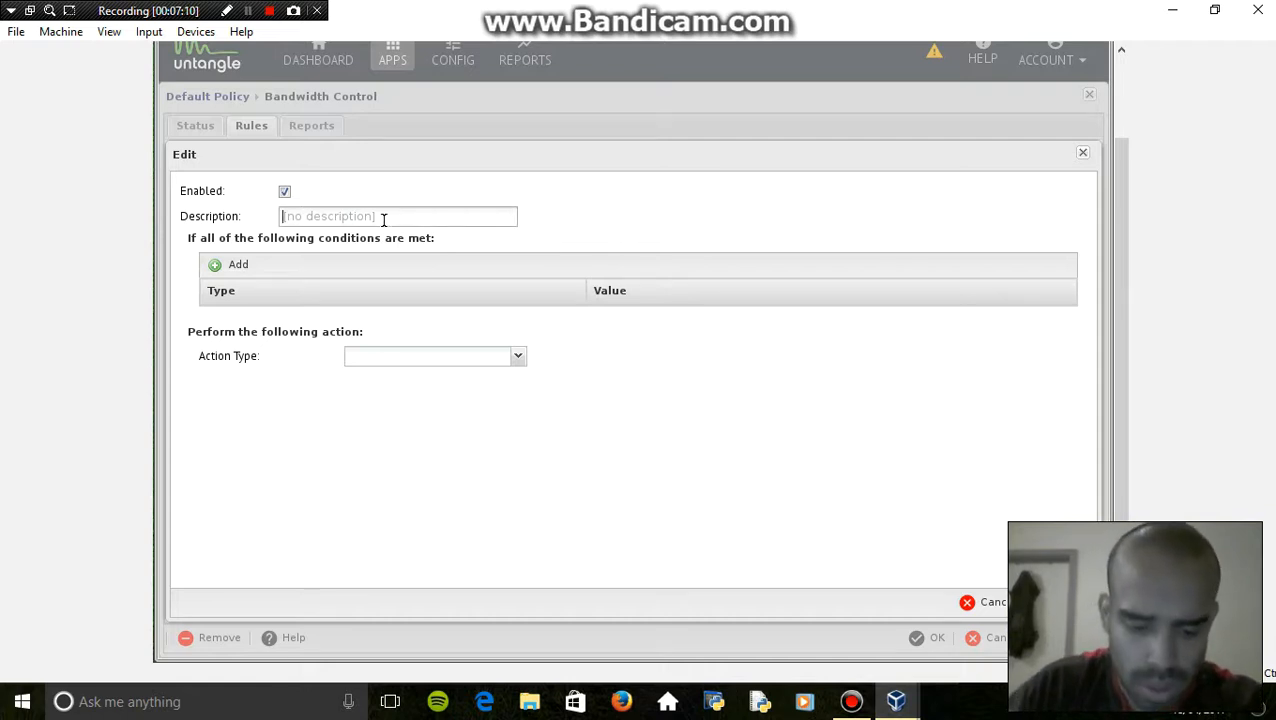
{"action": "type", "text": "give a"}
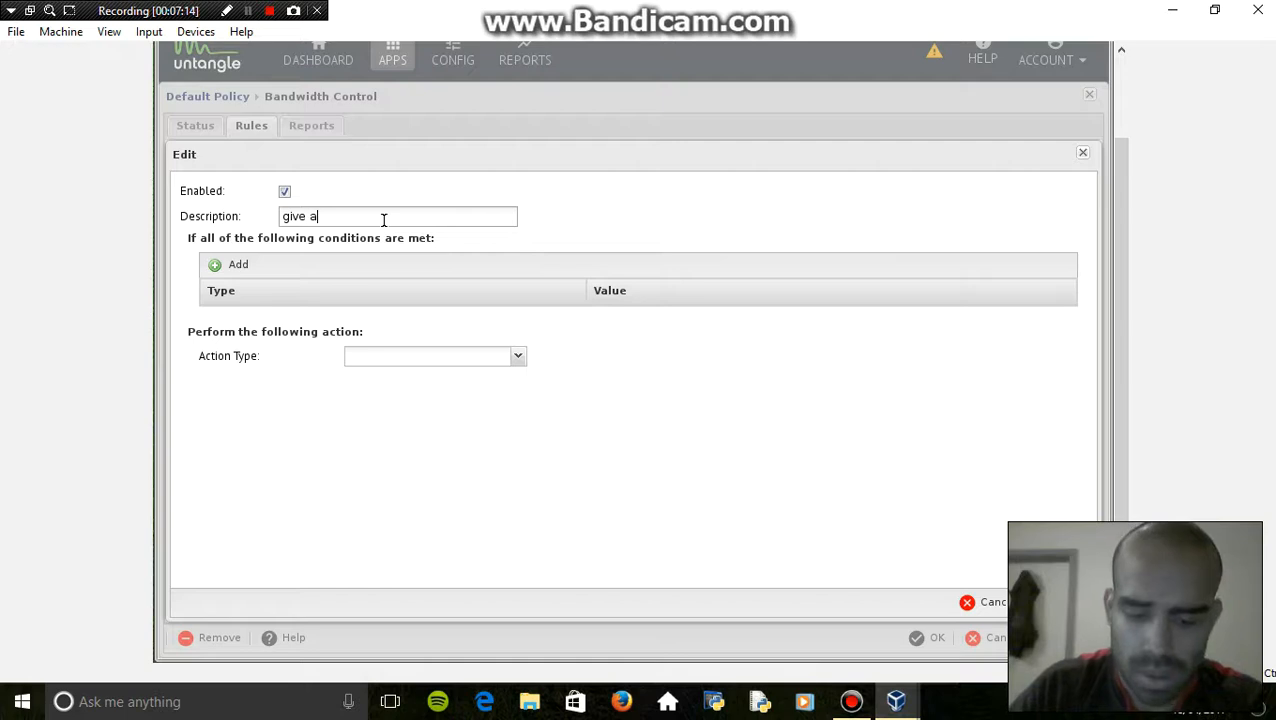
{"action": "type", "text": " cliente"}
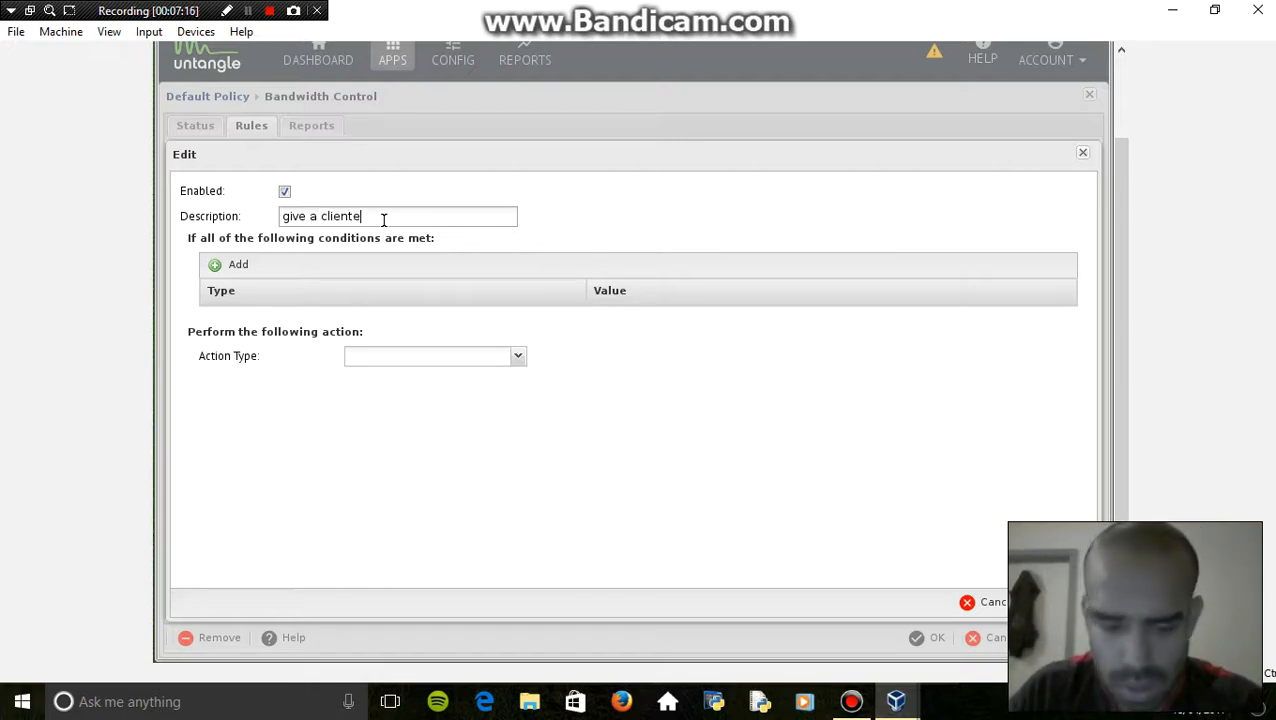
{"action": "type", "text": " que"}
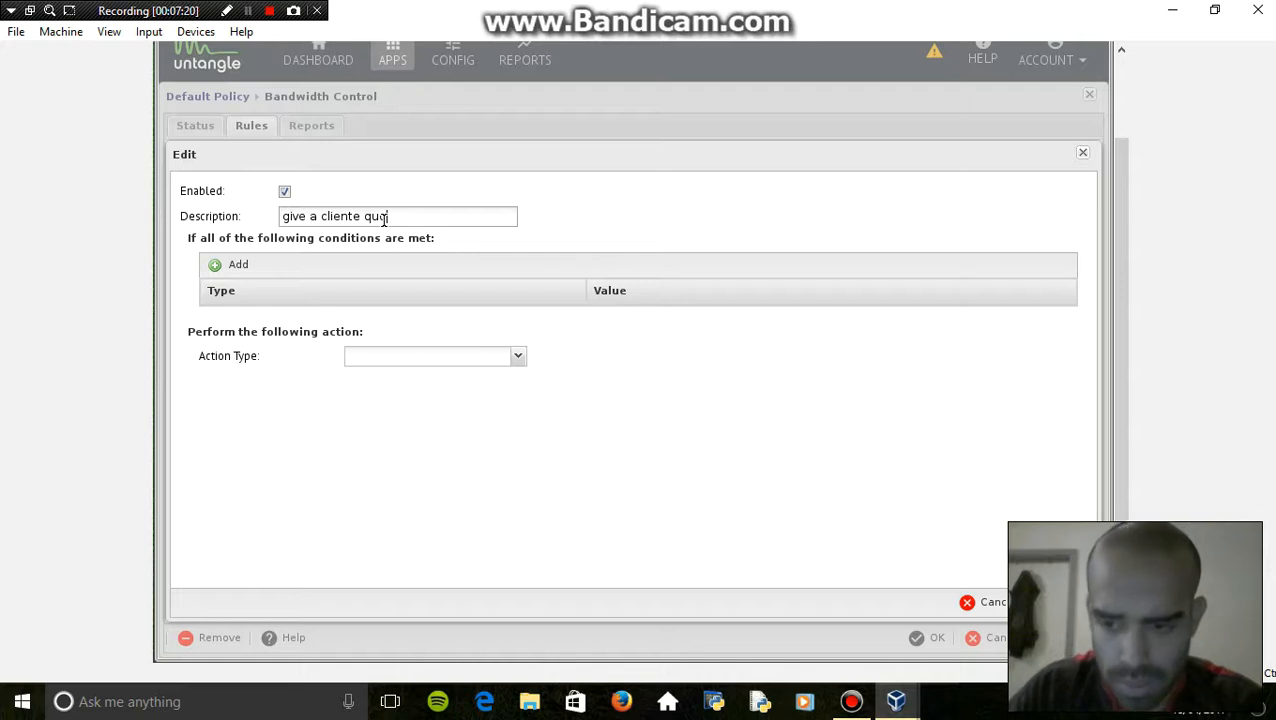
{"action": "type", "text": "ta if n"}
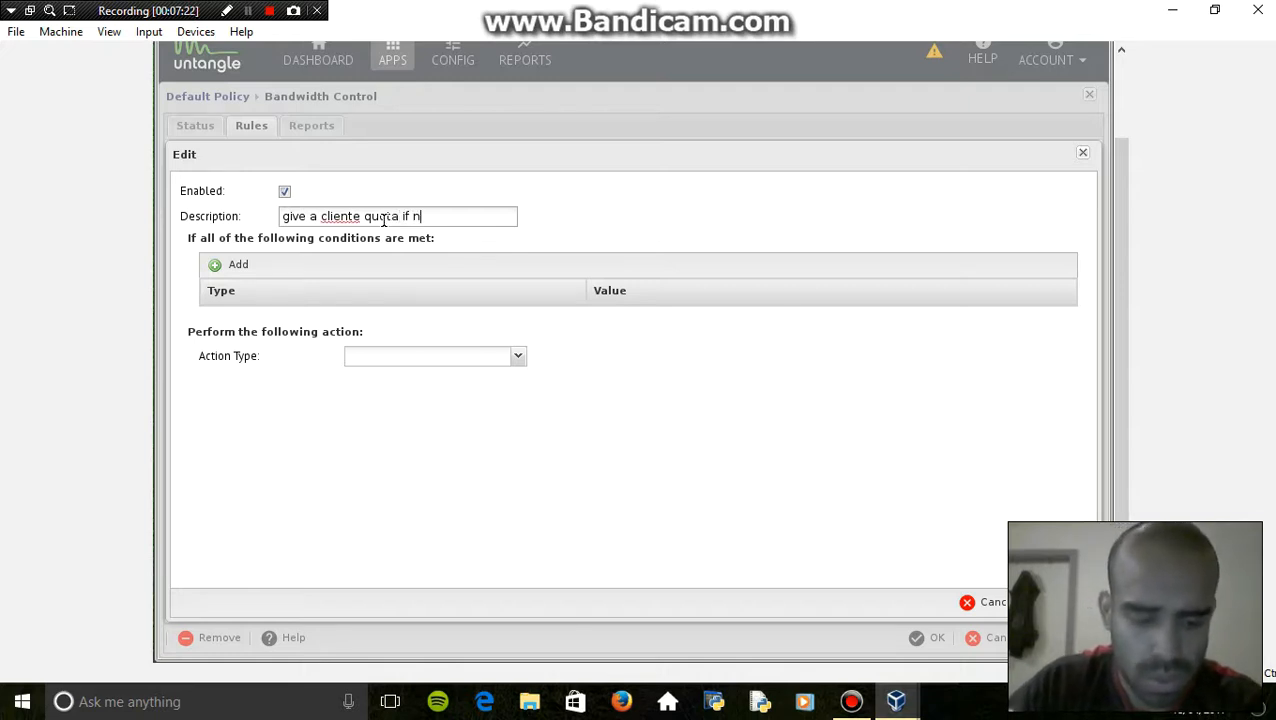
{"action": "type", "text": "o quot"}
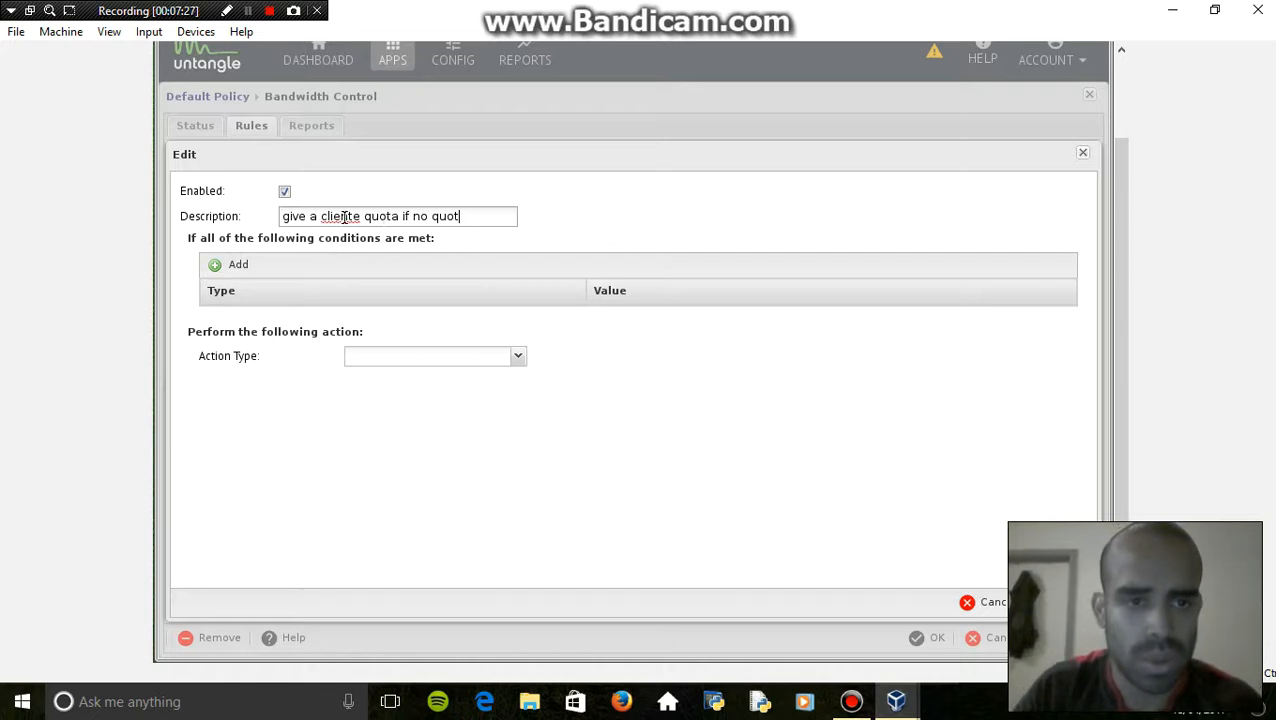
{"action": "type", "text": "a"}
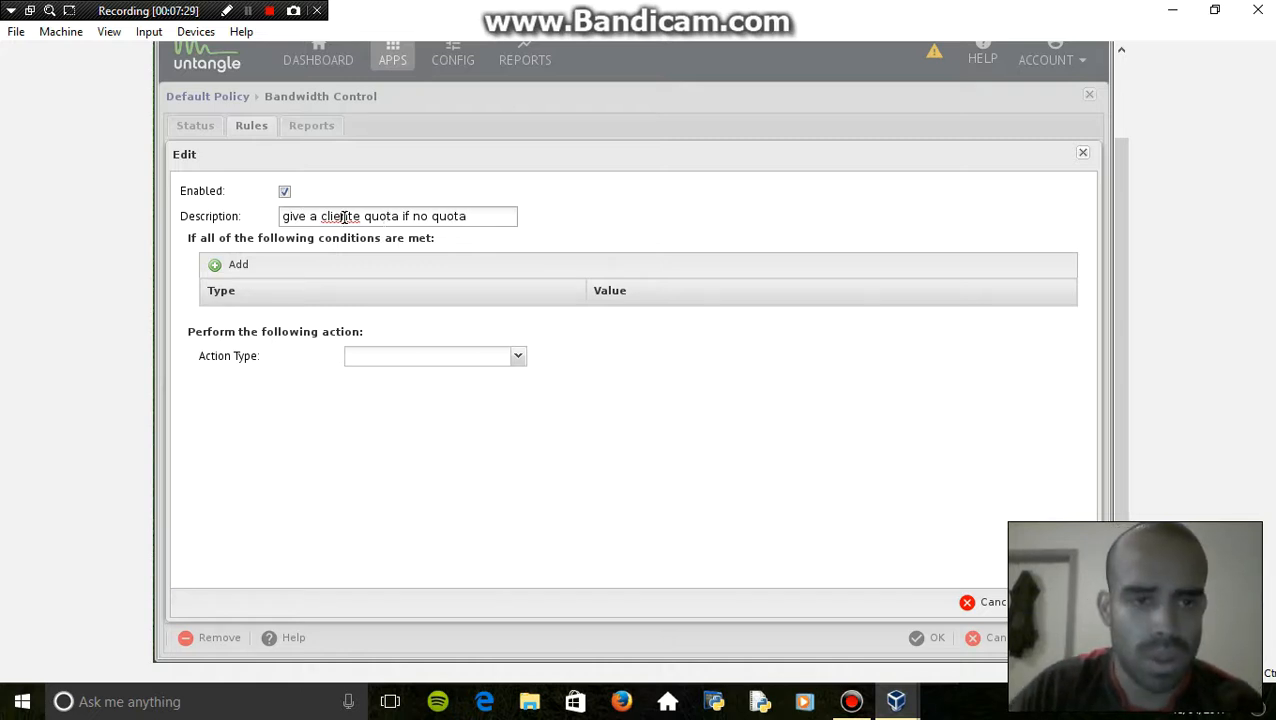
{"action": "left_click", "coordinate": [343, 216]}
{"action": "key", "text": "BackSpace"}
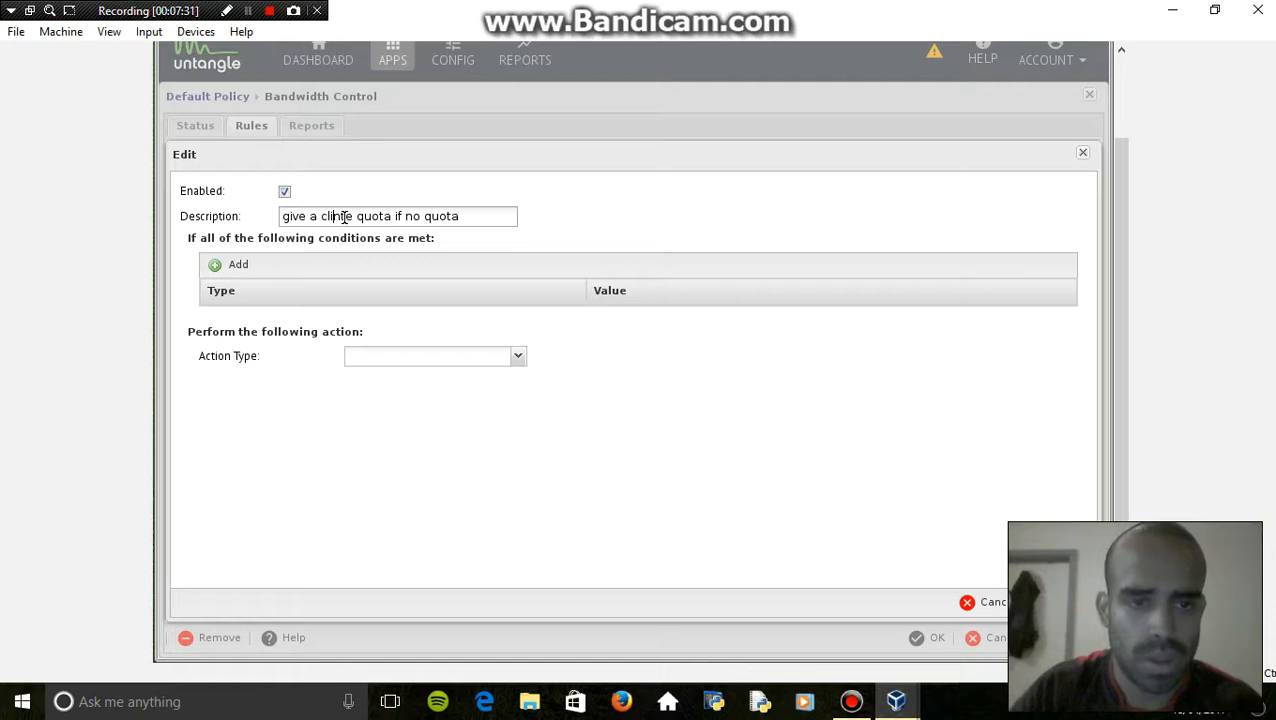
{"action": "type", "text": "e"}
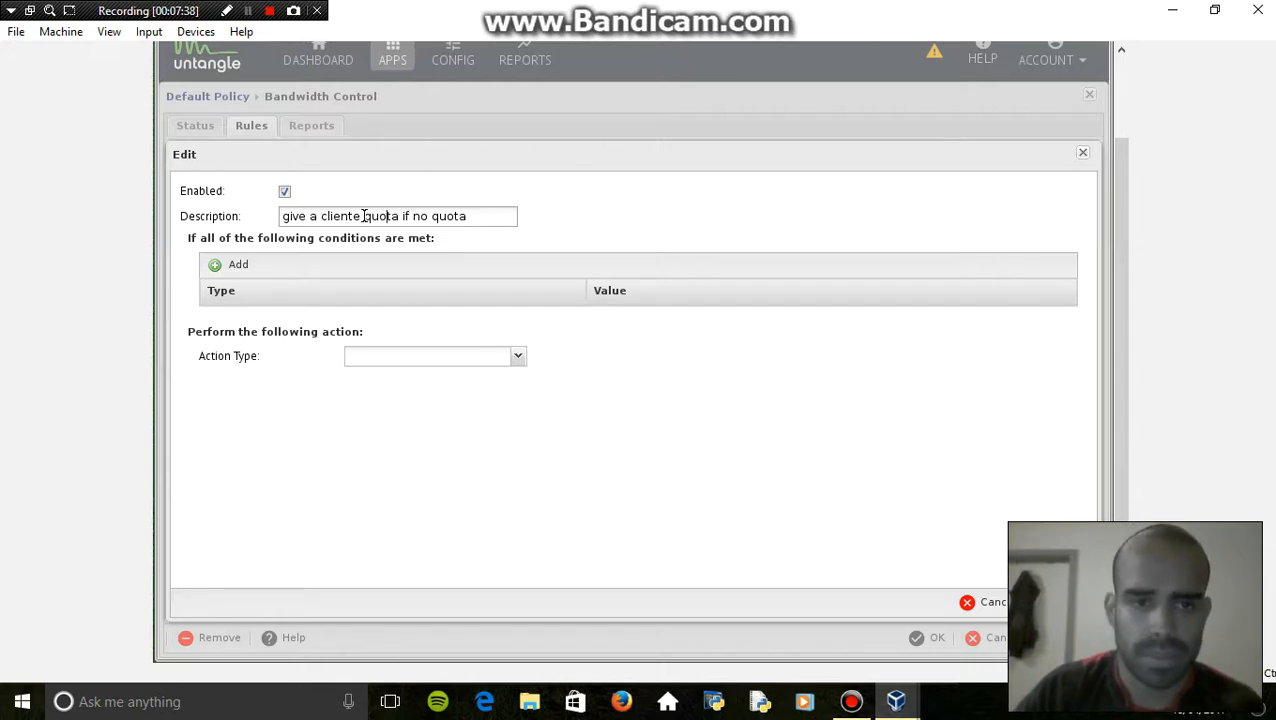
- Correct the new rule's description to "give a client quota if no quota"
{"action": "left_click", "coordinate": [364, 216]}
{"action": "key", "text": "BackSpace"}
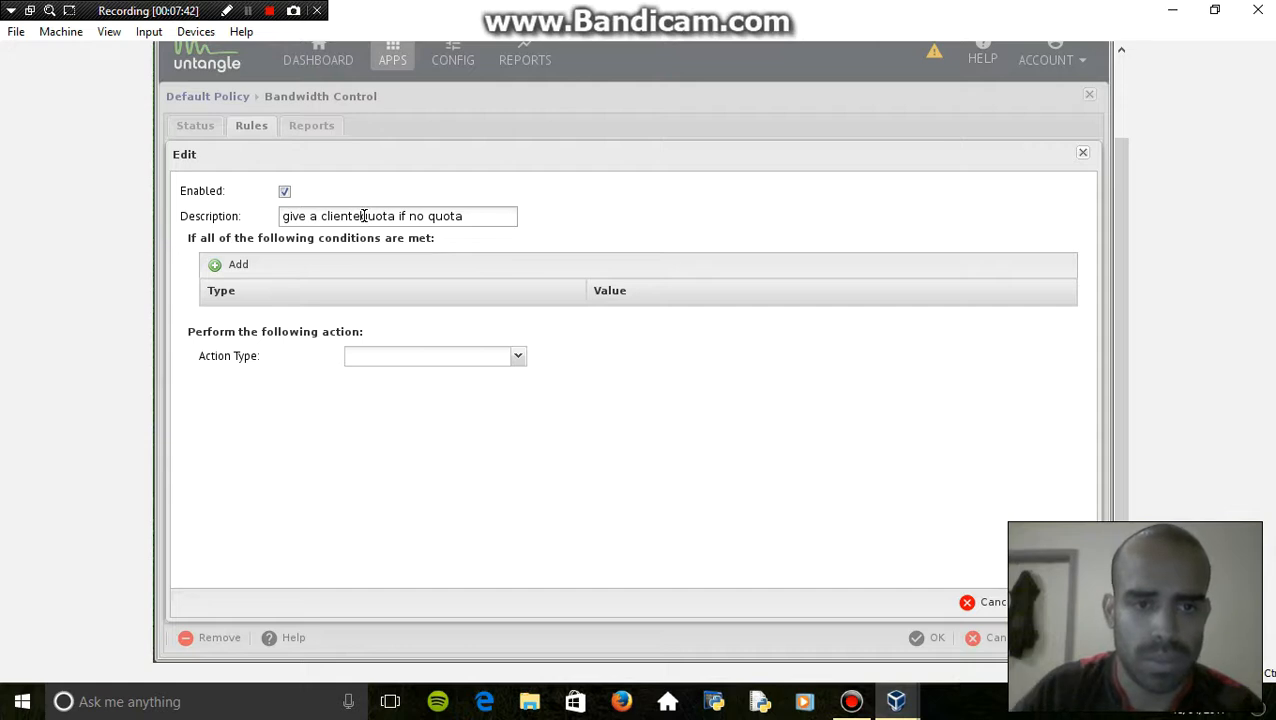
{"action": "key", "text": "BackSpace"}
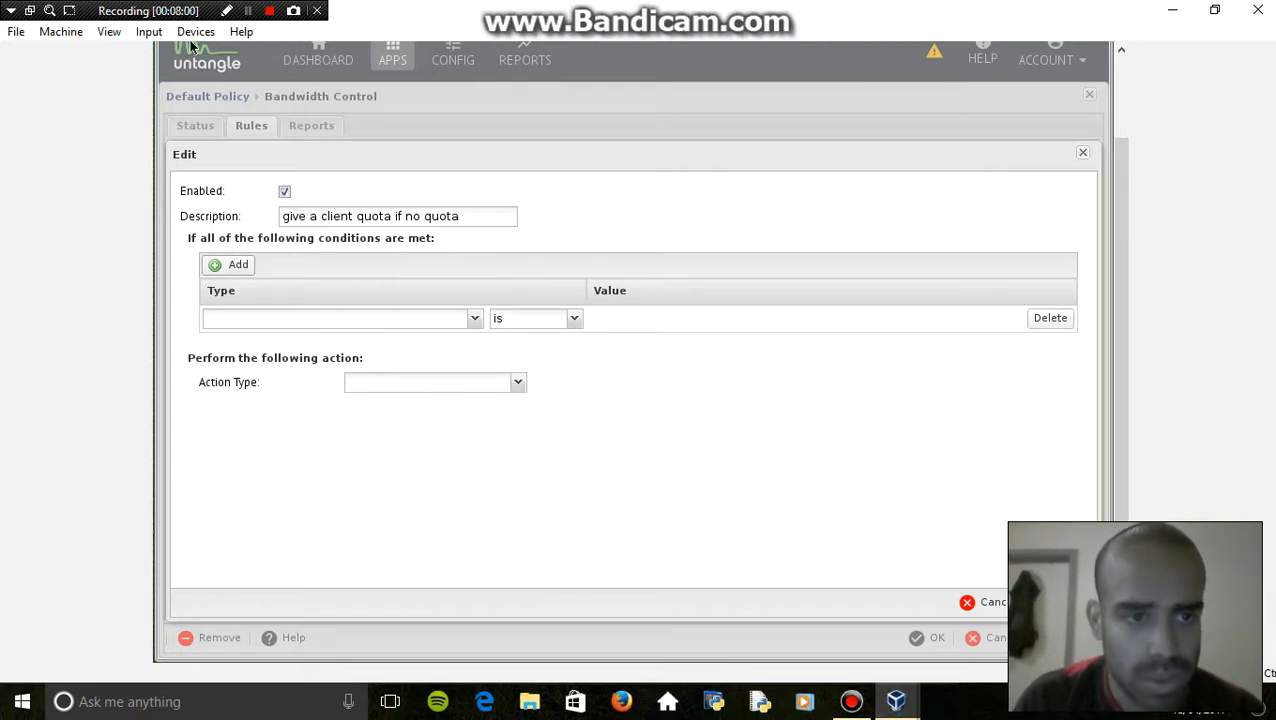
- Add a condition to the rule with the type Client has no Quota, matching when it is true
{"action": "left_click", "coordinate": [474, 318]}
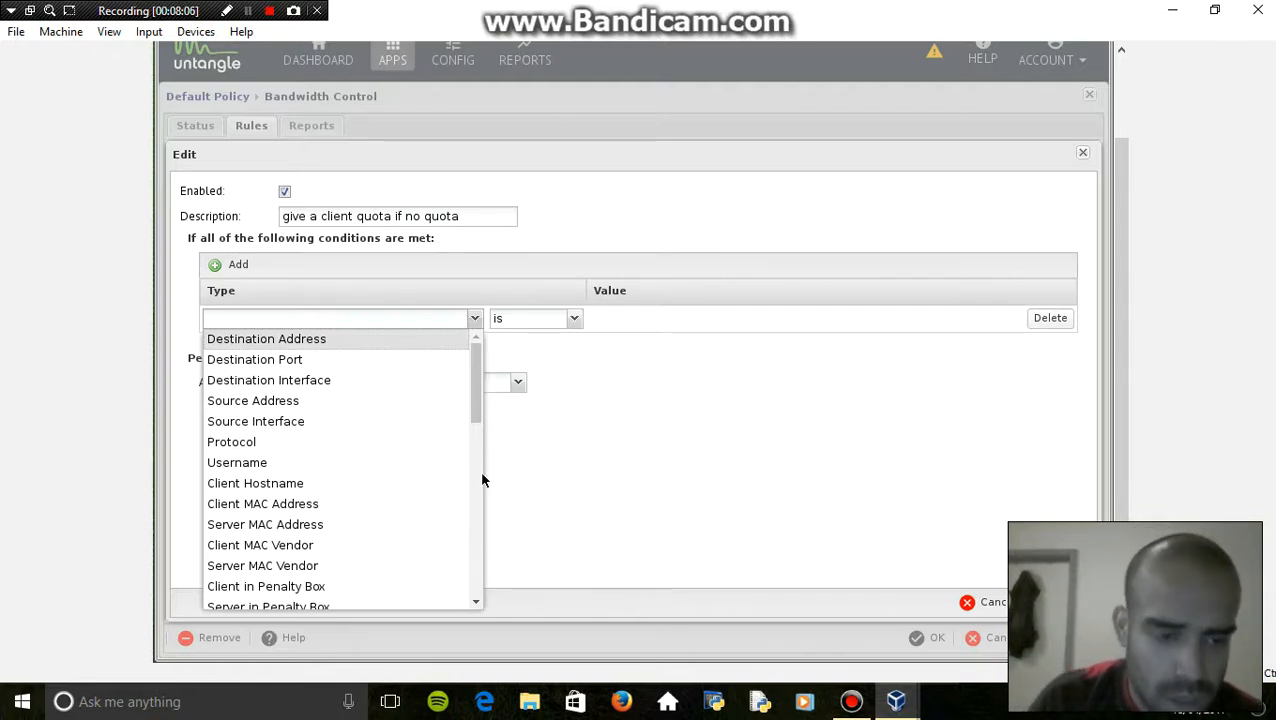
{"action": "scroll", "coordinate": [481, 480], "scroll_direction": "down", "scroll_amount": 5}
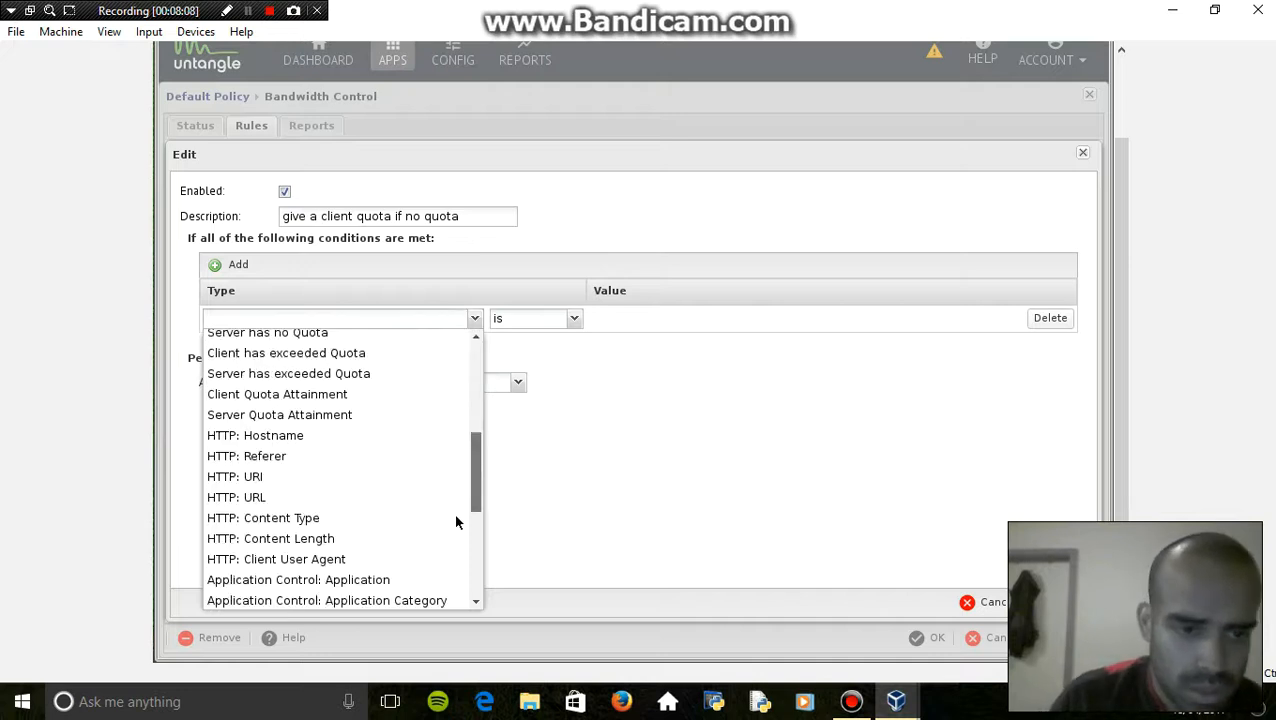
{"action": "left_click", "coordinate": [476, 604]}
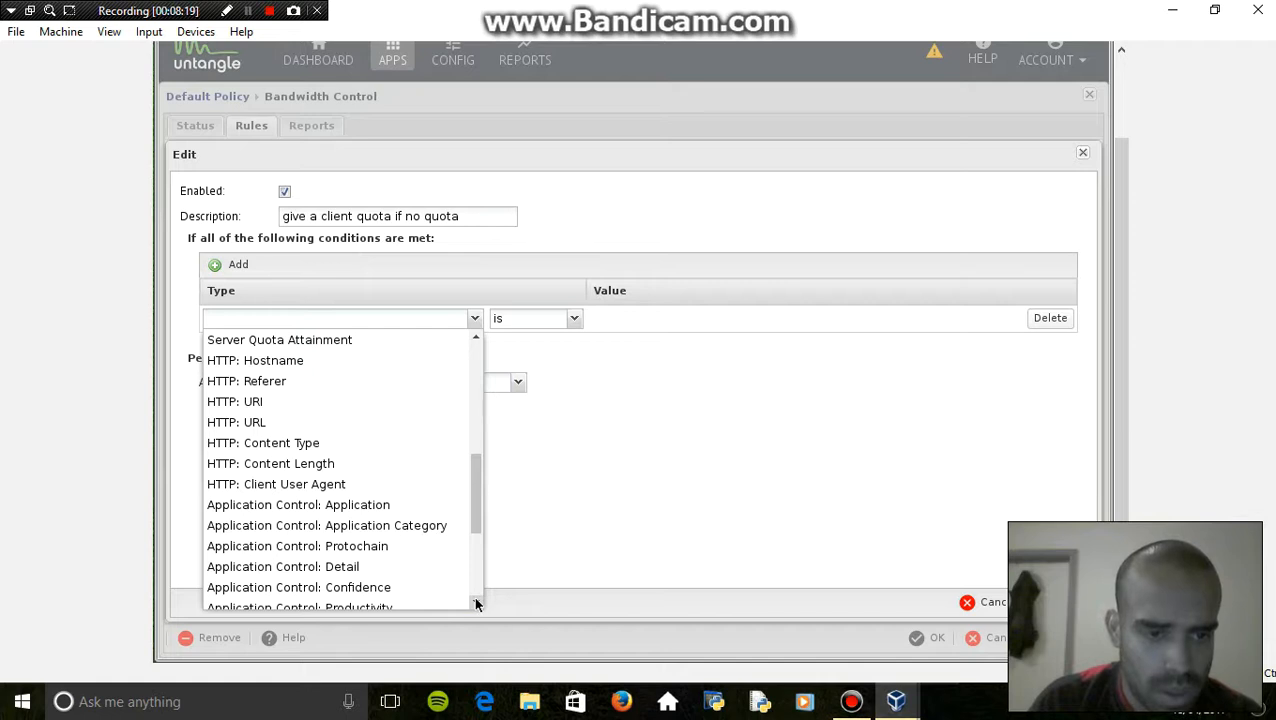
{"action": "left_click", "coordinate": [476, 604]}
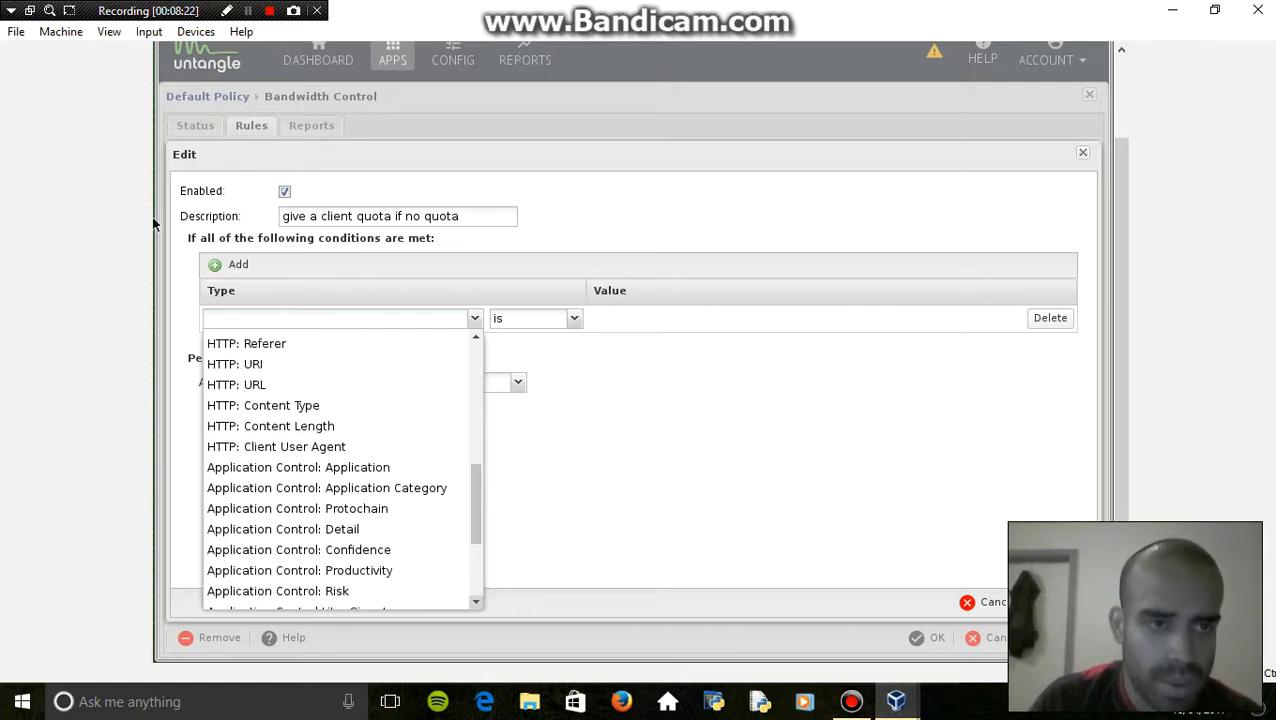
{"action": "scroll", "coordinate": [310, 380], "scroll_direction": "up", "scroll_amount": 4}
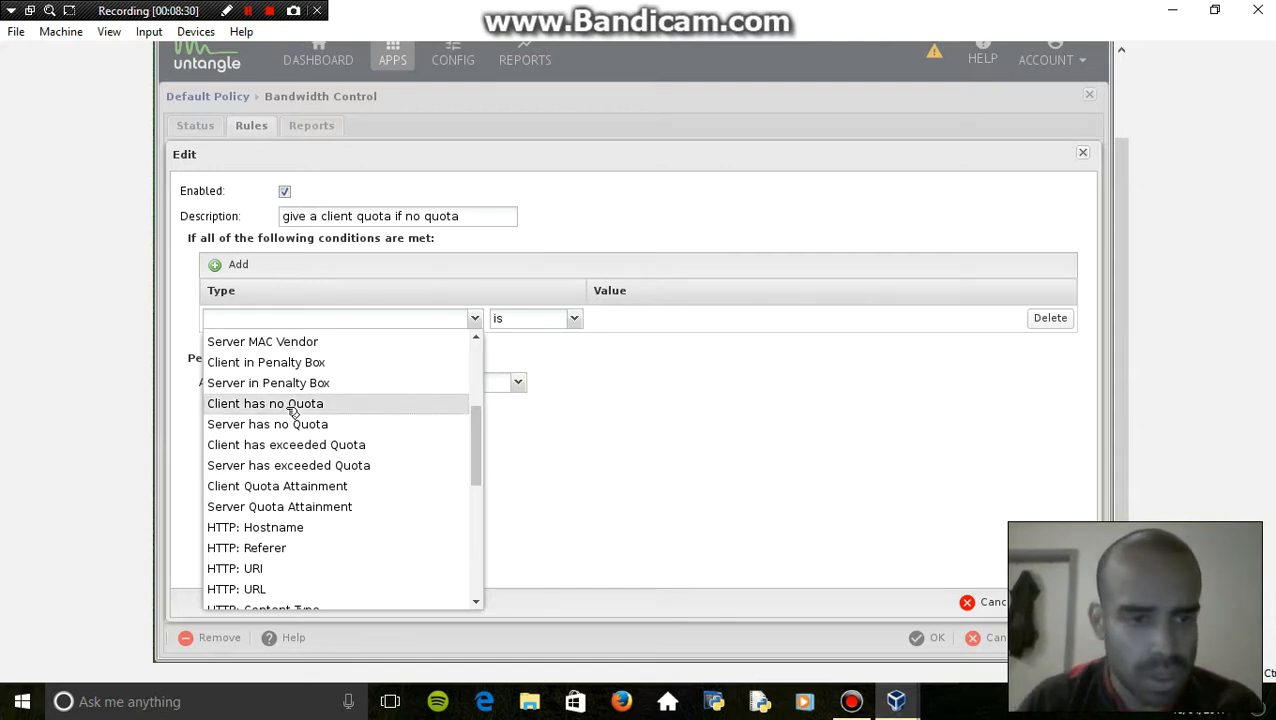
{"action": "left_click", "coordinate": [368, 410]}
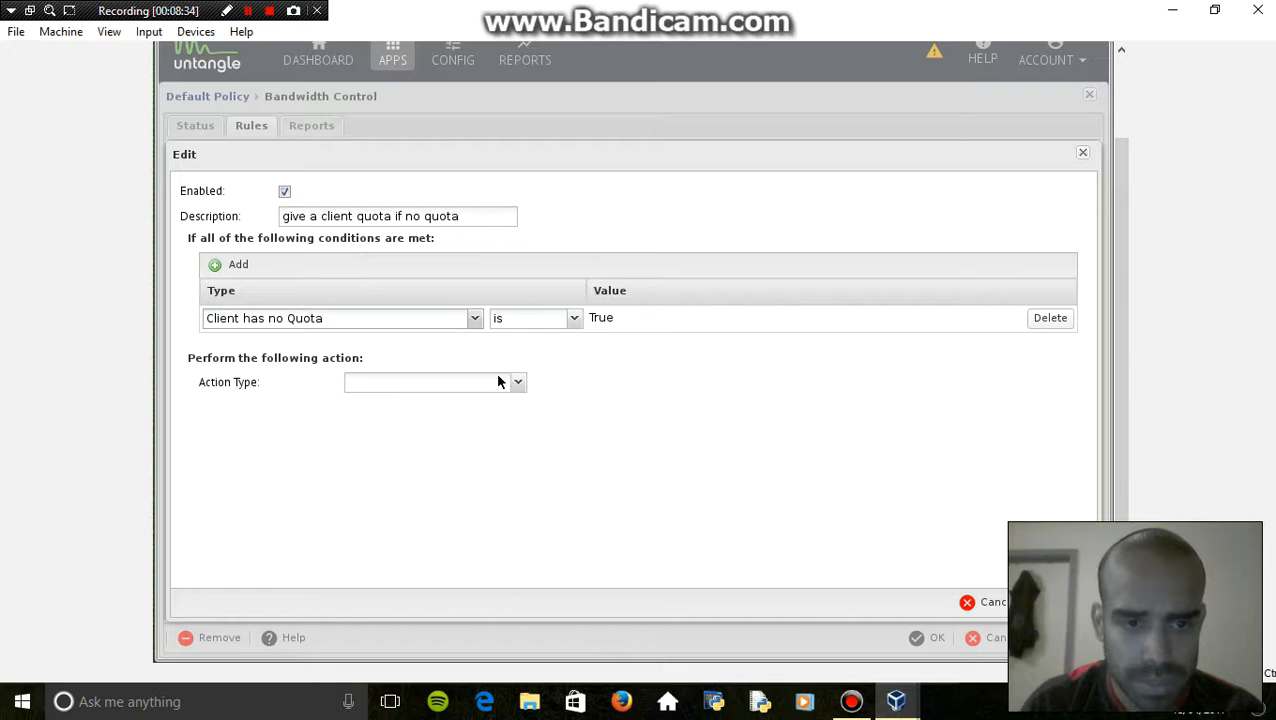
- Add a second condition requiring the Source Interface to be Any Non-WAN
{"action": "left_click", "coordinate": [226, 267]}
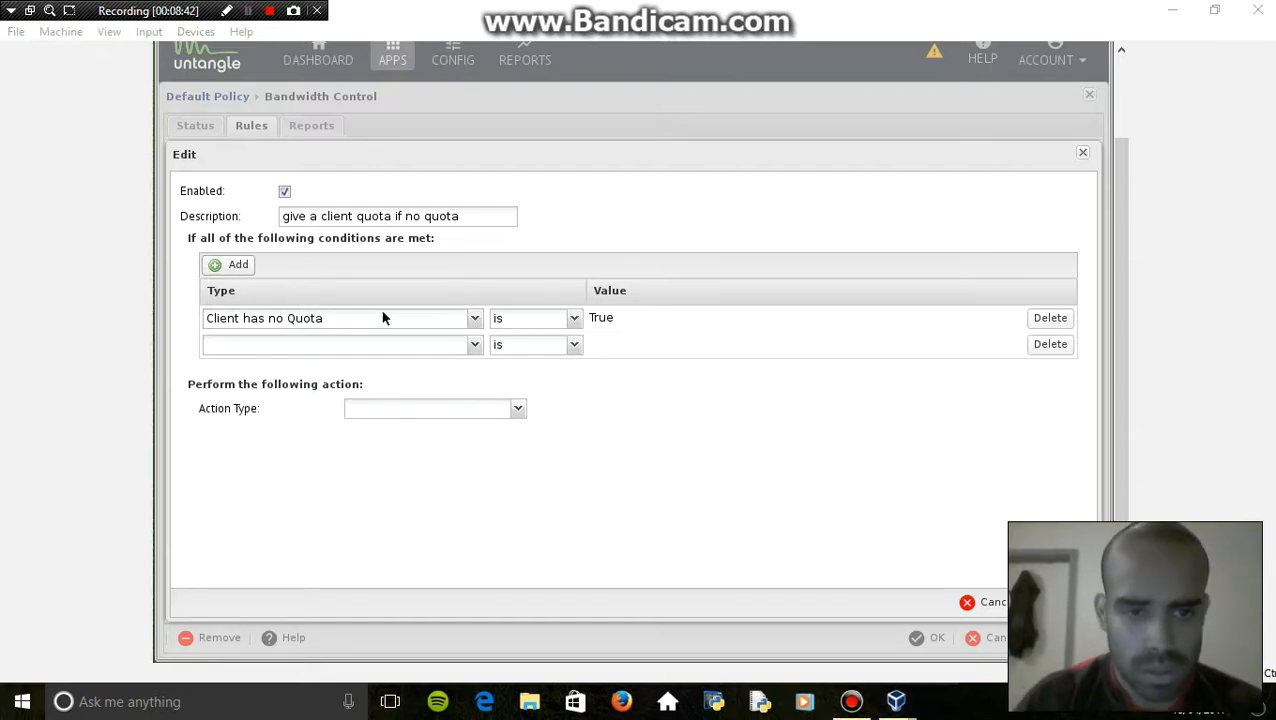
{"action": "left_click", "coordinate": [478, 349]}
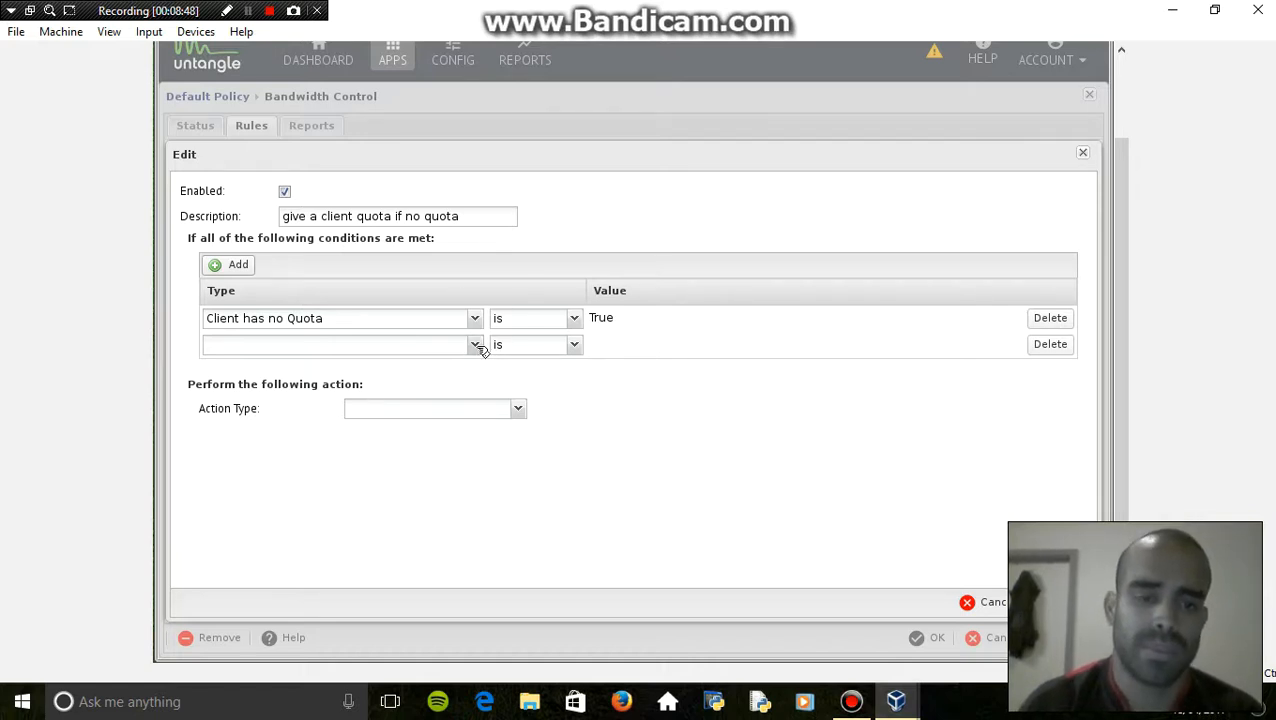
{"action": "left_click", "coordinate": [477, 346]}
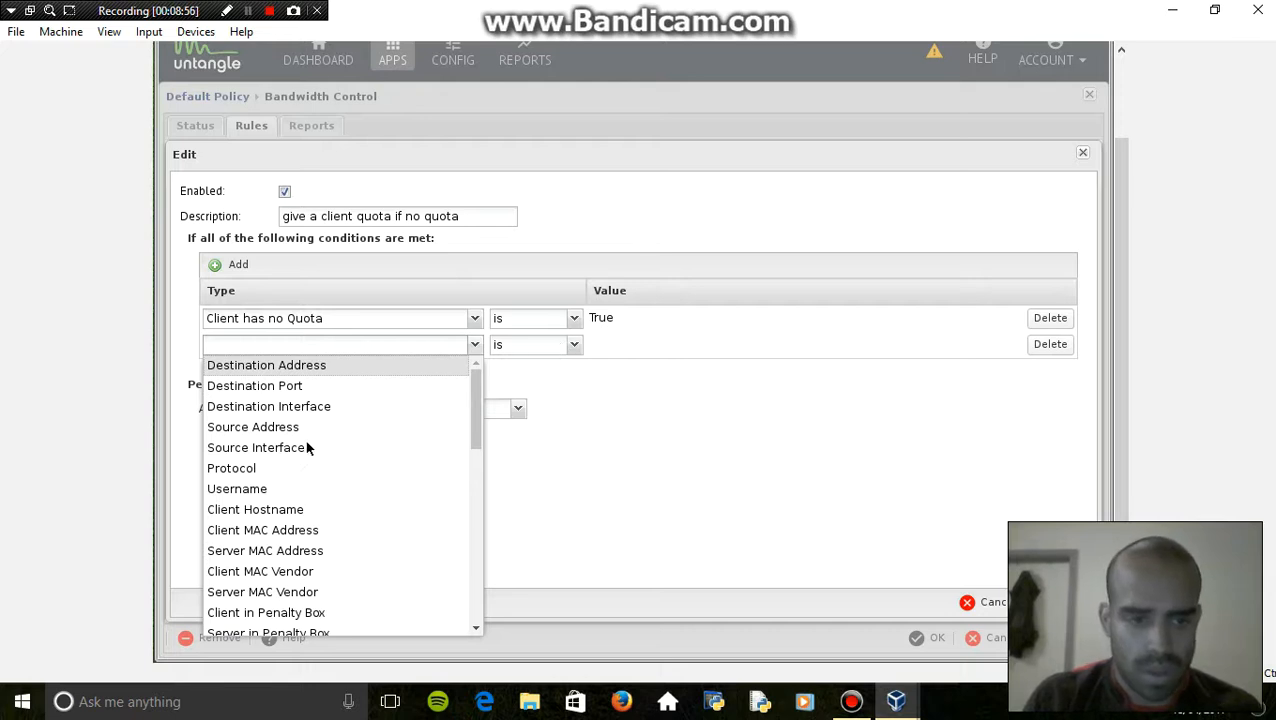
{"action": "key", "text": "Escape"}
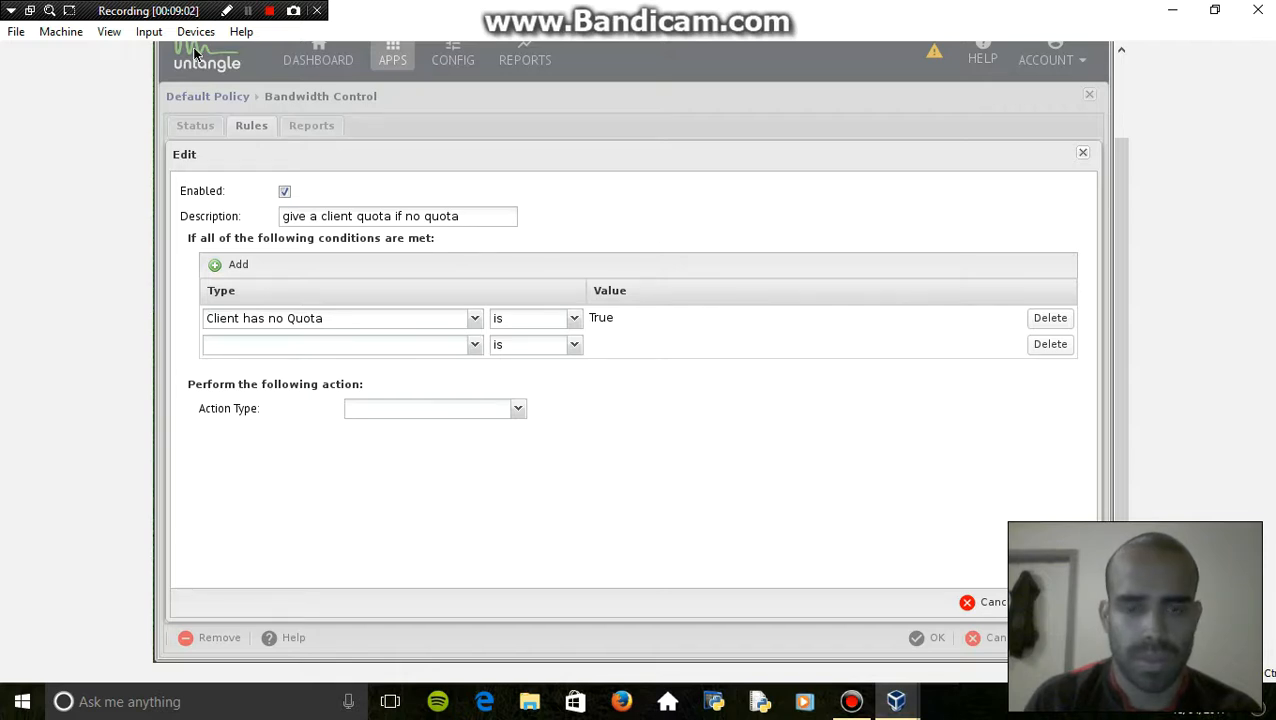
{"action": "left_click", "coordinate": [248, 11]}
{"action": "left_click", "coordinate": [340, 344]}
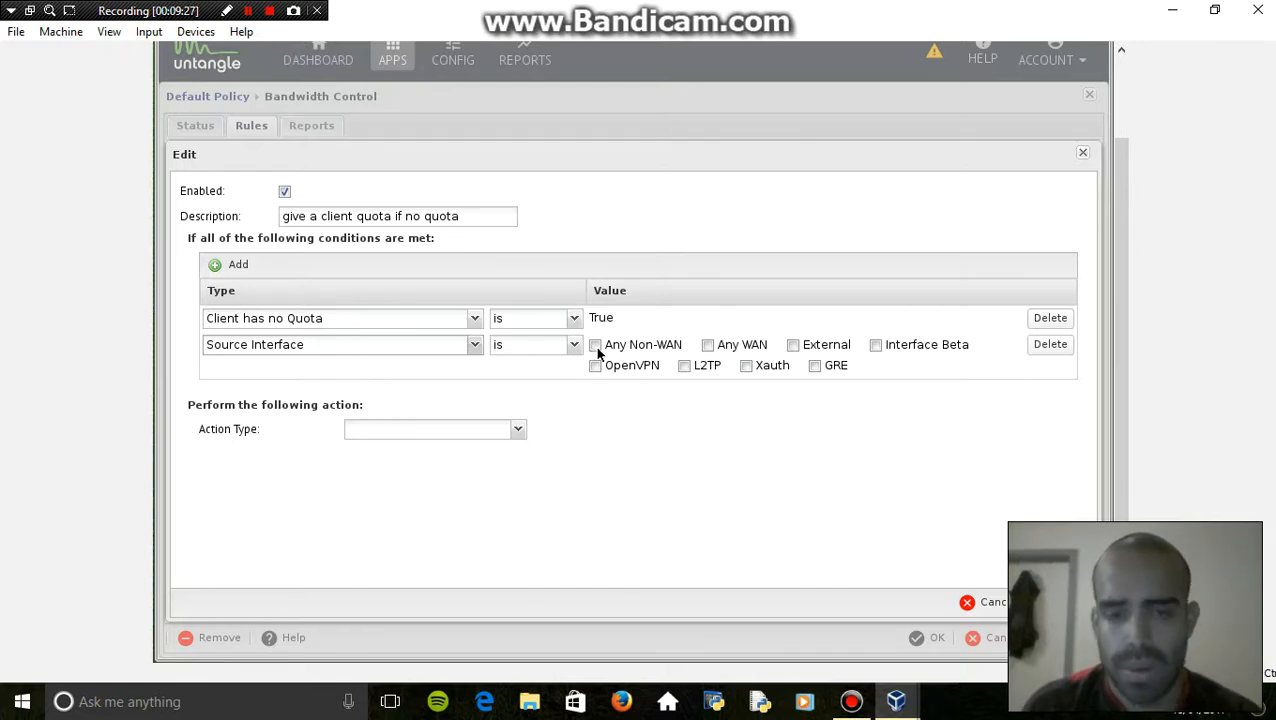
{"action": "left_click", "coordinate": [596, 346]}
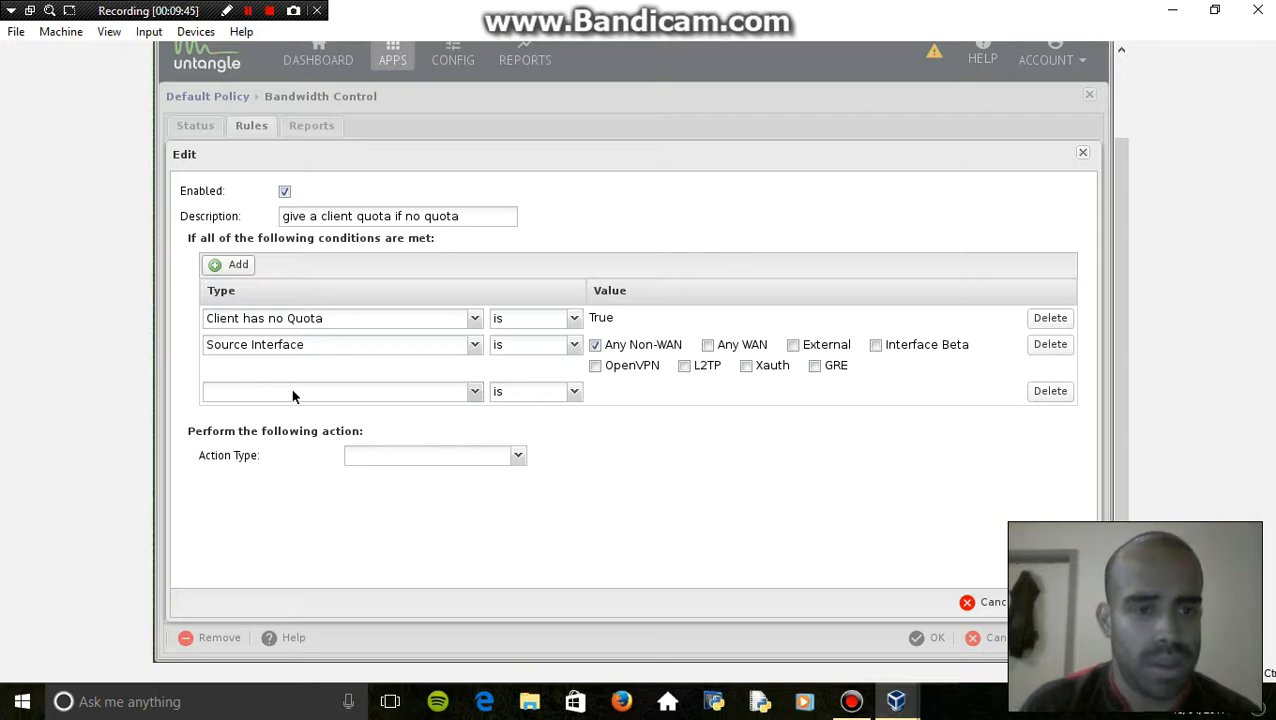
- Add a third condition requiring the Source Address to be in the range 192.168.1.100-192.168.1.200
{"action": "left_click", "coordinate": [395, 388]}
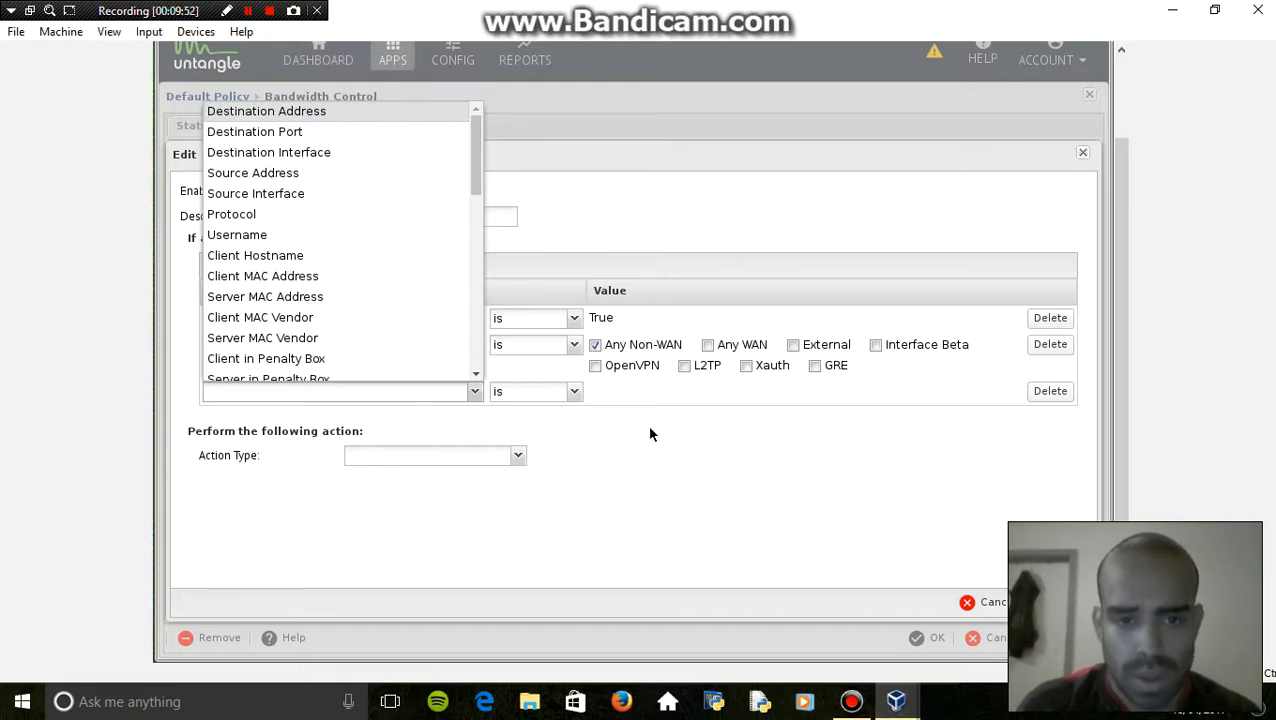
{"action": "left_click", "coordinate": [661, 395]}
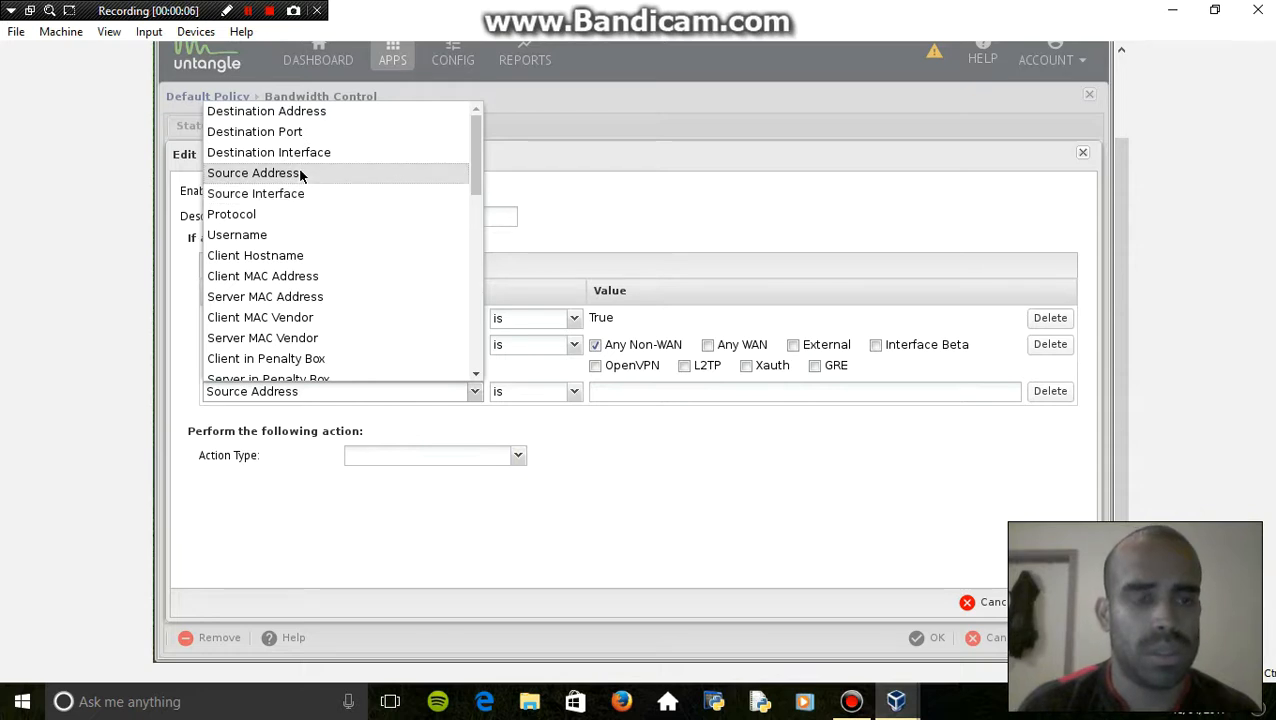
{"action": "left_click", "coordinate": [300, 174]}
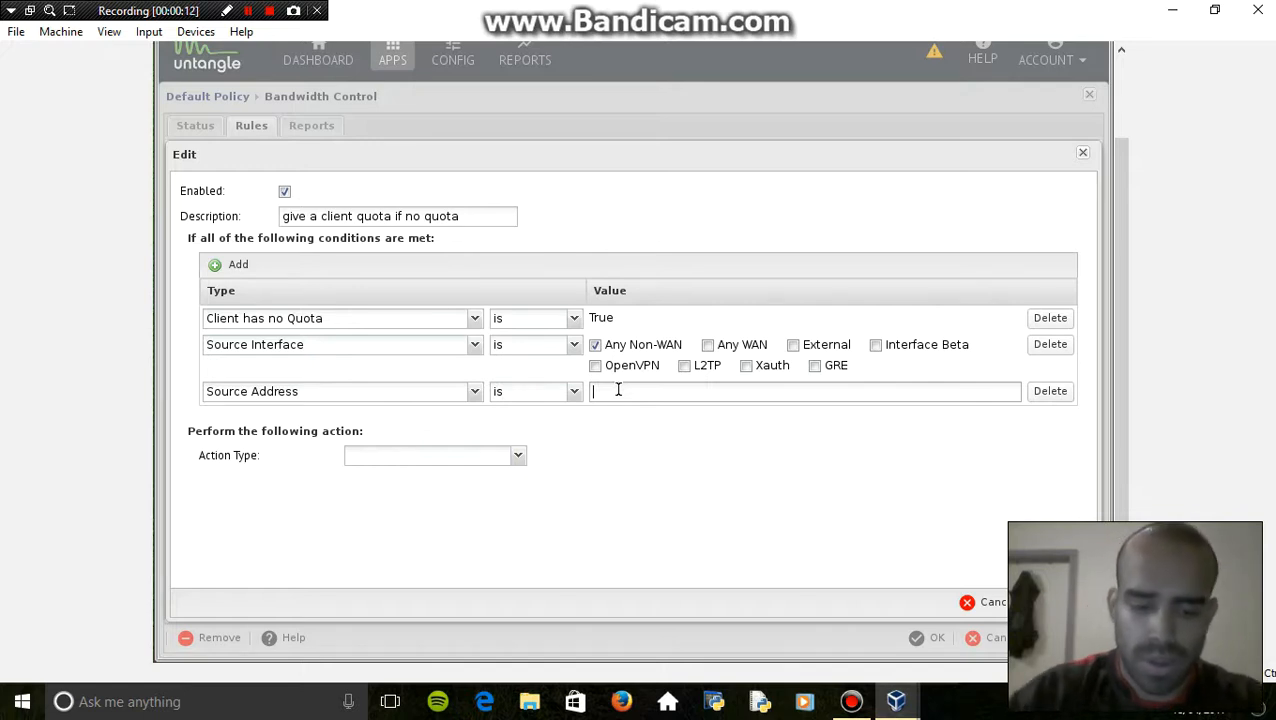
{"action": "type", "text": "1"}
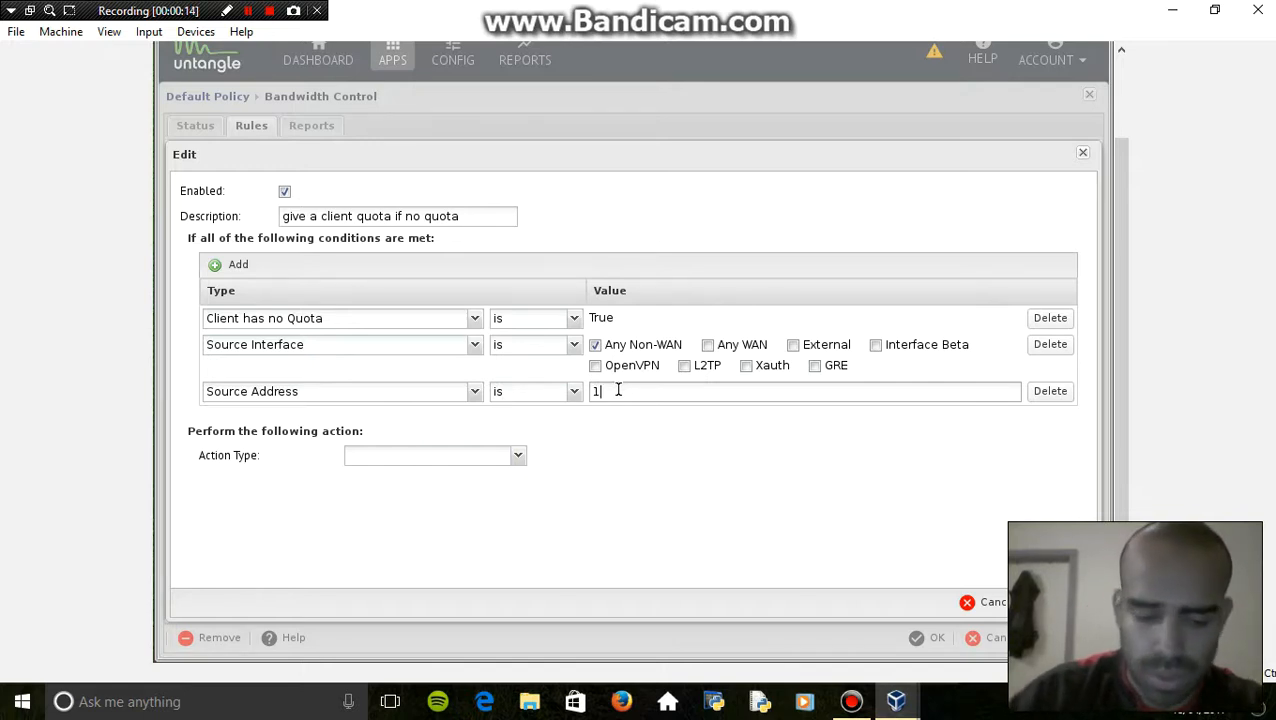
{"action": "type", "text": "92"}
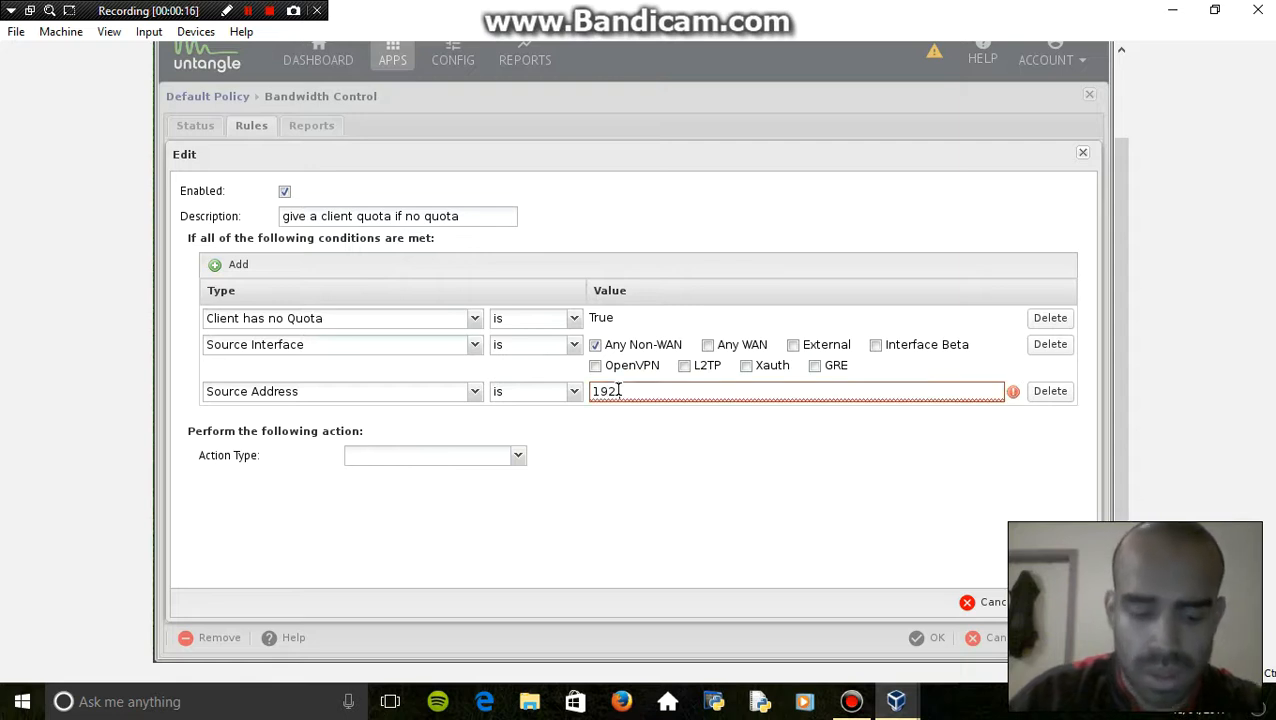
{"action": "type", "text": ".1"}
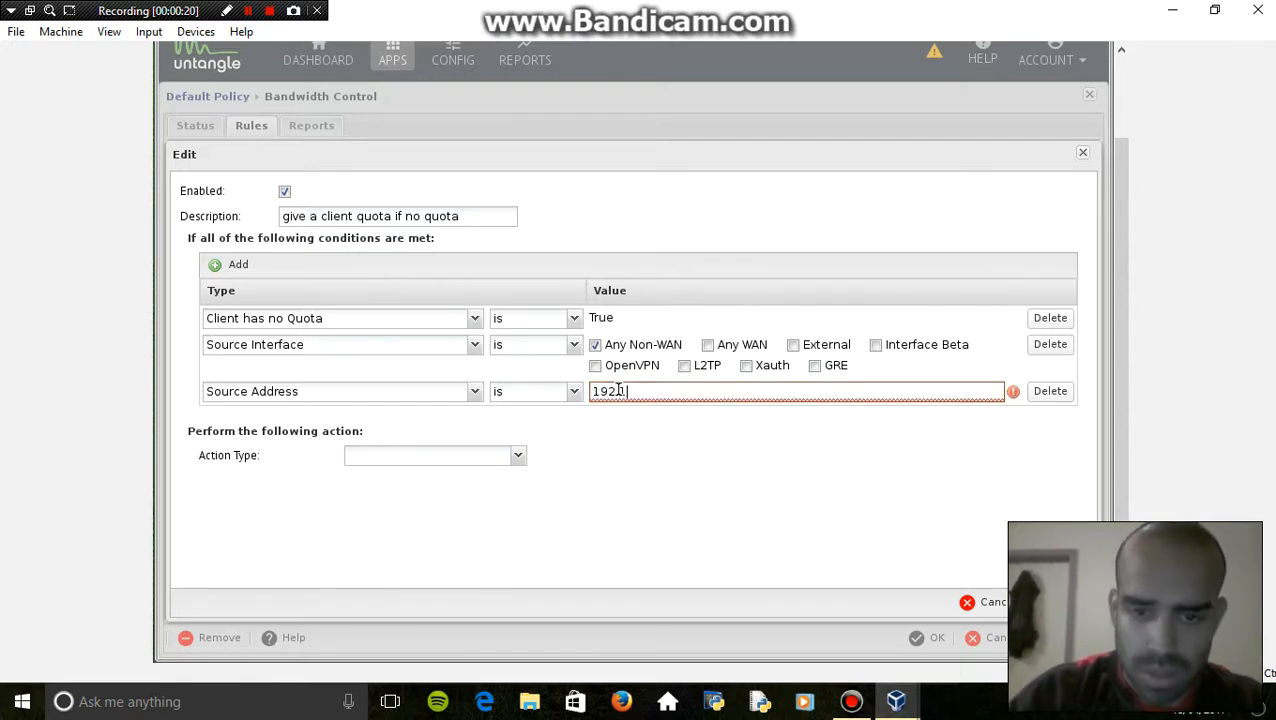
{"action": "type", "text": "68.1.100"}
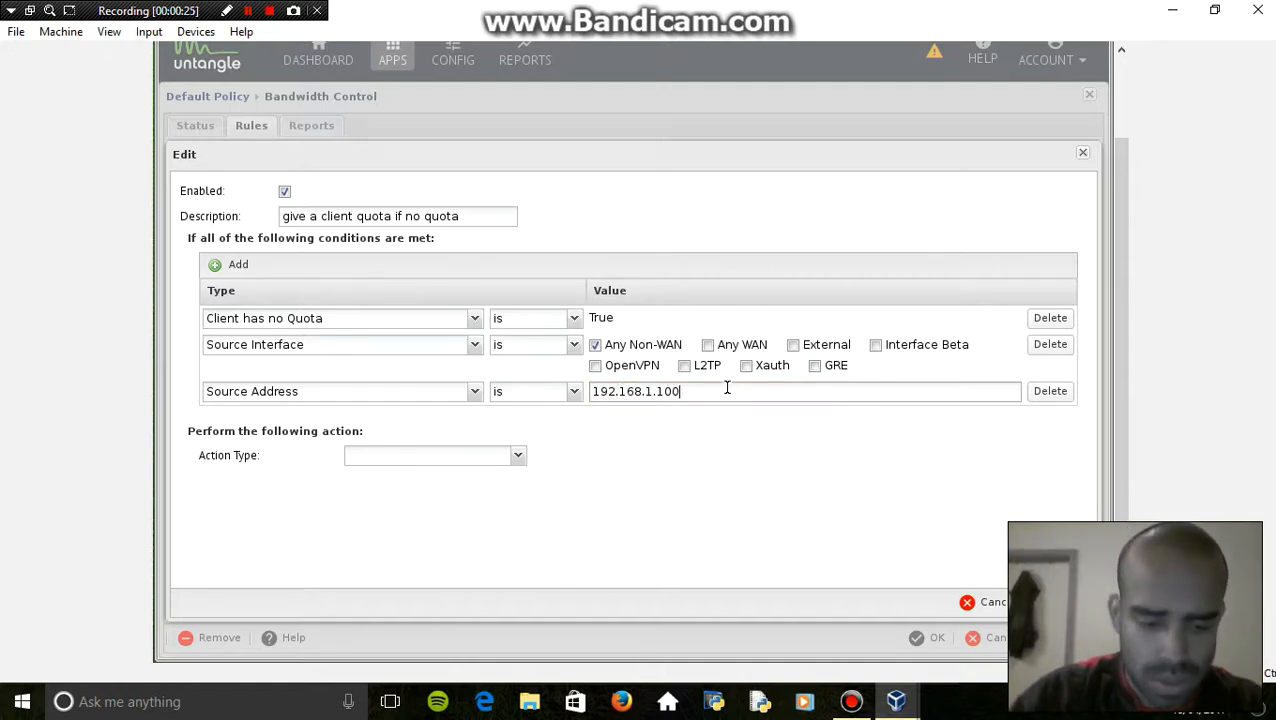
{"action": "type", "text": "-1"}
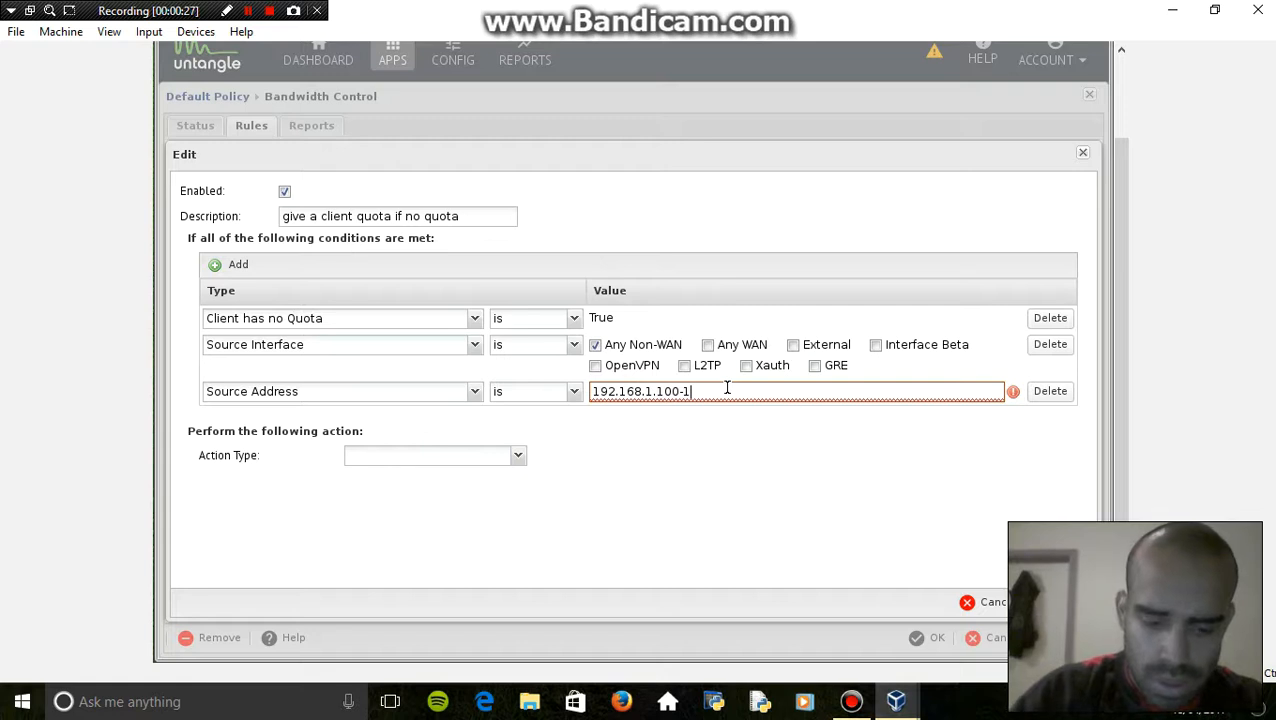
{"action": "type", "text": "92.168"}
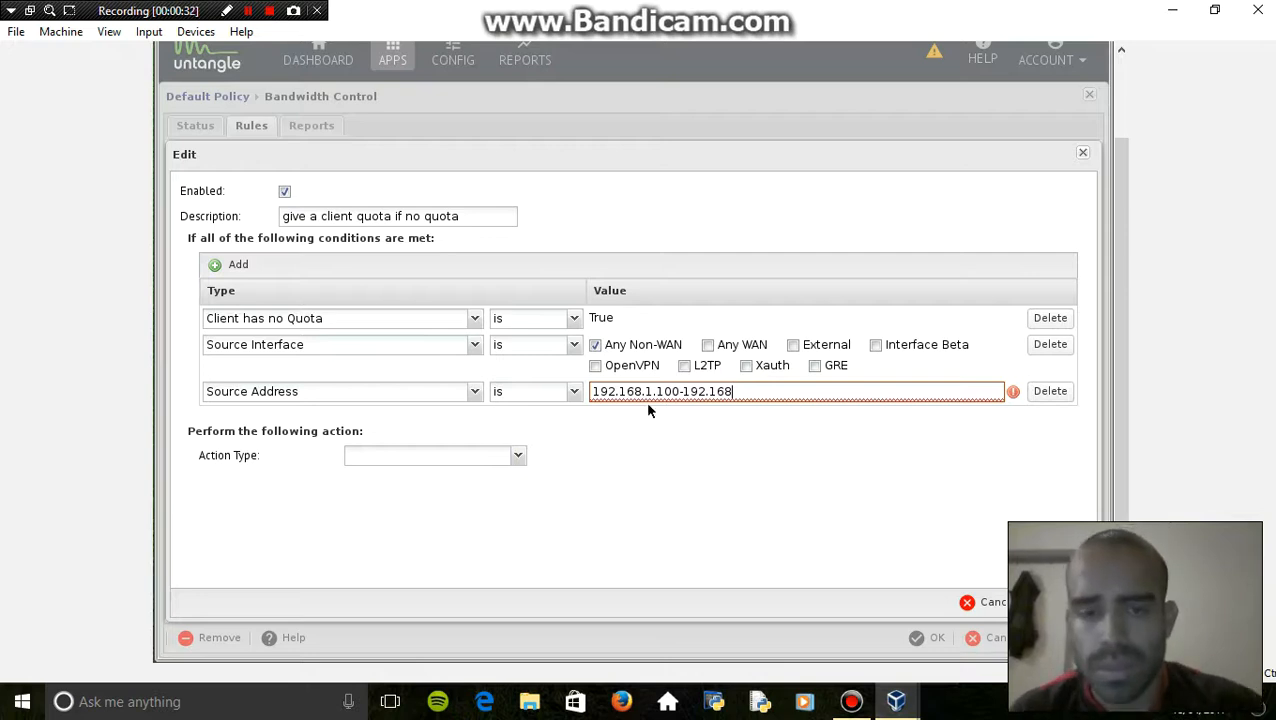
{"action": "type", "text": ".1.200"}
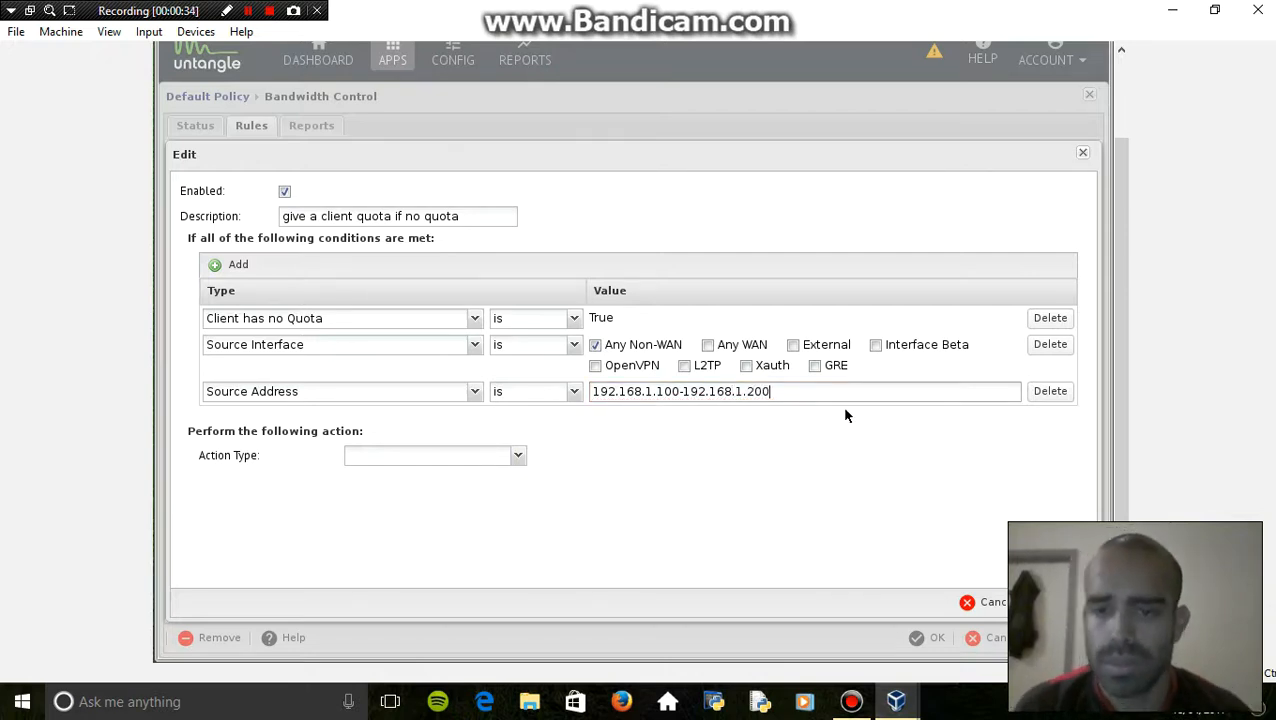
- Set the rule's action to Set Priority with the priority Limited Severely, and confirm the rule
{"action": "left_click", "coordinate": [523, 456]}
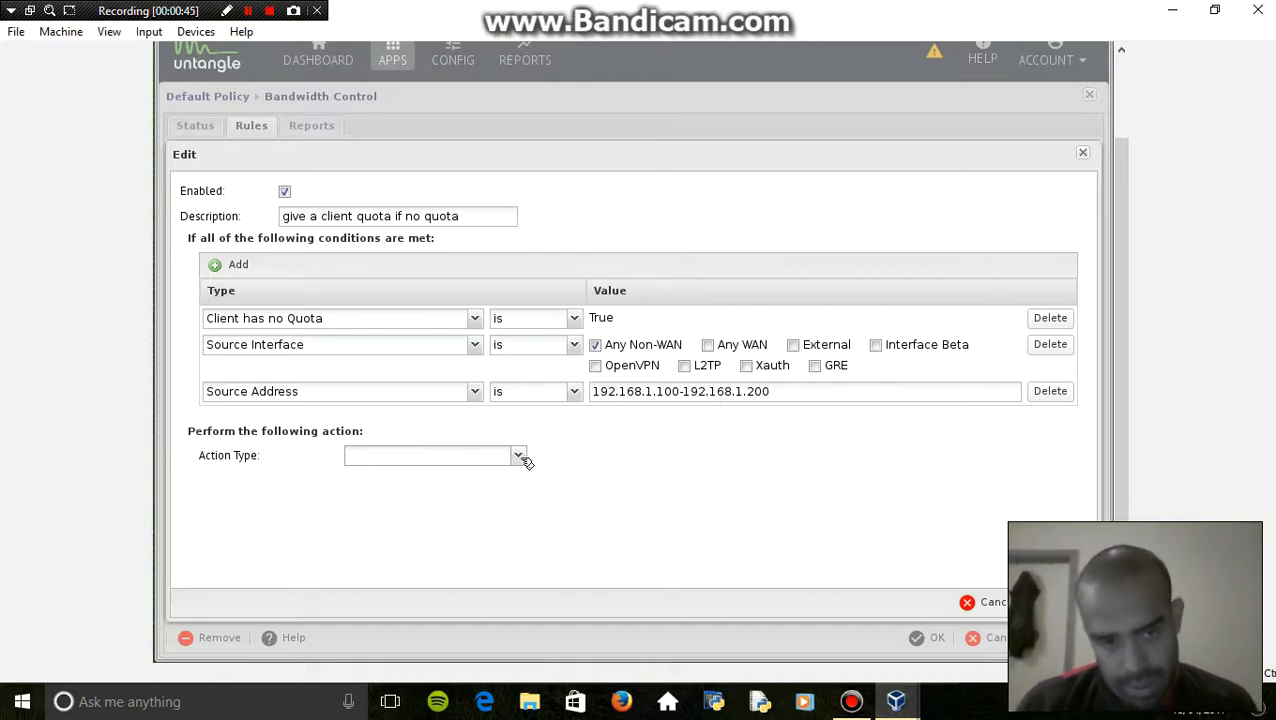
{"action": "left_click", "coordinate": [522, 457]}
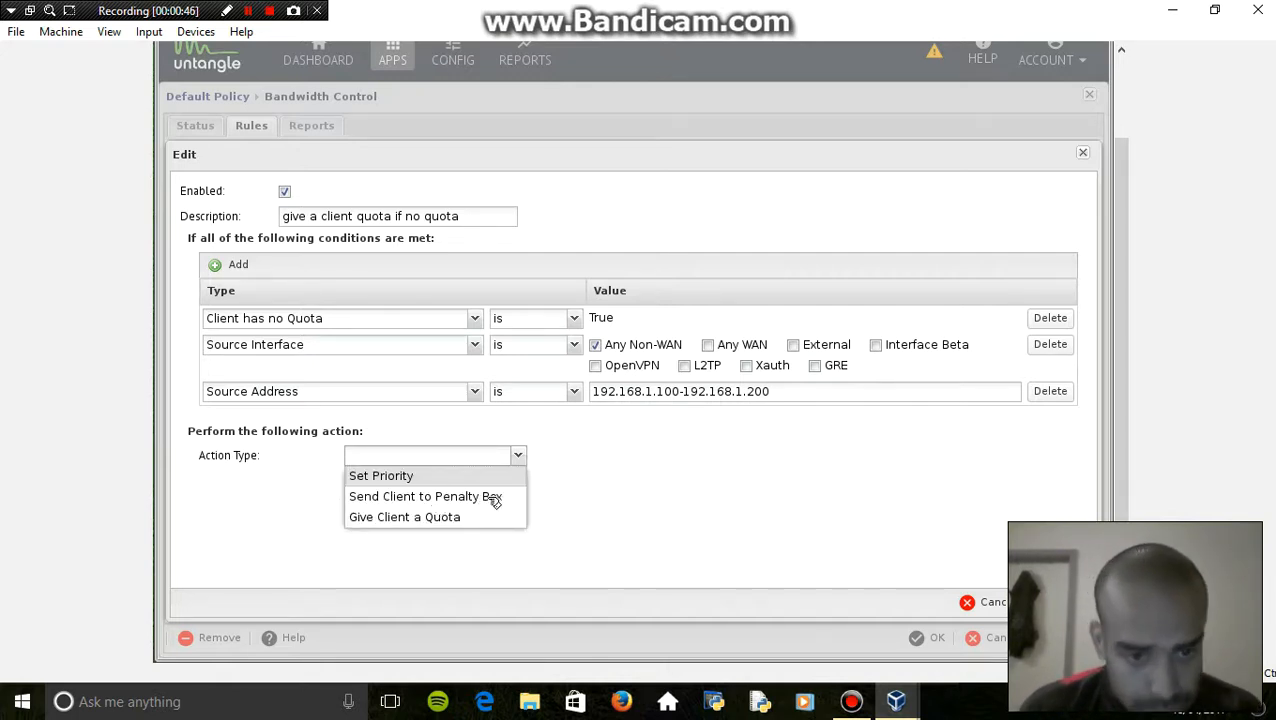
{"action": "left_click", "coordinate": [418, 477]}
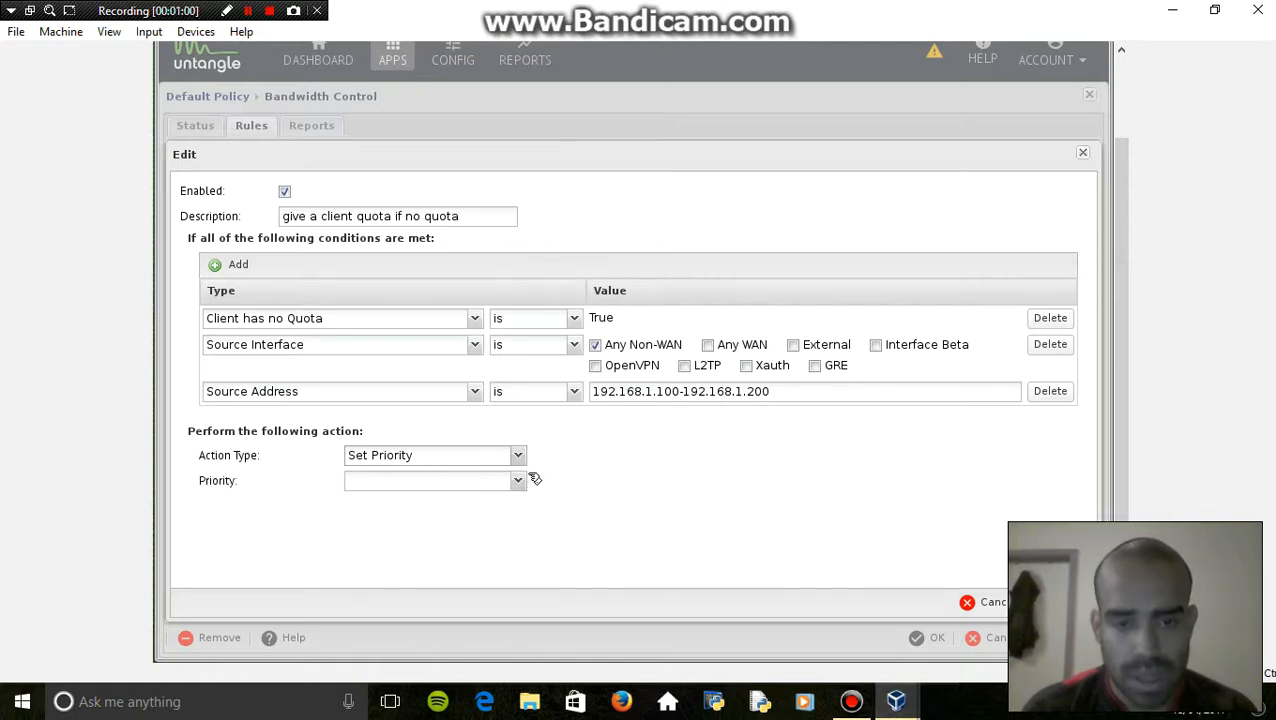
{"action": "left_click", "coordinate": [346, 484]}
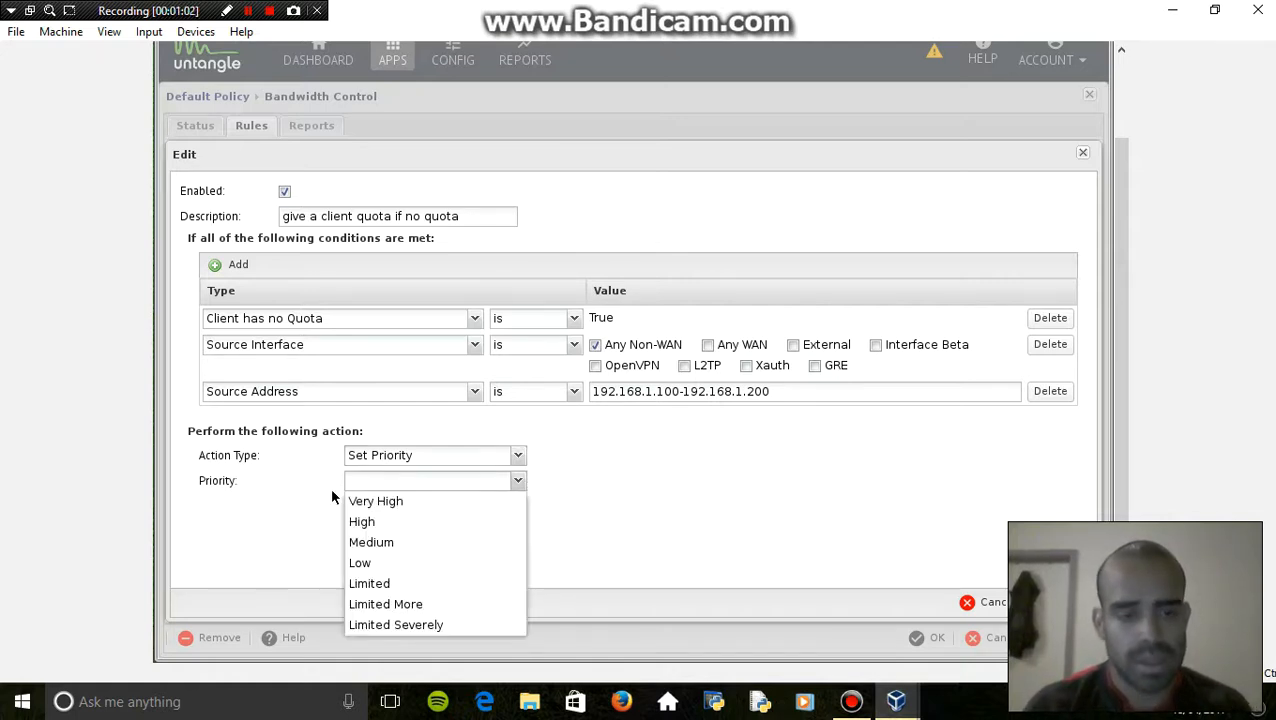
{"action": "left_click", "coordinate": [443, 625]}
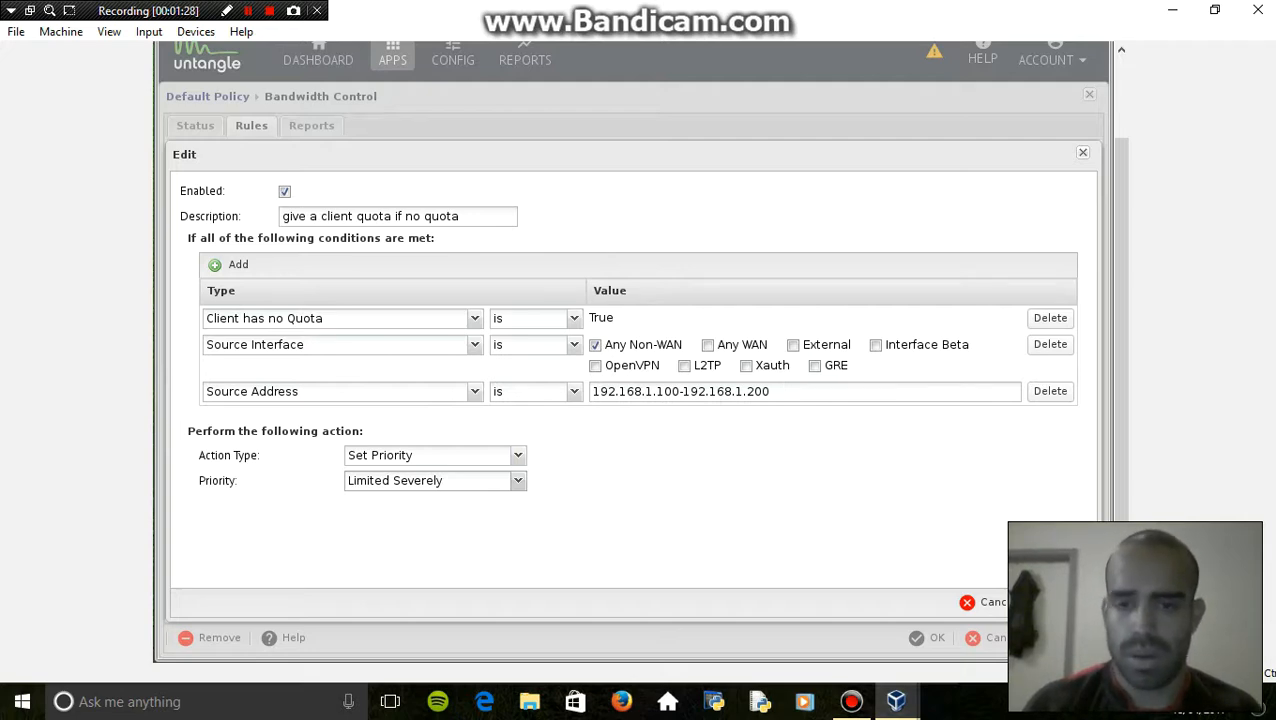
{"action": "left_click", "coordinate": [1058, 602]}
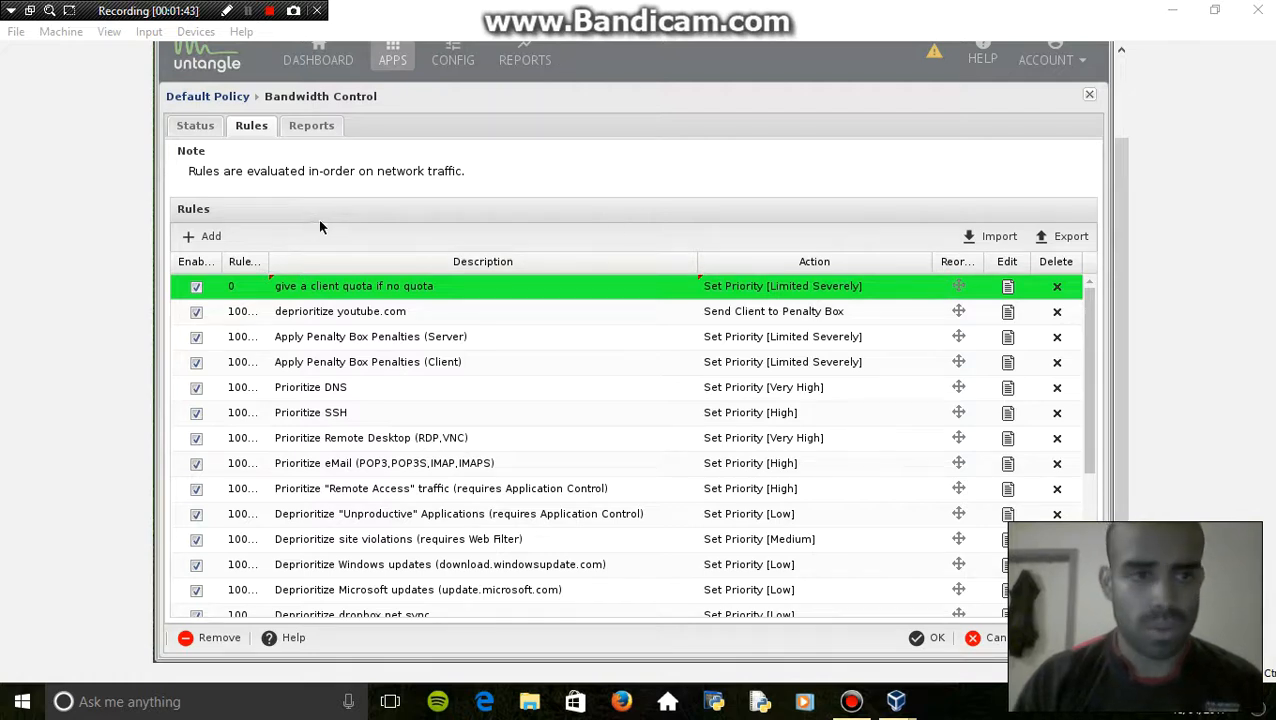
- Add a new Bandwidth Control rule with the description "penalize clients over quota"
{"action": "left_click", "coordinate": [191, 234]}
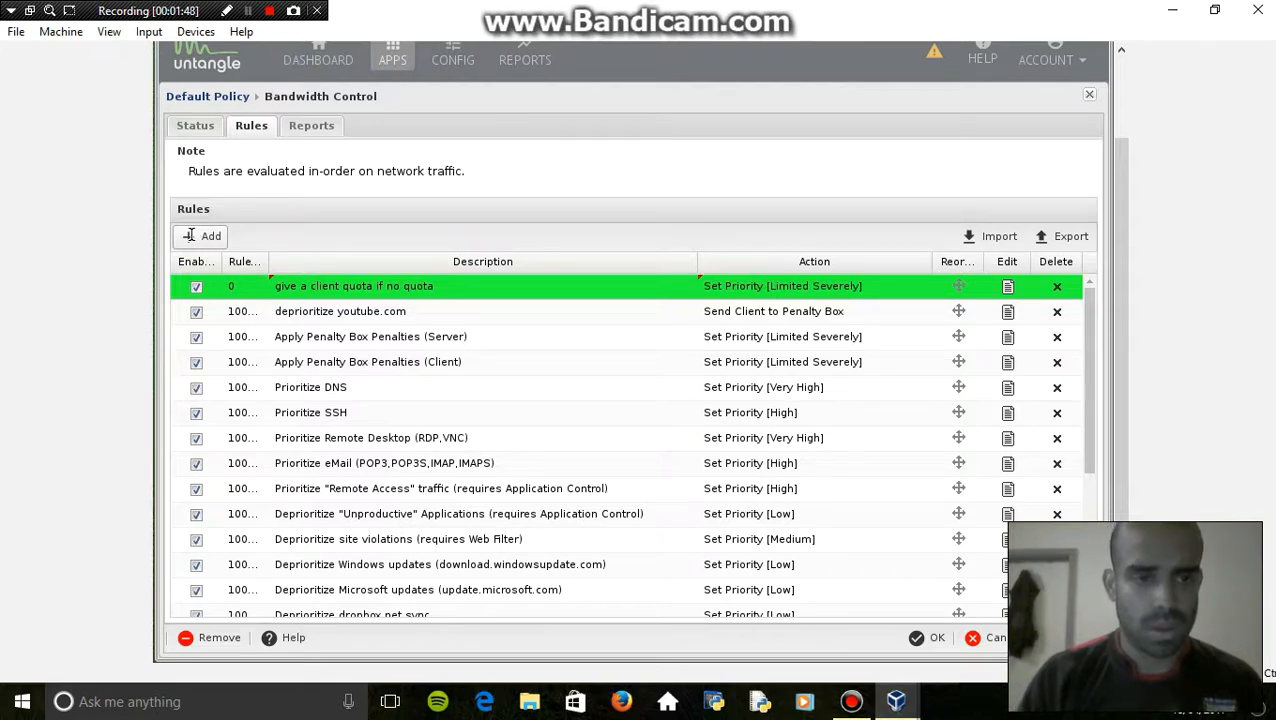
{"action": "left_click", "coordinate": [199, 238]}
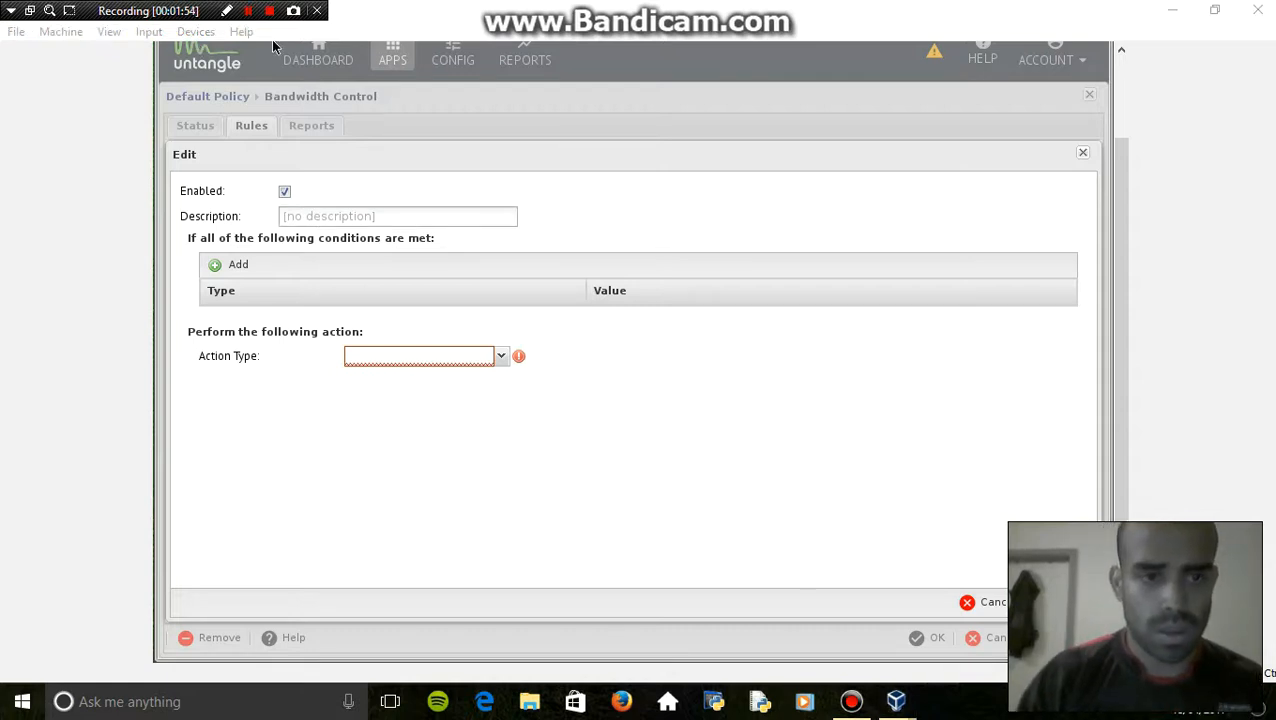
{"action": "left_click", "coordinate": [311, 218]}
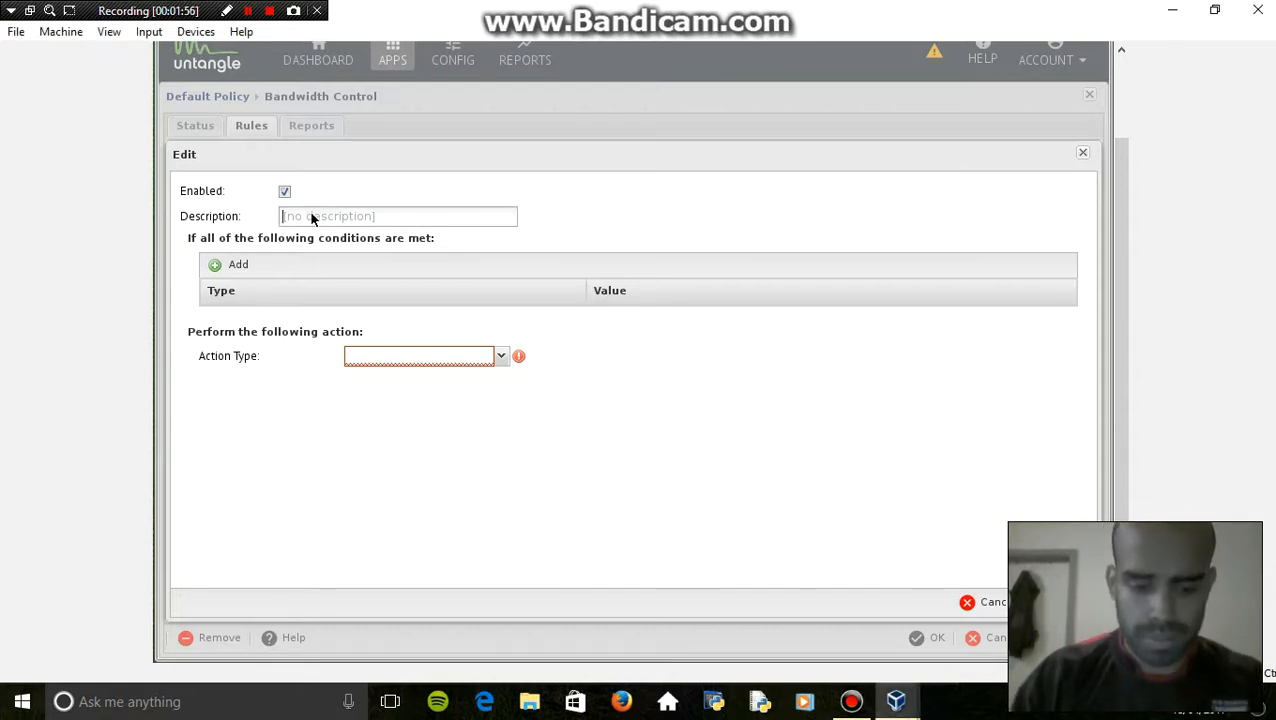
{"action": "type", "text": "penal"}
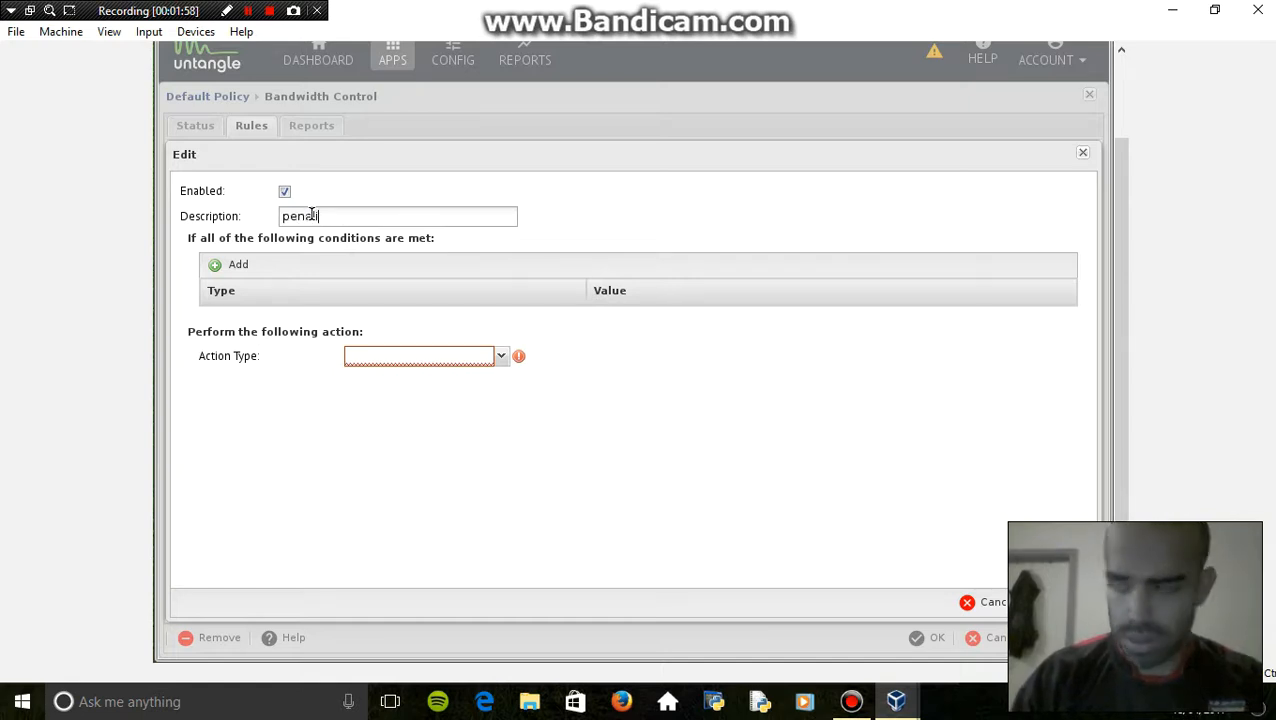
{"action": "type", "text": "iz"}
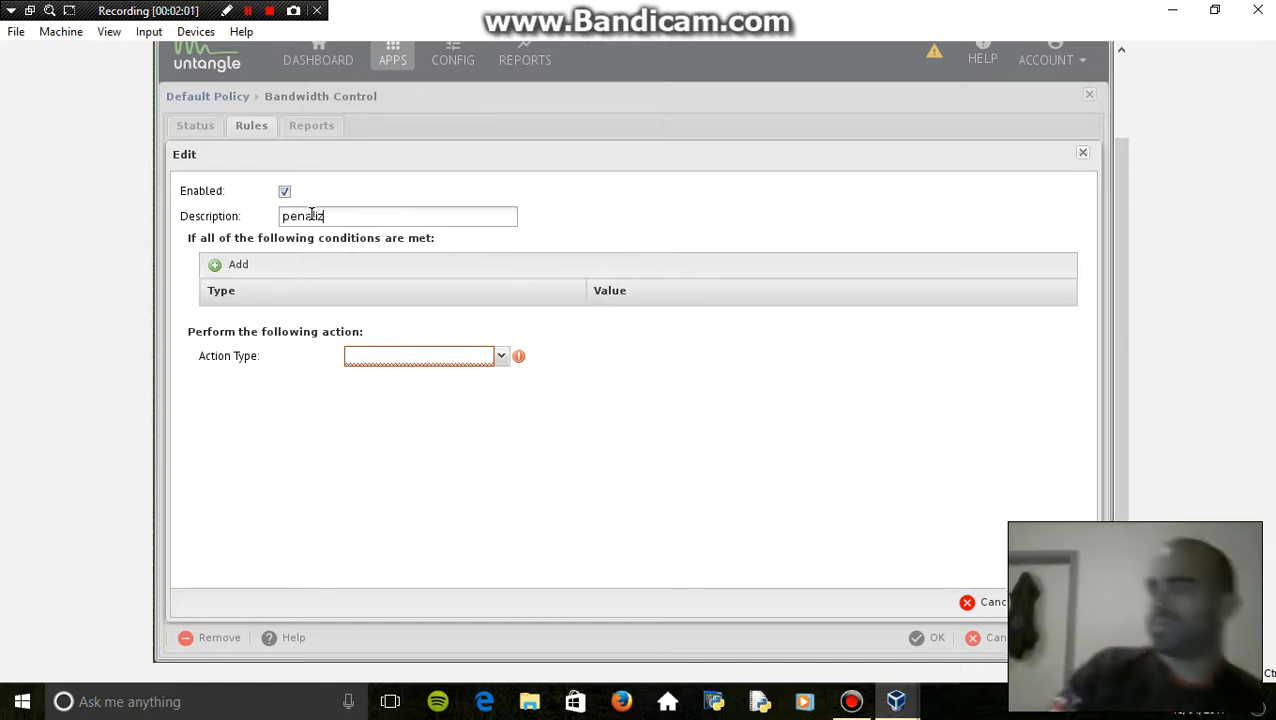
{"action": "type", "text": "e "}
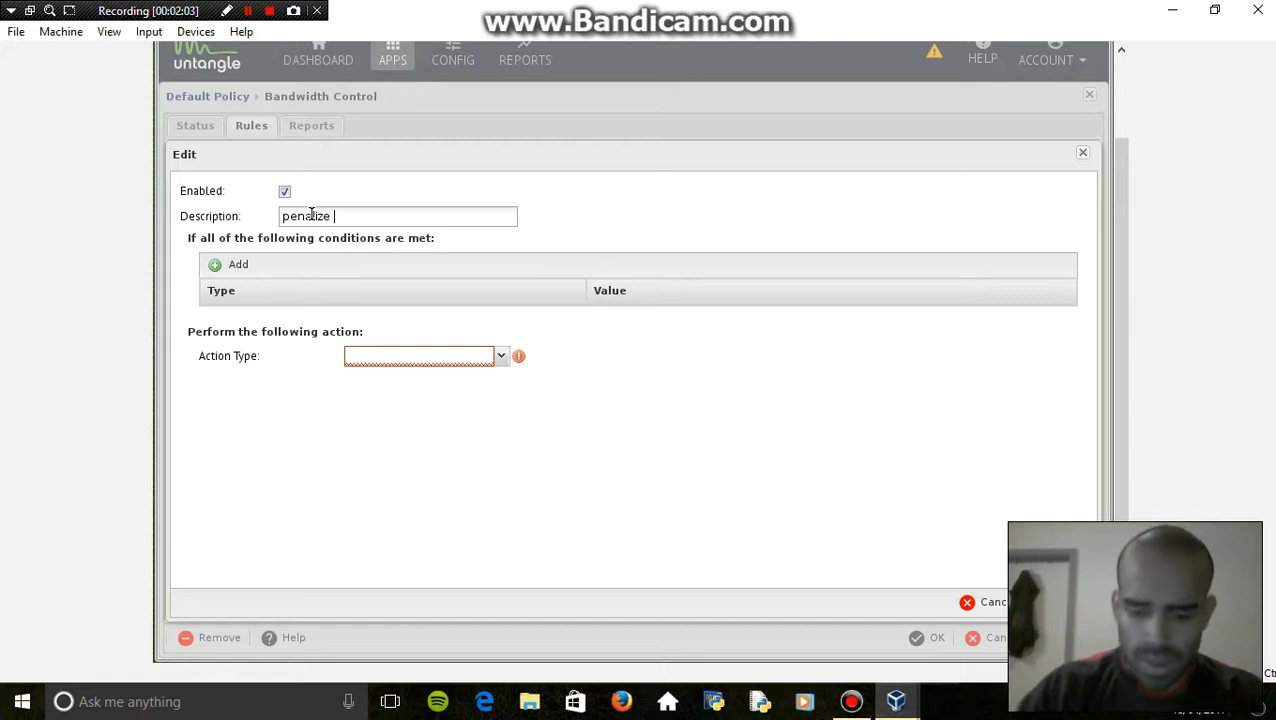
{"action": "type", "text": "clients "}
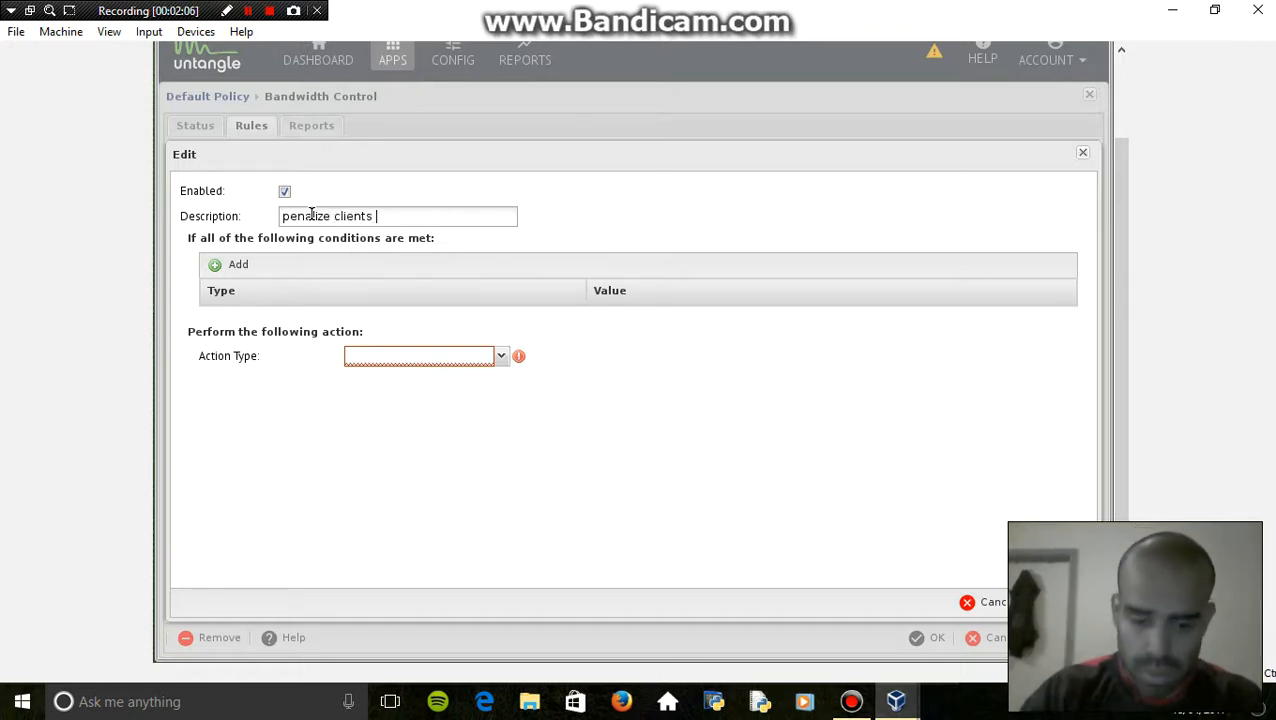
{"action": "type", "text": "o"}
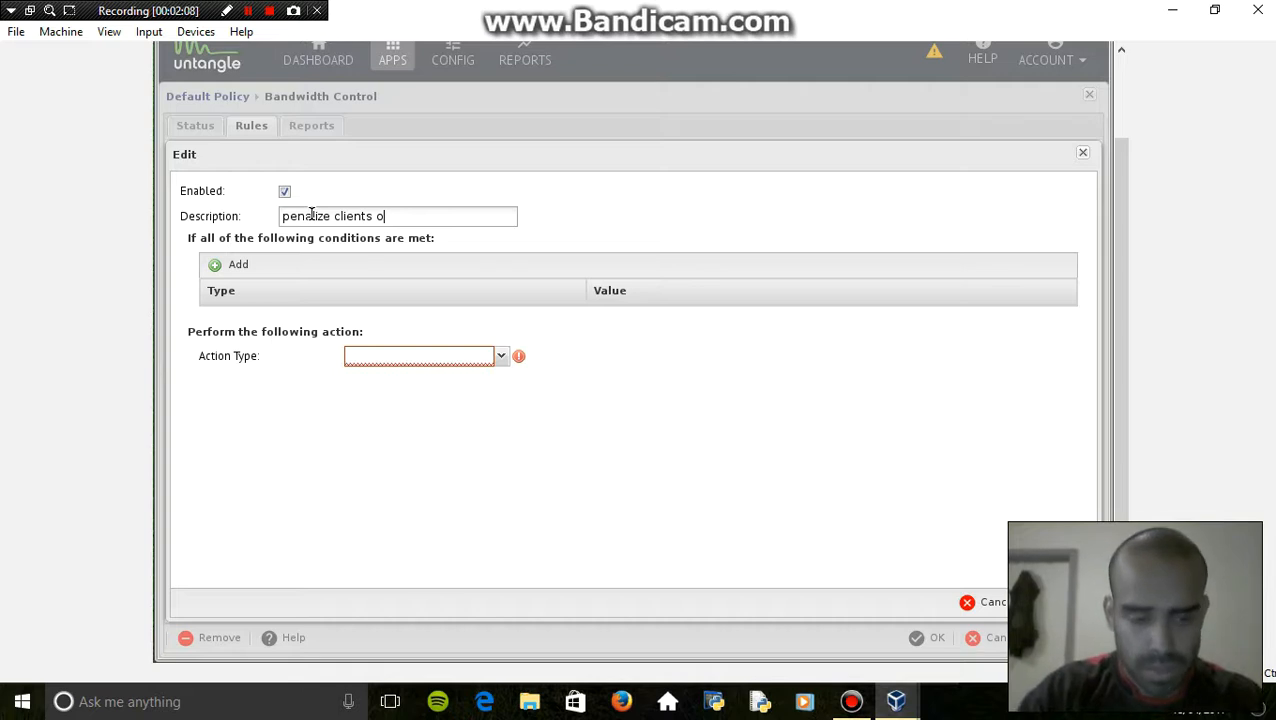
{"action": "type", "text": "ver quota"}
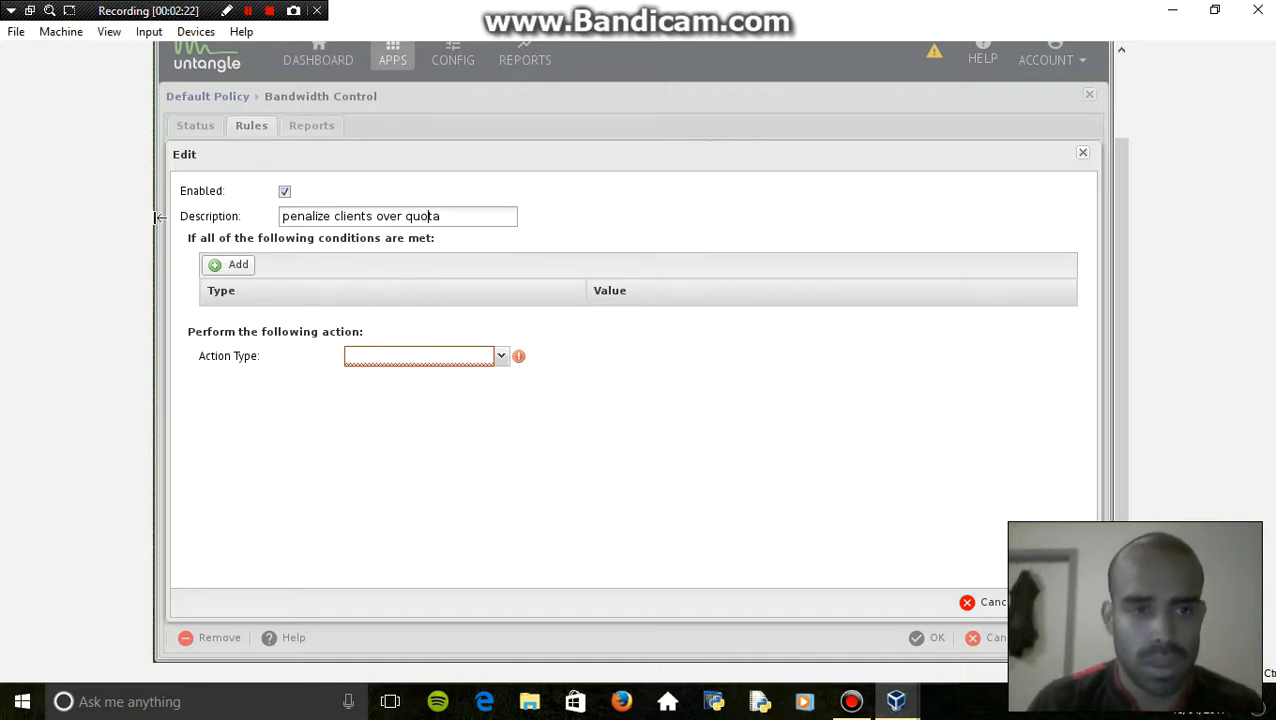
- Add a condition to the rule with the type Client has exceeded Quota, matching when it is true
{"action": "left_click", "coordinate": [228, 265]}
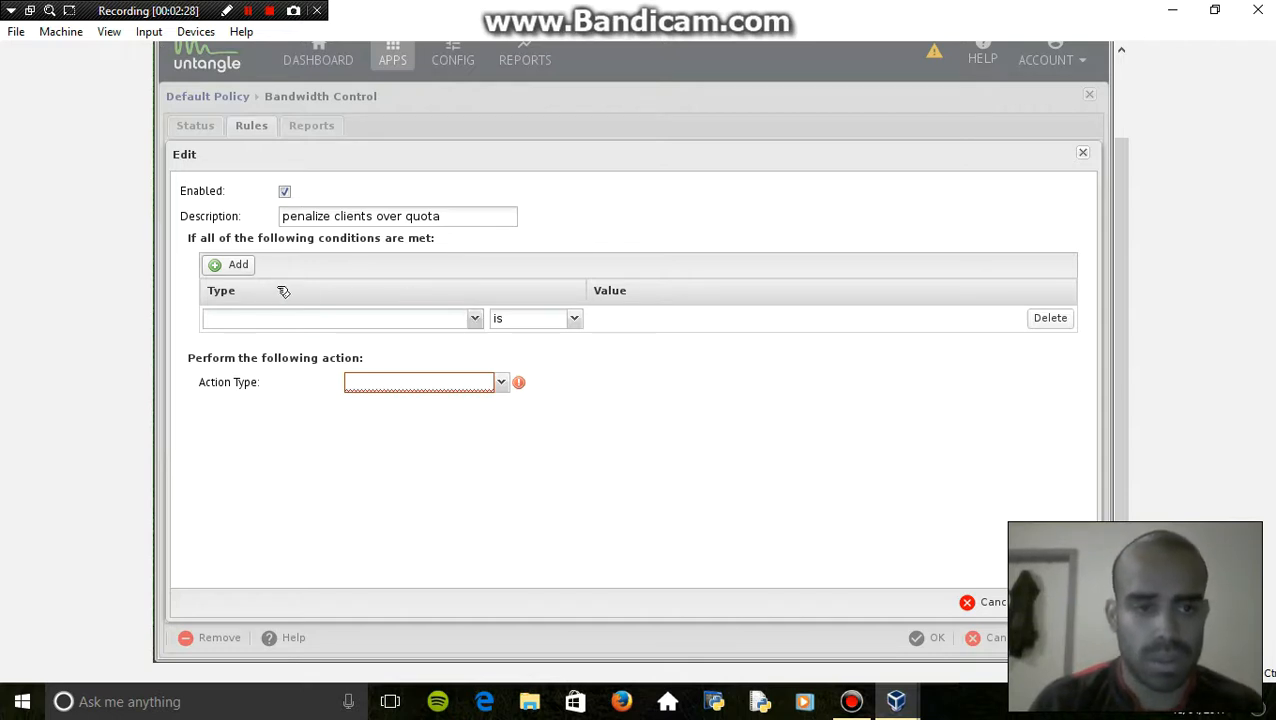
{"action": "left_click", "coordinate": [475, 318]}
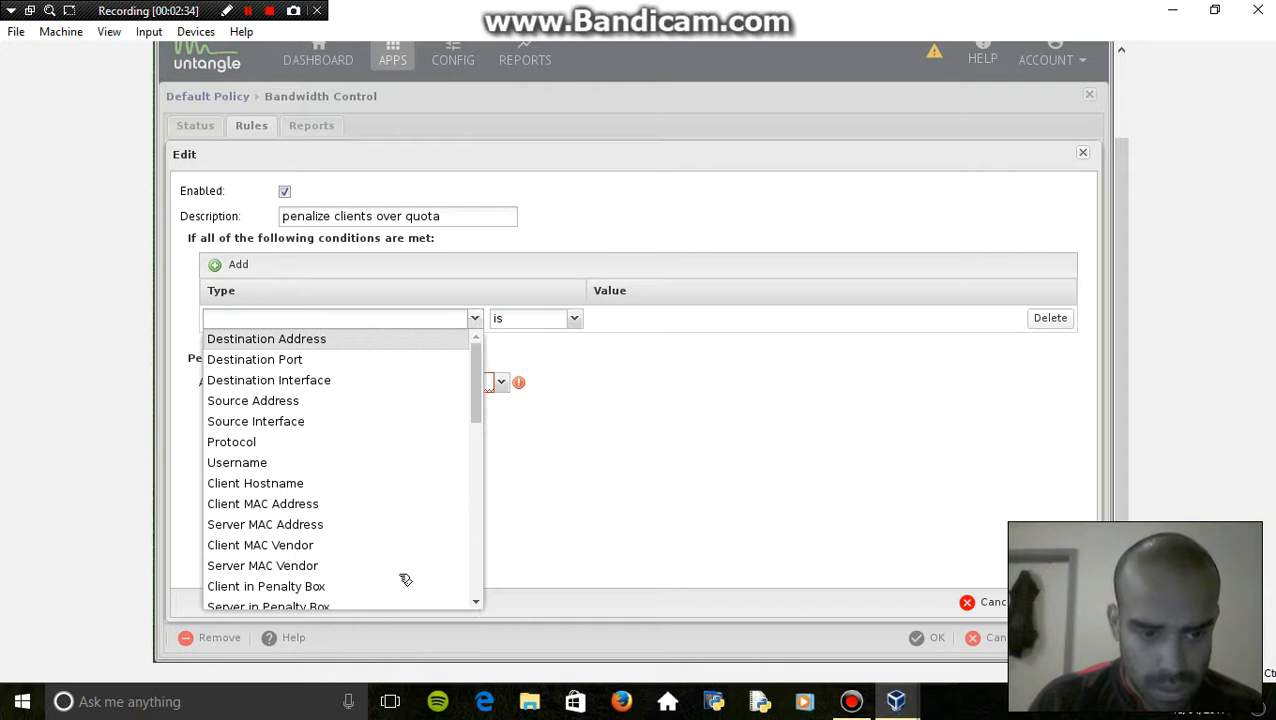
{"action": "left_click", "coordinate": [476, 603]}
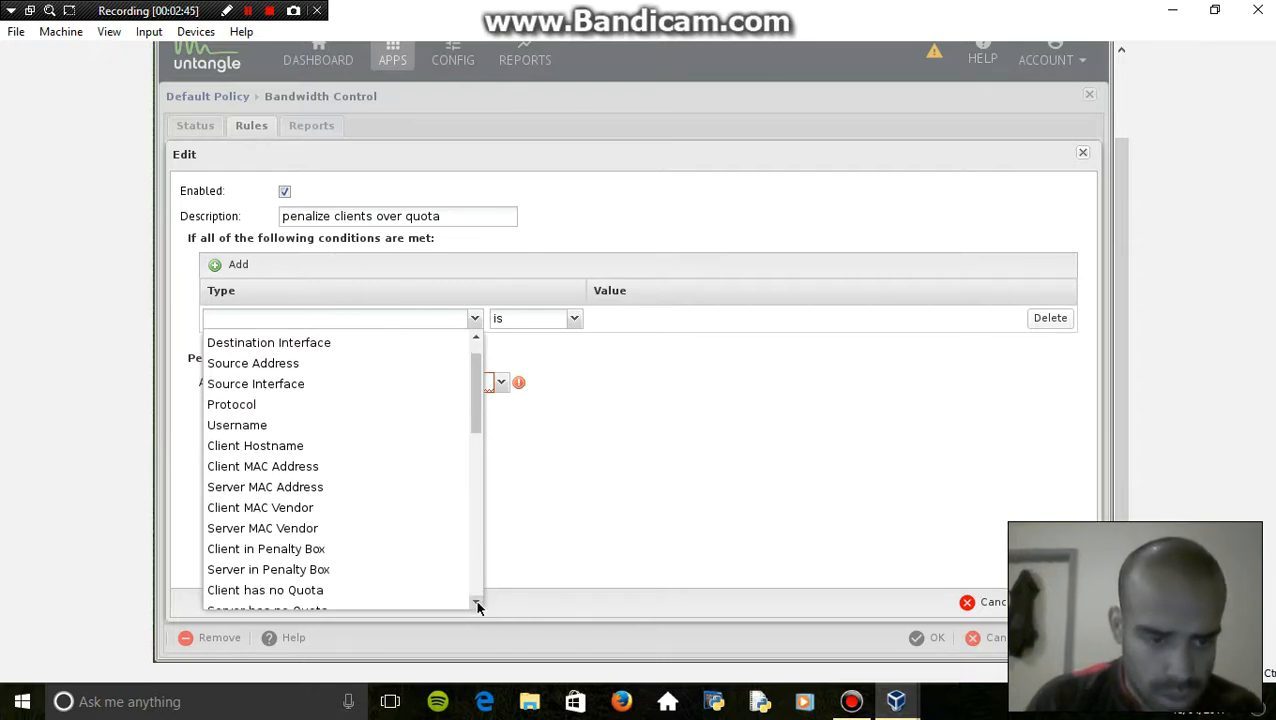
{"action": "left_click", "coordinate": [476, 603]}
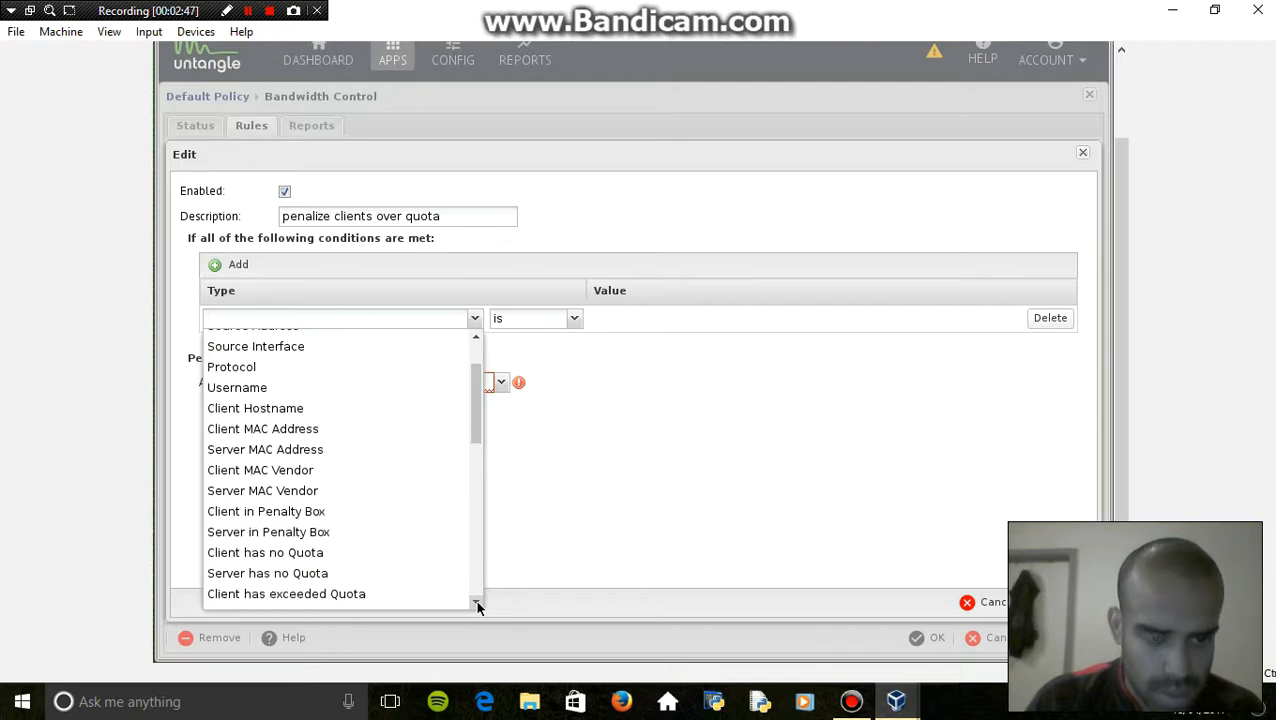
{"action": "left_click", "coordinate": [340, 595]}
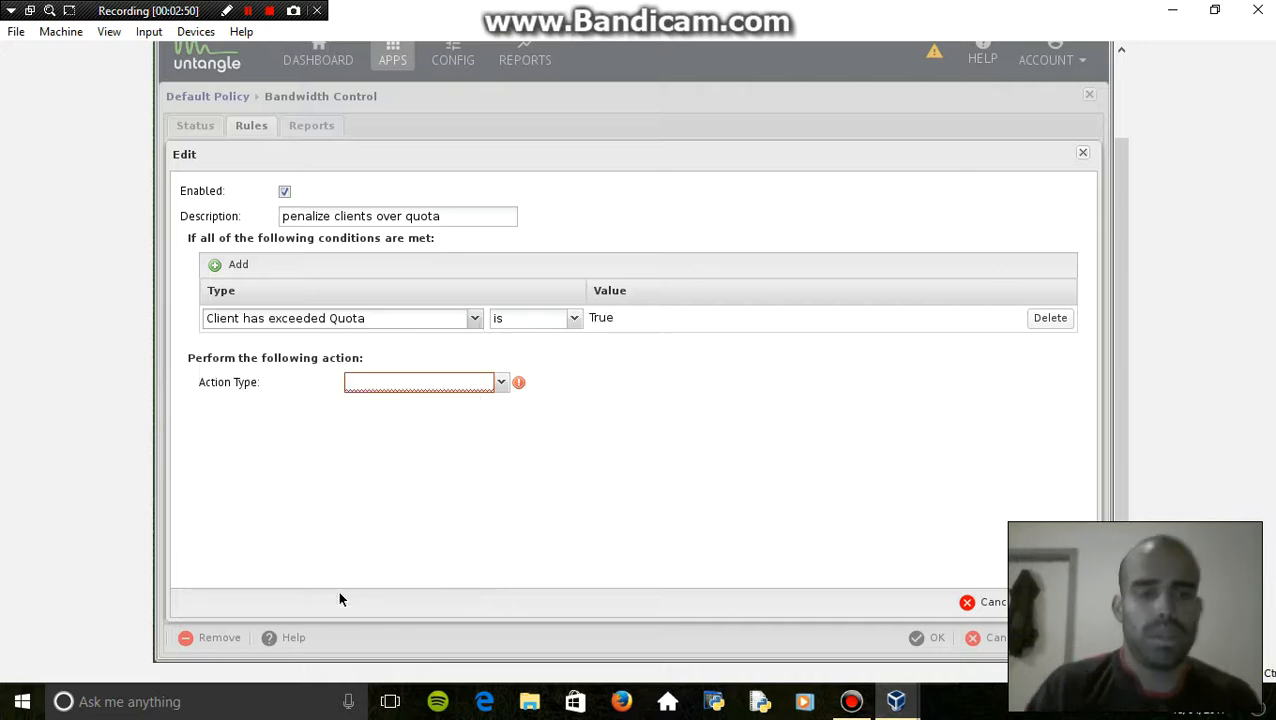
- Set the penalty rule's action to Set Priority with the priority Limited Severely, and confirm the rule
{"action": "left_click", "coordinate": [503, 383]}
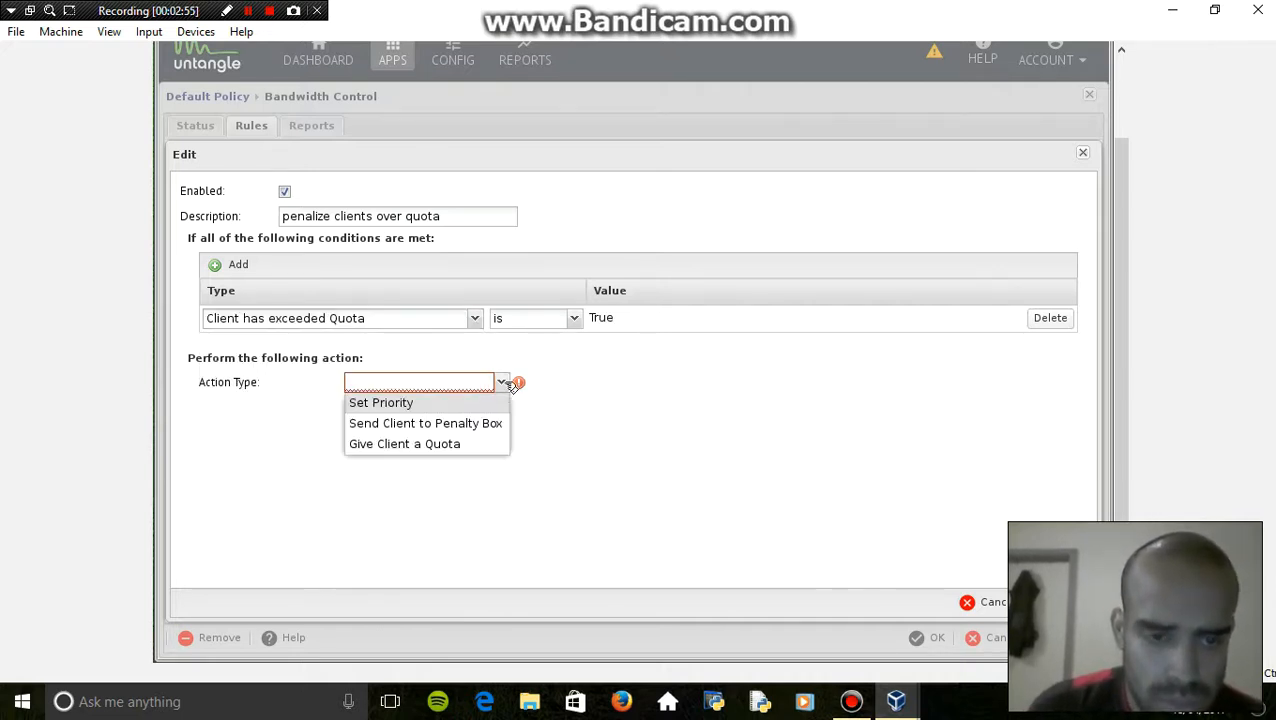
{"action": "left_click", "coordinate": [436, 405]}
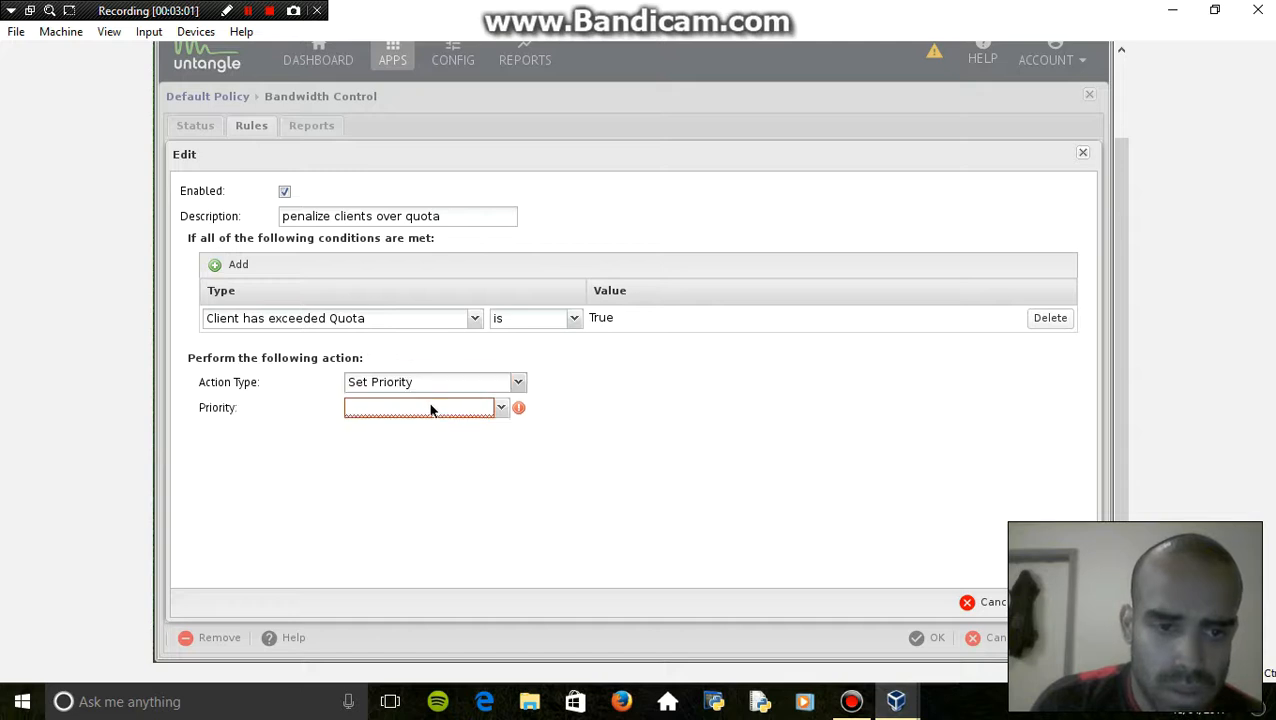
{"action": "left_click", "coordinate": [501, 409]}
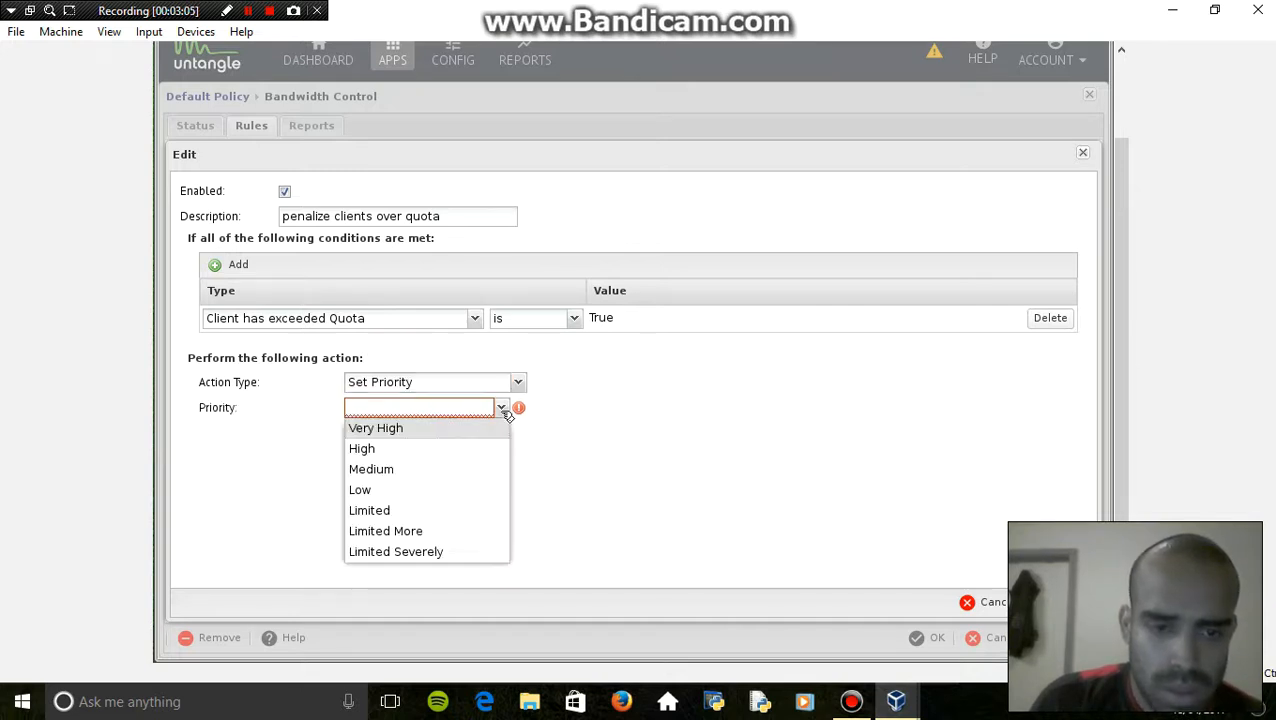
{"action": "left_click", "coordinate": [430, 554]}
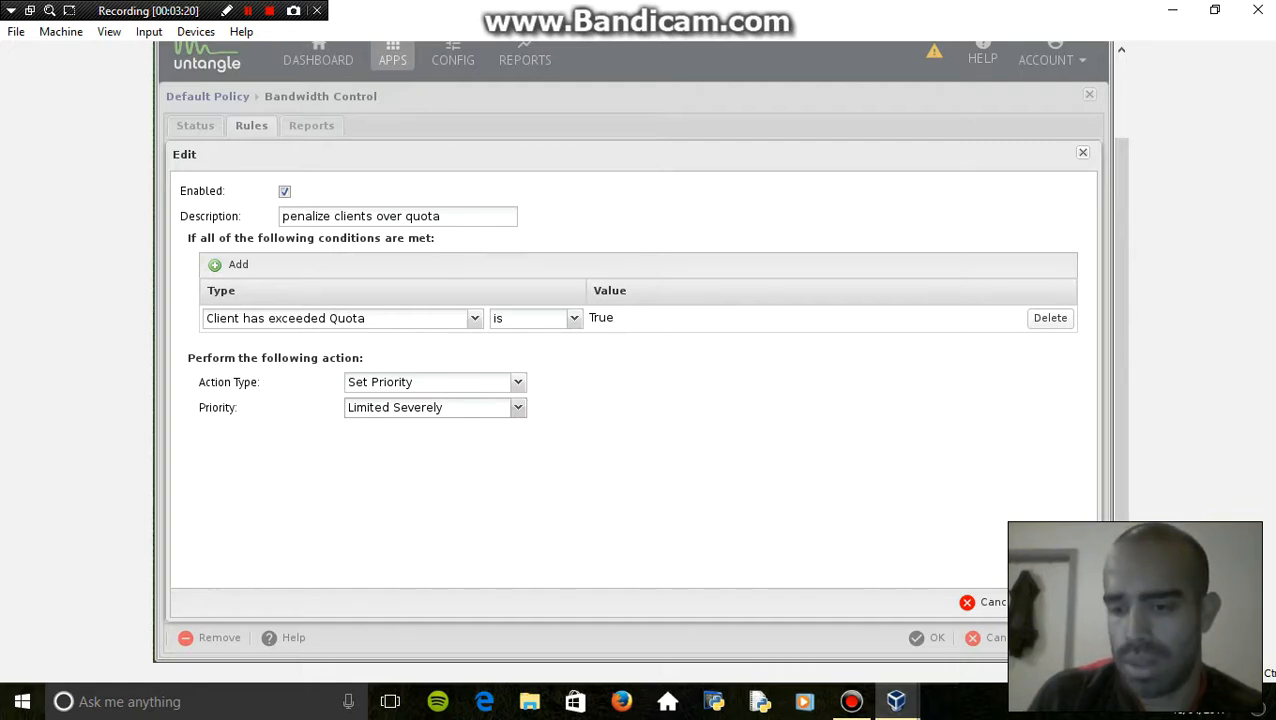
{"action": "left_click", "coordinate": [1060, 602]}
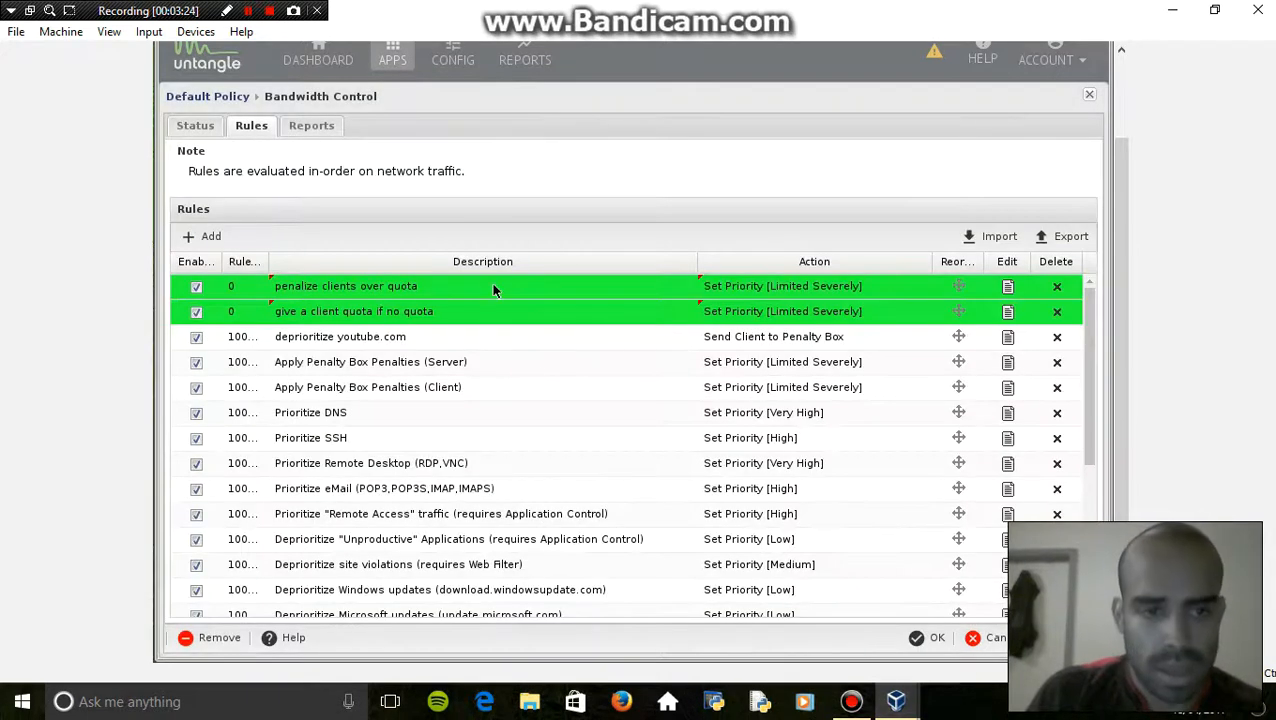
- Change the action of the "give a client quota if no quota" rule to Give Client a Quota, expiring at End of Day
{"action": "left_click", "coordinate": [1008, 312]}
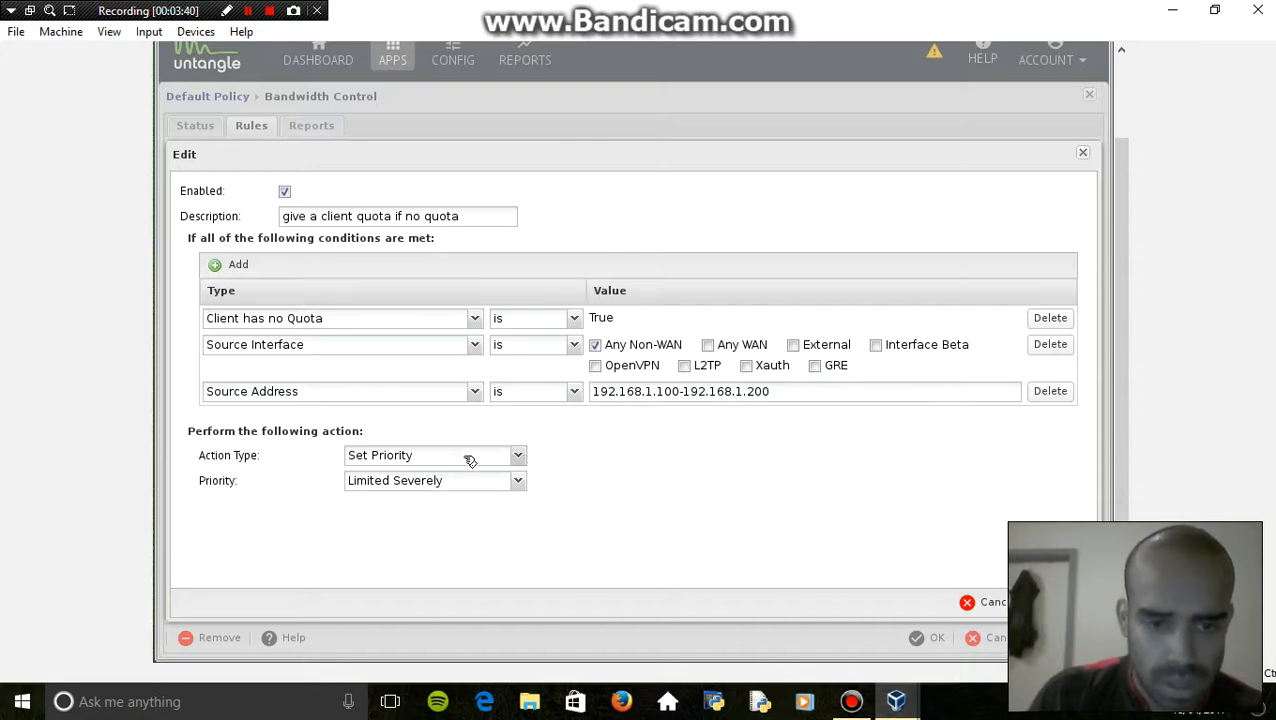
{"action": "left_click", "coordinate": [516, 459]}
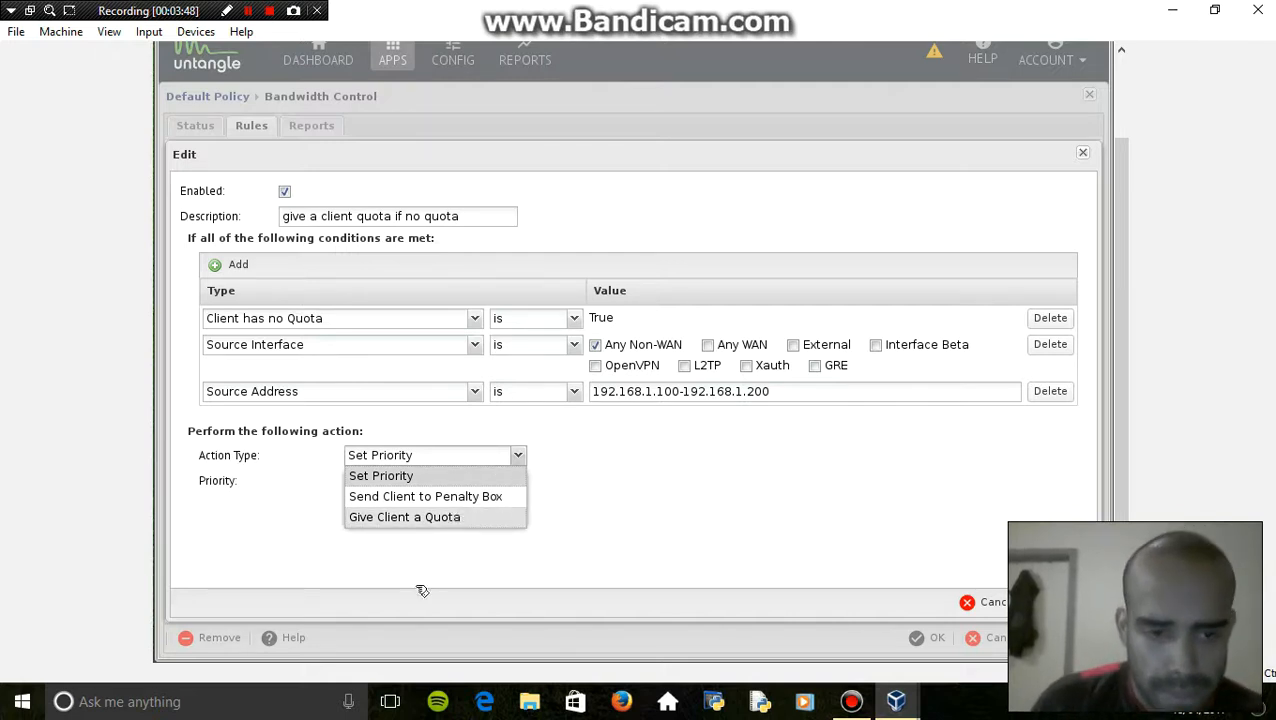
{"action": "left_click", "coordinate": [450, 518]}
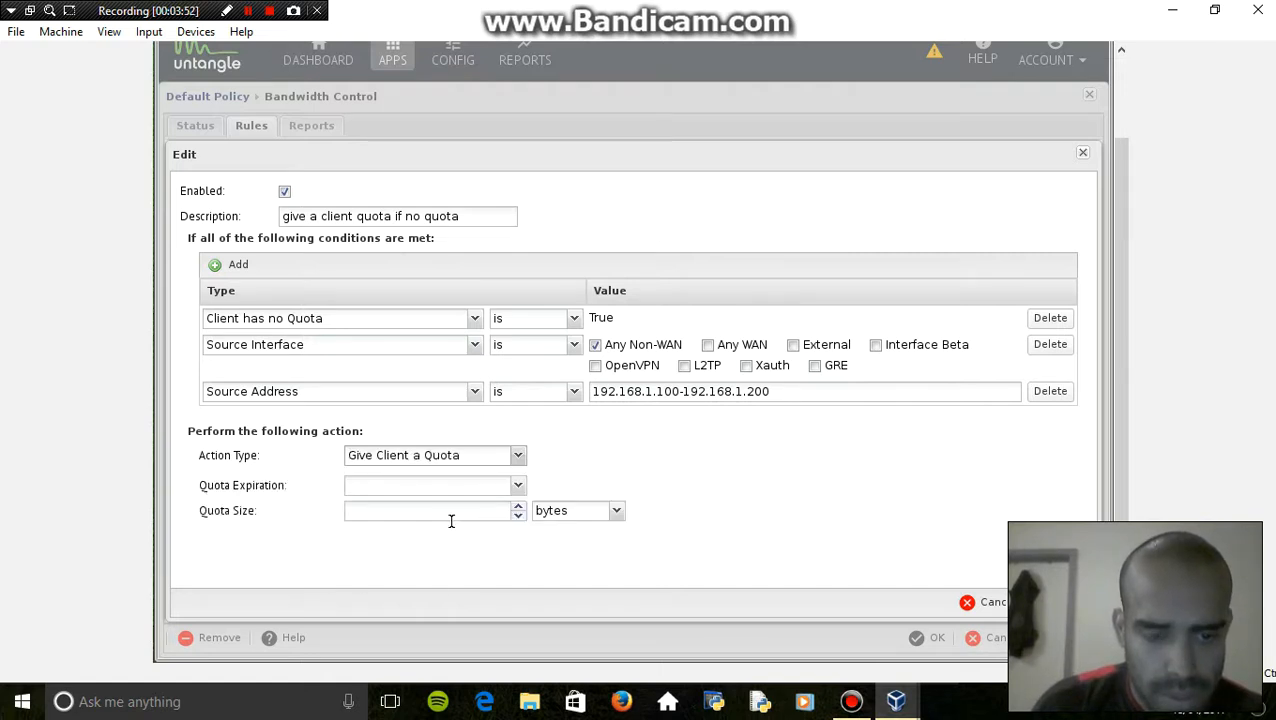
{"action": "left_click", "coordinate": [510, 485]}
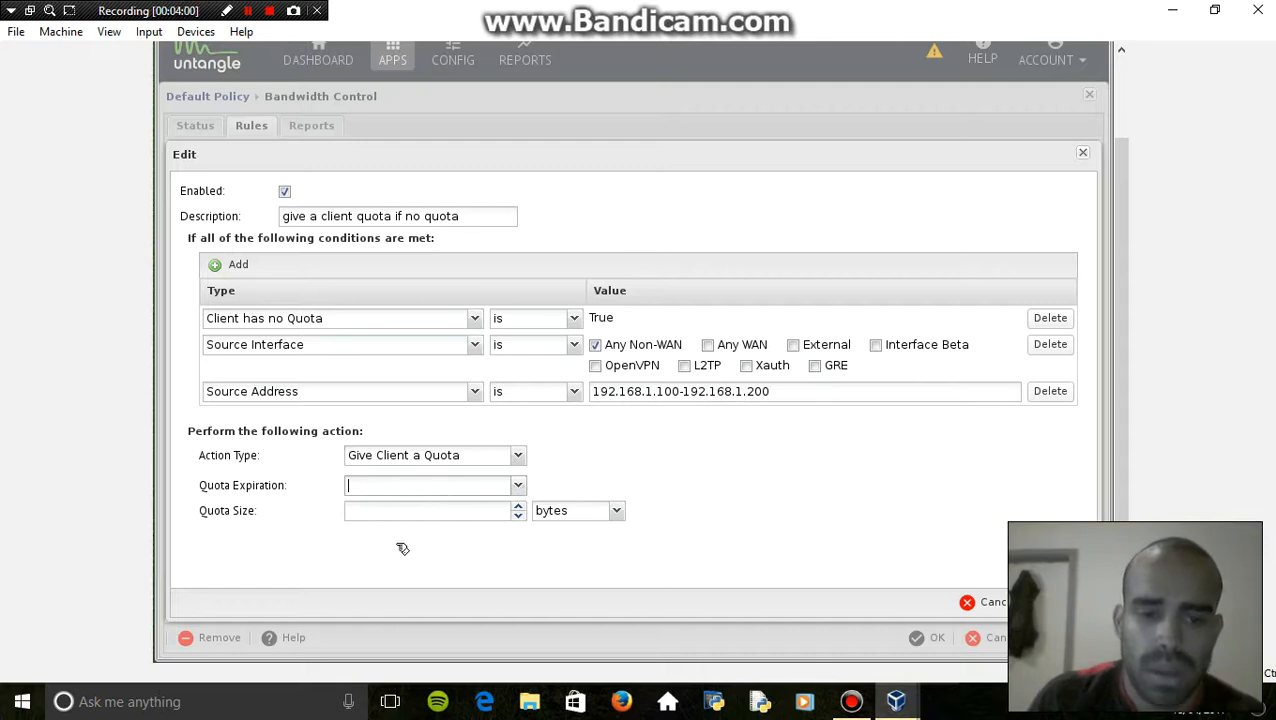
{"action": "left_click", "coordinate": [518, 485]}
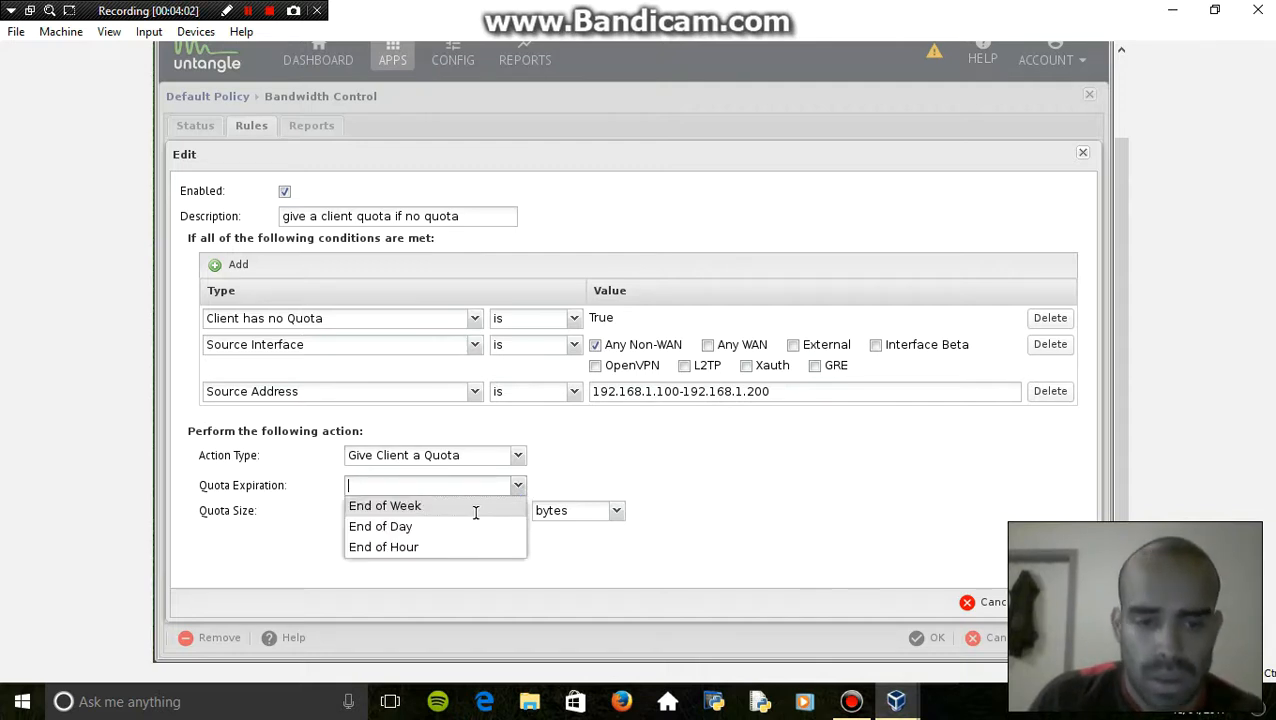
{"action": "left_click", "coordinate": [382, 530]}
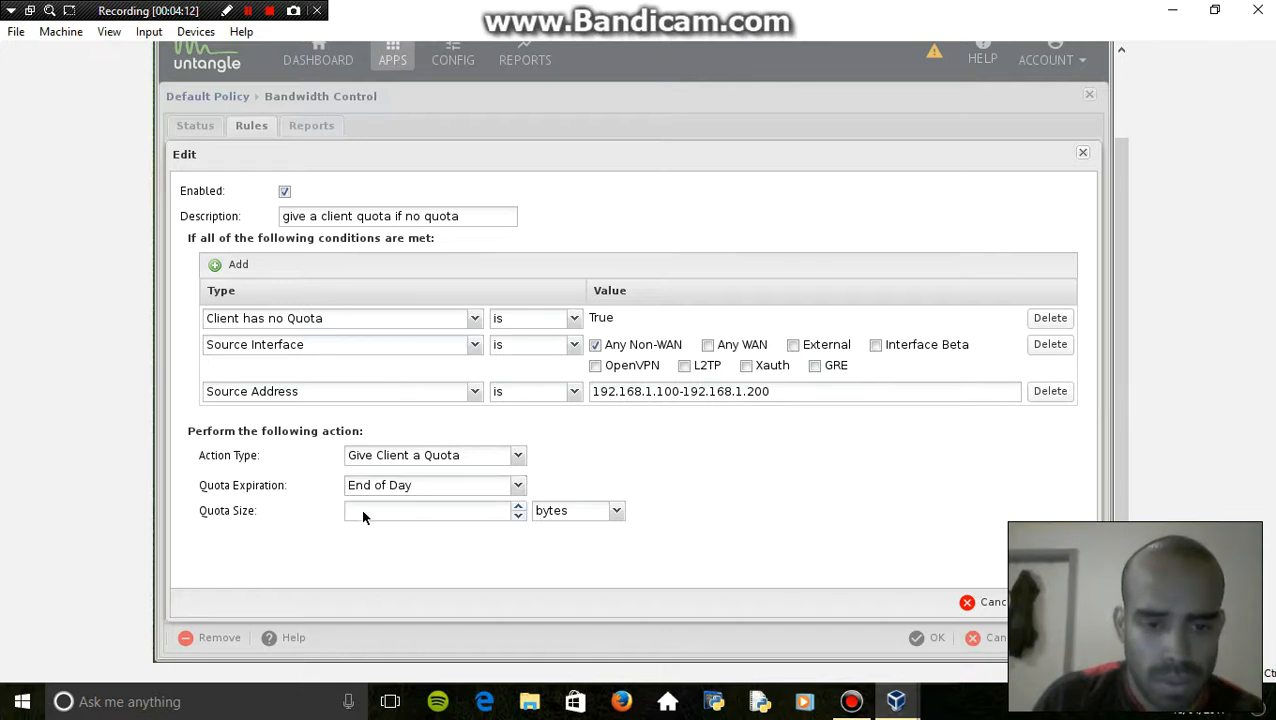
- Set the quota size to 5 Megabytes, then confirm the rule and save the Bandwidth Control settings
{"action": "left_click", "coordinate": [361, 510]}
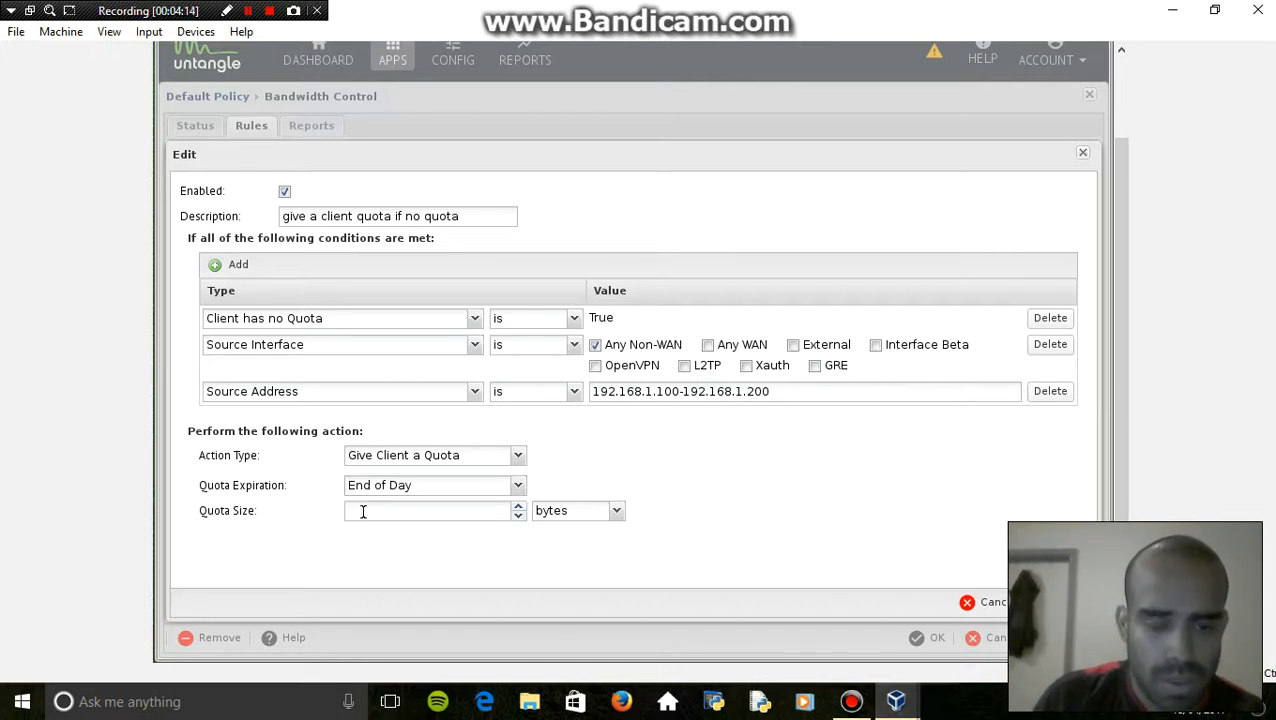
{"action": "left_click", "coordinate": [617, 511]}
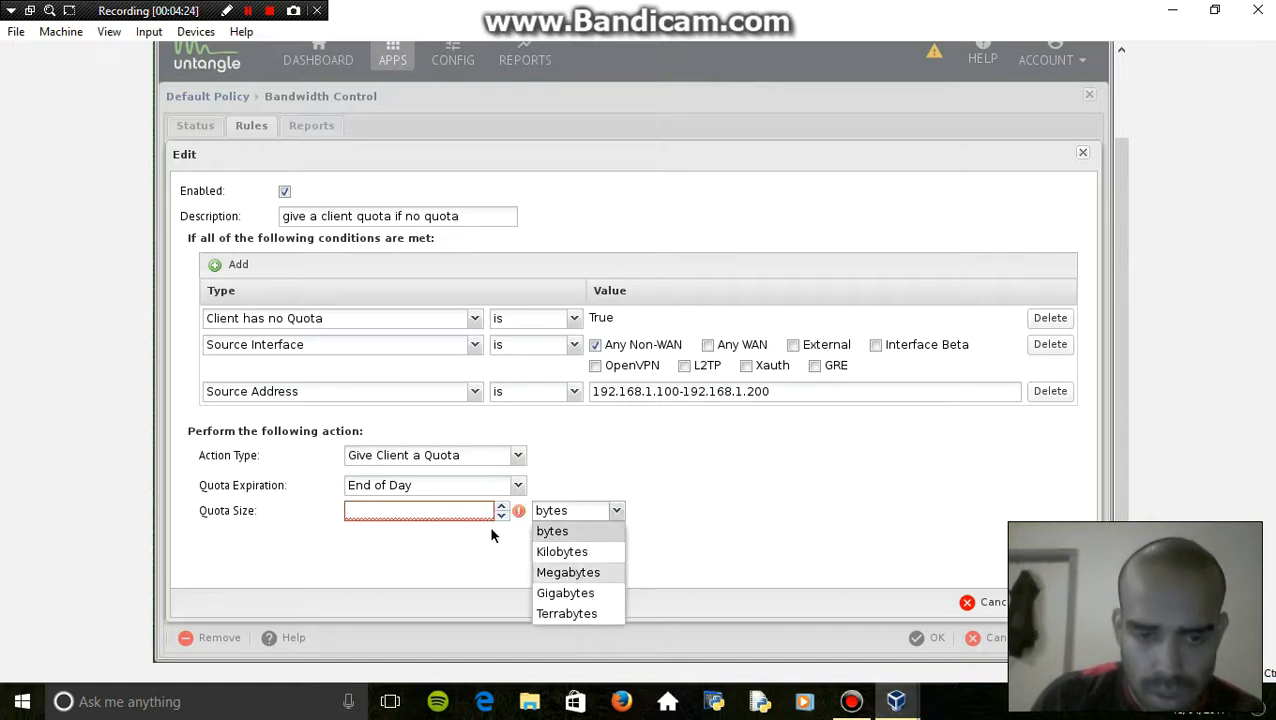
{"action": "key", "text": "Return"}
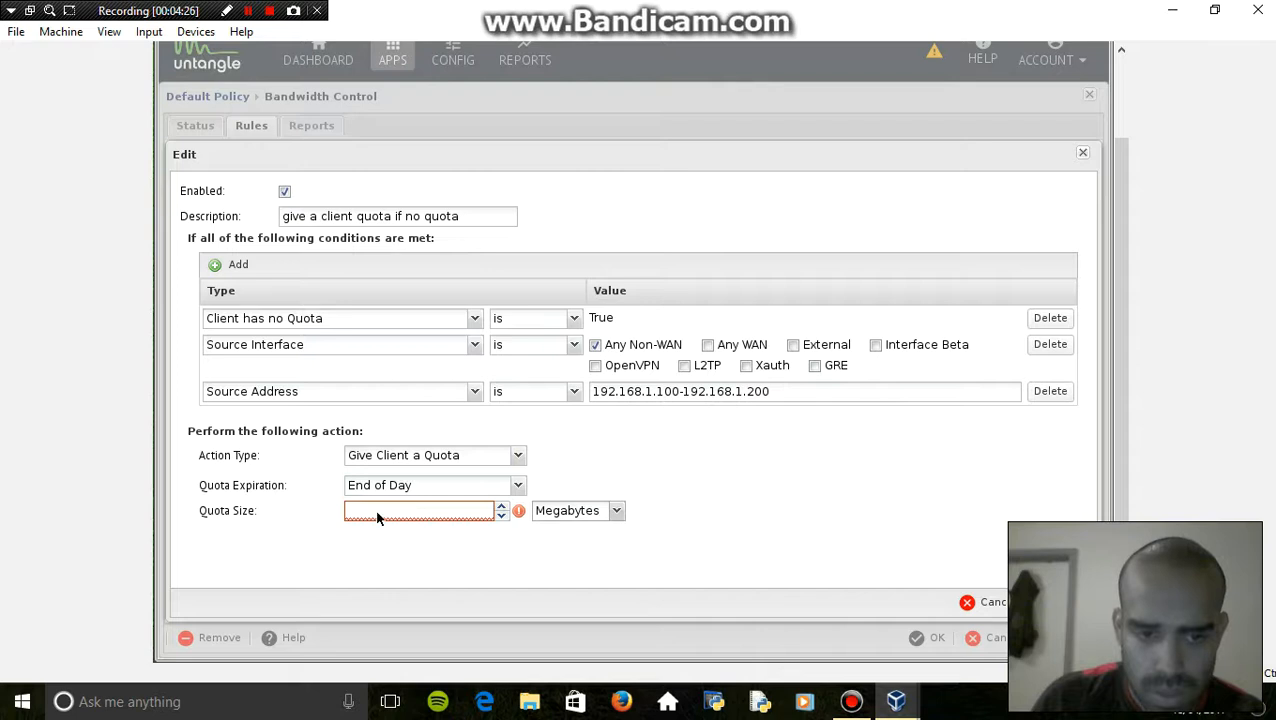
{"action": "left_click", "coordinate": [379, 515]}
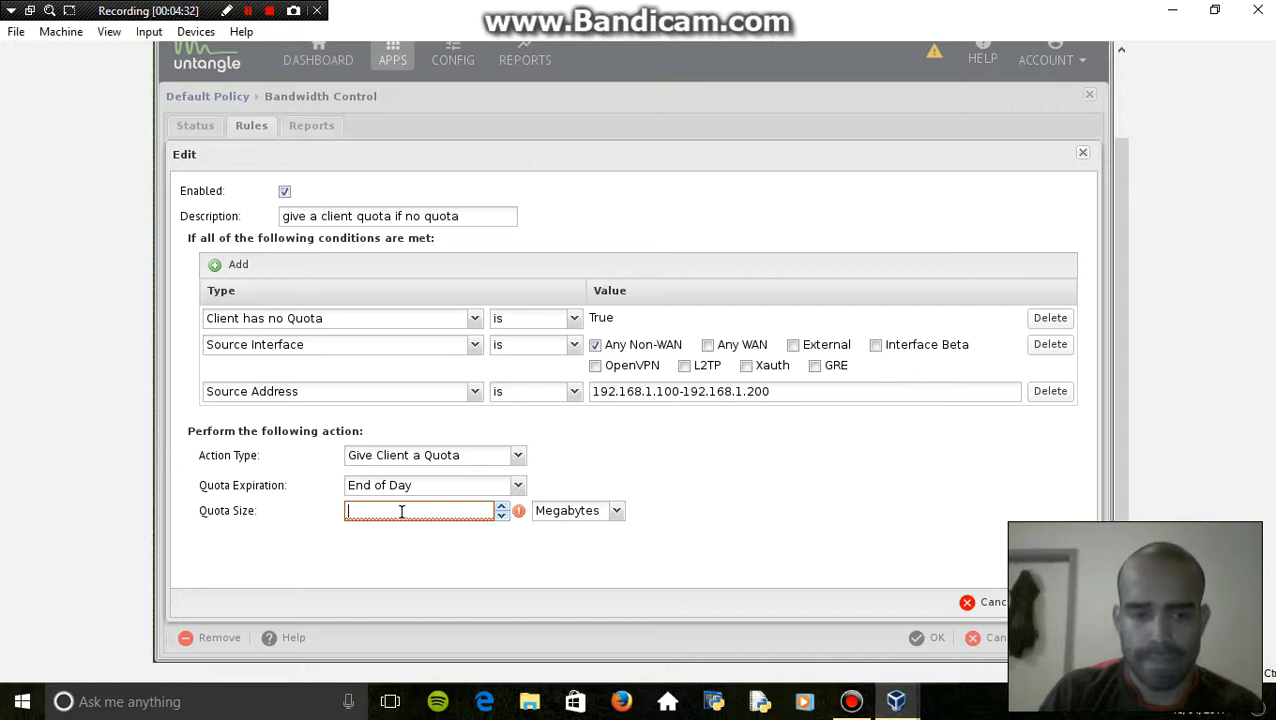
{"action": "type", "text": "5"}
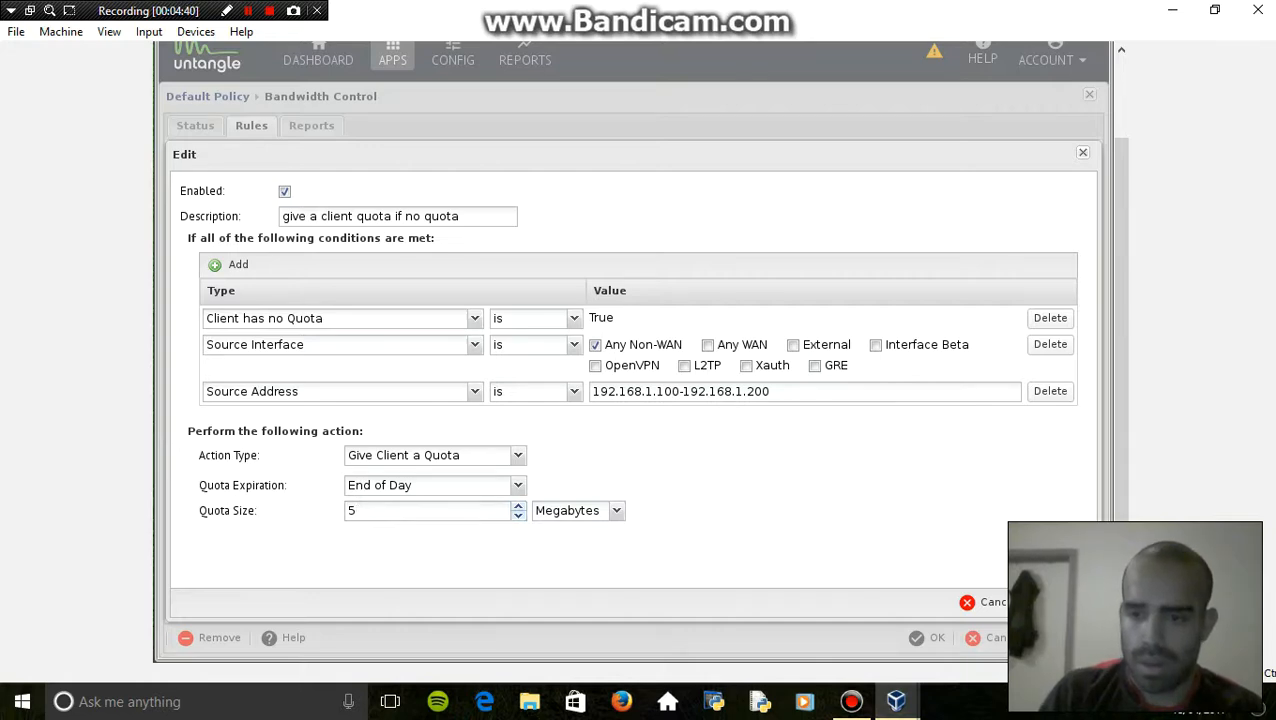
{"action": "key", "text": "Escape"}
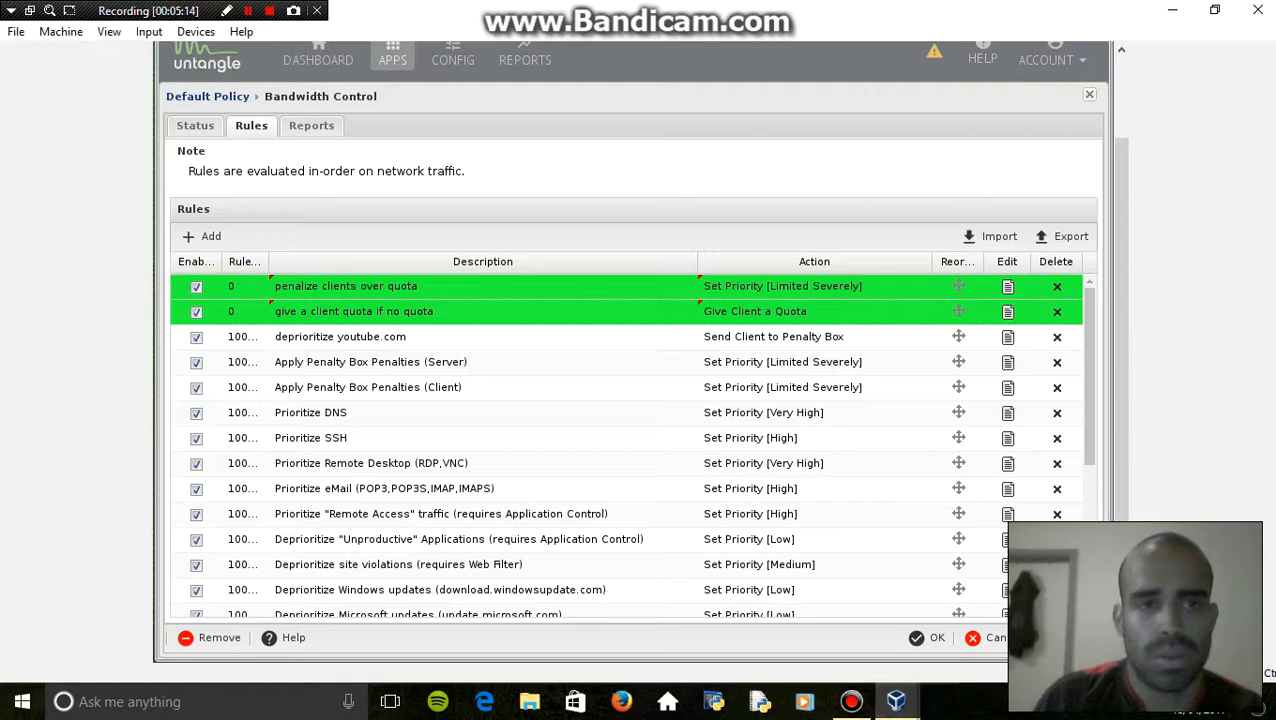
{"action": "left_click", "coordinate": [933, 638]}
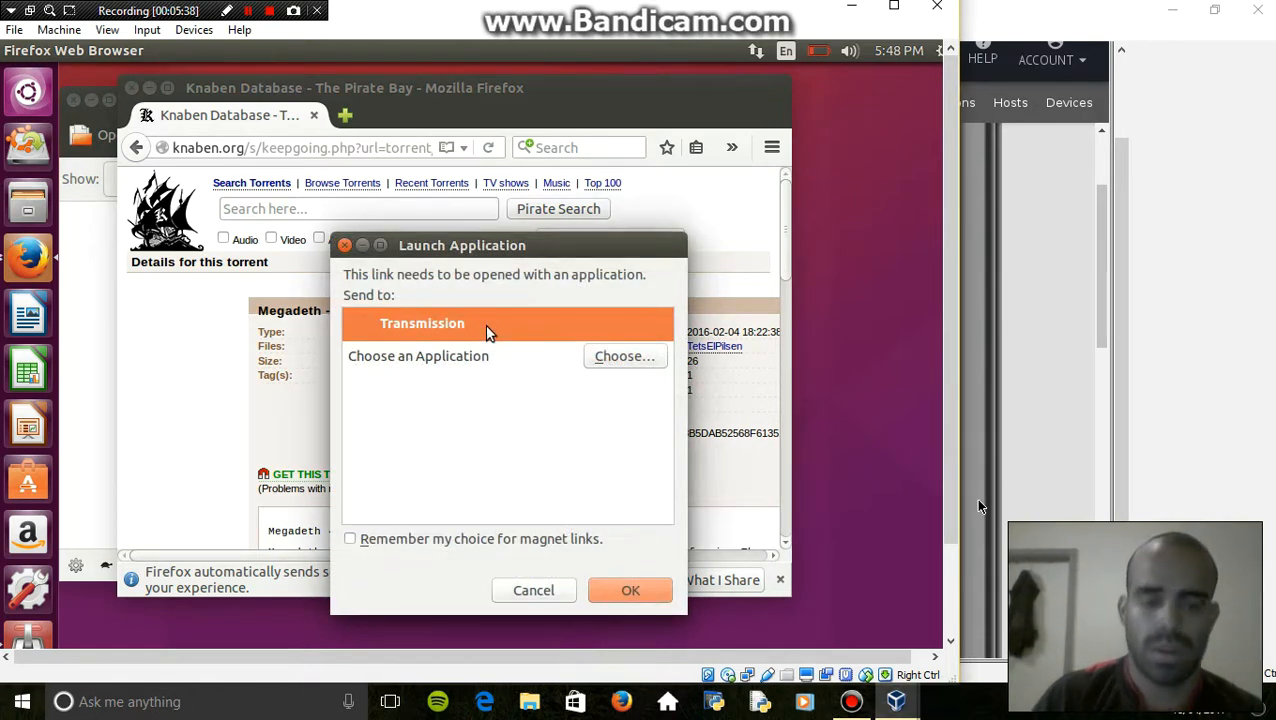
- In the Ubuntu virtual machine, send the Megadeth album's magnet link to Transmission and add the torrent with Downloads as destination folder
{"action": "key", "text": "Return"}
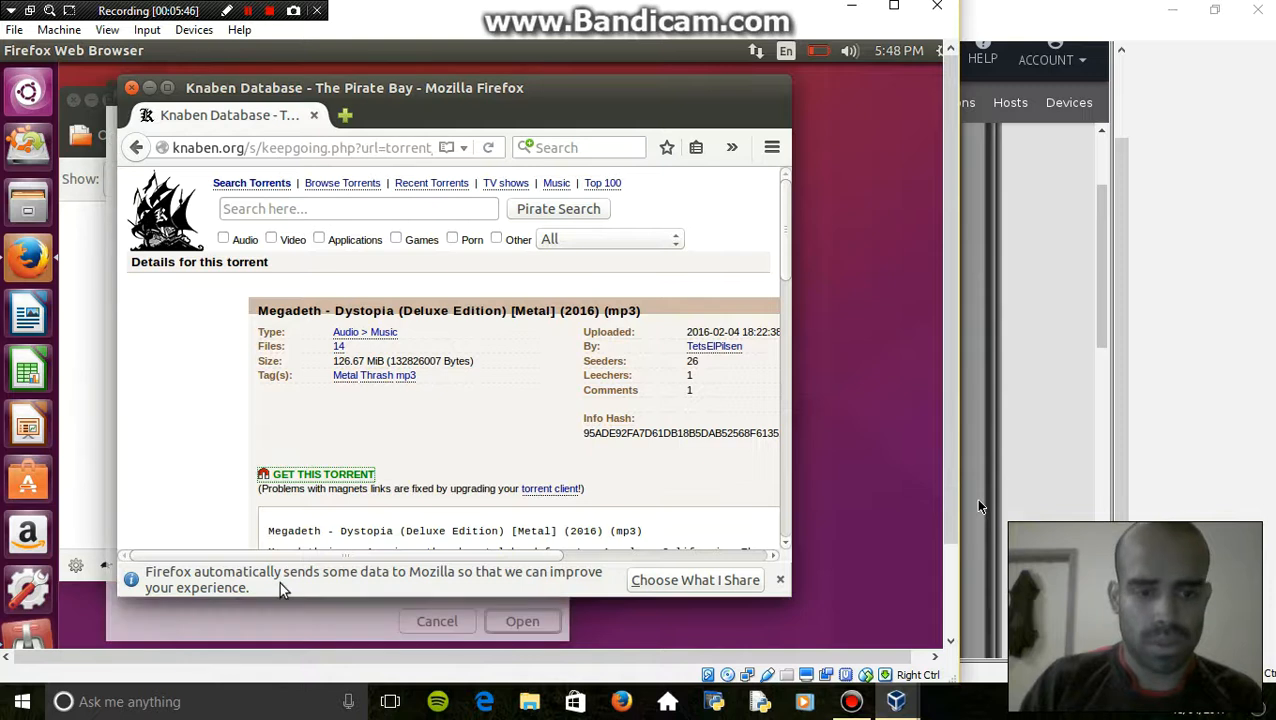
{"action": "left_click", "coordinate": [324, 629]}
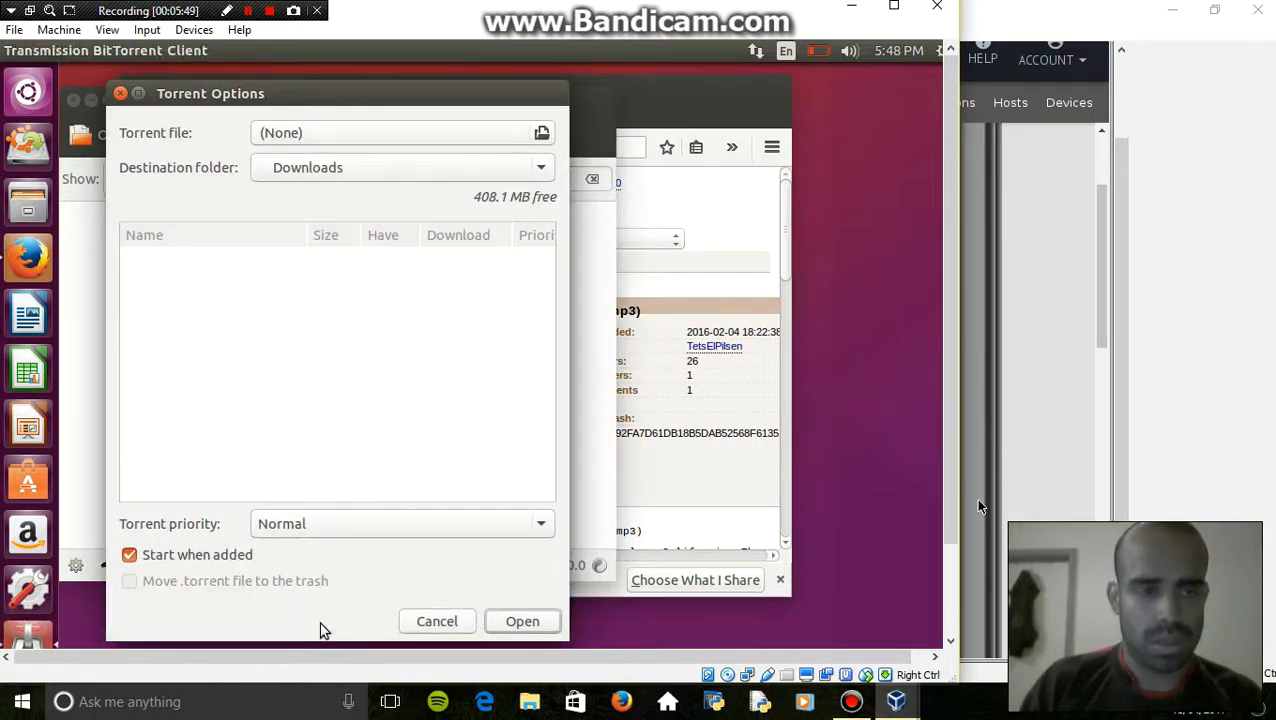
{"action": "left_click", "coordinate": [521, 622]}
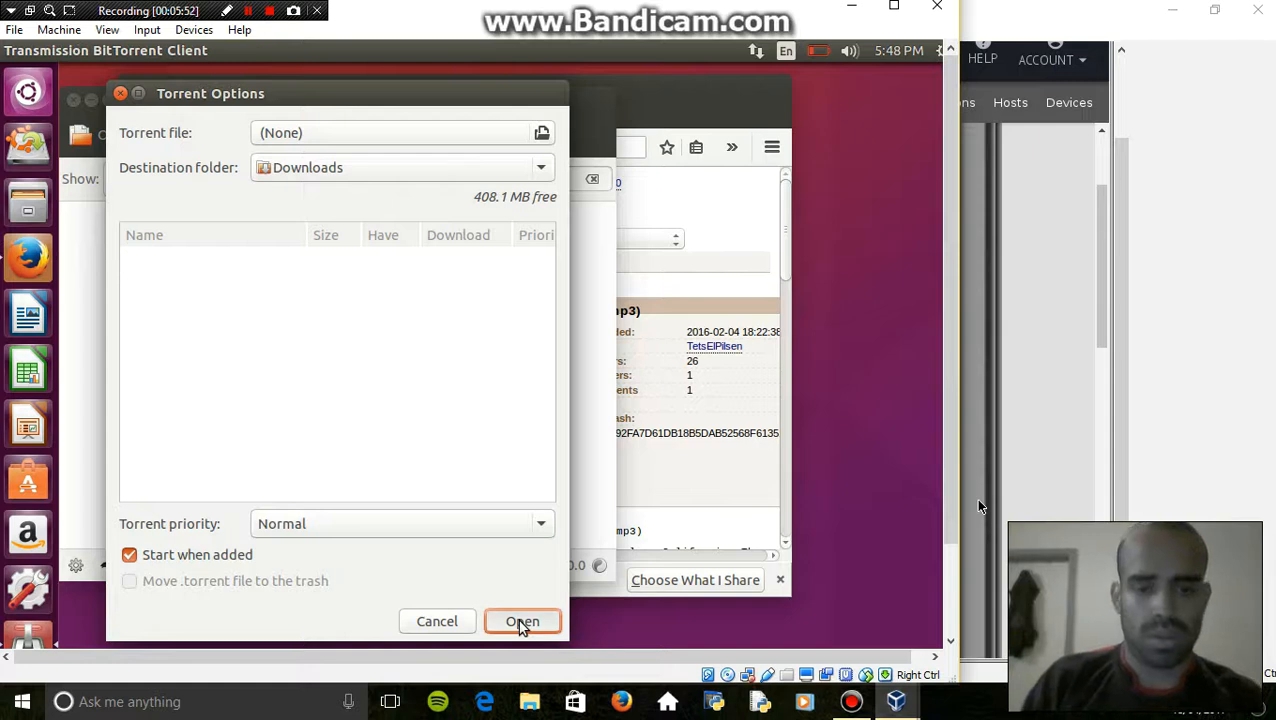
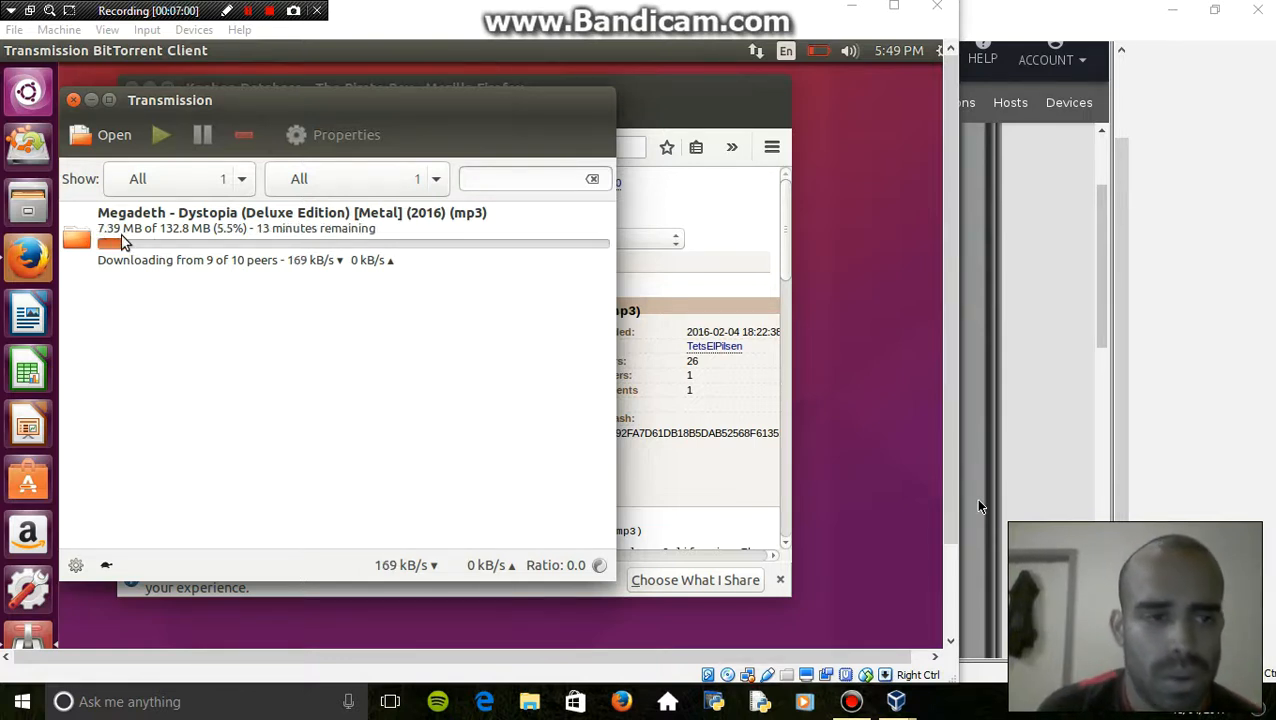
- Check the Megadeth torrent's download progress and speed, and remove the unfinished torrent from Transmission
{"action": "left_click", "coordinate": [108, 234]}
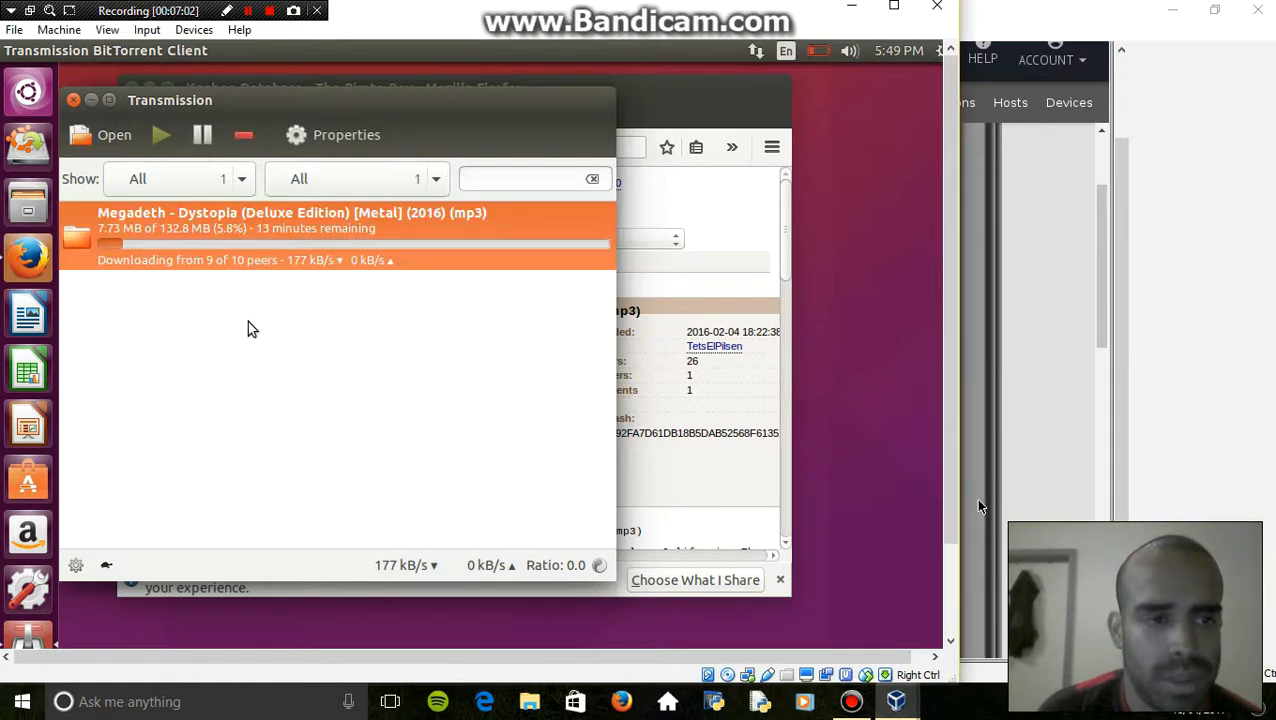
{"action": "left_click", "coordinate": [360, 370]}
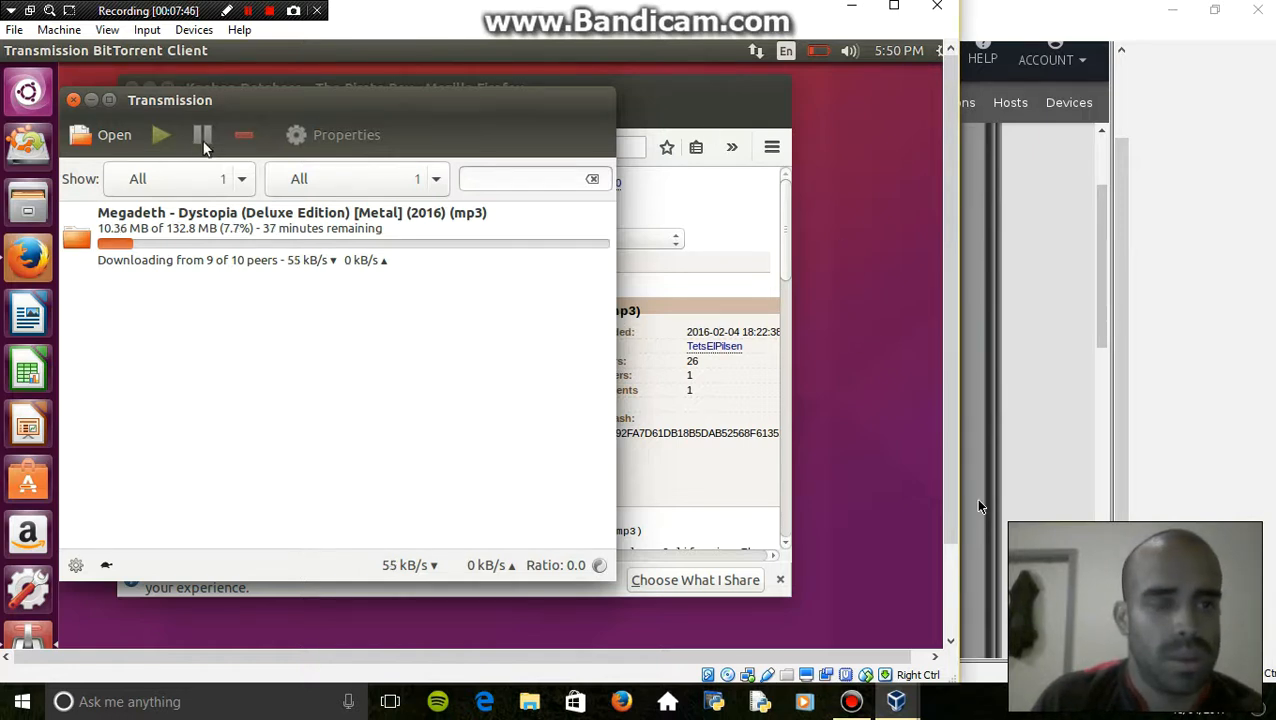
{"action": "left_click", "coordinate": [237, 234]}
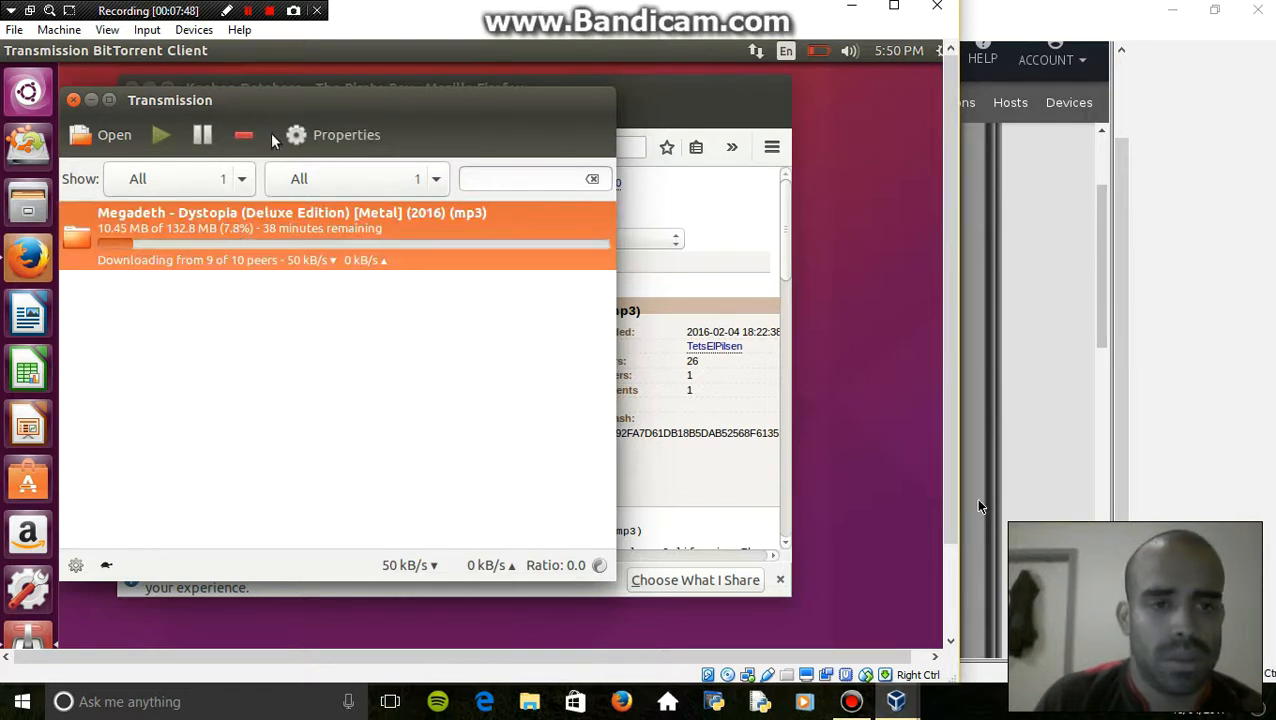
{"action": "left_click", "coordinate": [243, 139]}
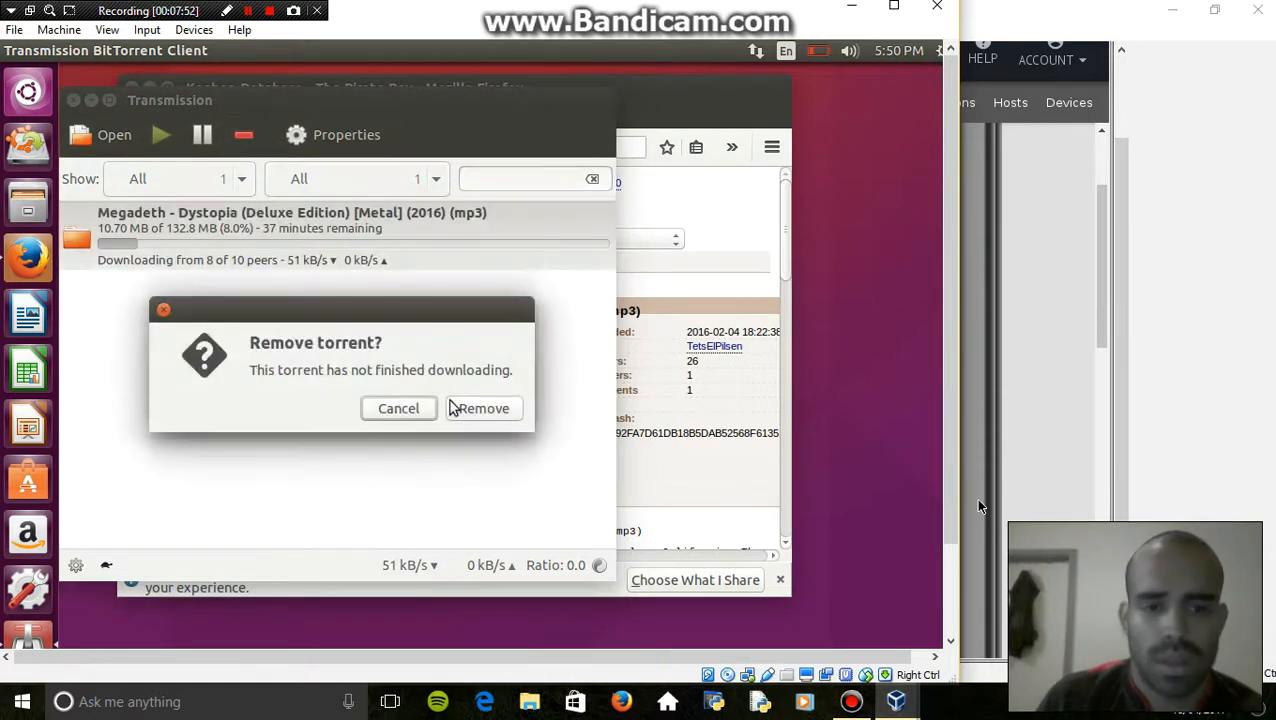
{"action": "left_click", "coordinate": [494, 412]}
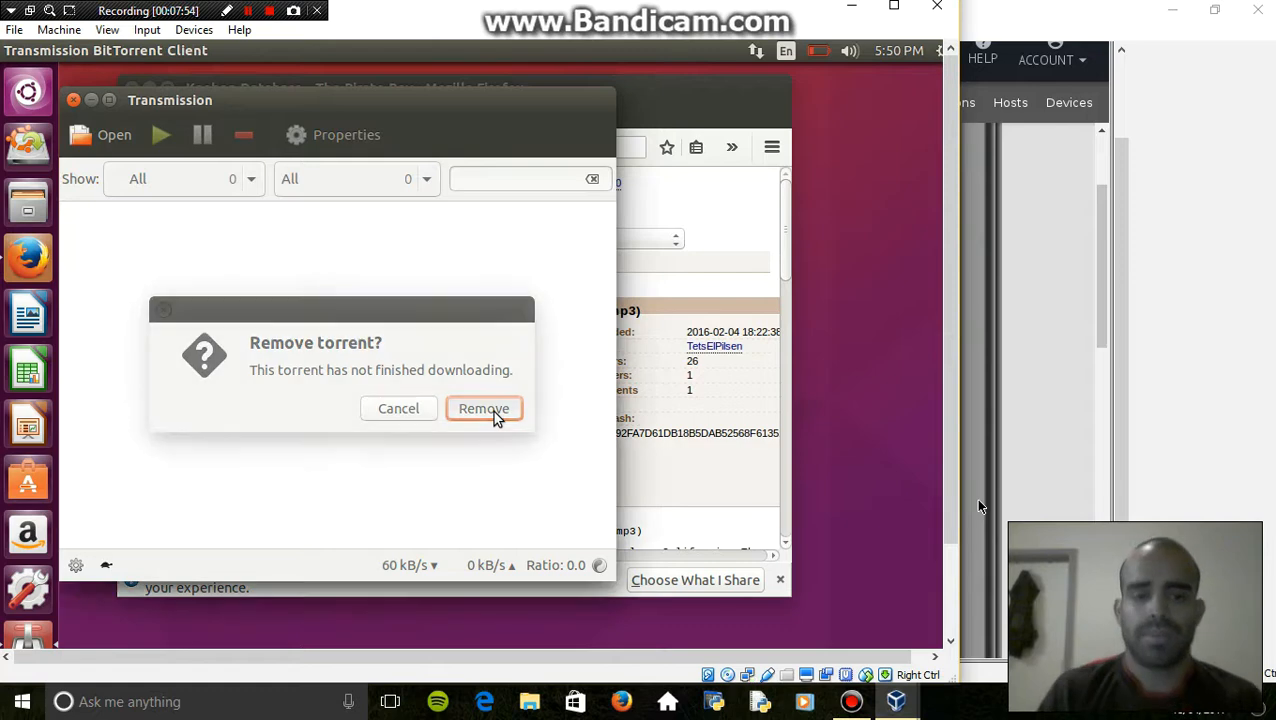
- Switch to Untangle, review the "penalize clients over quota" rule in Bandwidth Control, and confirm it with the Set Priority action
{"action": "left_click", "coordinate": [1050, 318]}
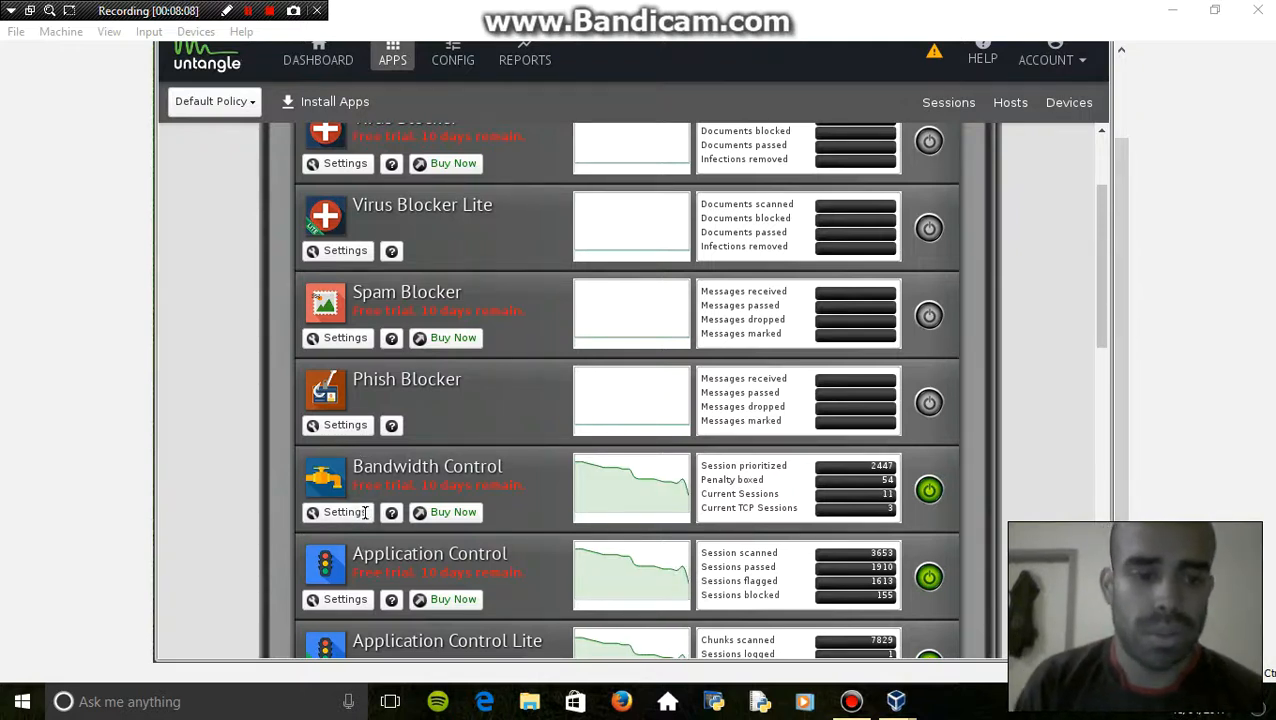
{"action": "left_click", "coordinate": [345, 513]}
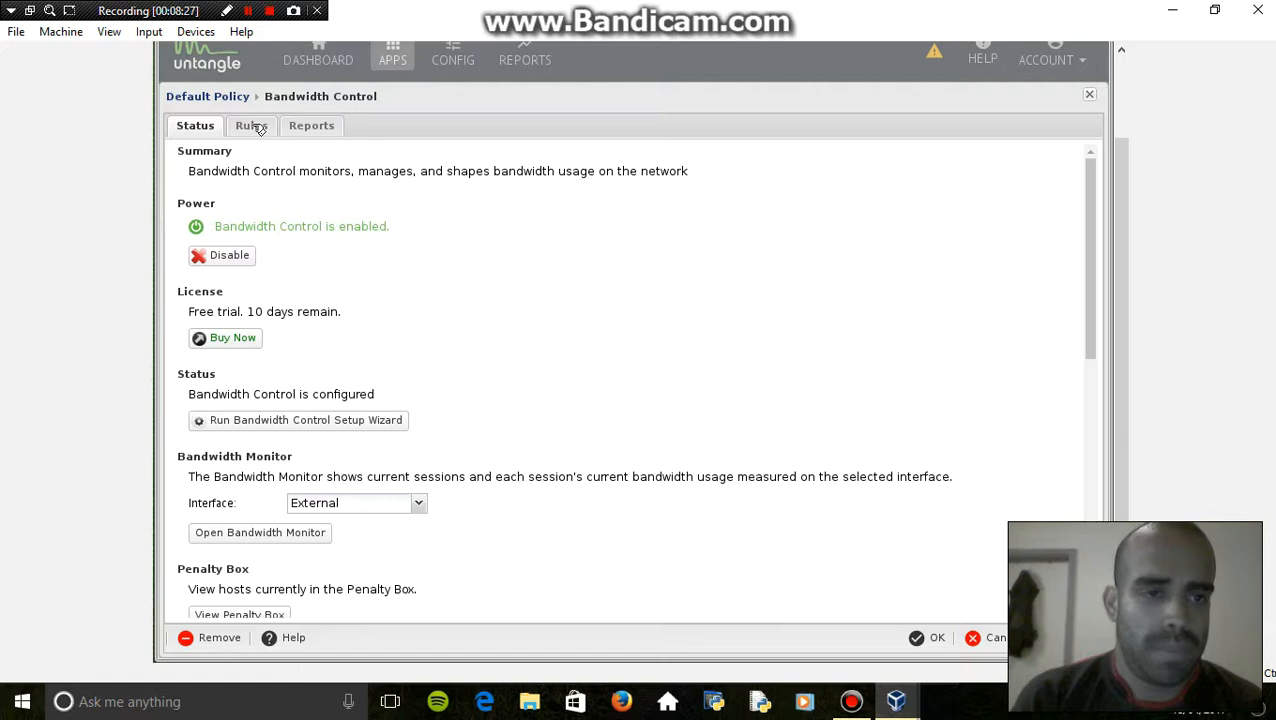
{"action": "left_click", "coordinate": [259, 130]}
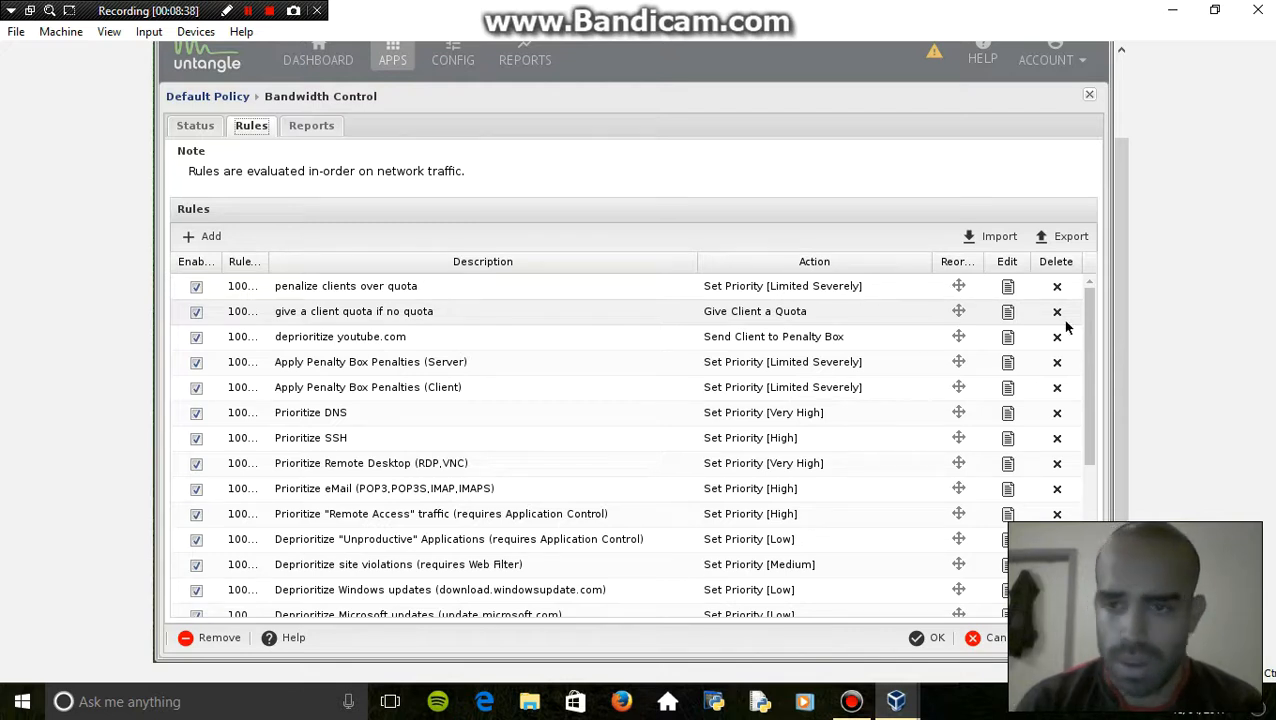
{"action": "left_click", "coordinate": [1009, 288]}
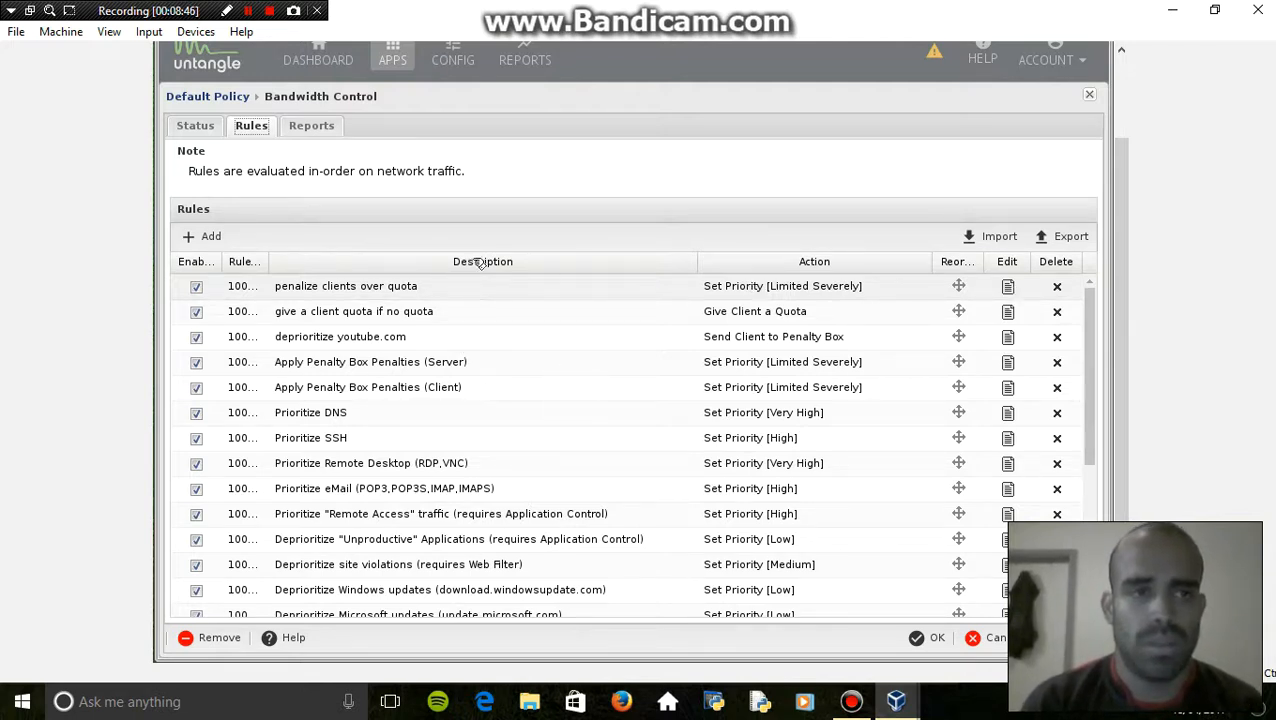
{"action": "left_click", "coordinate": [1008, 287]}
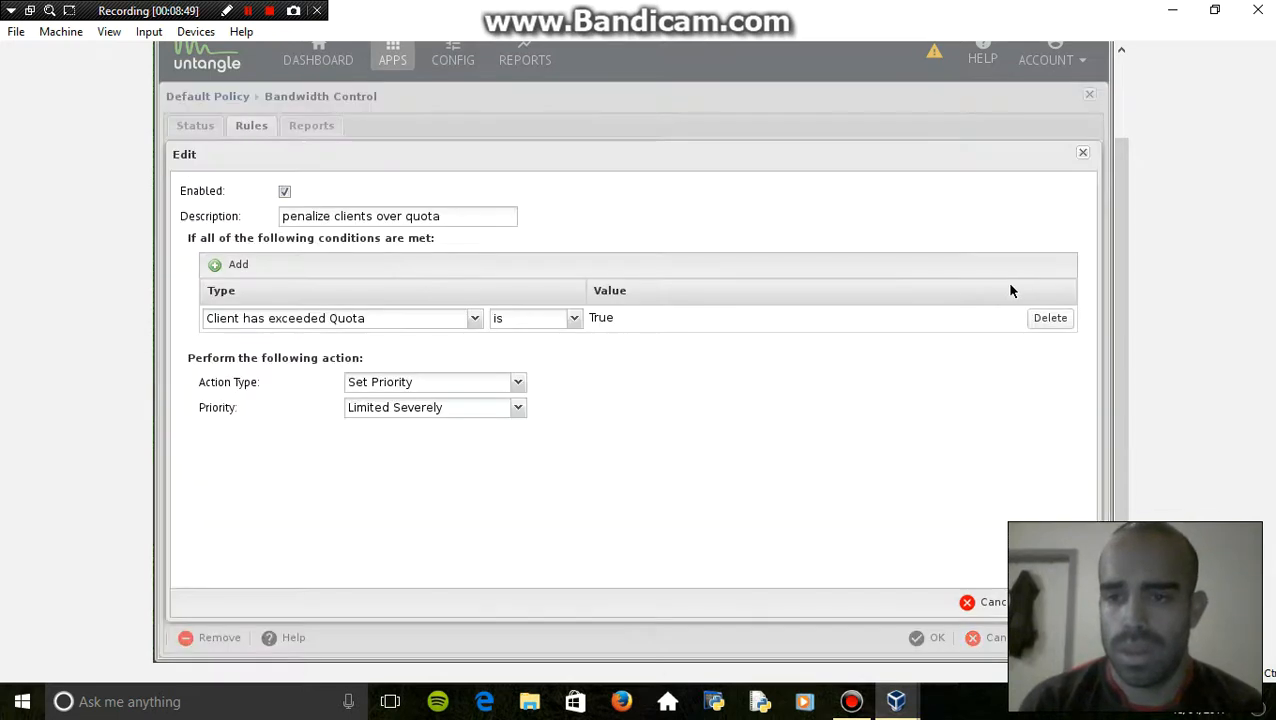
{"action": "left_click", "coordinate": [518, 383]}
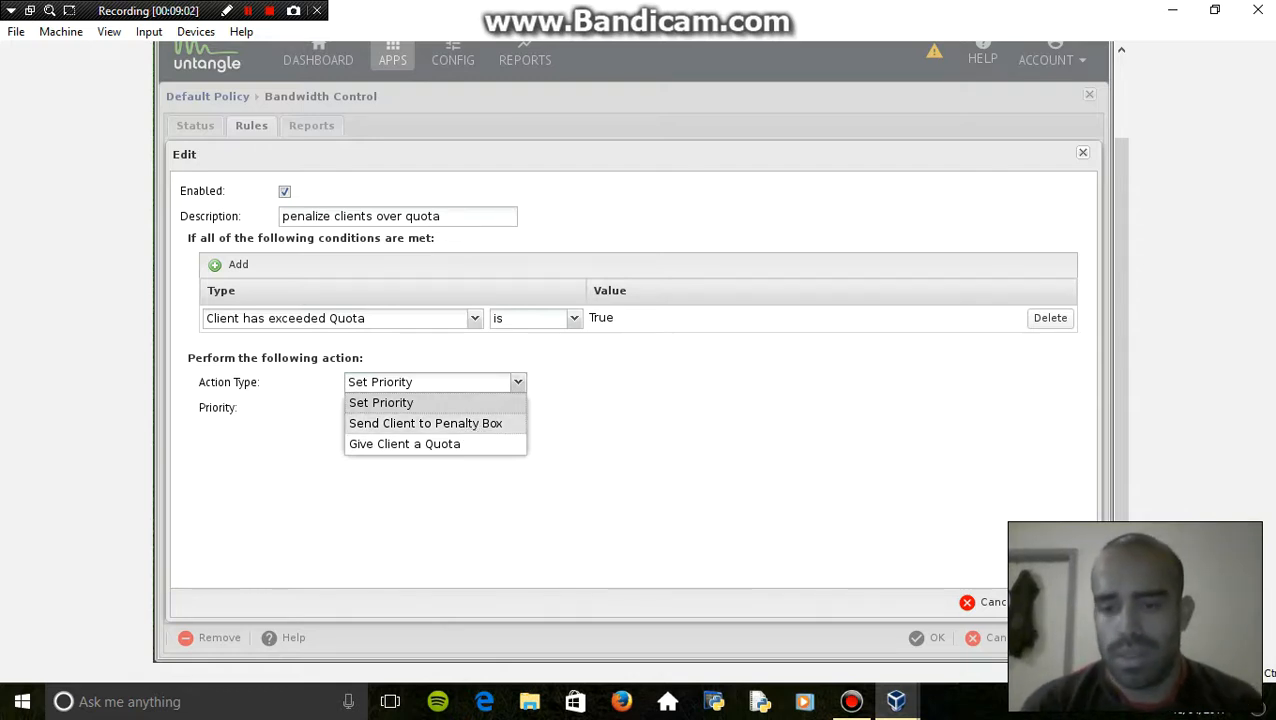
{"action": "left_click", "coordinate": [420, 403]}
{"action": "left_click", "coordinate": [1062, 602]}
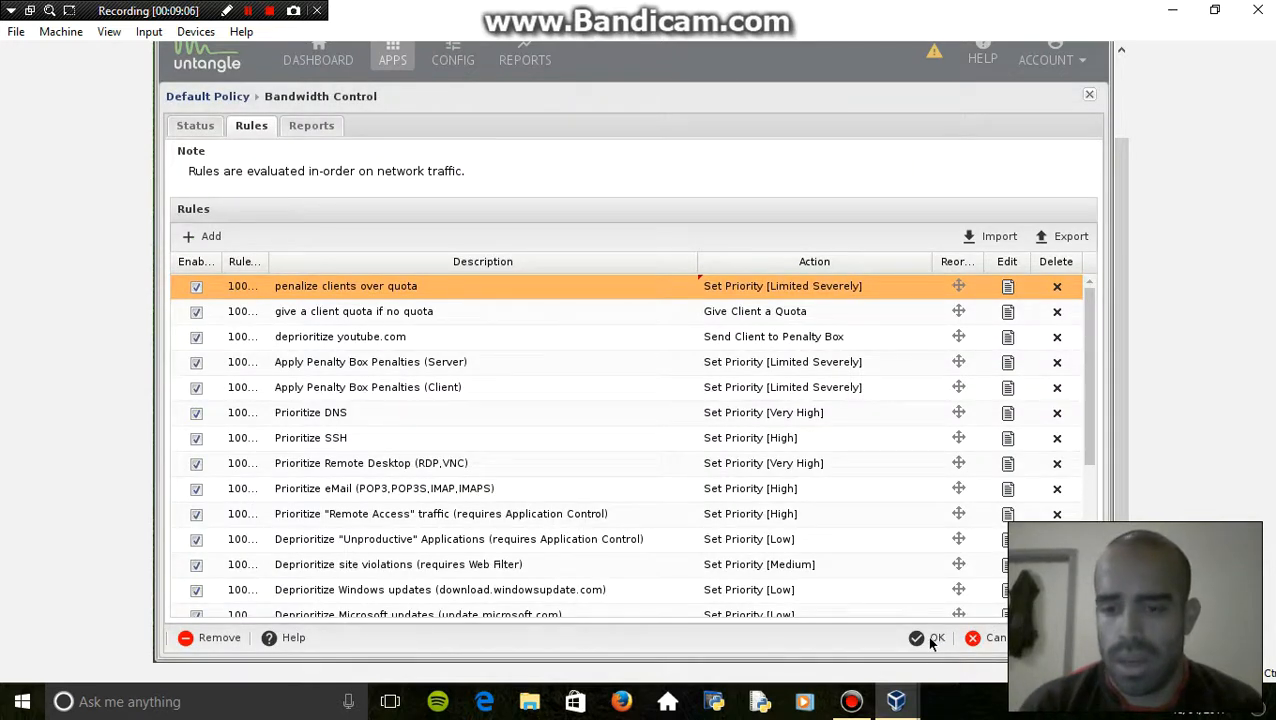
- View the Penalty Box hosts and the client's remaining amount under Current Quotas, and return to the apps overview
{"action": "left_click", "coordinate": [196, 126]}
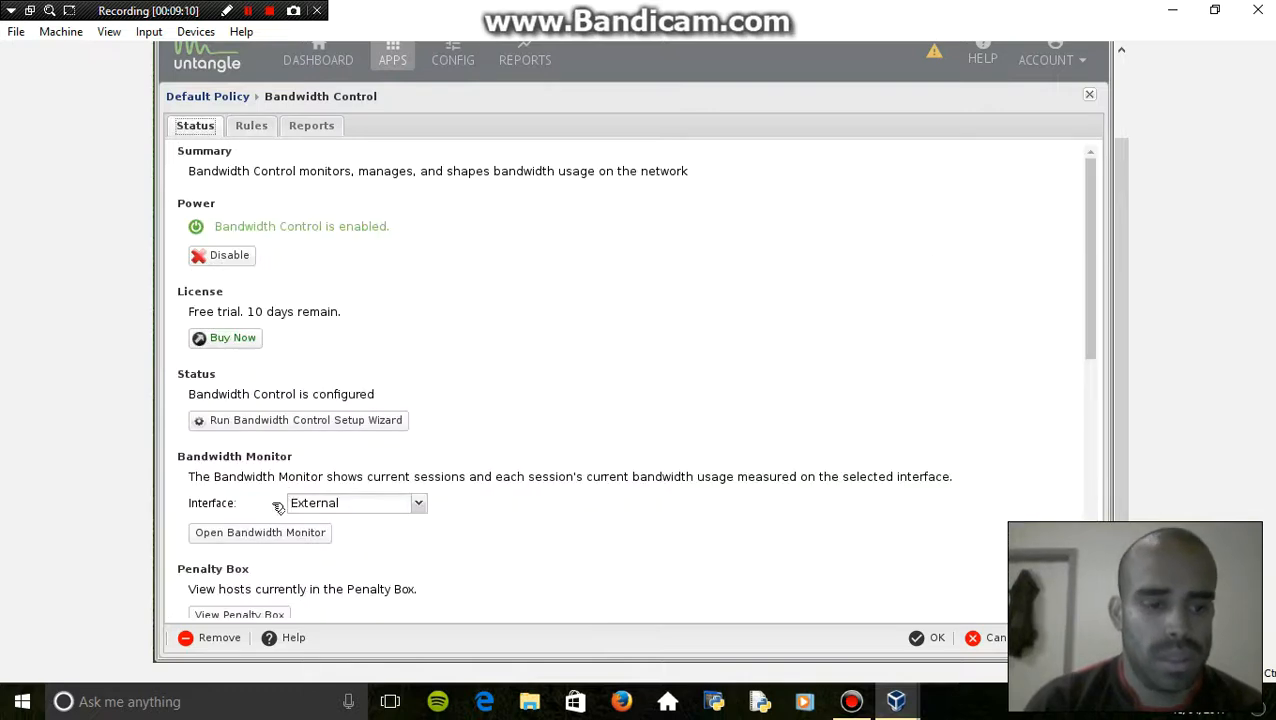
{"action": "left_click", "coordinate": [275, 614]}
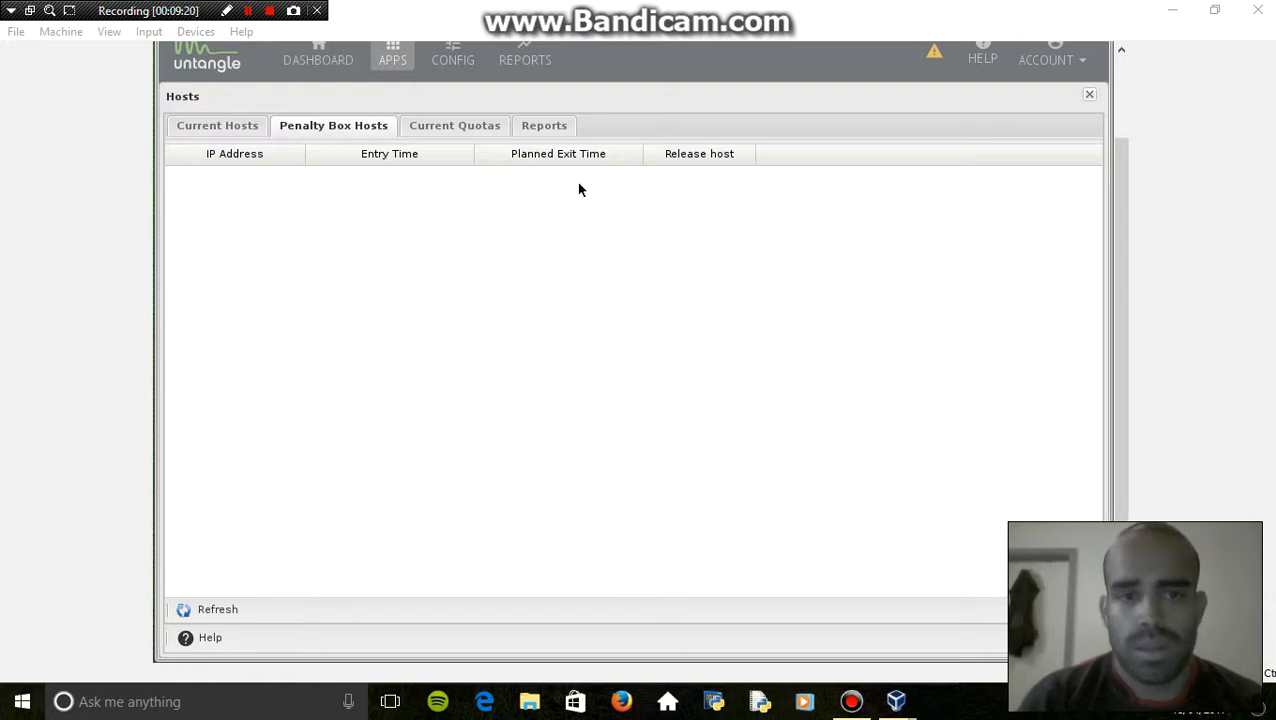
{"action": "left_click", "coordinate": [461, 128]}
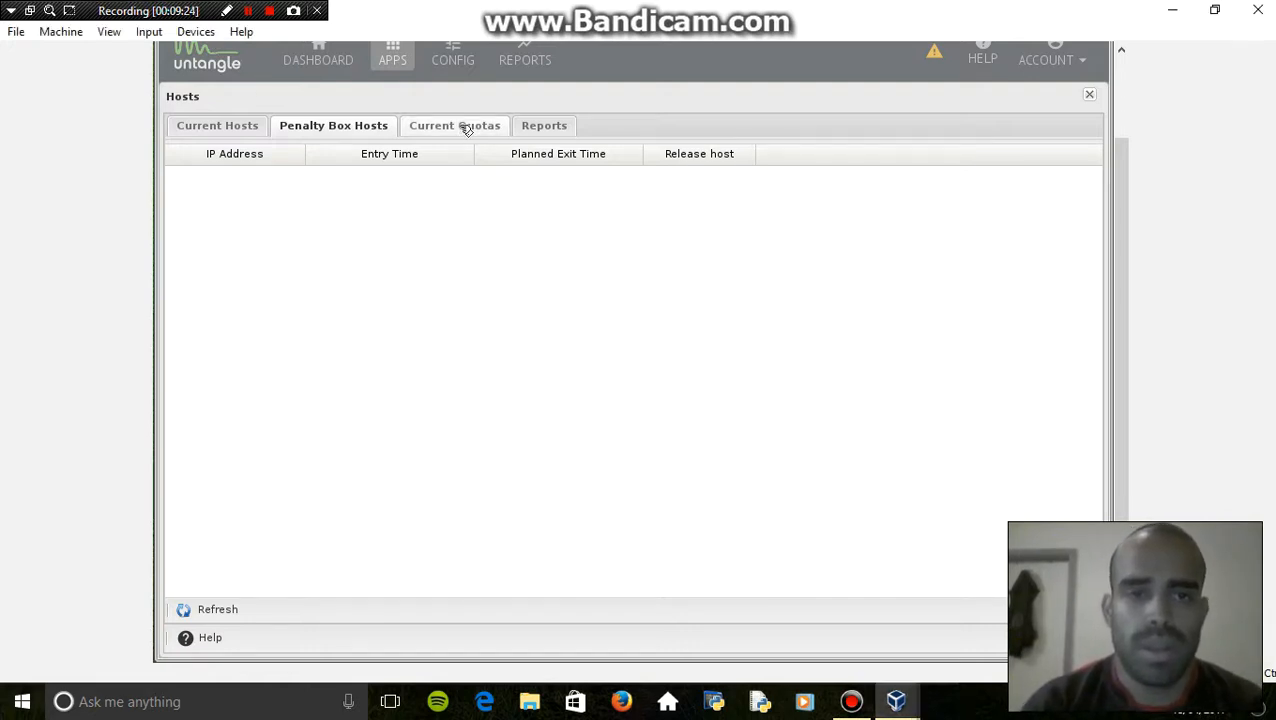
{"action": "left_click", "coordinate": [467, 130]}
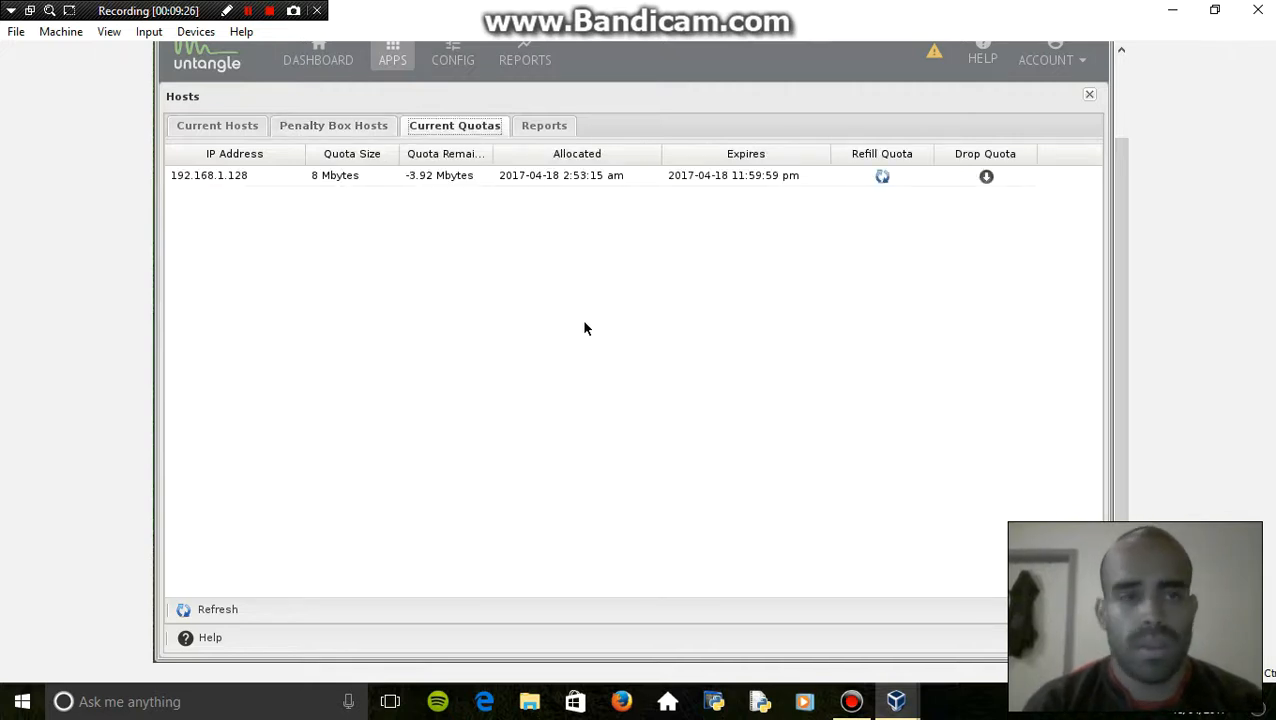
{"action": "key", "text": "alt+Tab"}
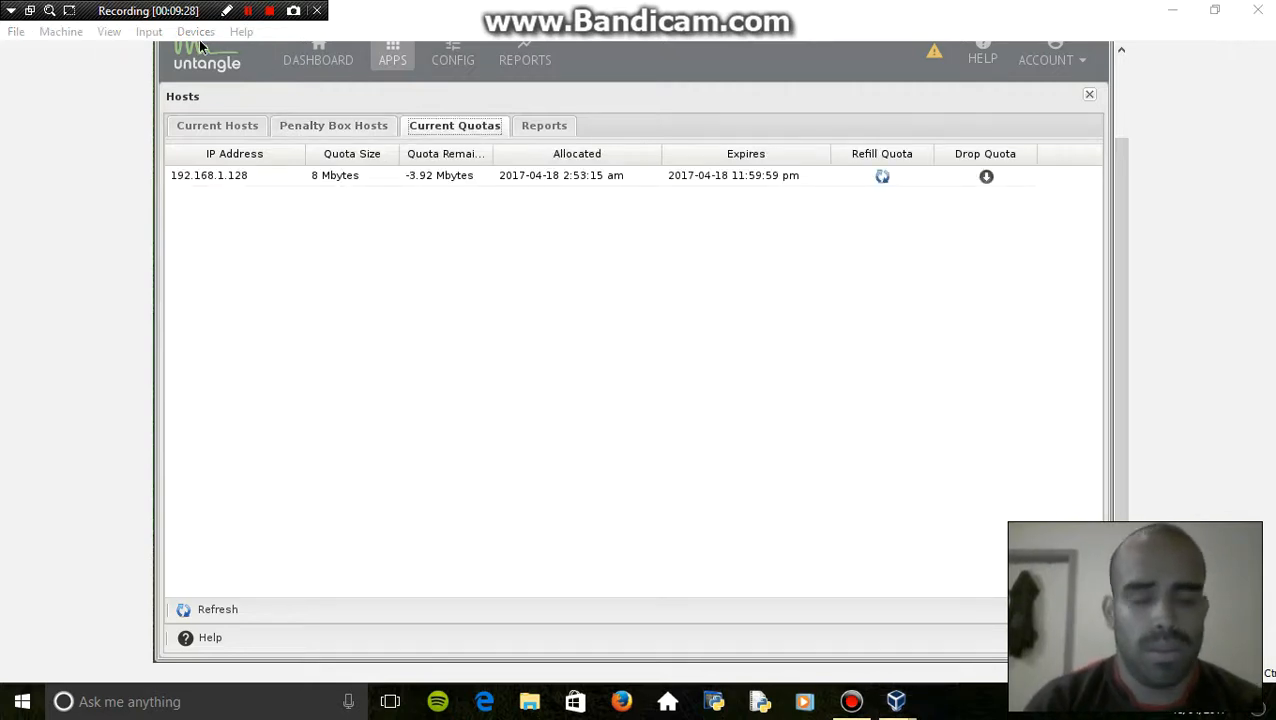
{"action": "left_click", "coordinate": [409, 178]}
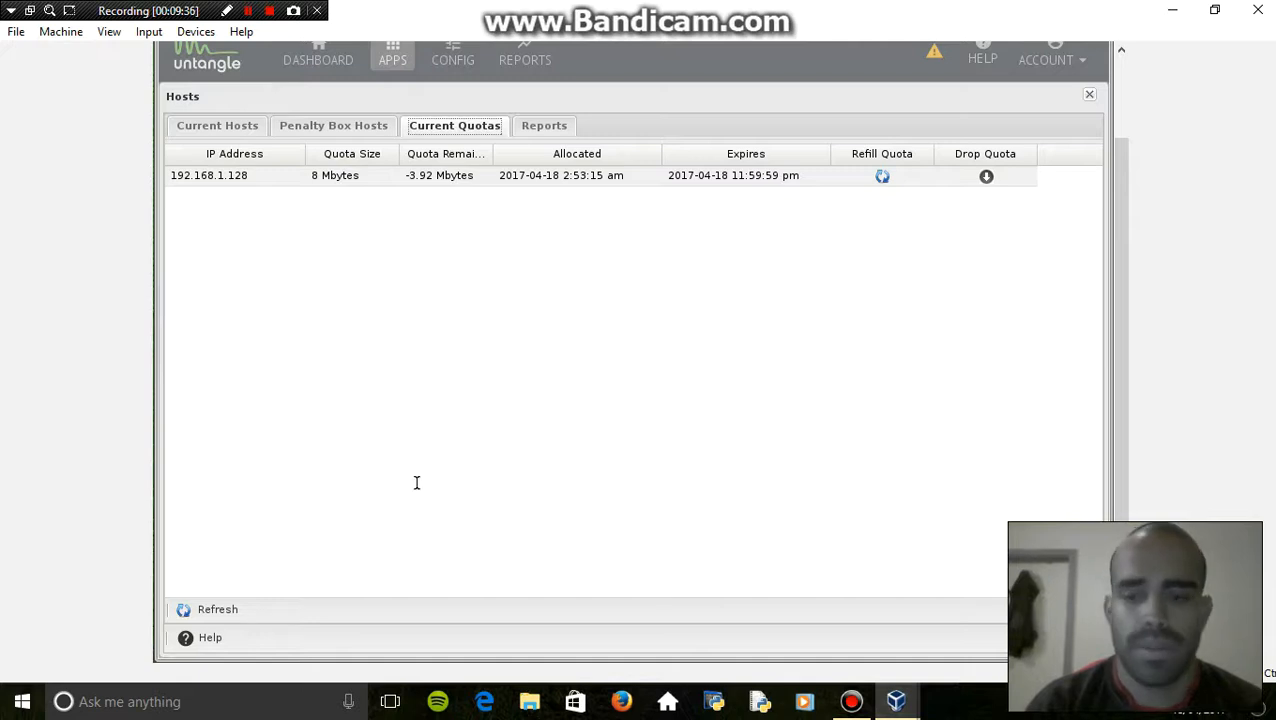
{"action": "left_click_drag", "start_coordinate": [409, 176], "coordinate": [494, 200]}
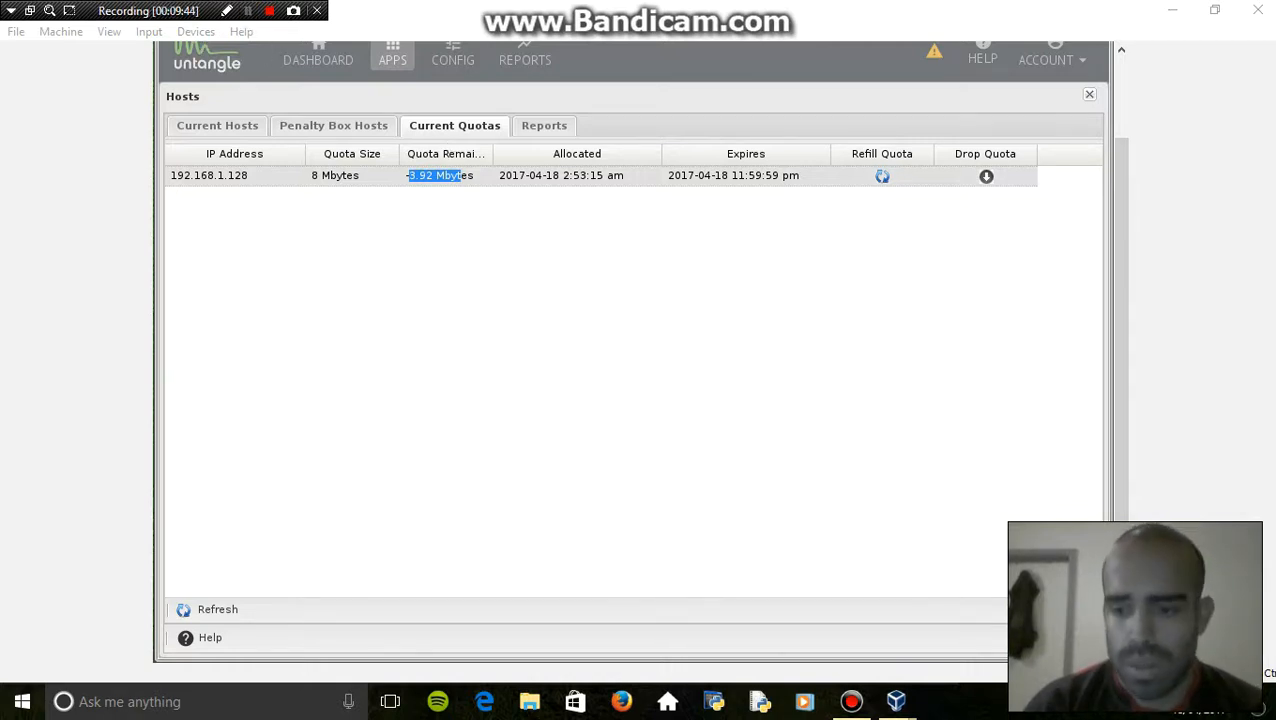
{"action": "left_click", "coordinate": [446, 190]}
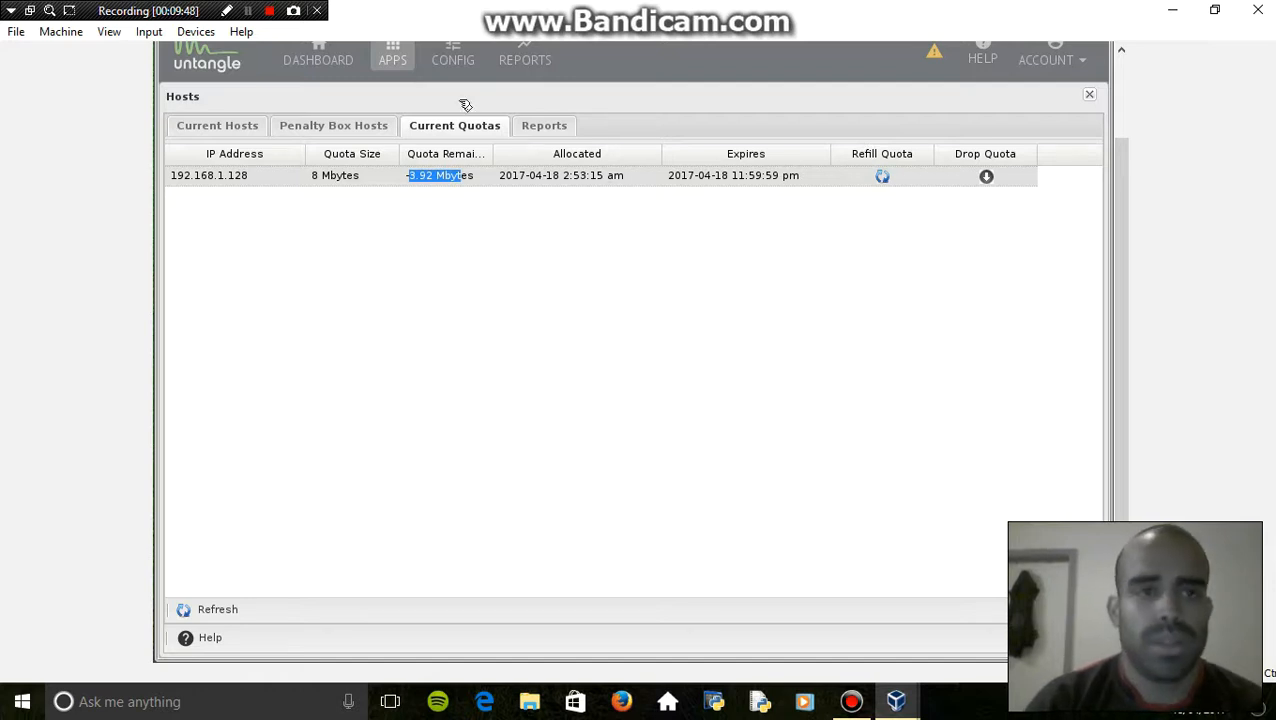
{"action": "left_click", "coordinate": [398, 60]}
{"action": "left_click", "coordinate": [392, 55]}
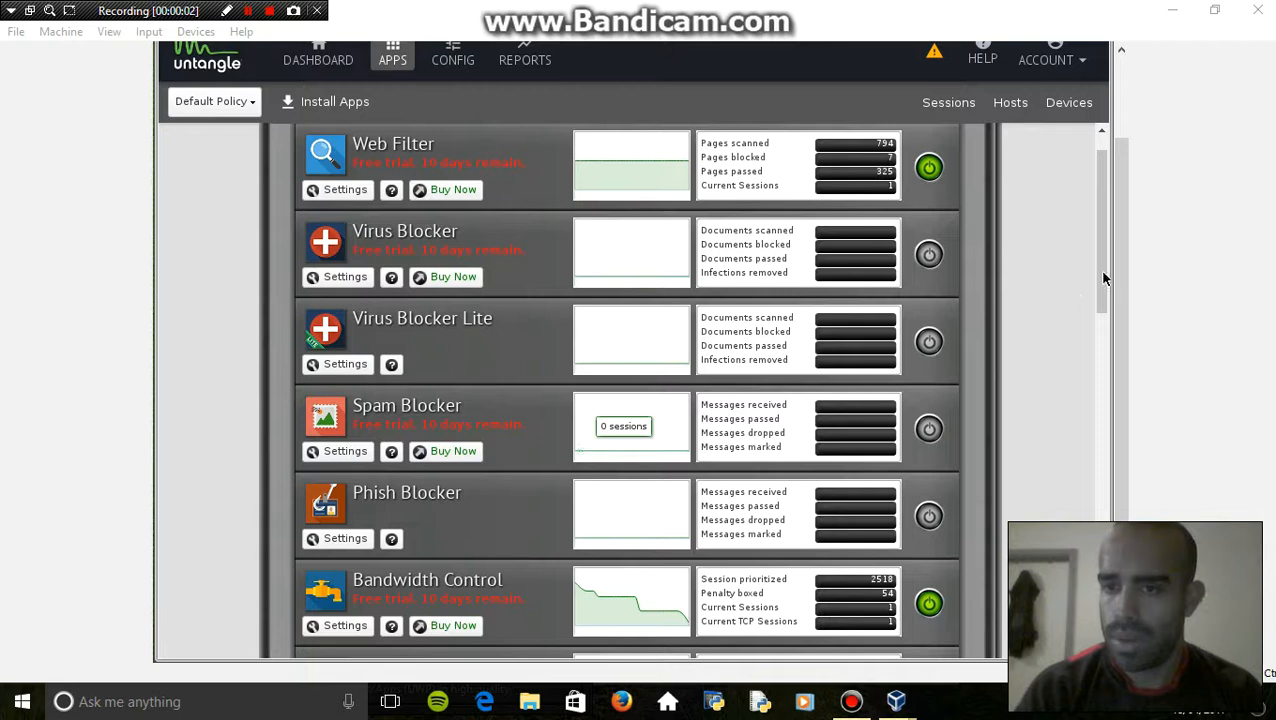
- Open the Bypass Rules in the Network configuration and add a new rule
{"action": "scroll", "coordinate": [1095, 220], "scroll_direction": "up", "scroll_amount": 1}
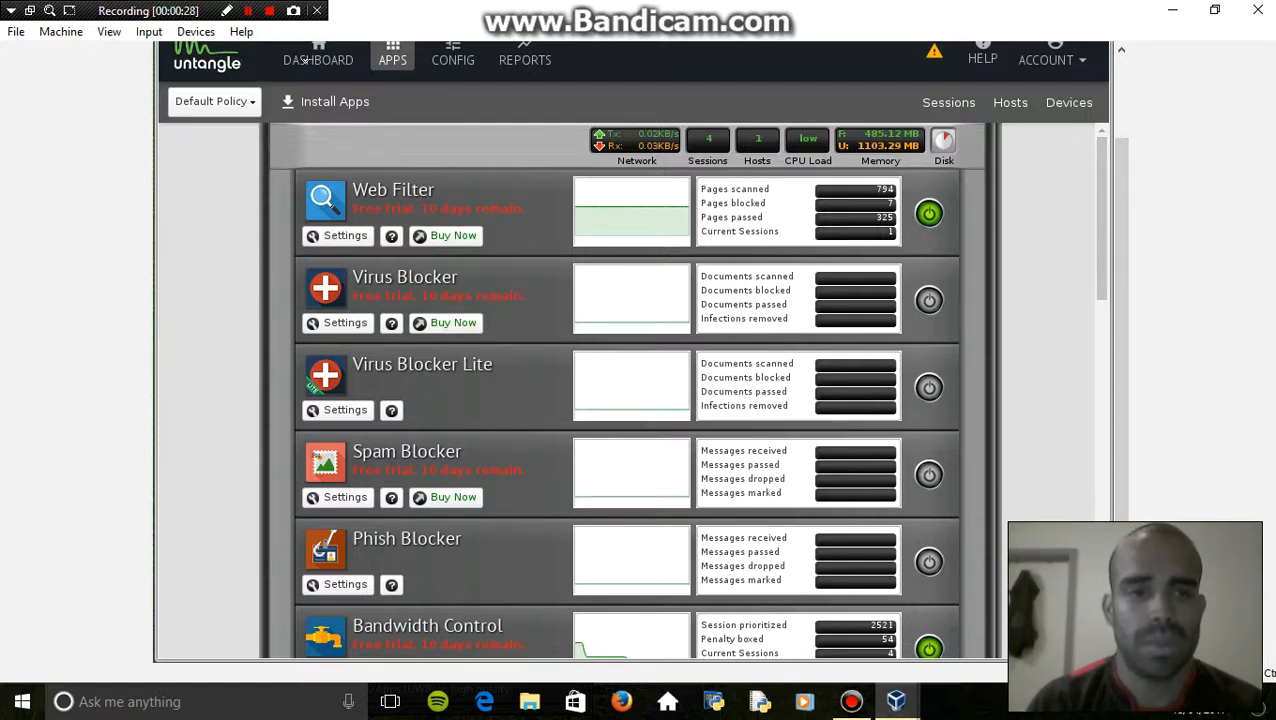
{"action": "left_click", "coordinate": [462, 61]}
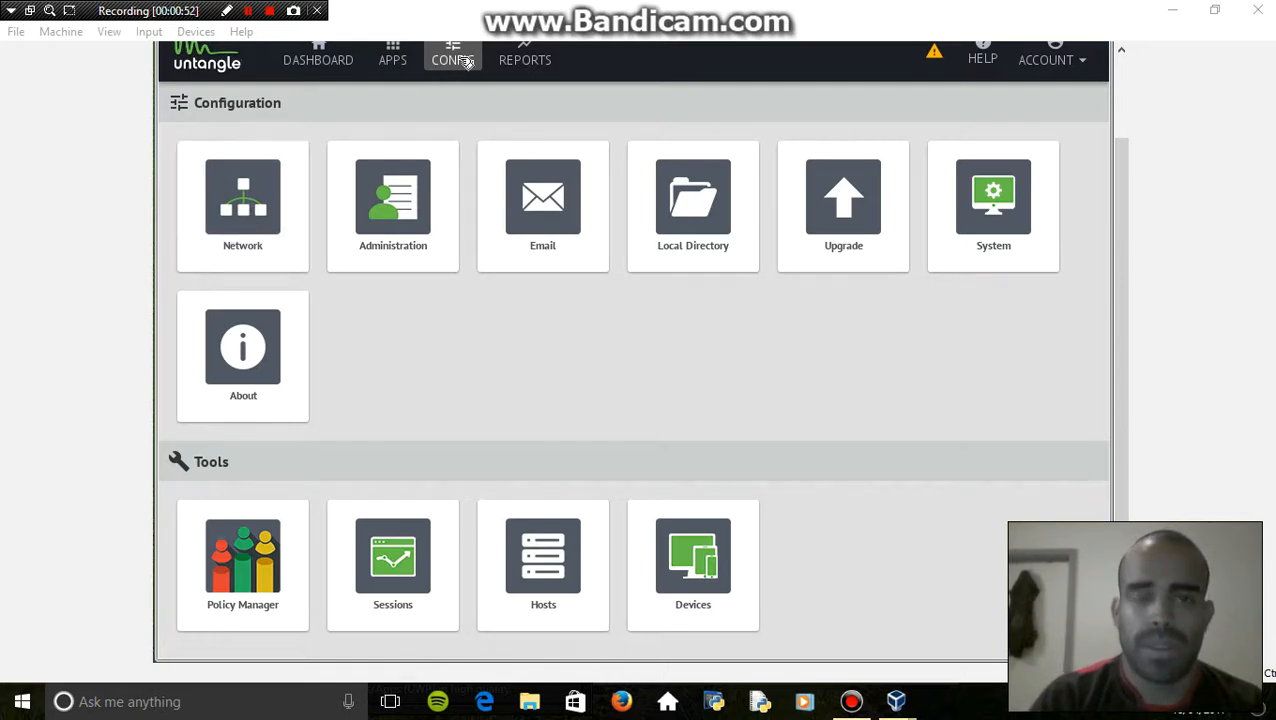
{"action": "left_click", "coordinate": [268, 206]}
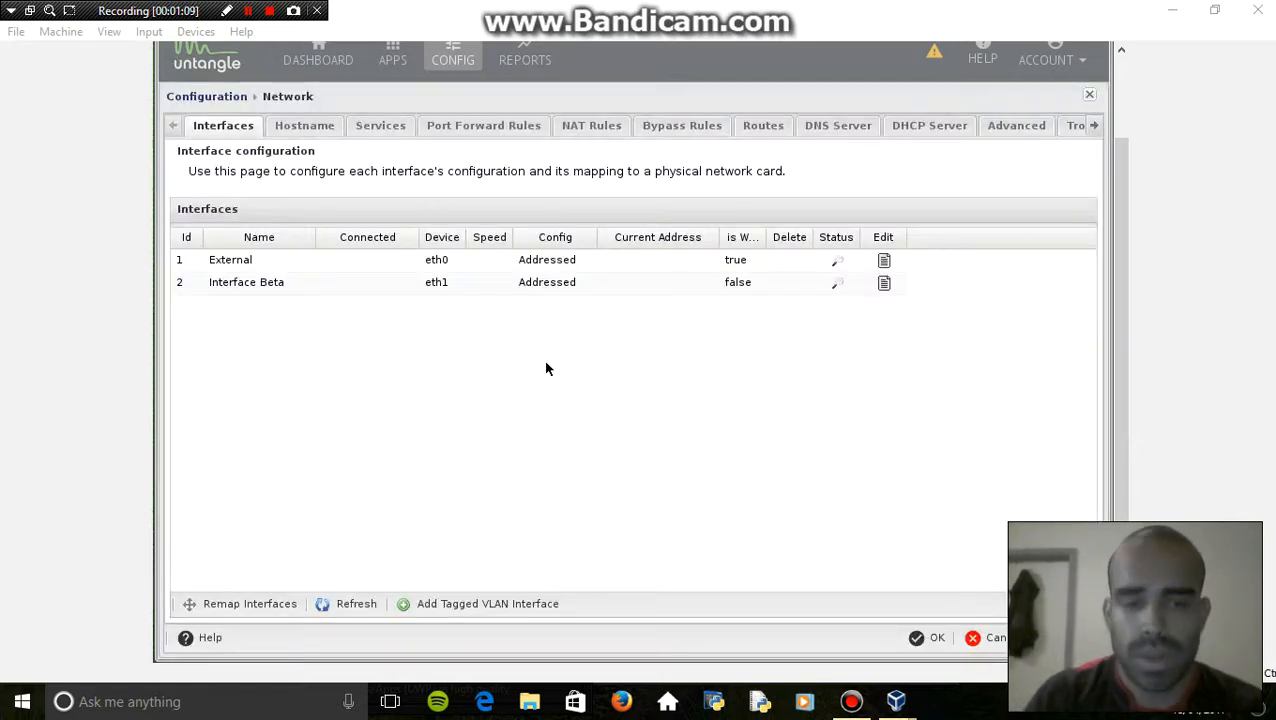
{"action": "left_click", "coordinate": [698, 128]}
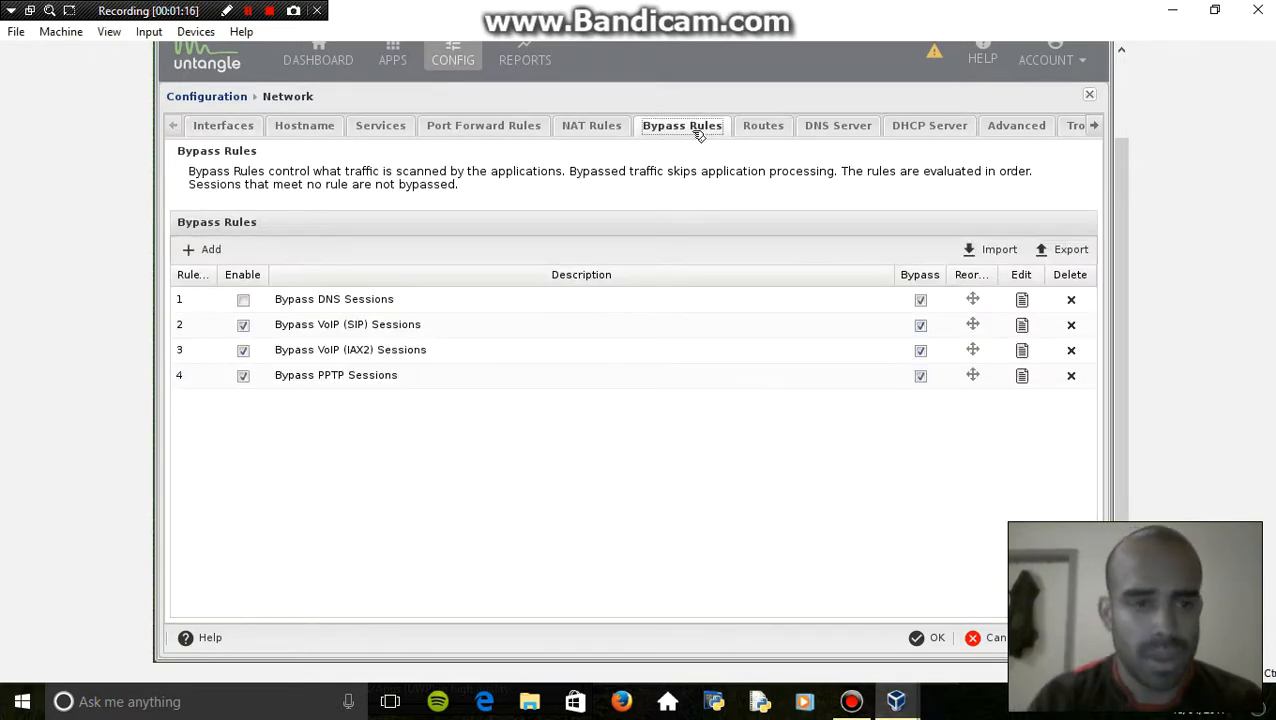
{"action": "left_click", "coordinate": [205, 250]}
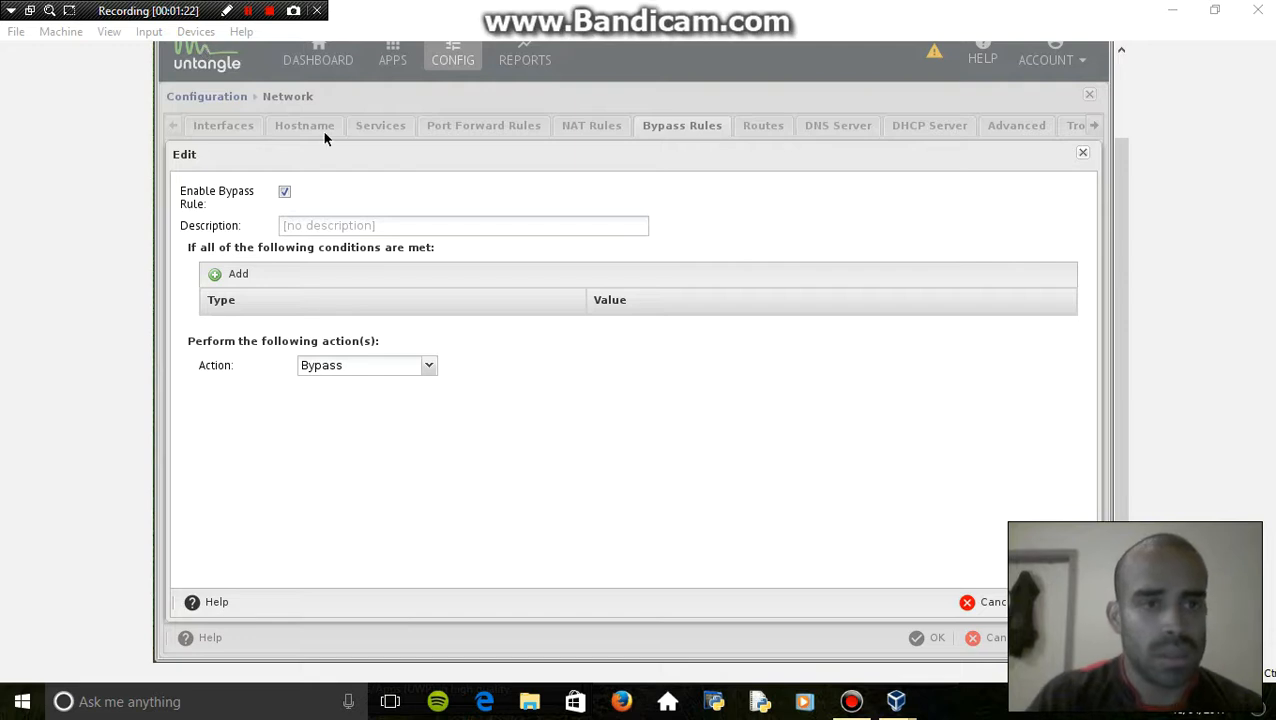
- Describe the new bypass rule as "Server needs updates/ no restrictions"
{"action": "left_click", "coordinate": [375, 237]}
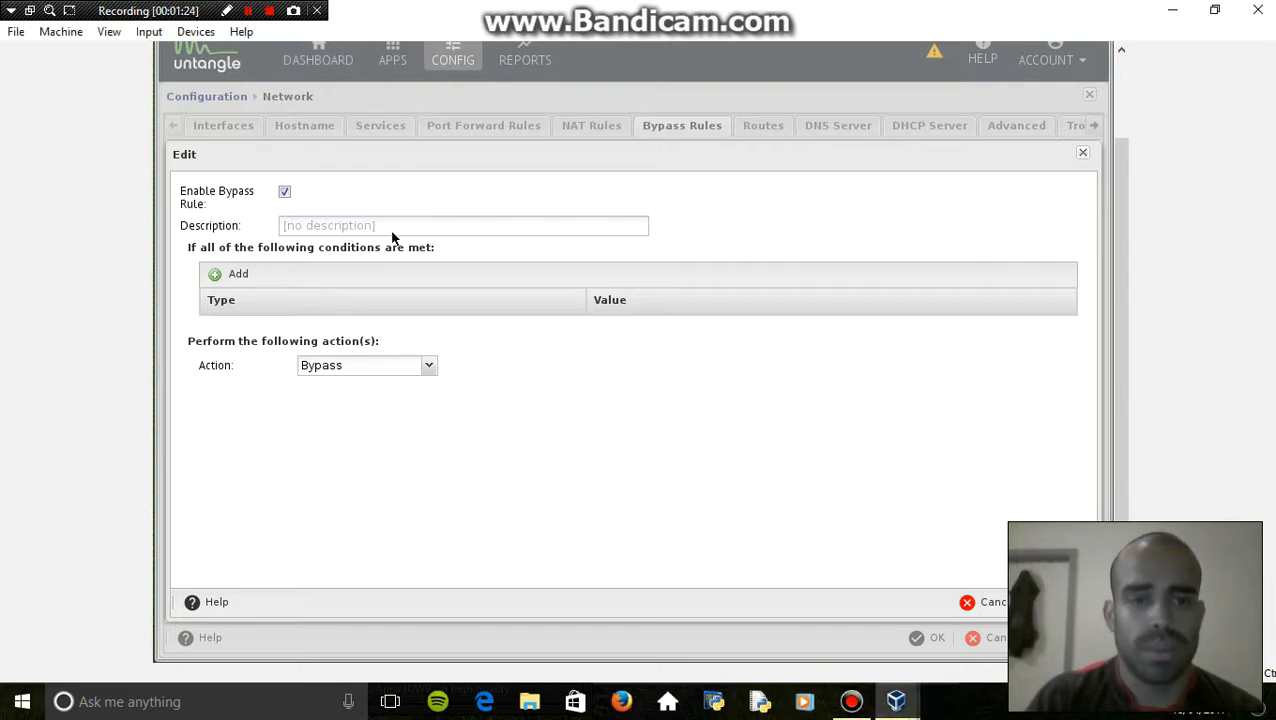
{"action": "left_click", "coordinate": [400, 218]}
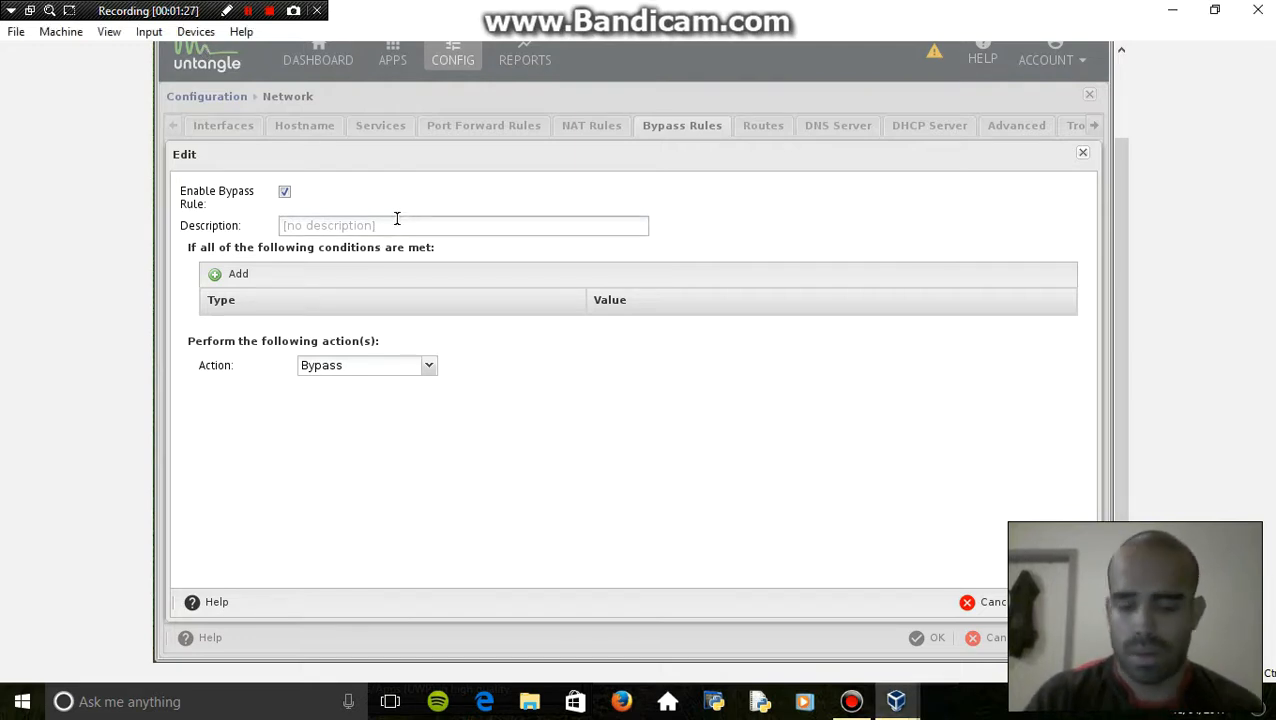
{"action": "type", "text": "Serve"}
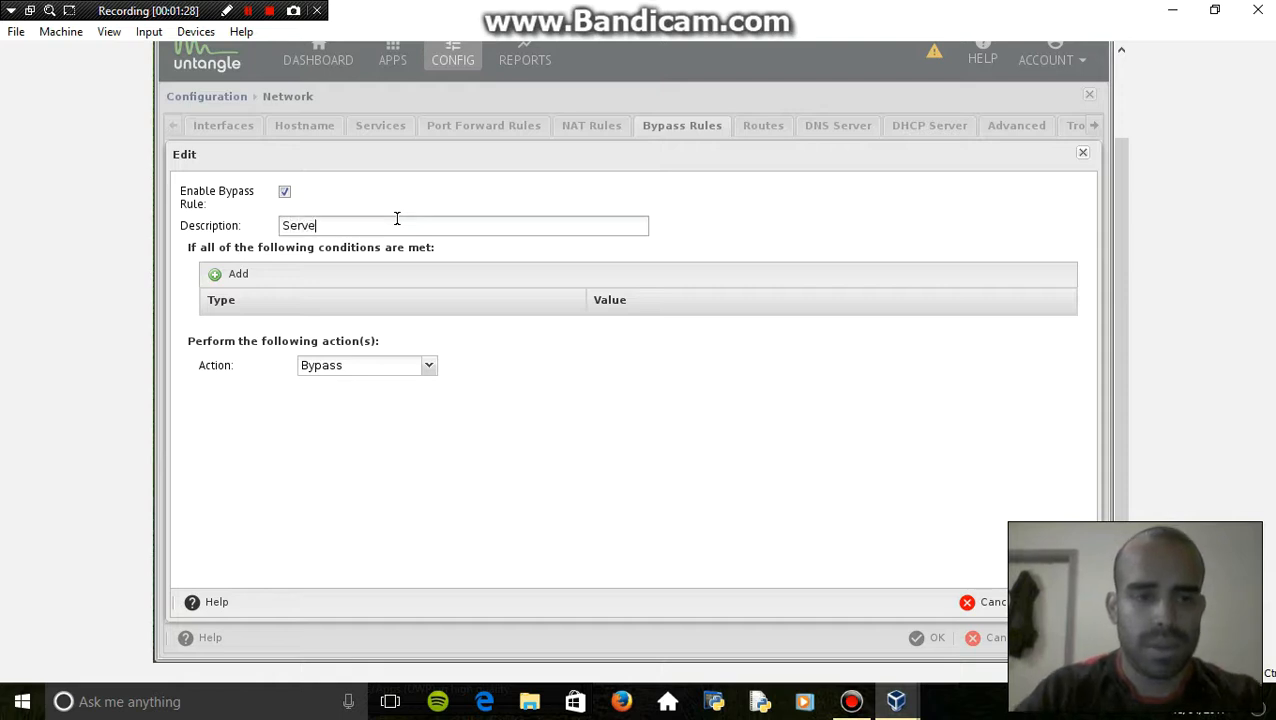
{"action": "type", "text": "r"}
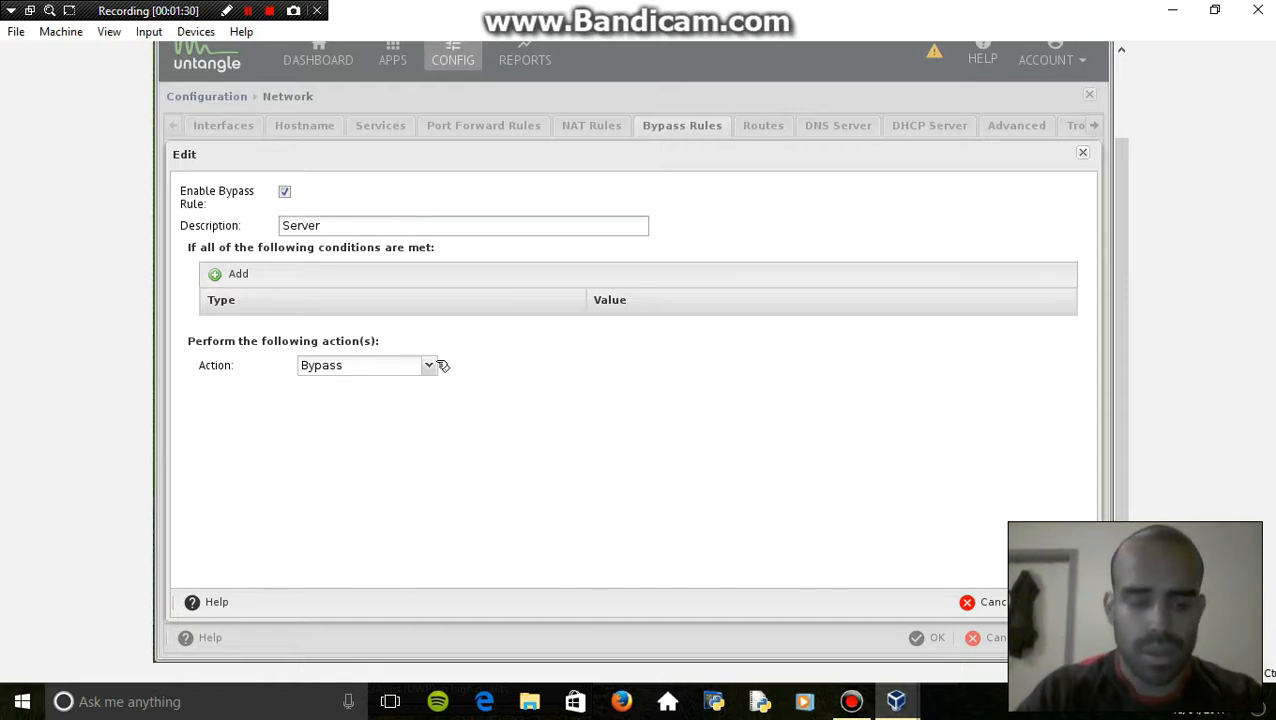
{"action": "type", "text": " needs"}
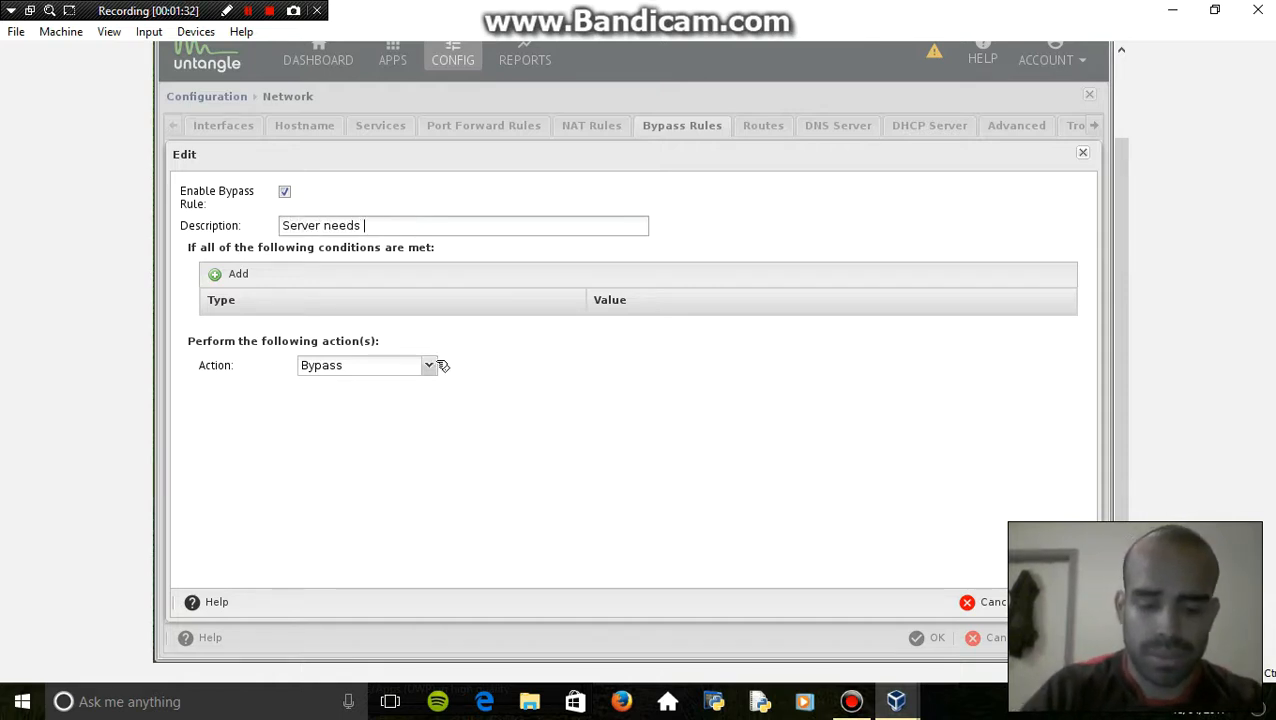
{"action": "type", "text": " up"}
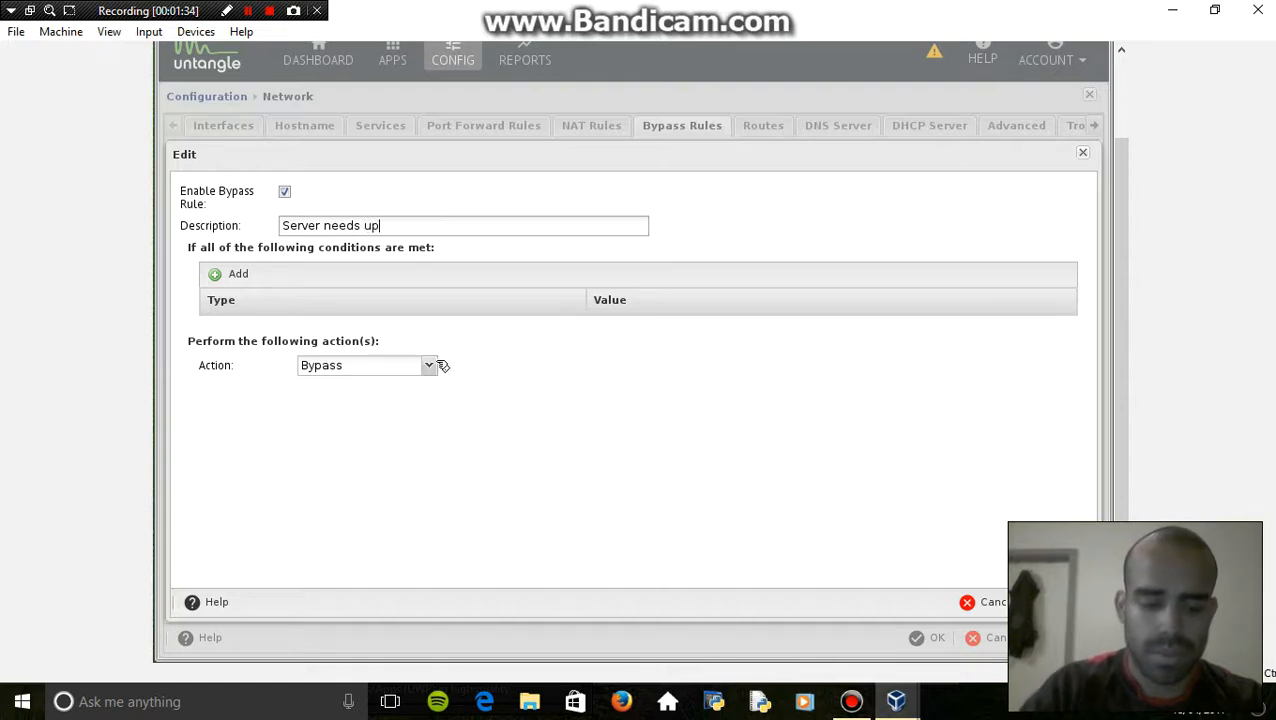
{"action": "type", "text": "dates"}
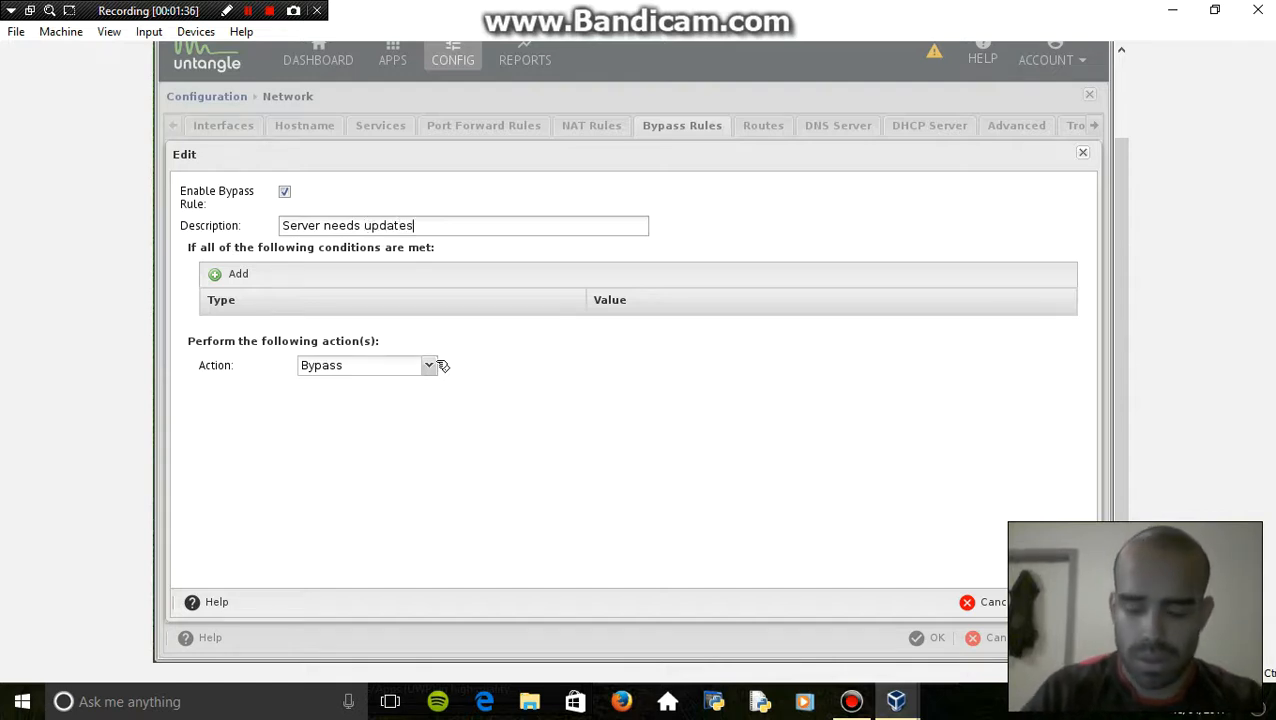
{"action": "type", "text": "/"}
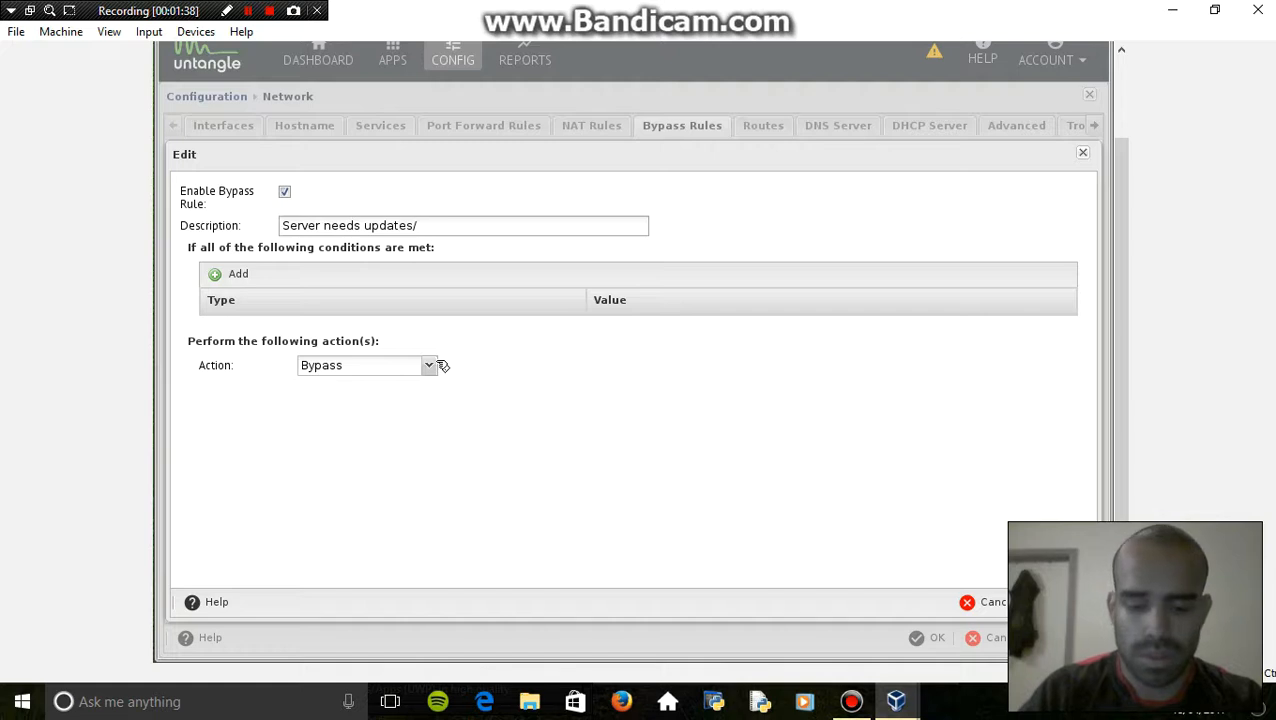
{"action": "type", "text": " no res"}
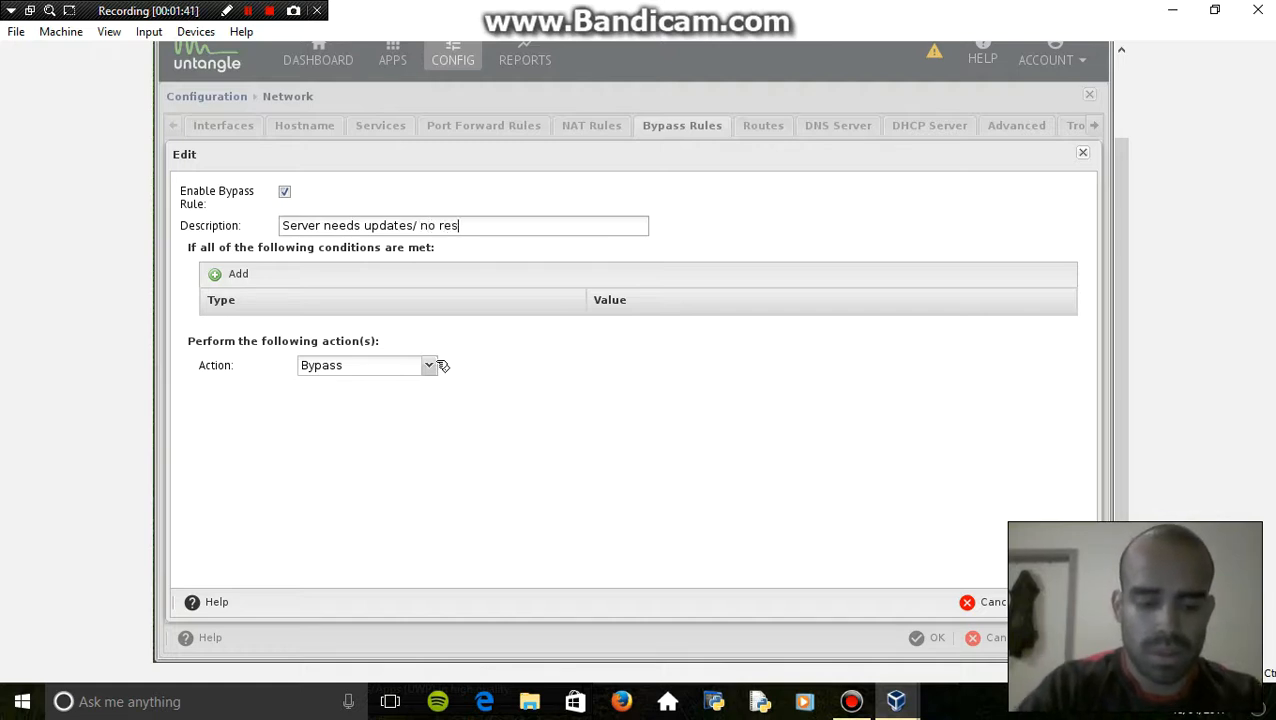
{"action": "type", "text": "trictions"}
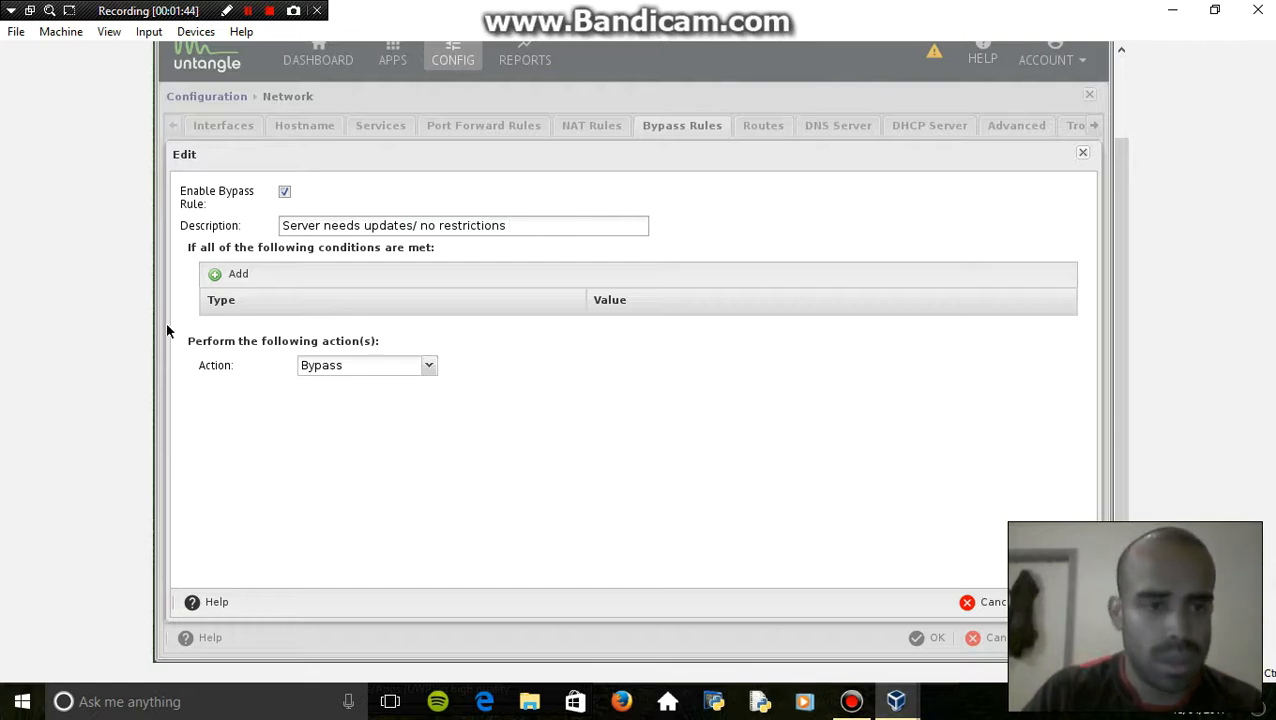
- Add a Source Address condition with the value 192.168.1.128 to the bypass rule and confirm the rule
{"action": "left_click", "coordinate": [227, 276]}
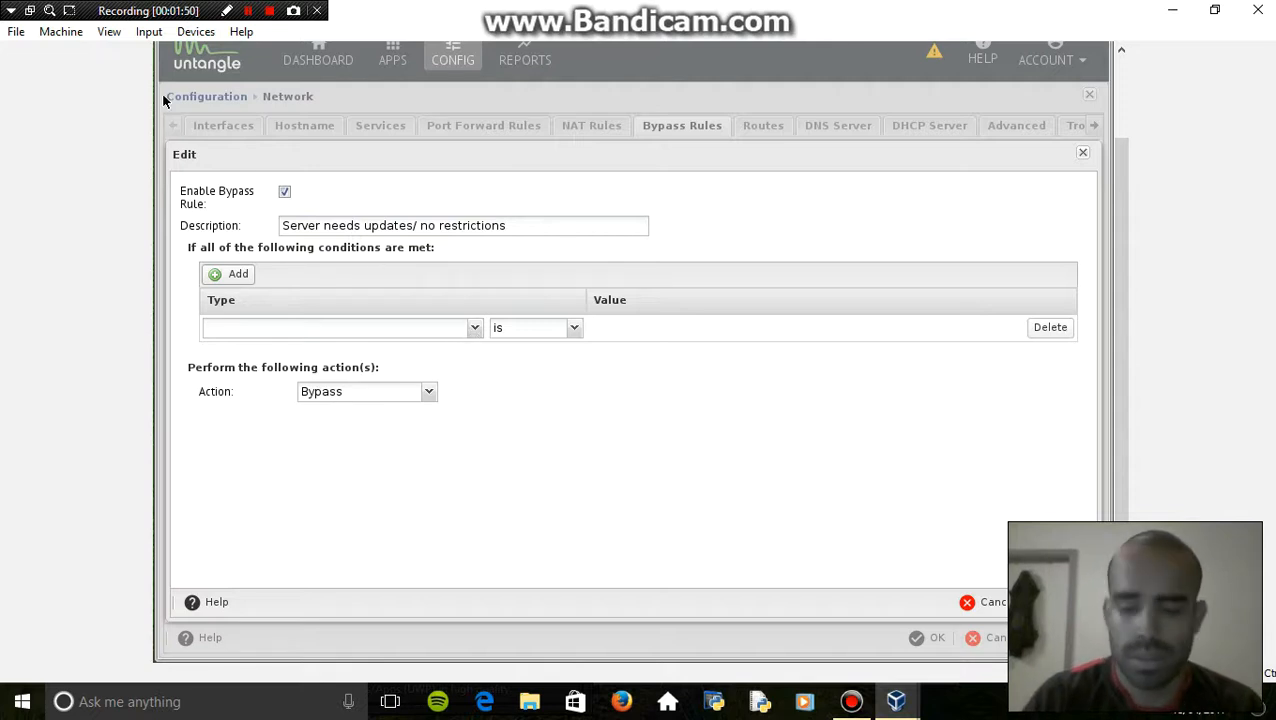
{"action": "left_click", "coordinate": [475, 329]}
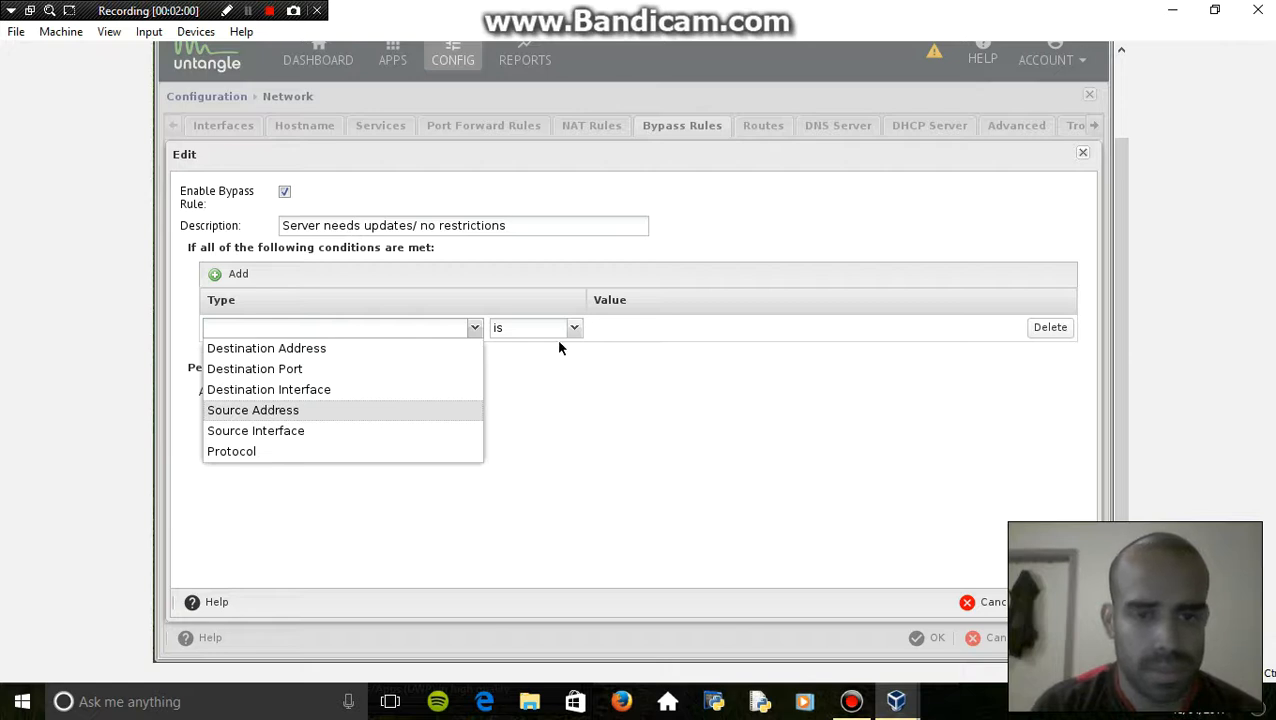
{"action": "left_click", "coordinate": [620, 325]}
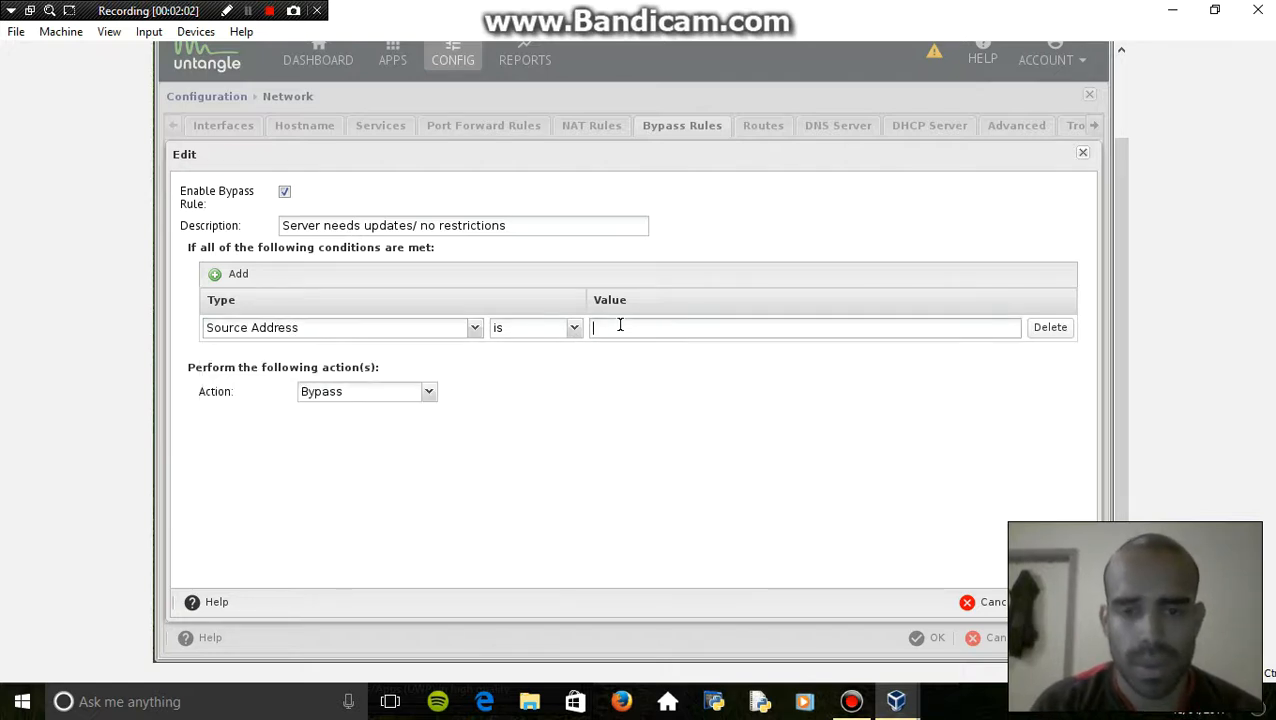
{"action": "type", "text": "19"}
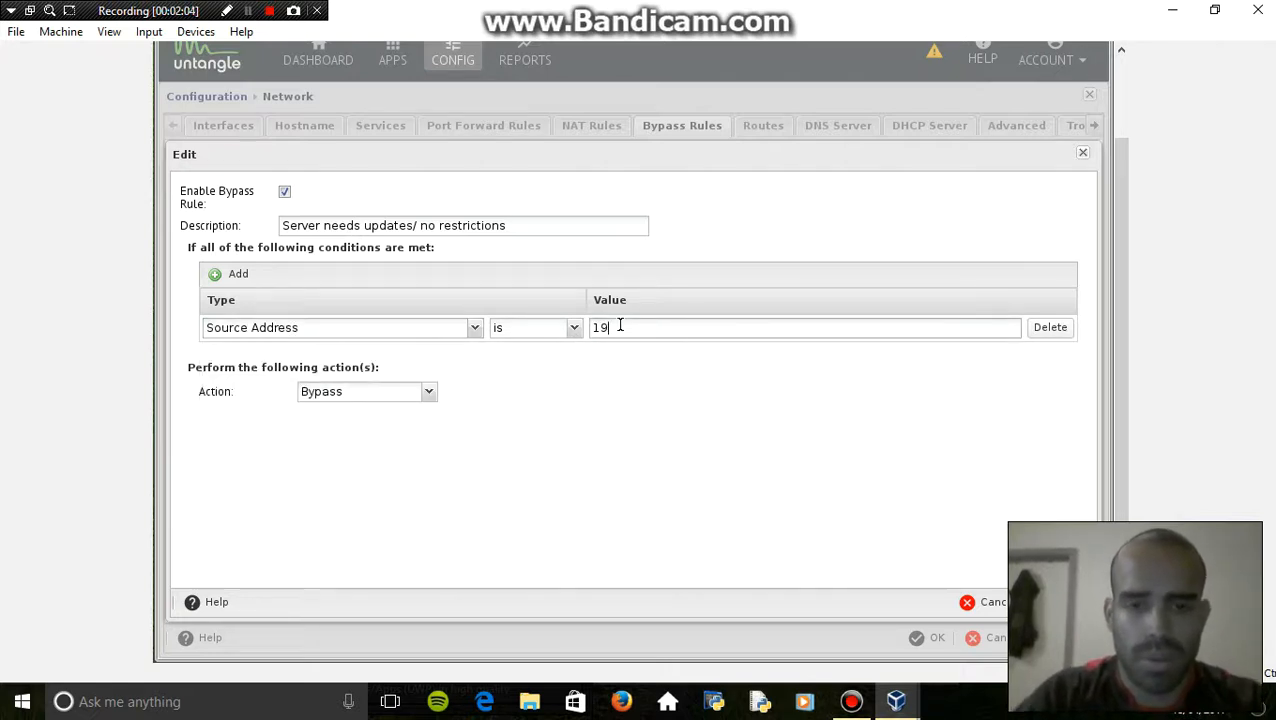
{"action": "type", "text": "2"}
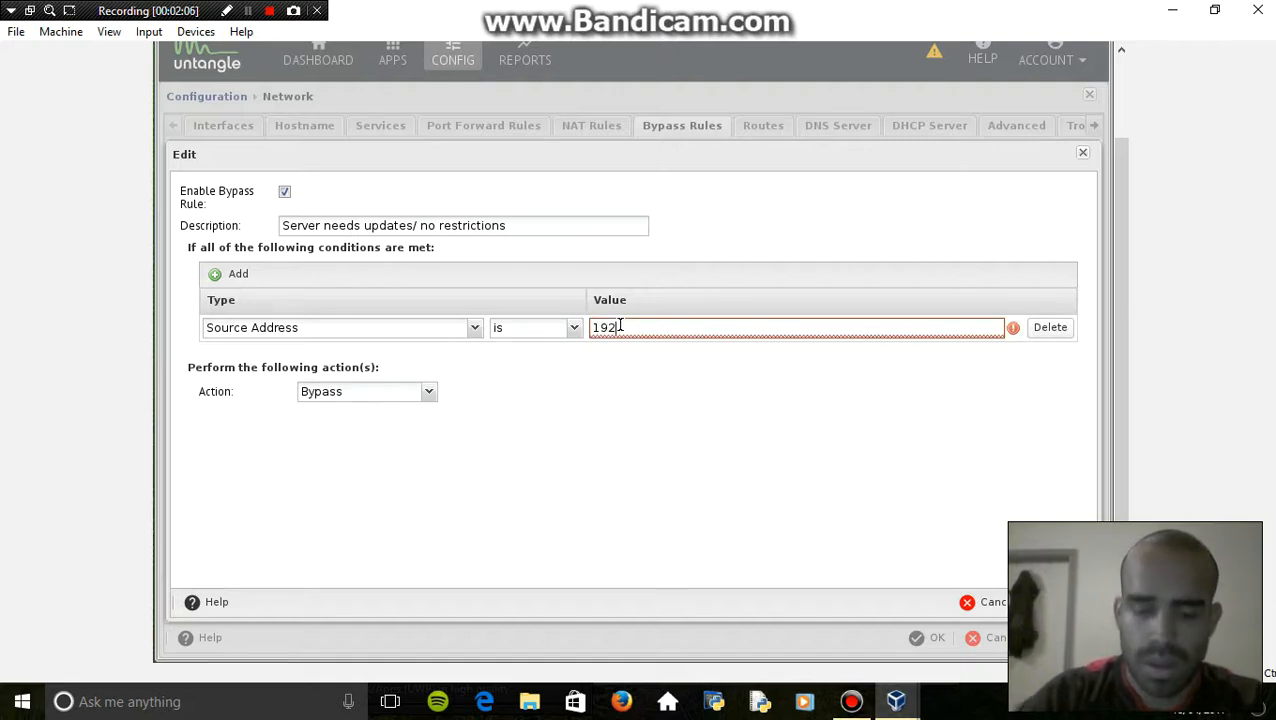
{"action": "type", "text": ".168"}
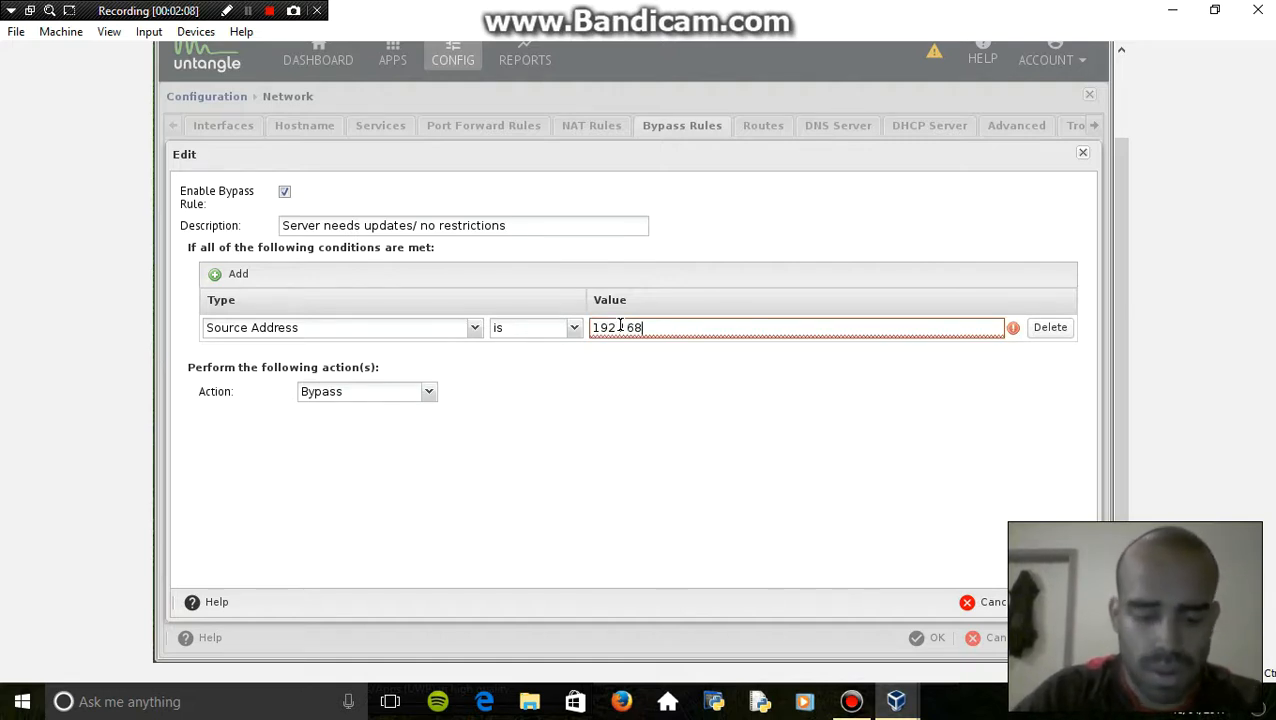
{"action": "type", "text": "."}
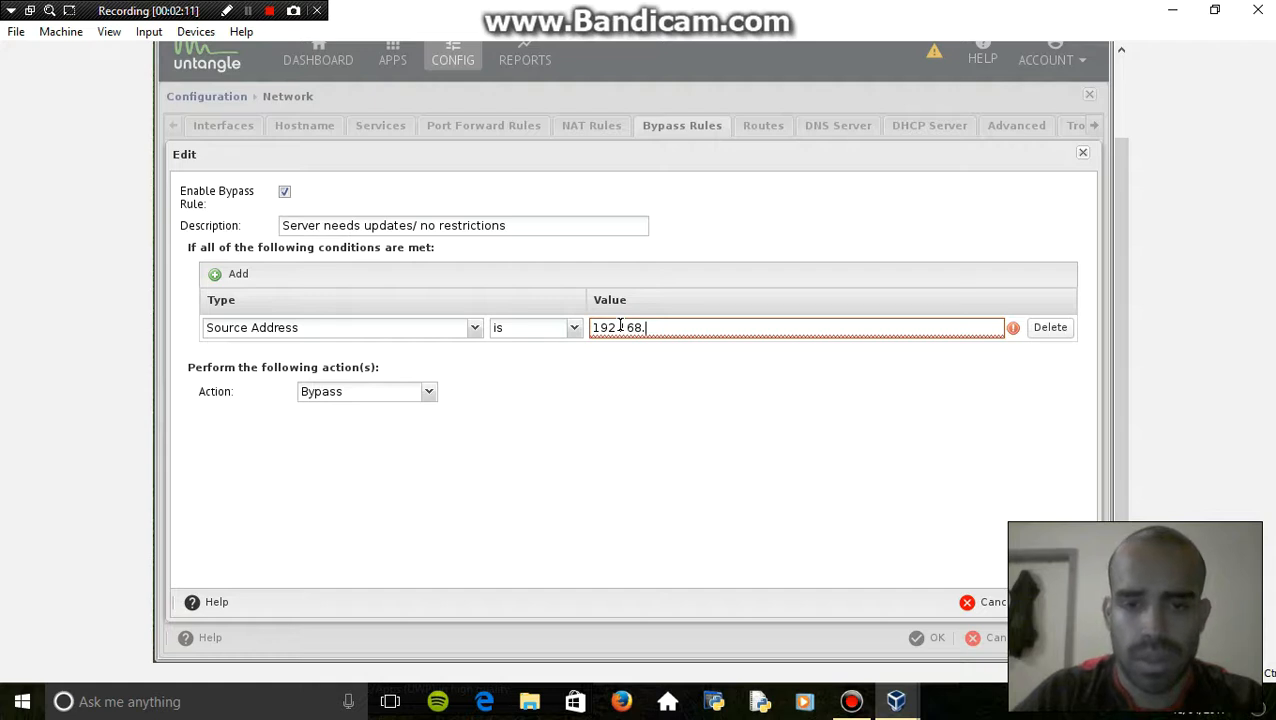
{"action": "type", "text": "1"}
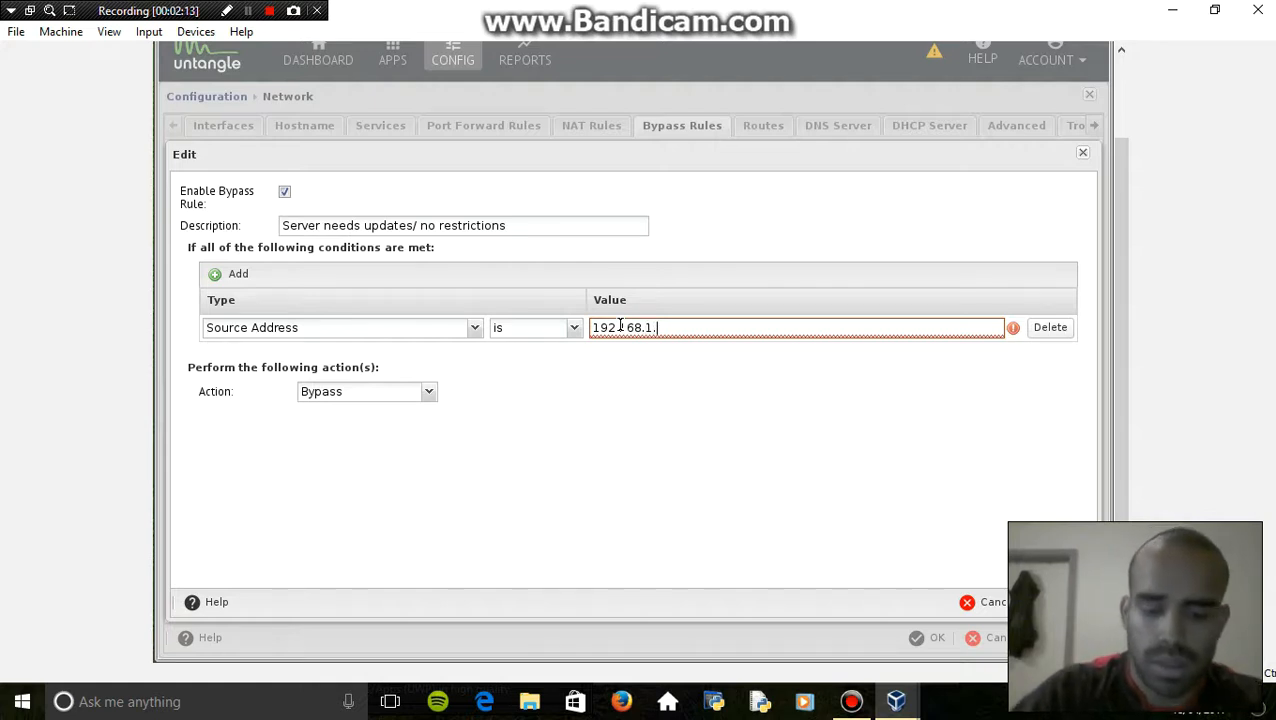
{"action": "type", "text": ".128"}
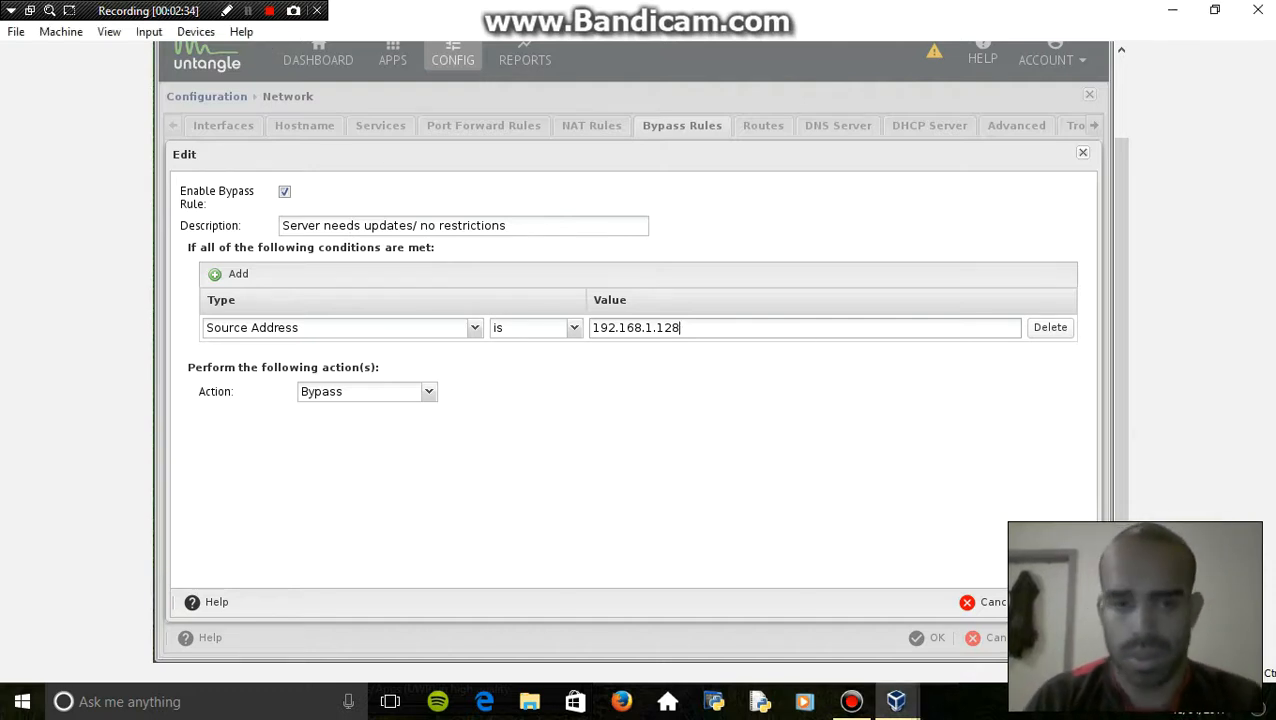
{"action": "left_click", "coordinate": [1060, 602]}
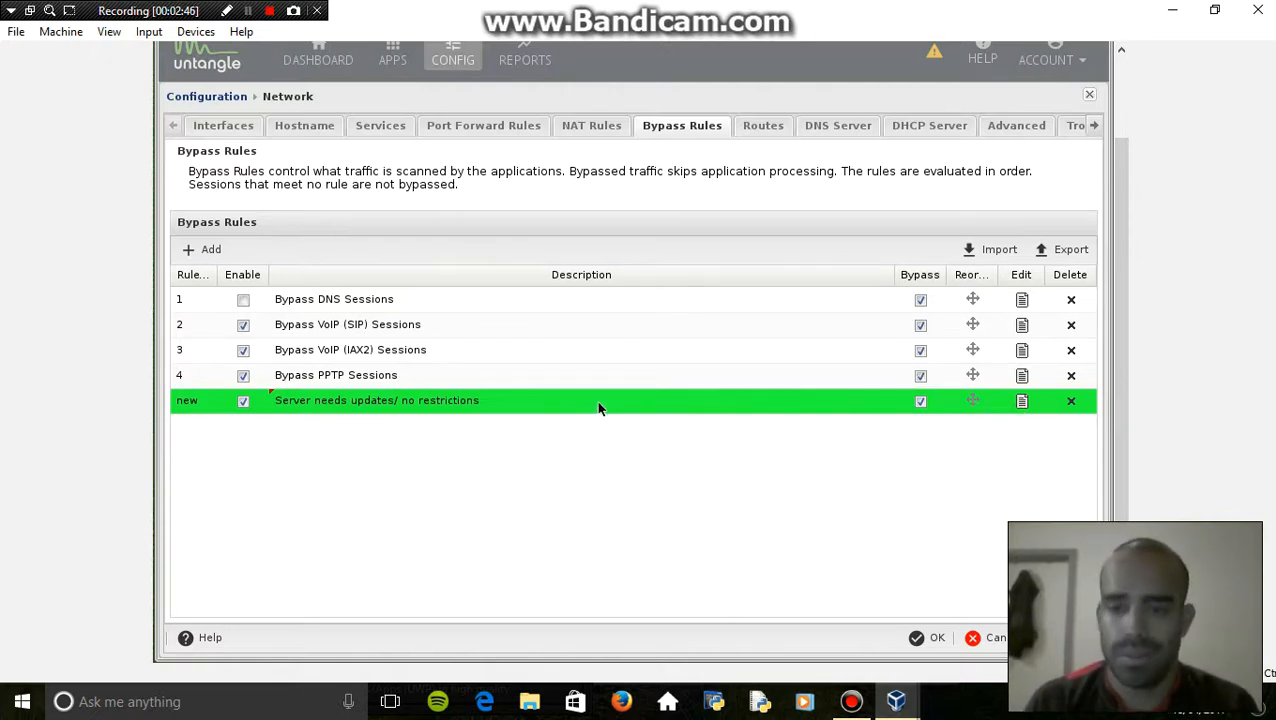
- Reopen the "Server needs updates/ no restrictions" rule and add a second condition of type Source Interface
{"action": "left_click", "coordinate": [1022, 401]}
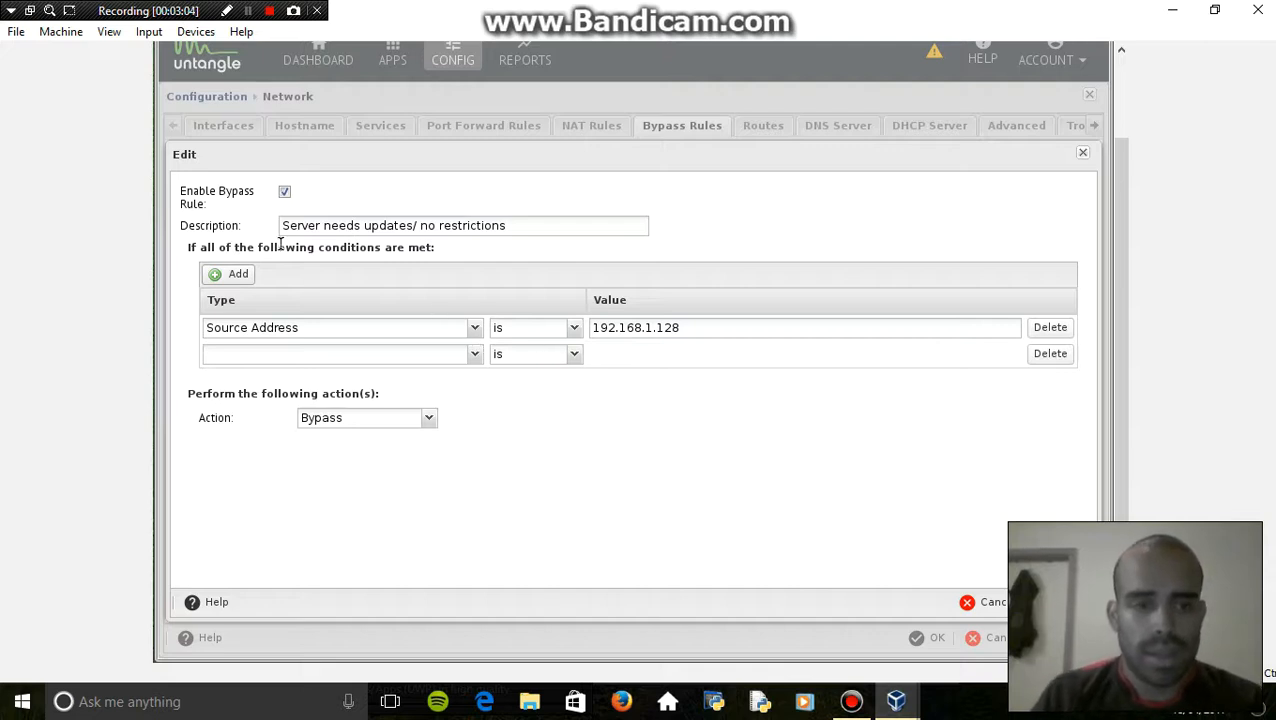
{"action": "left_click", "coordinate": [248, 11]}
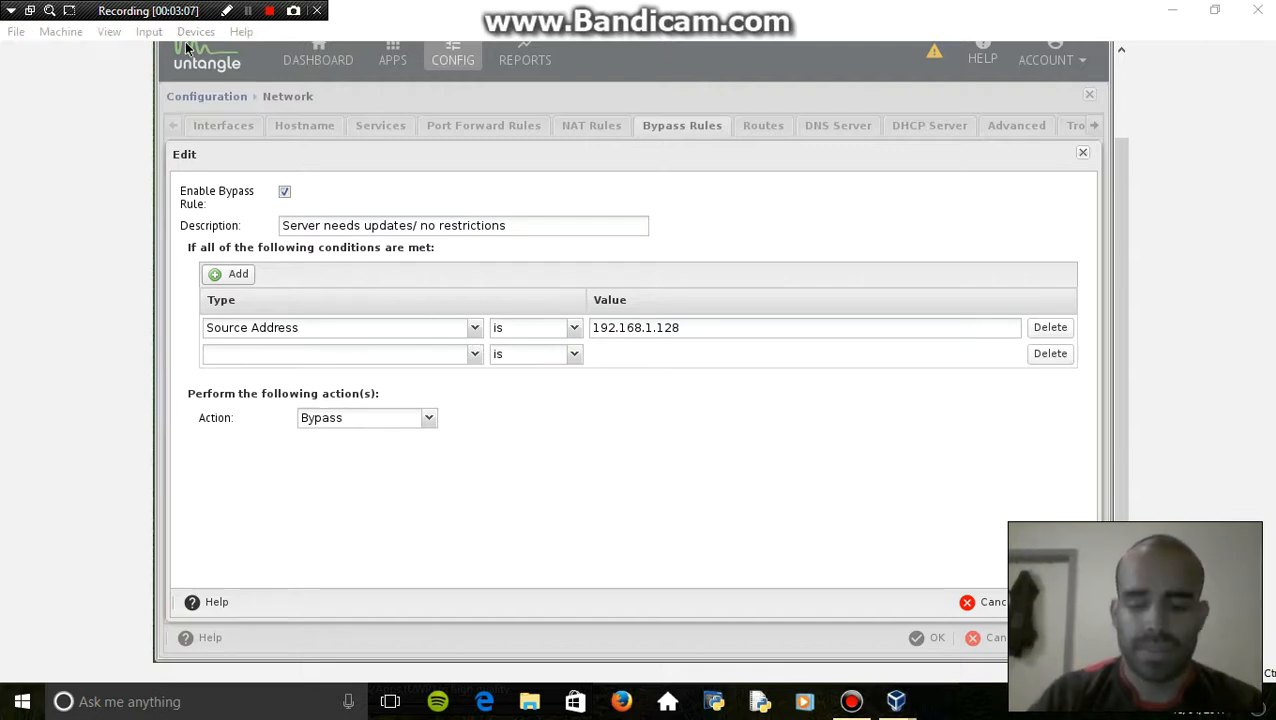
{"action": "left_click", "coordinate": [473, 362]}
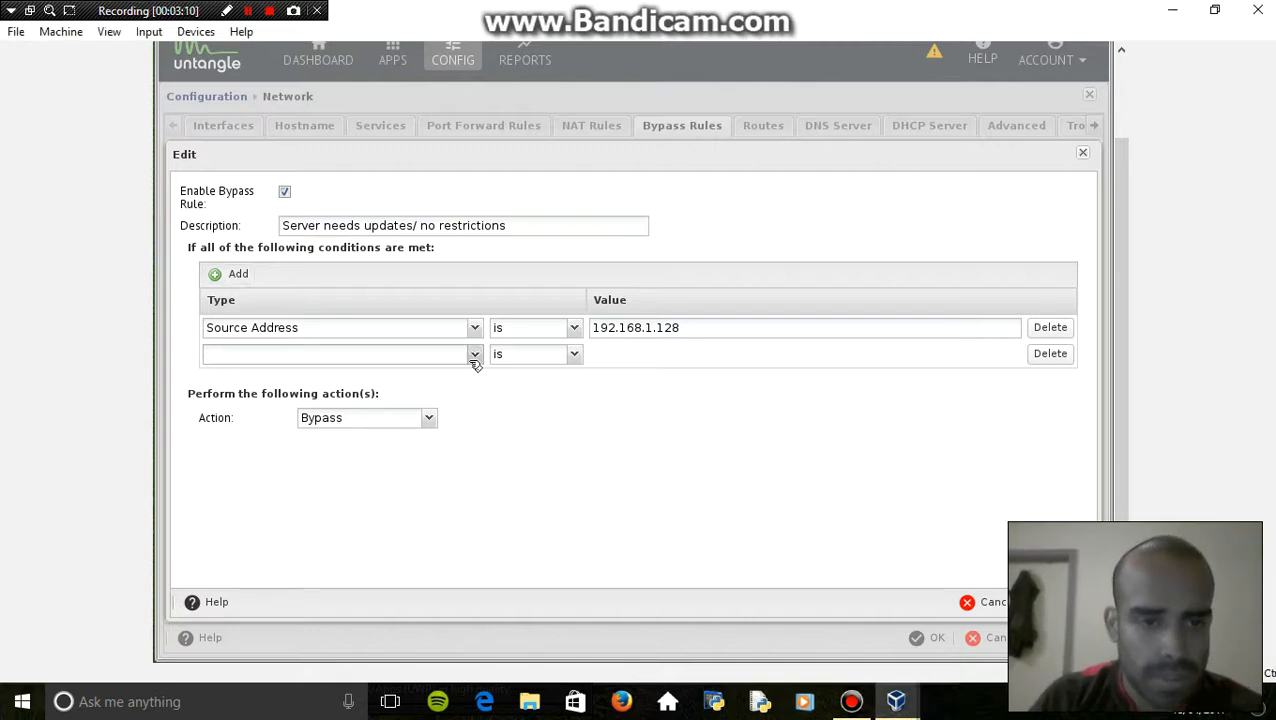
{"action": "left_click", "coordinate": [474, 362]}
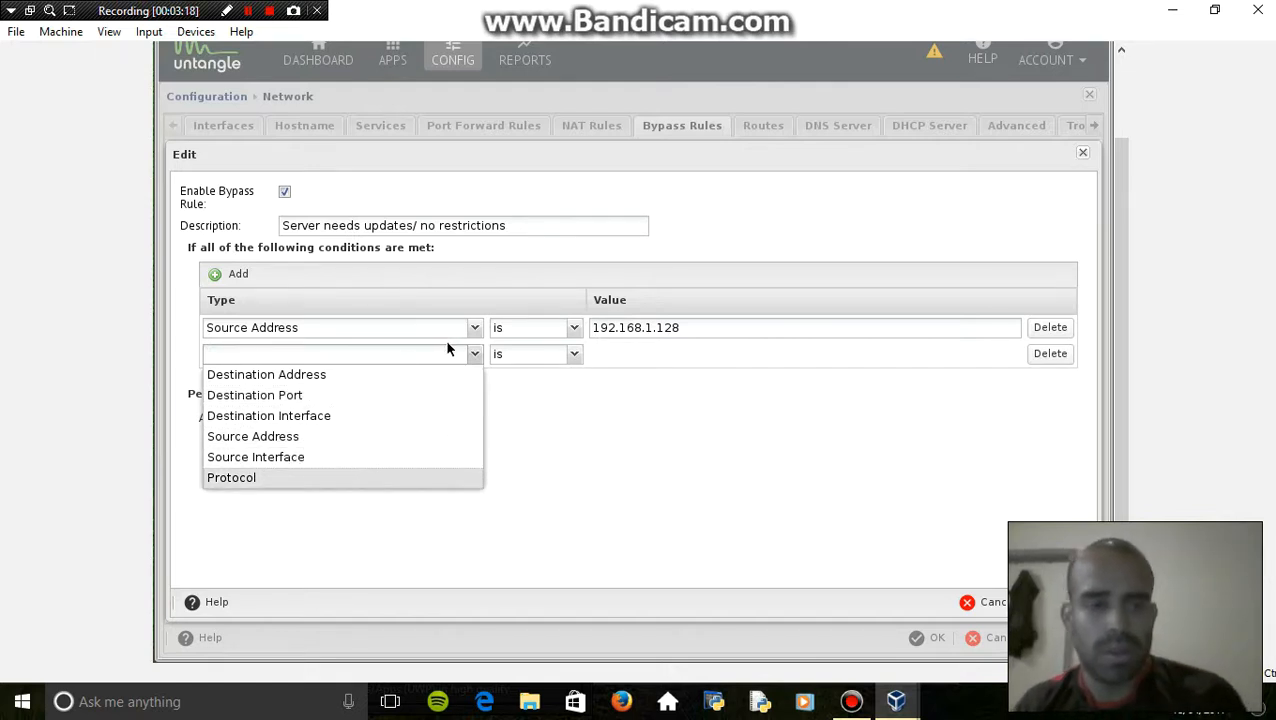
{"action": "left_click", "coordinate": [380, 478]}
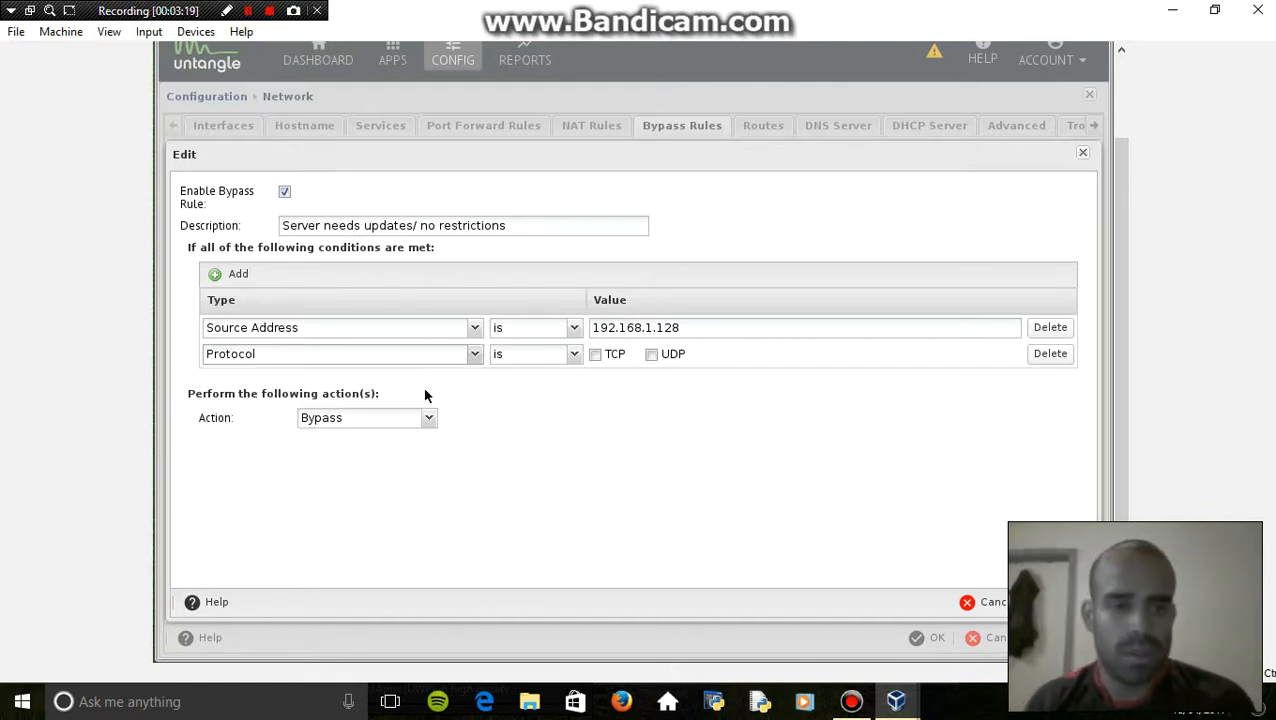
{"action": "left_click", "coordinate": [477, 355]}
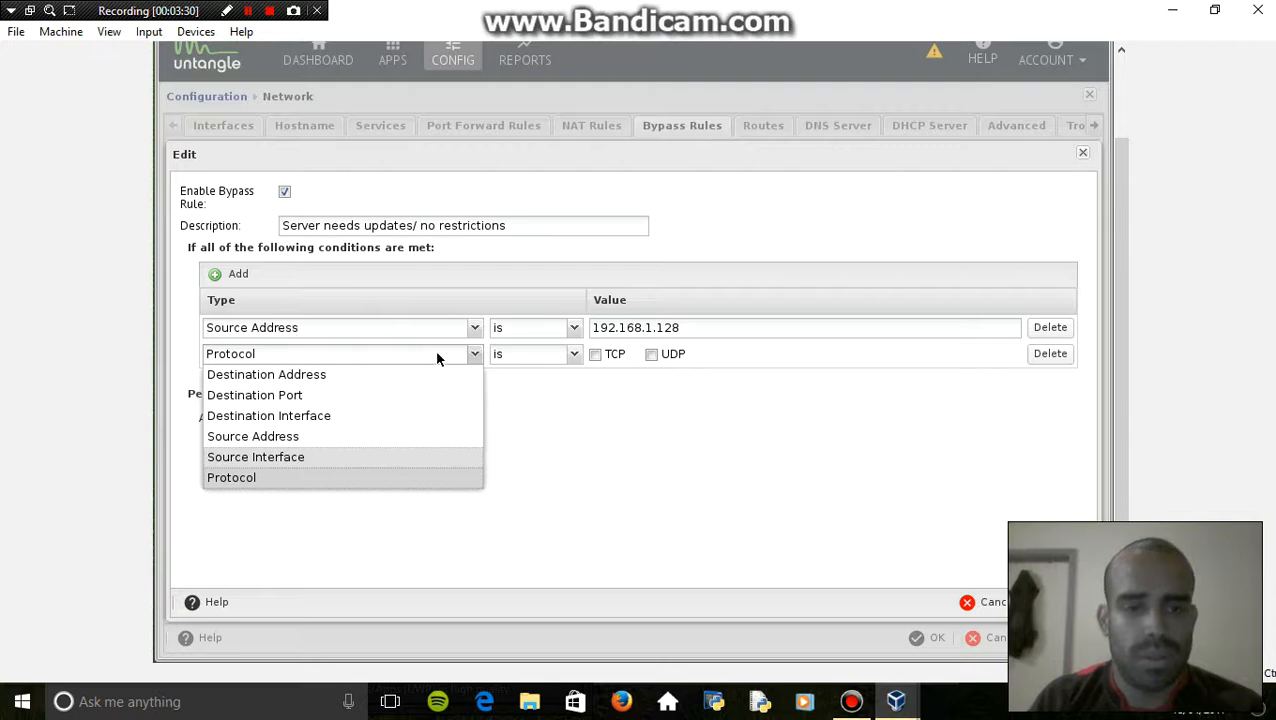
{"action": "key", "text": "Return"}
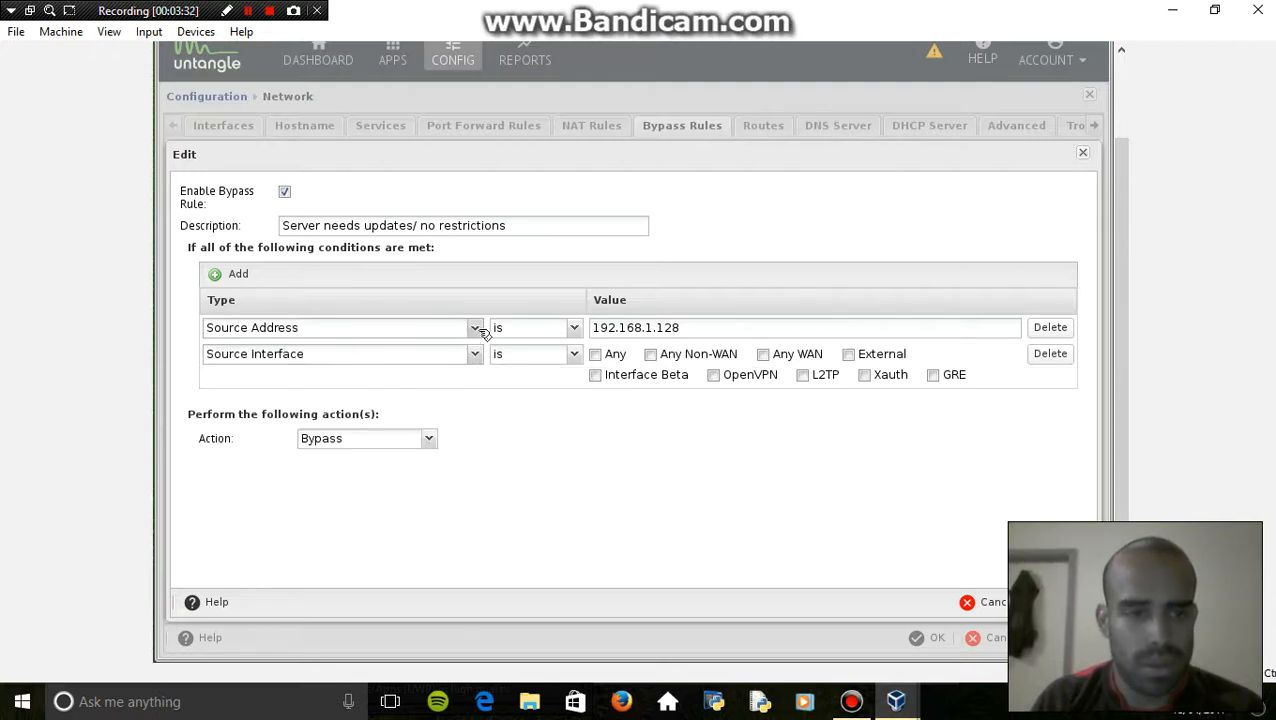
- Add a third, blank condition and change the first condition to the Protocol type with TCP enabled
{"action": "left_click", "coordinate": [476, 328]}
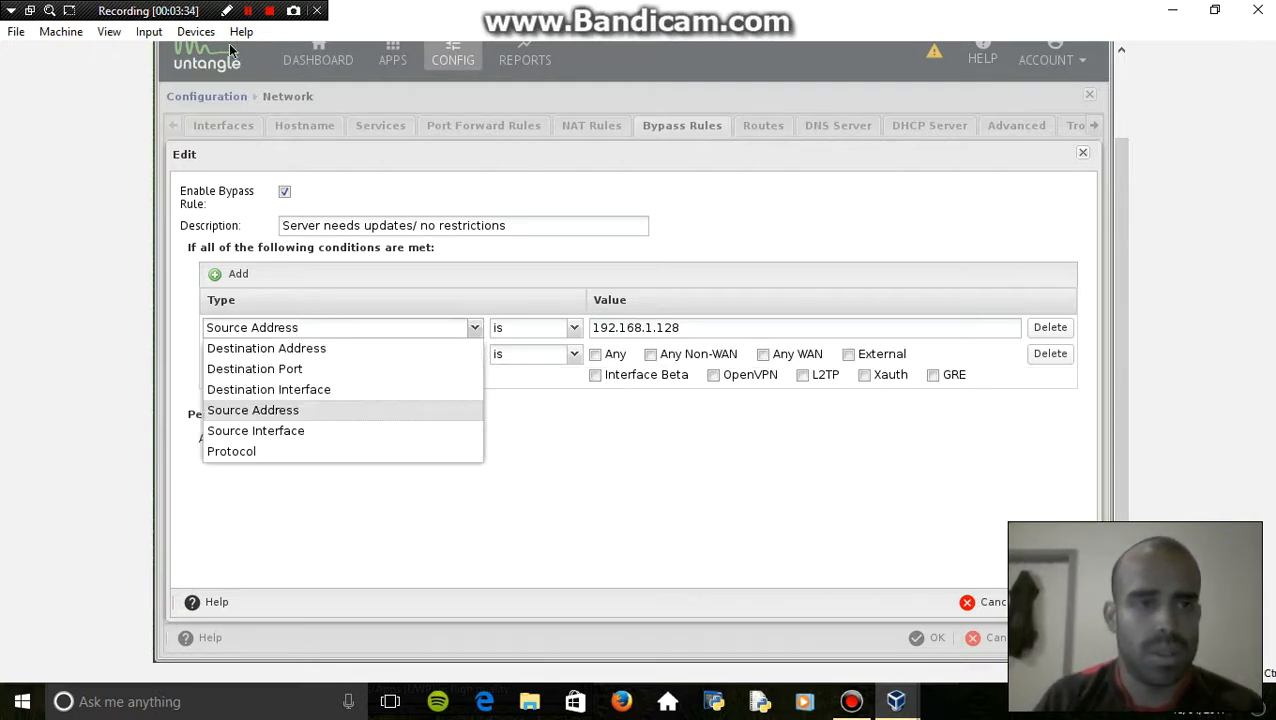
{"action": "left_click", "coordinate": [229, 274]}
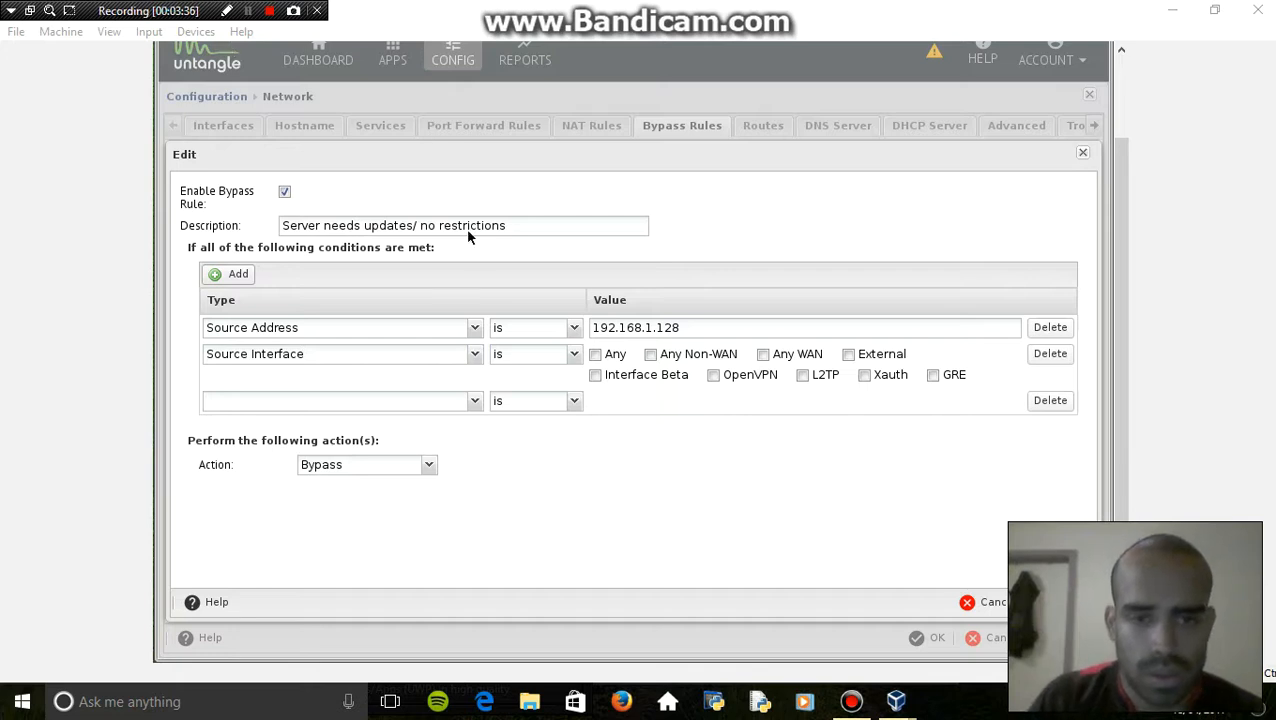
{"action": "left_click", "coordinate": [475, 330]}
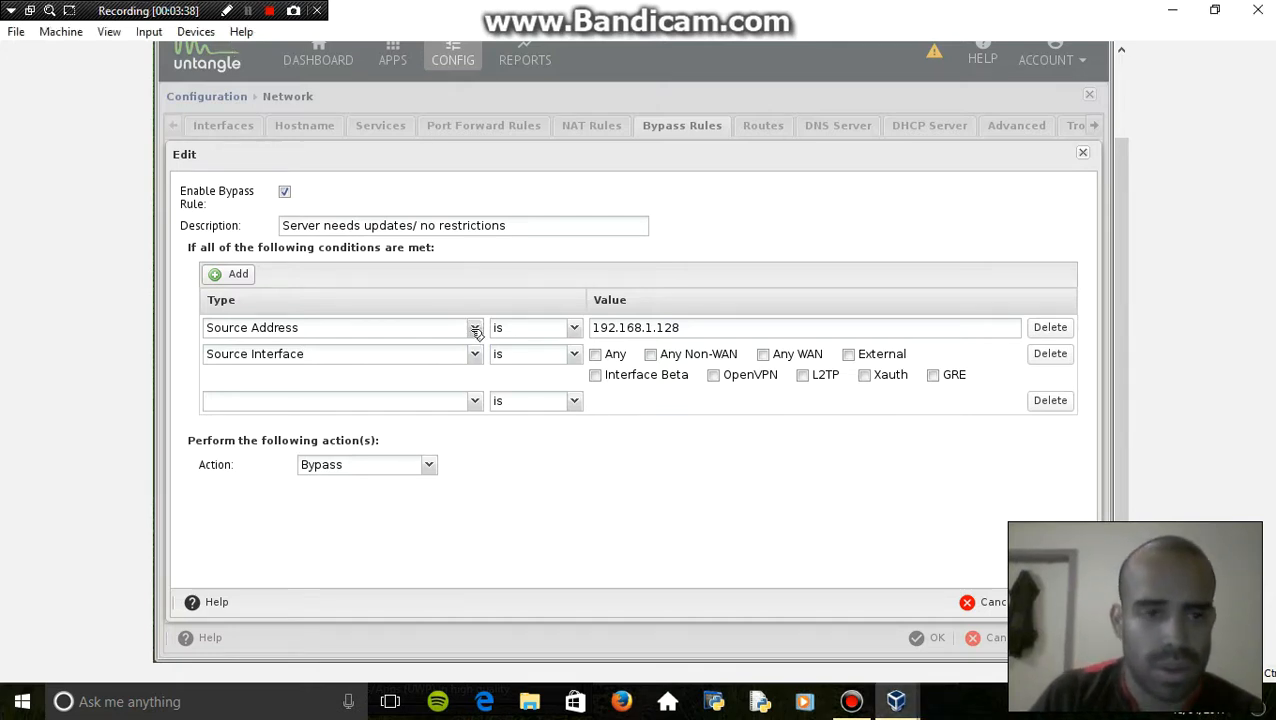
{"action": "left_click", "coordinate": [476, 329]}
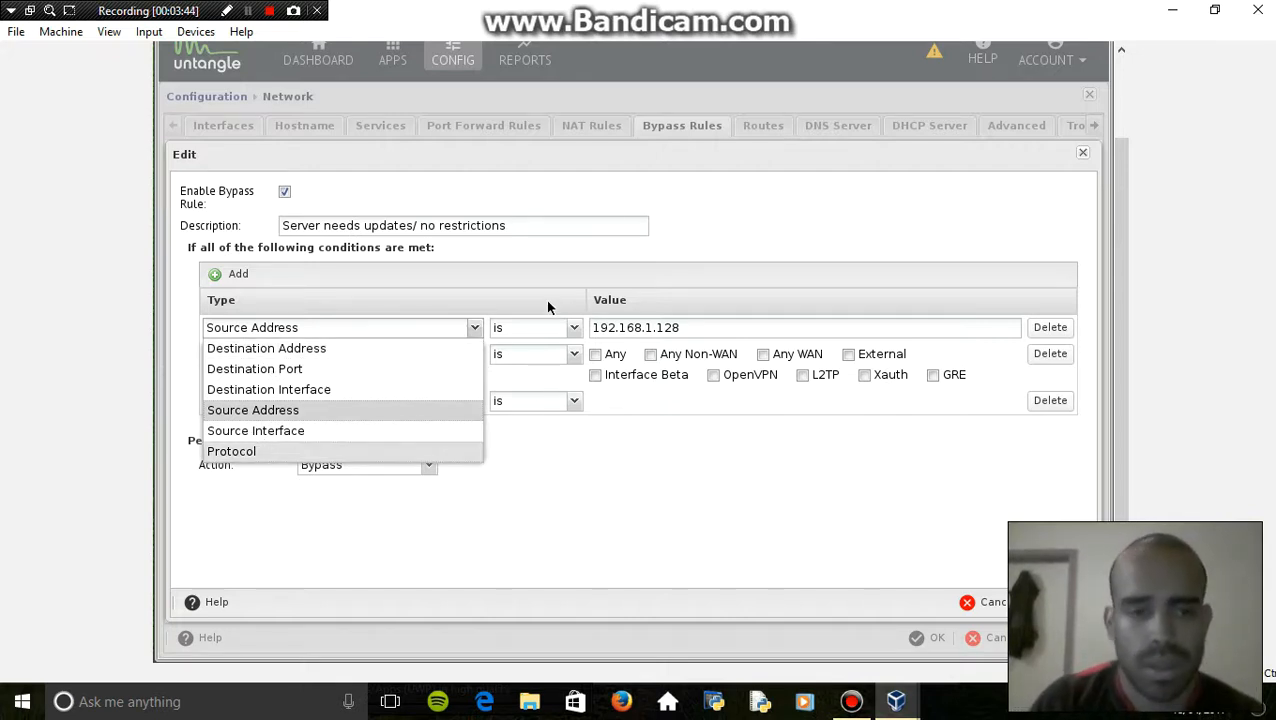
{"action": "left_click", "coordinate": [474, 332]}
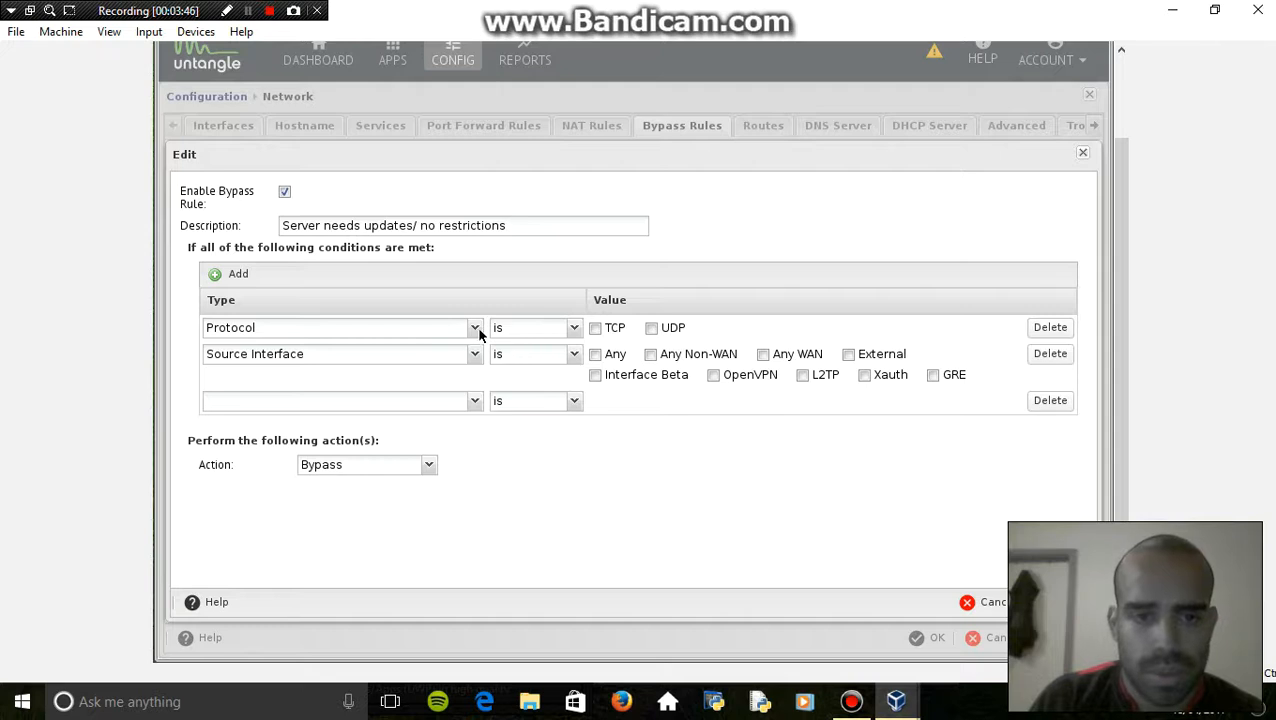
{"action": "left_click", "coordinate": [596, 330]}
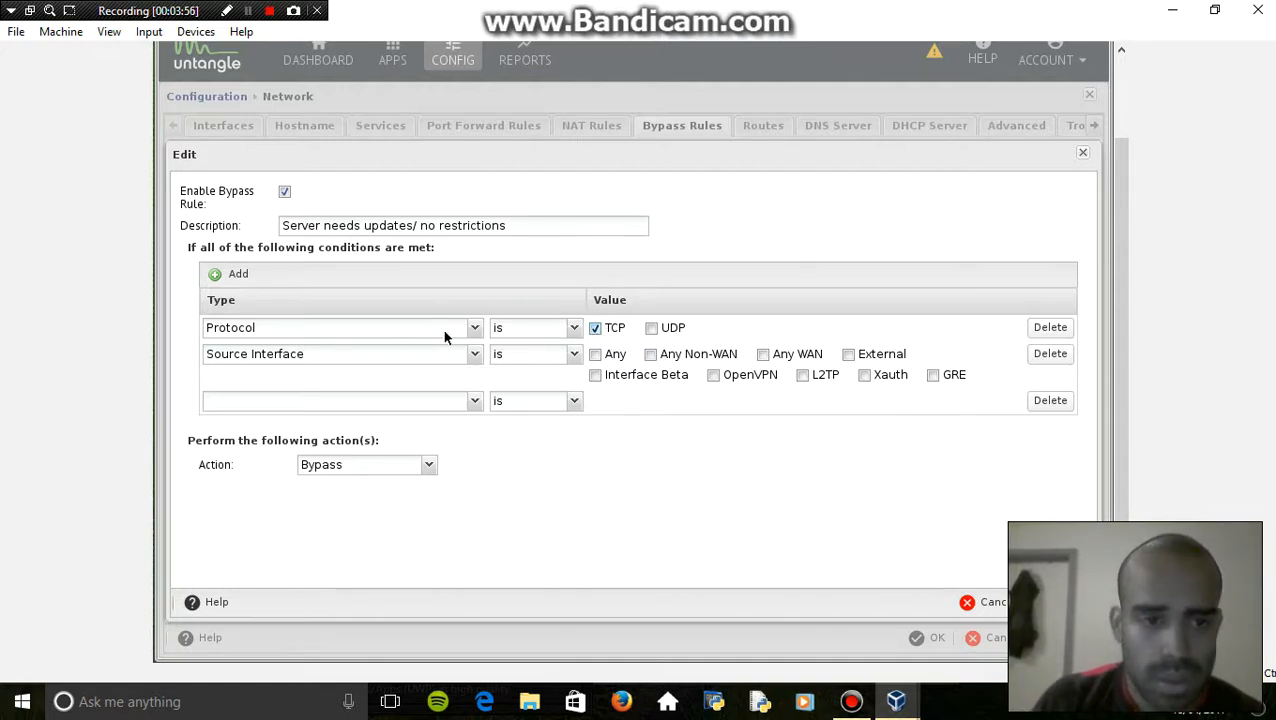
- Change the bypass rule's first condition to the Destination Port type with the value 80
{"action": "left_click", "coordinate": [475, 356]}
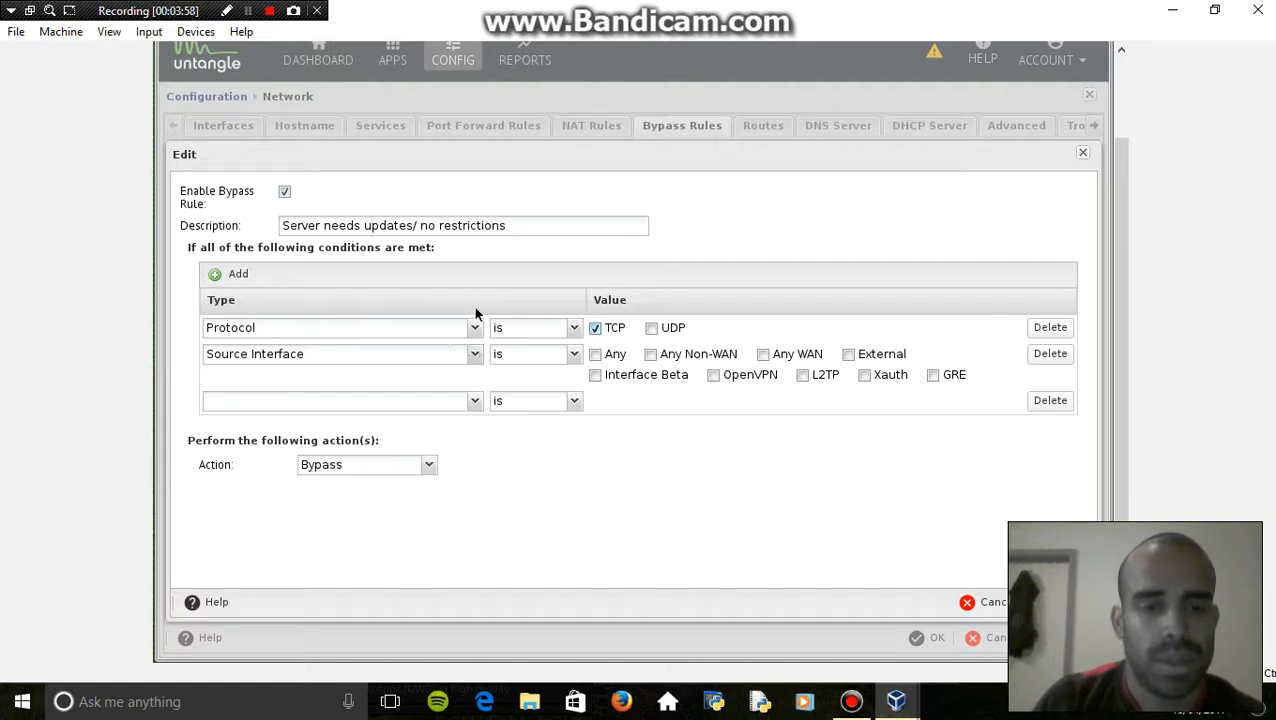
{"action": "left_click", "coordinate": [476, 328]}
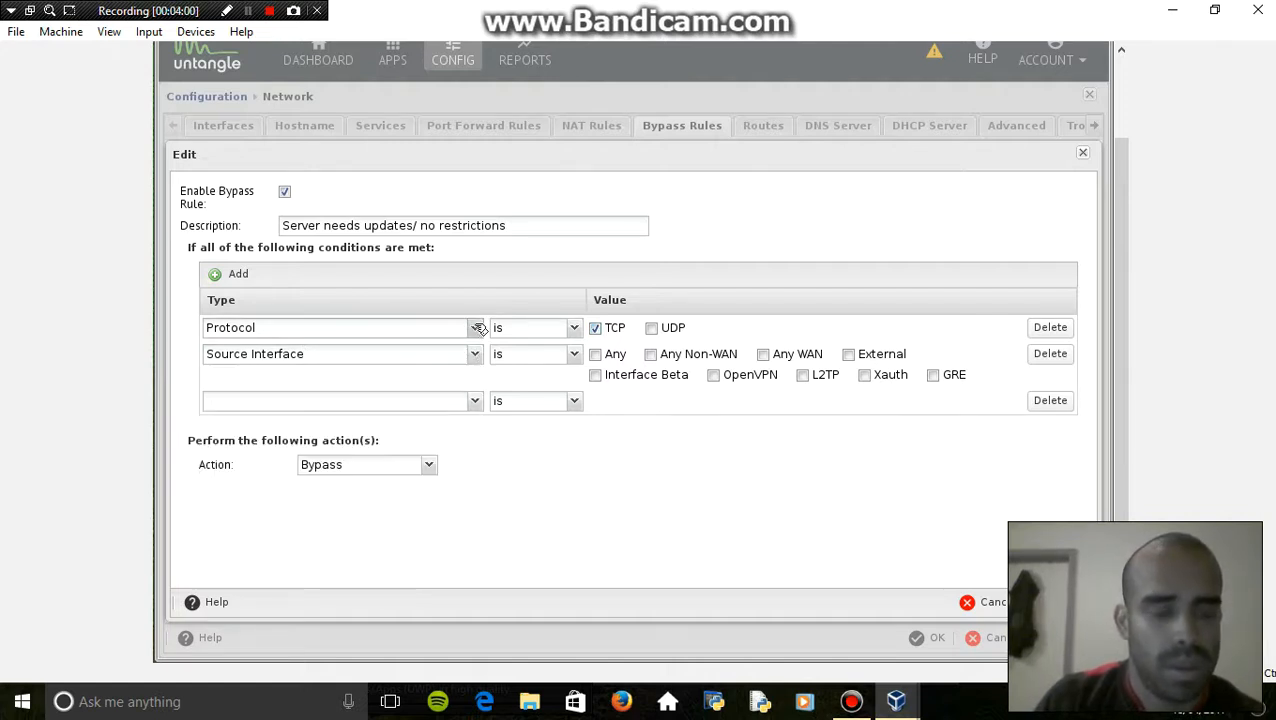
{"action": "left_click", "coordinate": [477, 329]}
{"action": "left_click", "coordinate": [477, 329]}
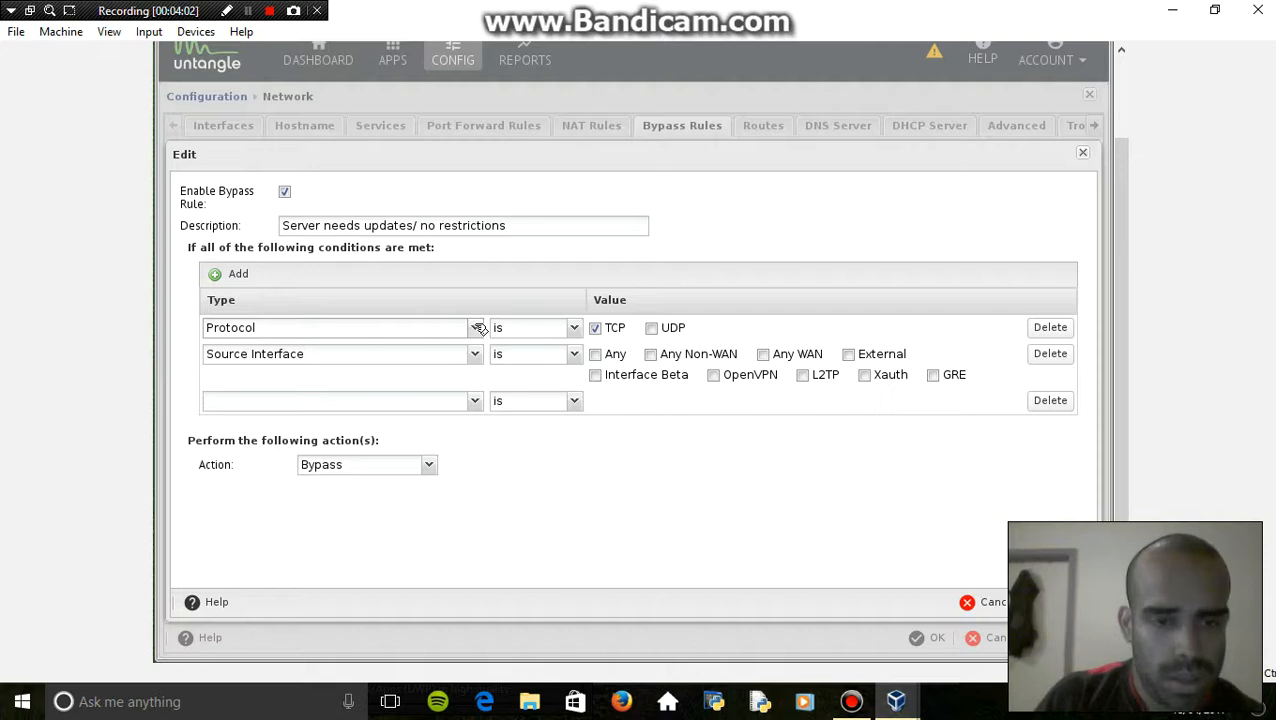
{"action": "left_click", "coordinate": [477, 329]}
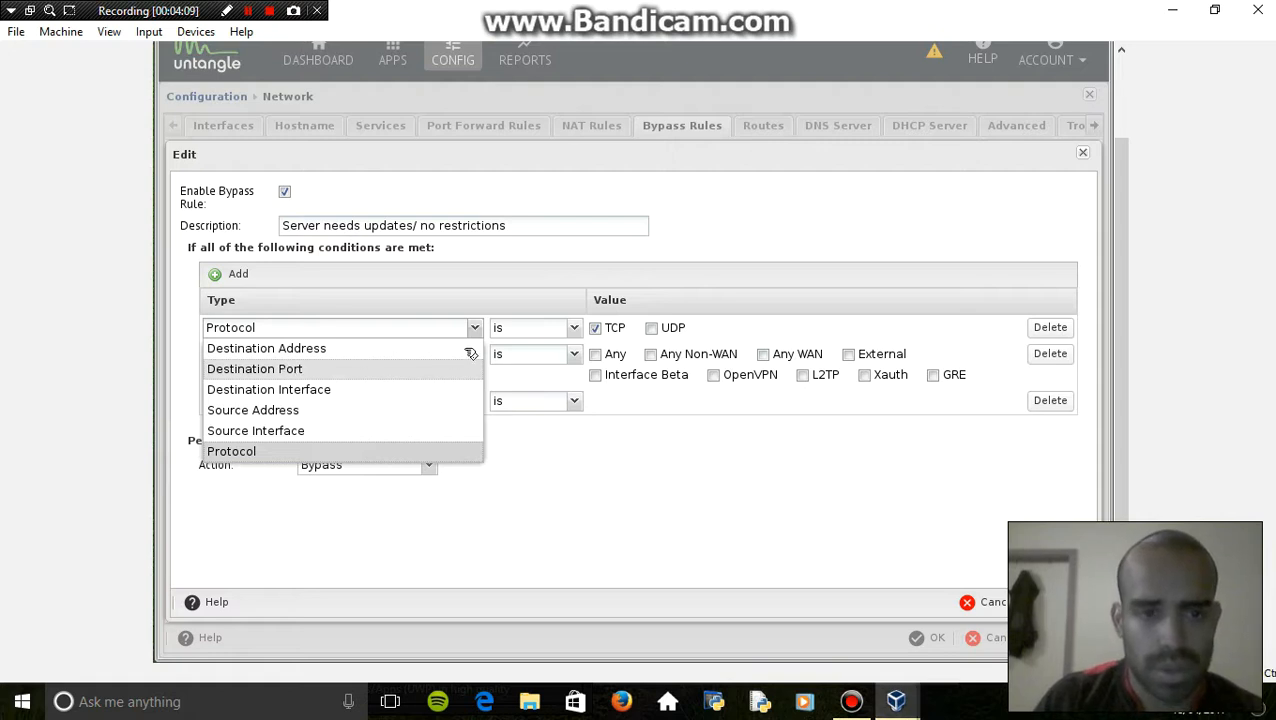
{"action": "left_click", "coordinate": [314, 375]}
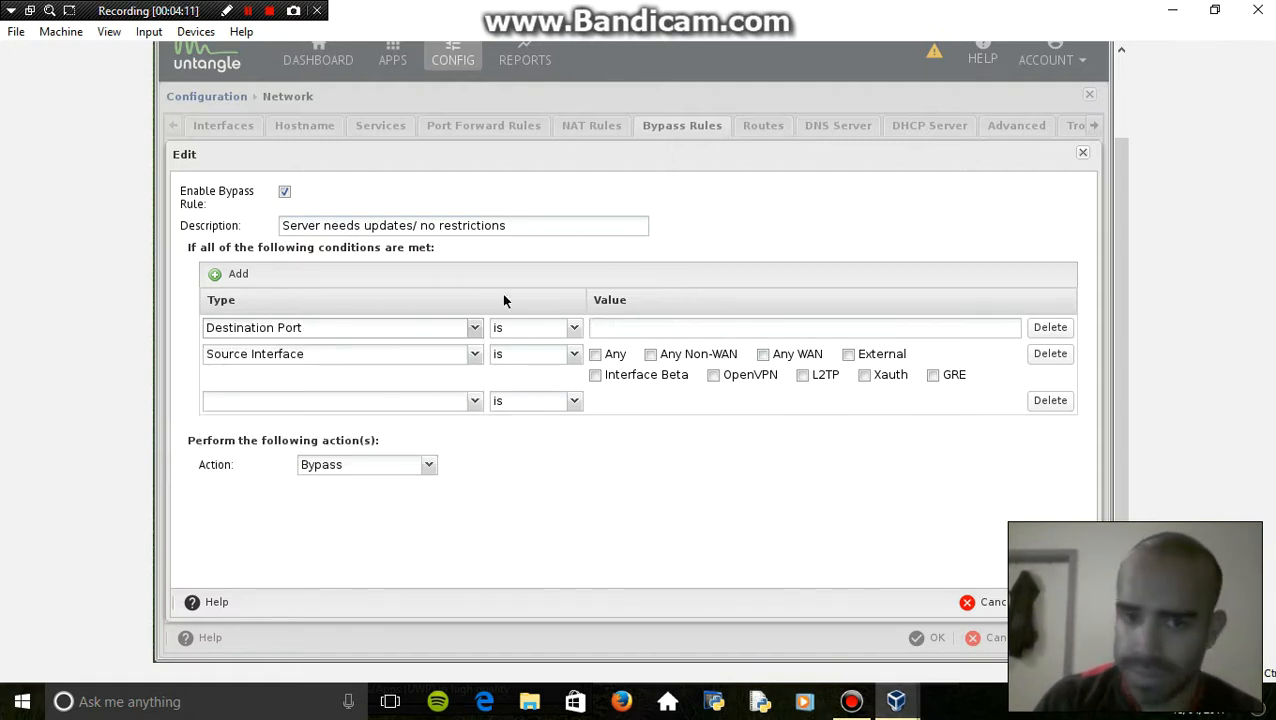
{"action": "left_click", "coordinate": [640, 329]}
{"action": "type", "text": "80"}
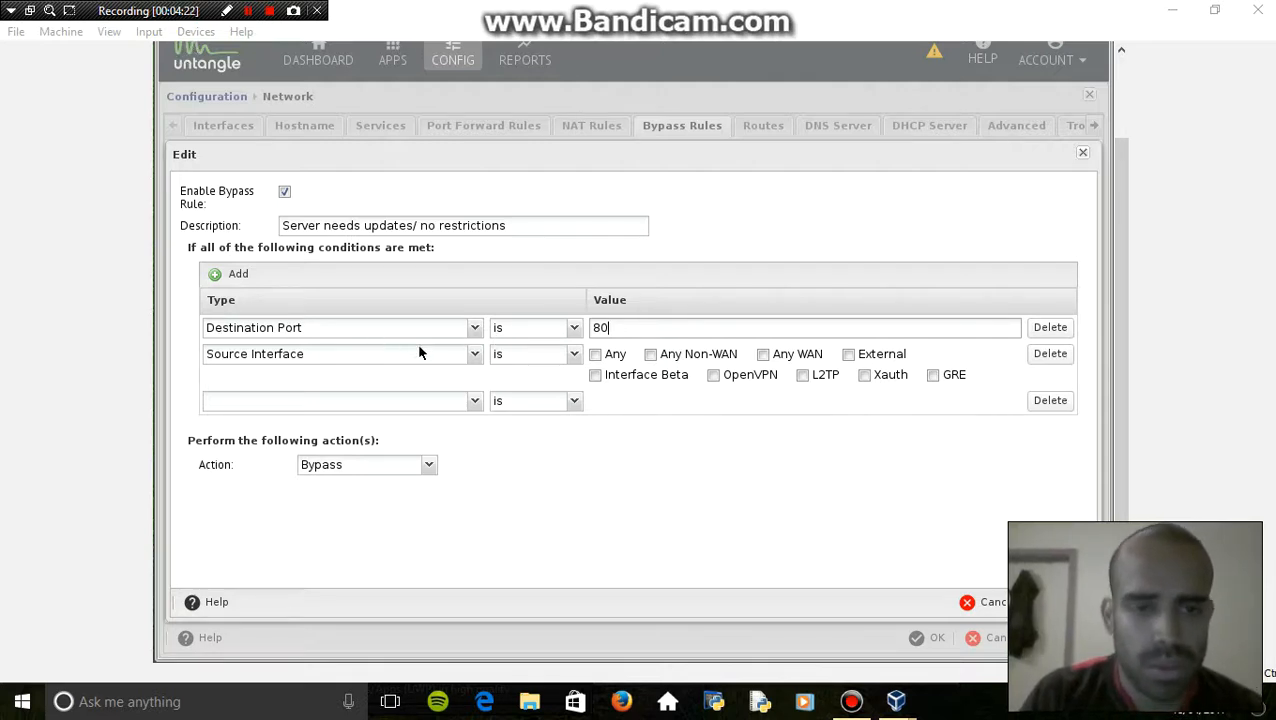
- Change the rule's second condition to the Protocol type with TCP enabled
{"action": "left_click", "coordinate": [477, 354]}
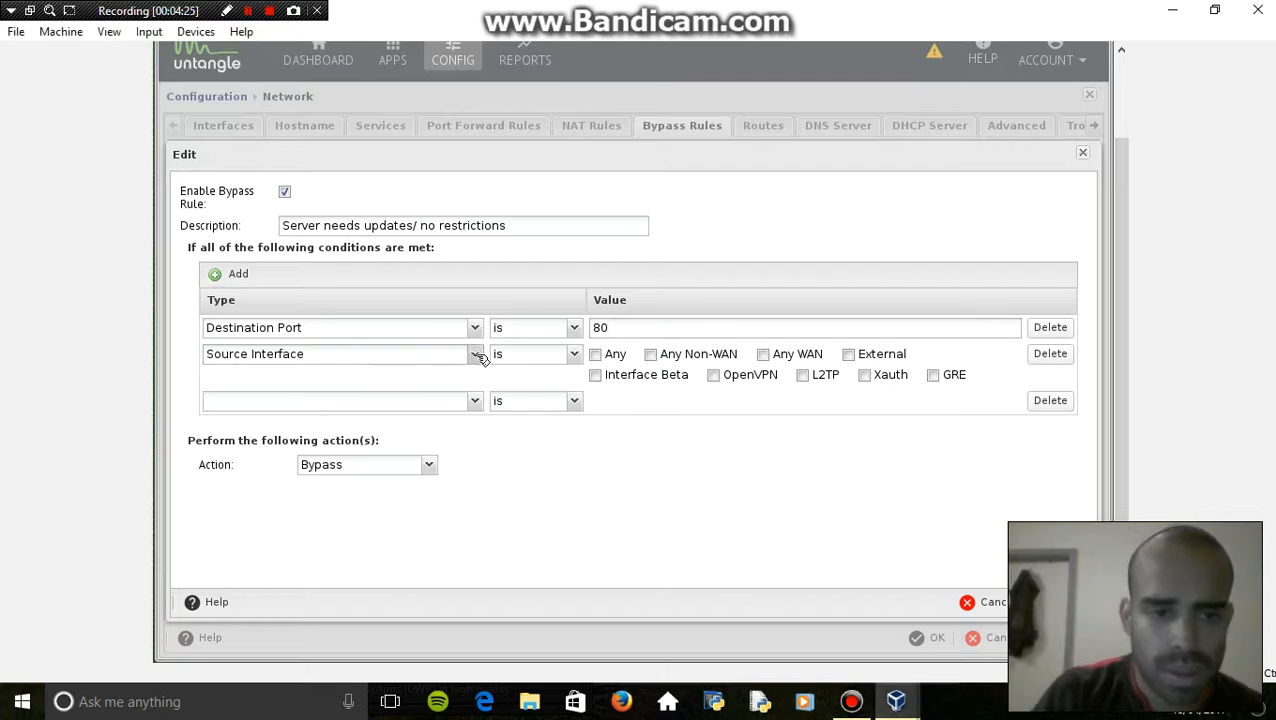
{"action": "left_click", "coordinate": [475, 357]}
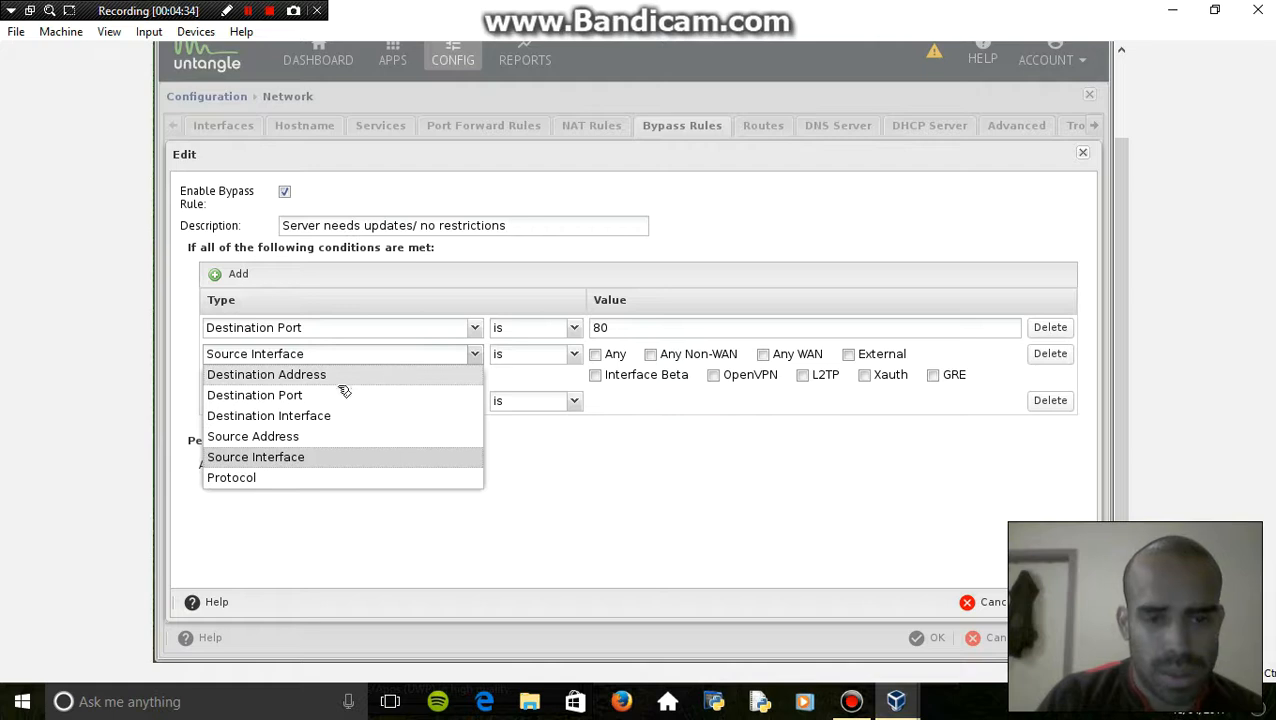
{"action": "left_click", "coordinate": [250, 478]}
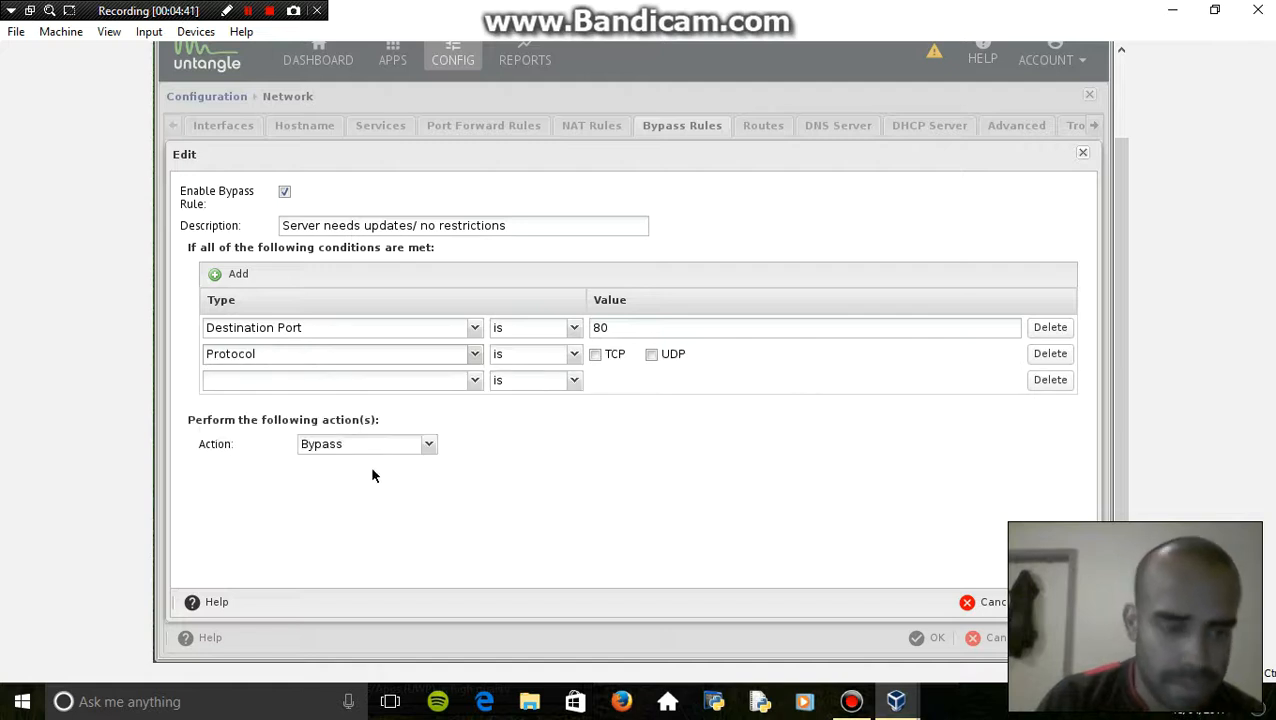
{"action": "left_click", "coordinate": [597, 358]}
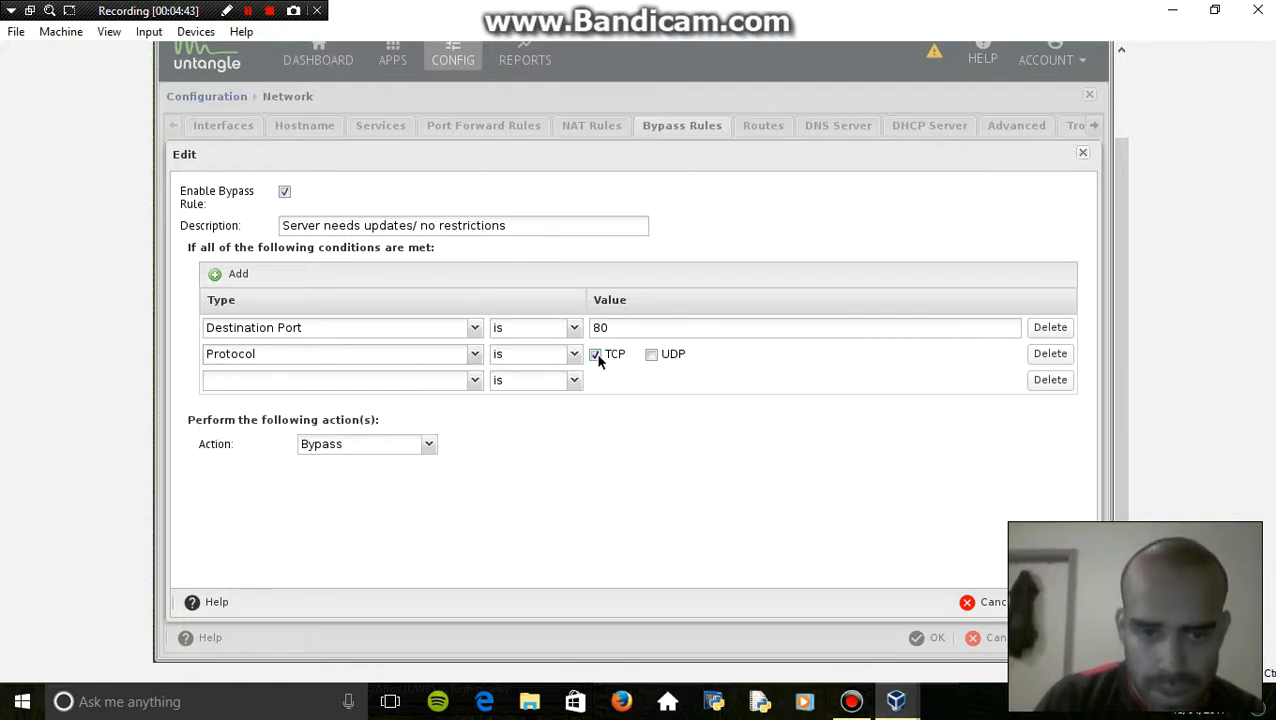
- Make the third condition a Source Address of 192.168.1.128 and confirm the edited bypass rule
{"action": "left_click", "coordinate": [475, 382]}
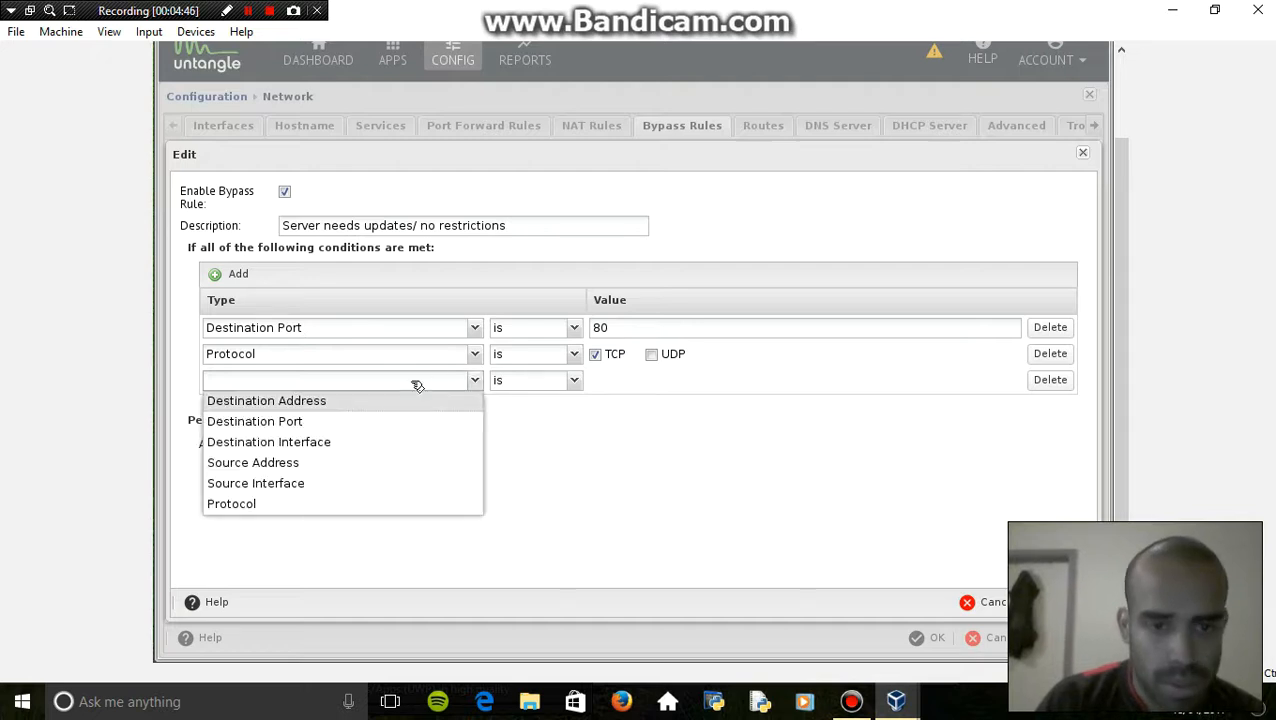
{"action": "left_click", "coordinate": [302, 465]}
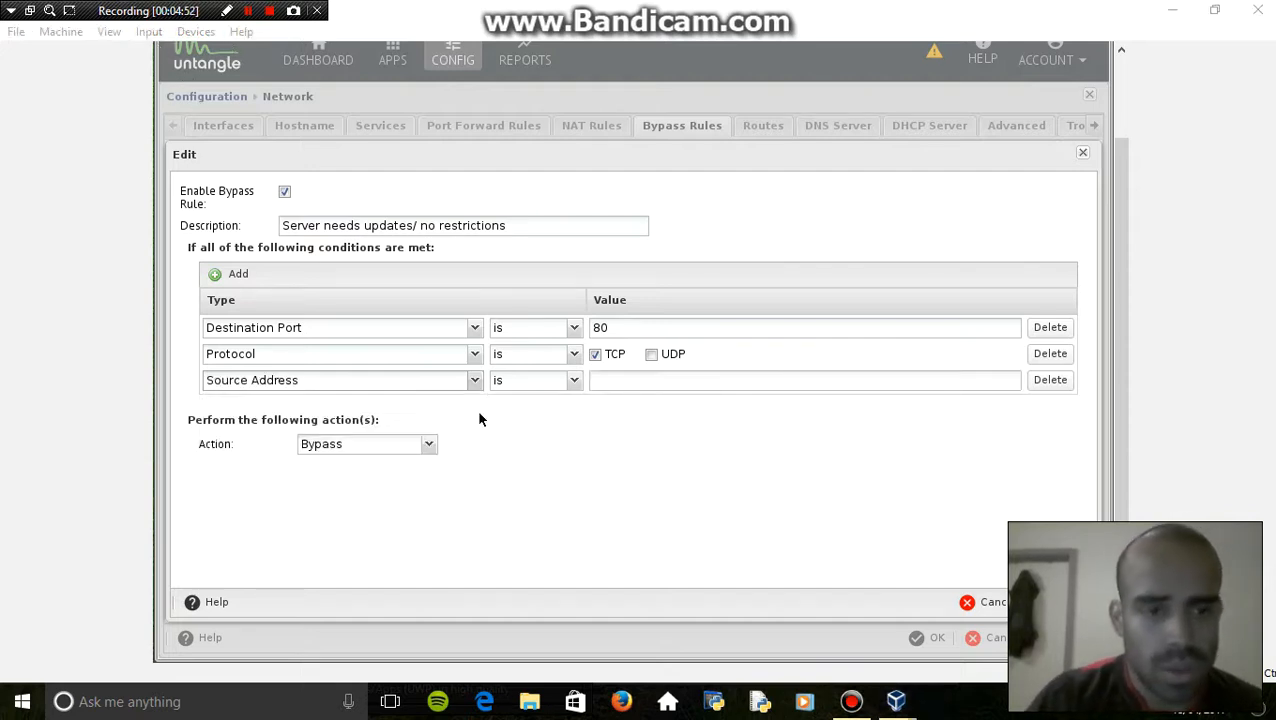
{"action": "left_click", "coordinate": [619, 382]}
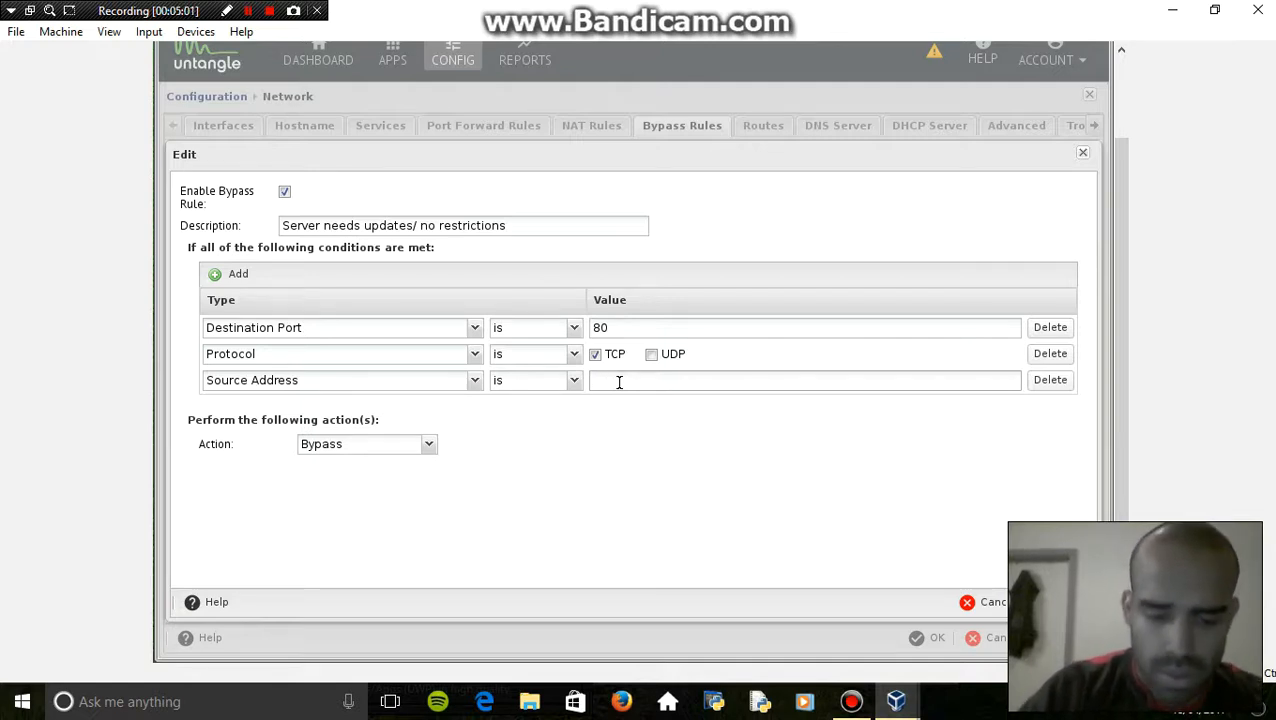
{"action": "type", "text": "192"}
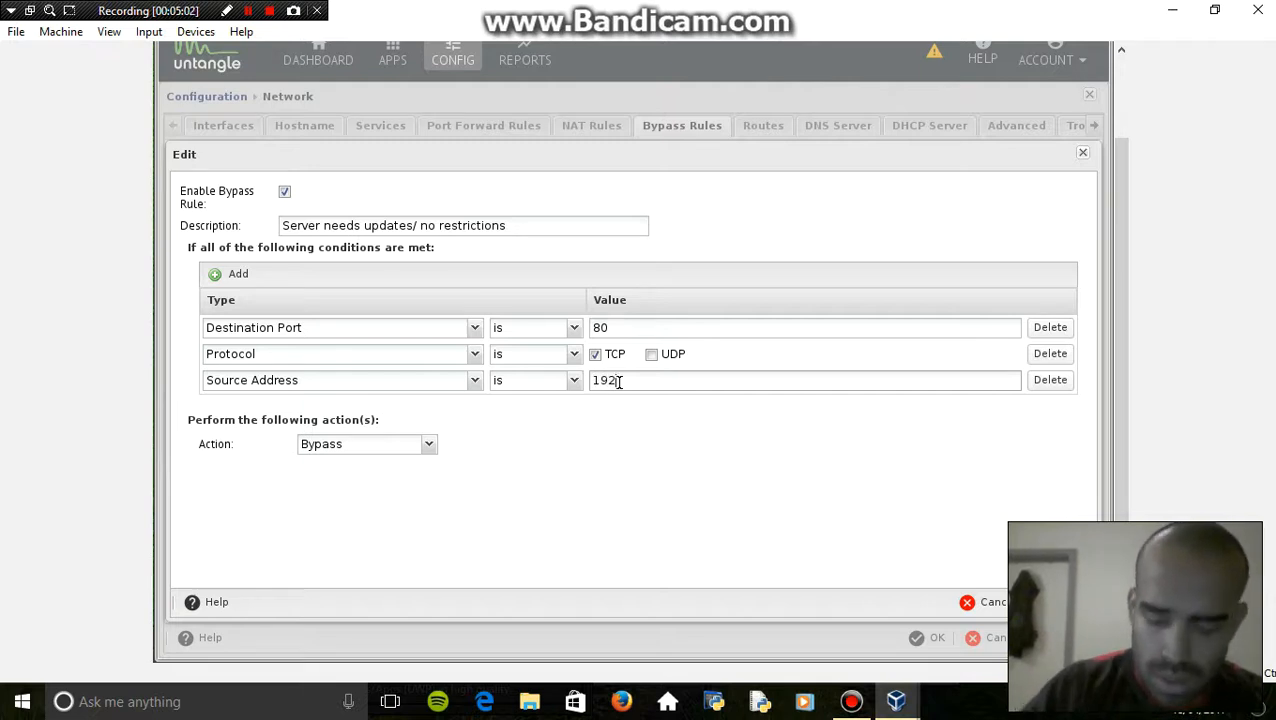
{"action": "type", "text": ".168"}
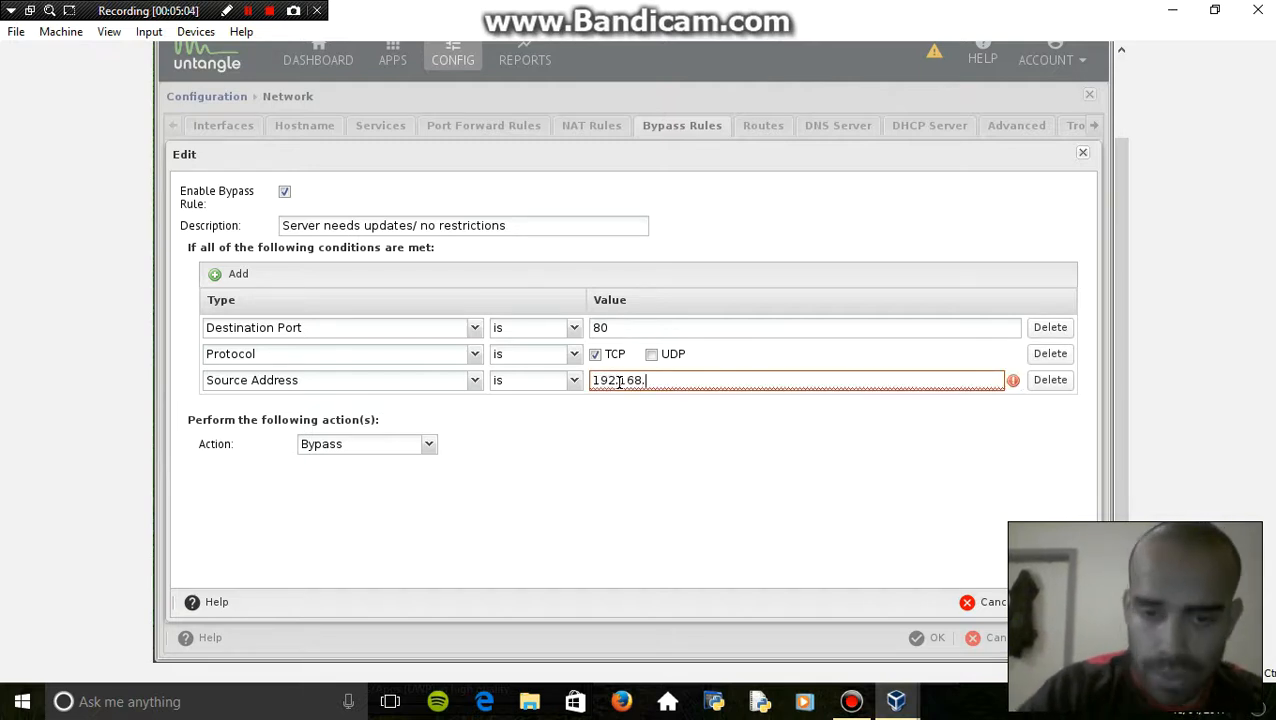
{"action": "type", "text": ".1"}
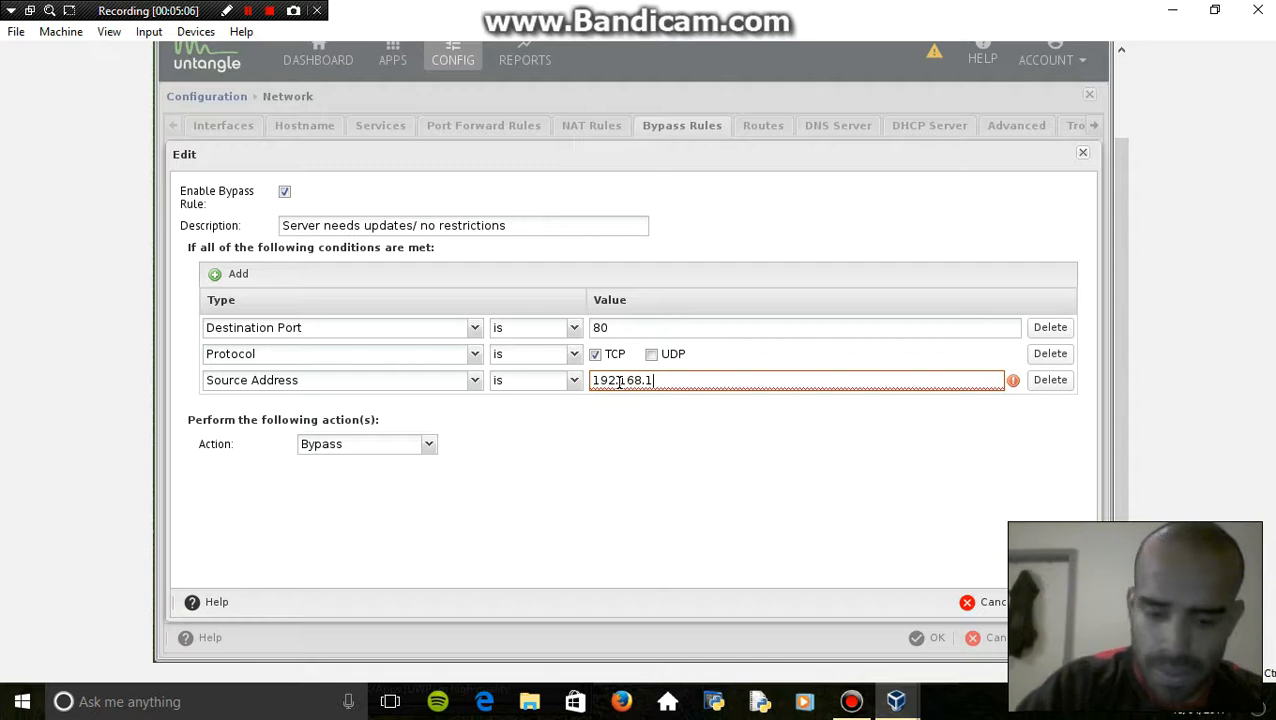
{"action": "type", "text": ".12"}
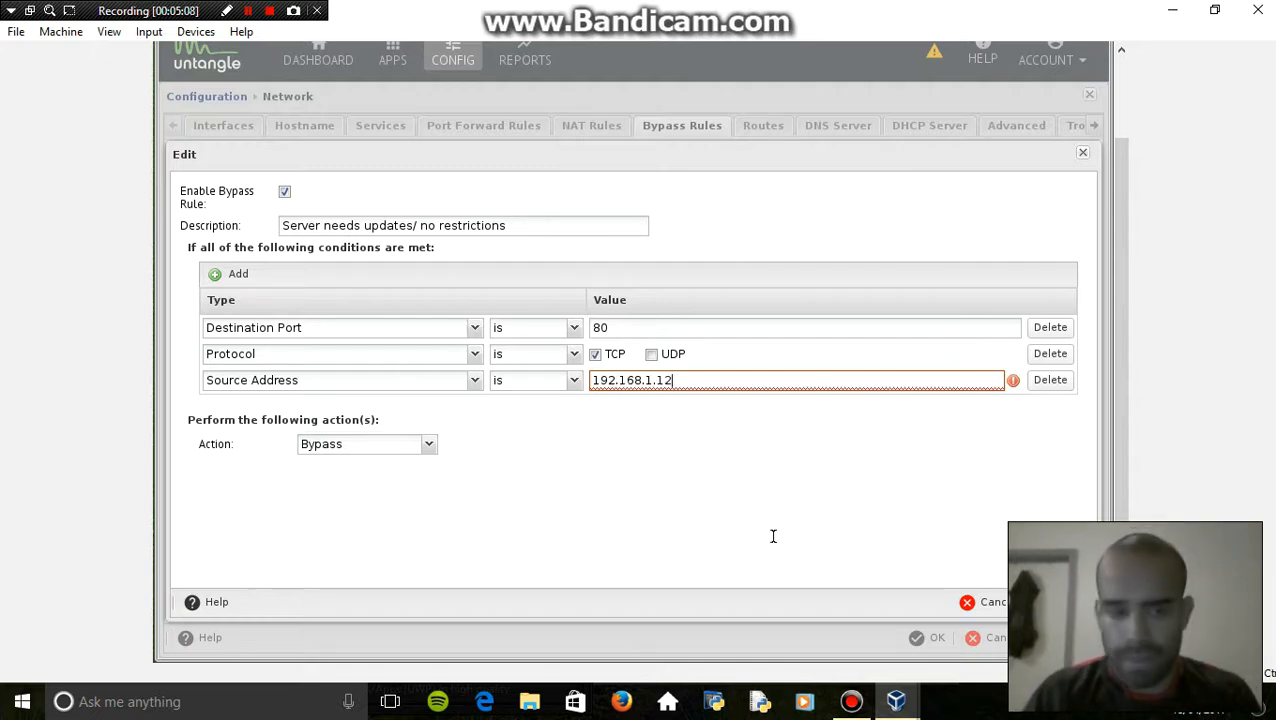
{"action": "type", "text": "8"}
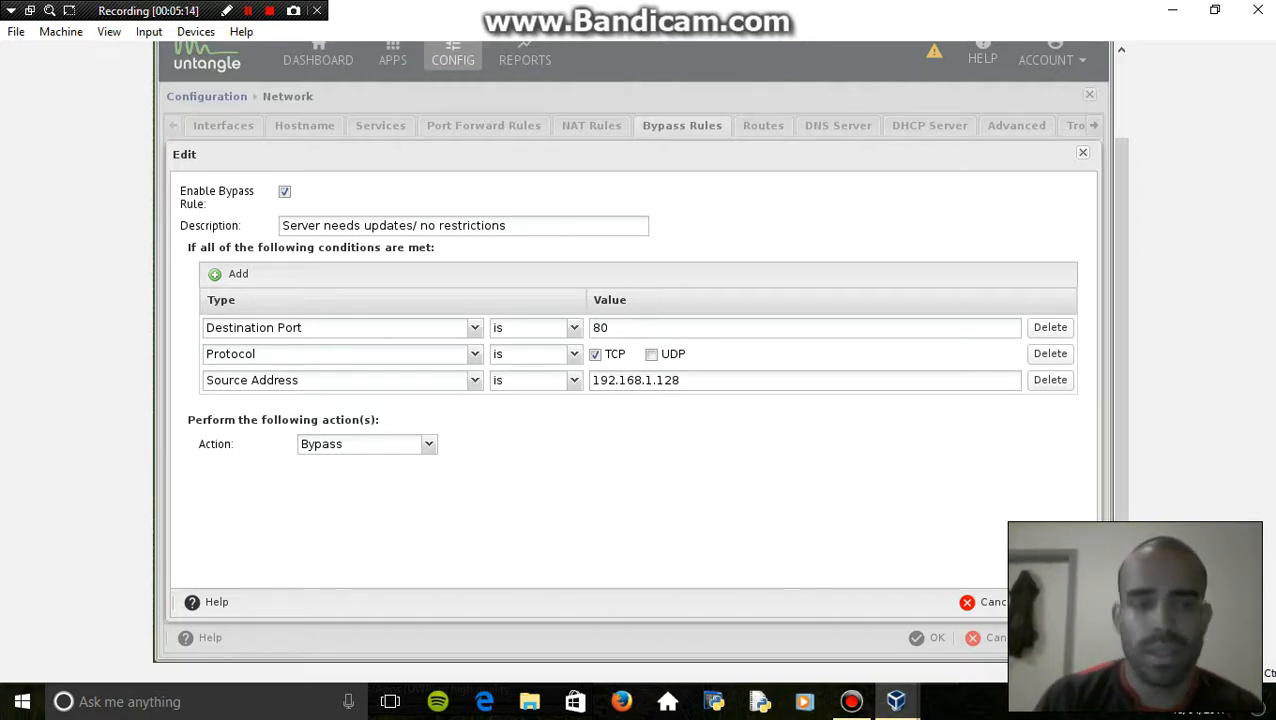
{"action": "left_click", "coordinate": [1063, 602]}
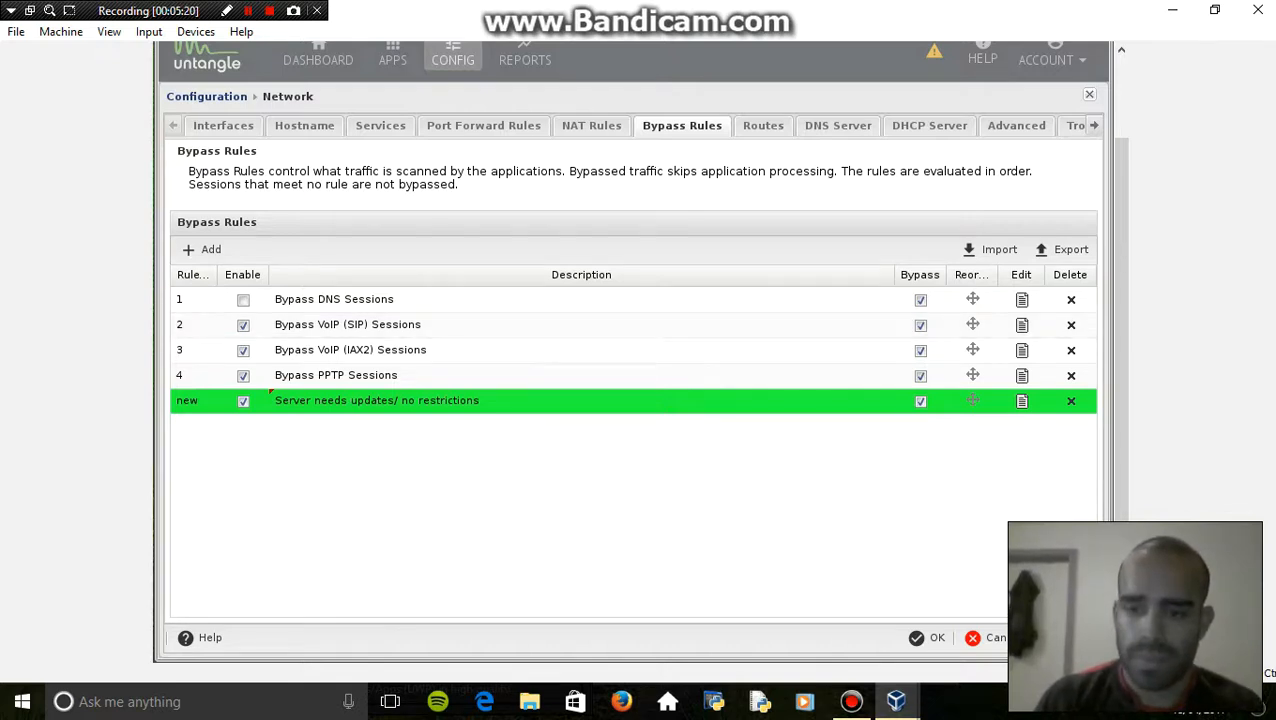
- Apply the new bypass rule and close the network configuration, returning to the Untangle dashboard
{"action": "left_click", "coordinate": [1066, 638]}
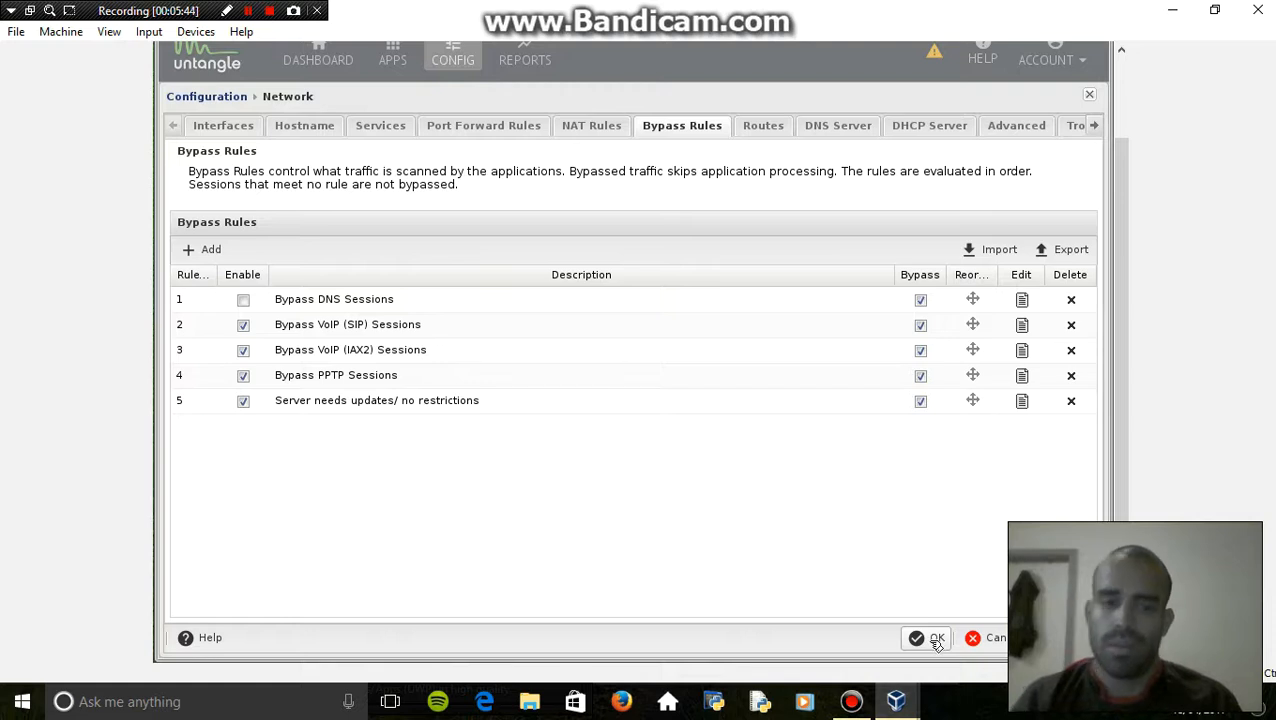
{"action": "left_click", "coordinate": [937, 643]}
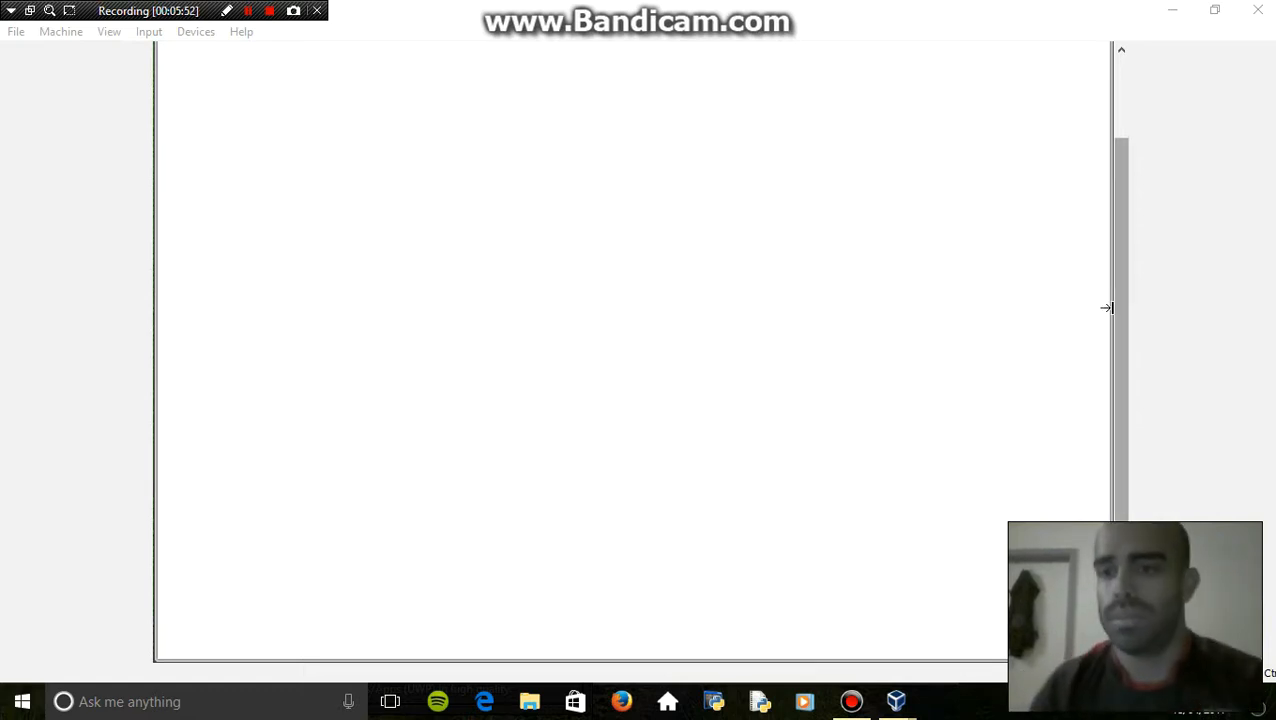
{"action": "left_click_drag", "start_coordinate": [1121, 307], "coordinate": [1121, 226]}
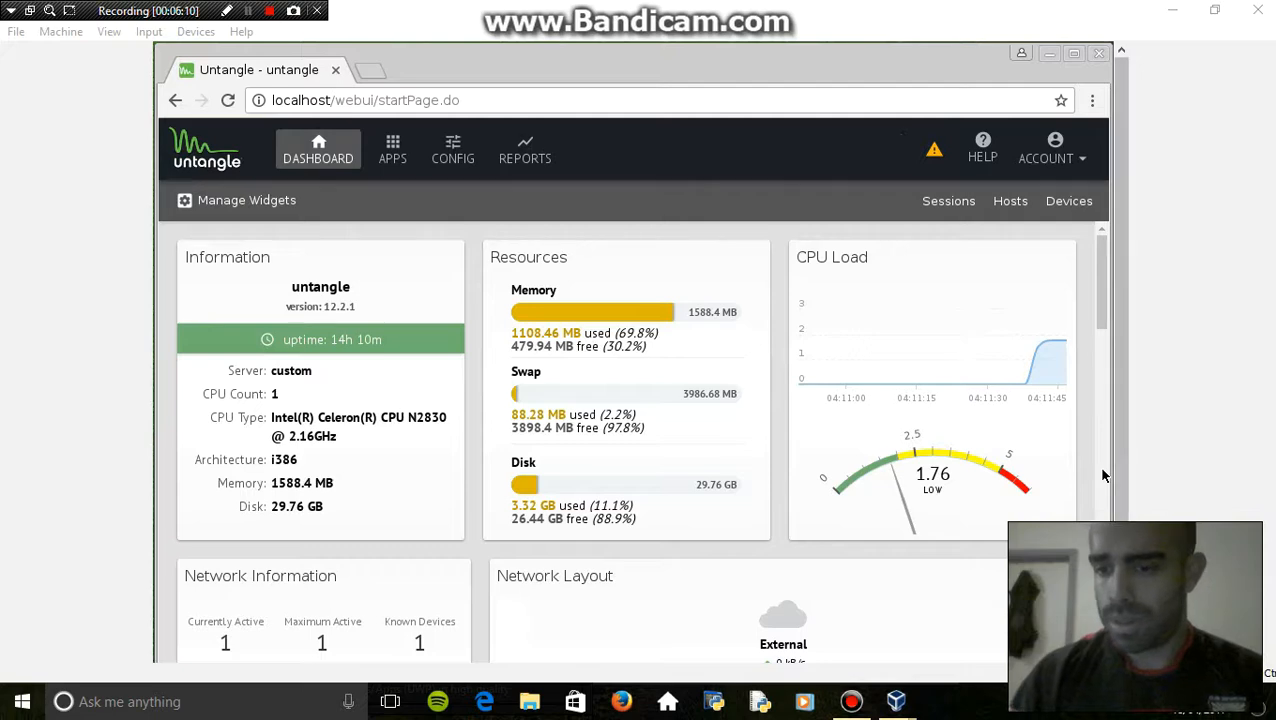
- Switch to the Ubuntu virtual machine and close Transmission and the Firefox window with the torrent page
{"action": "mouse_move", "coordinate": [895, 701]}
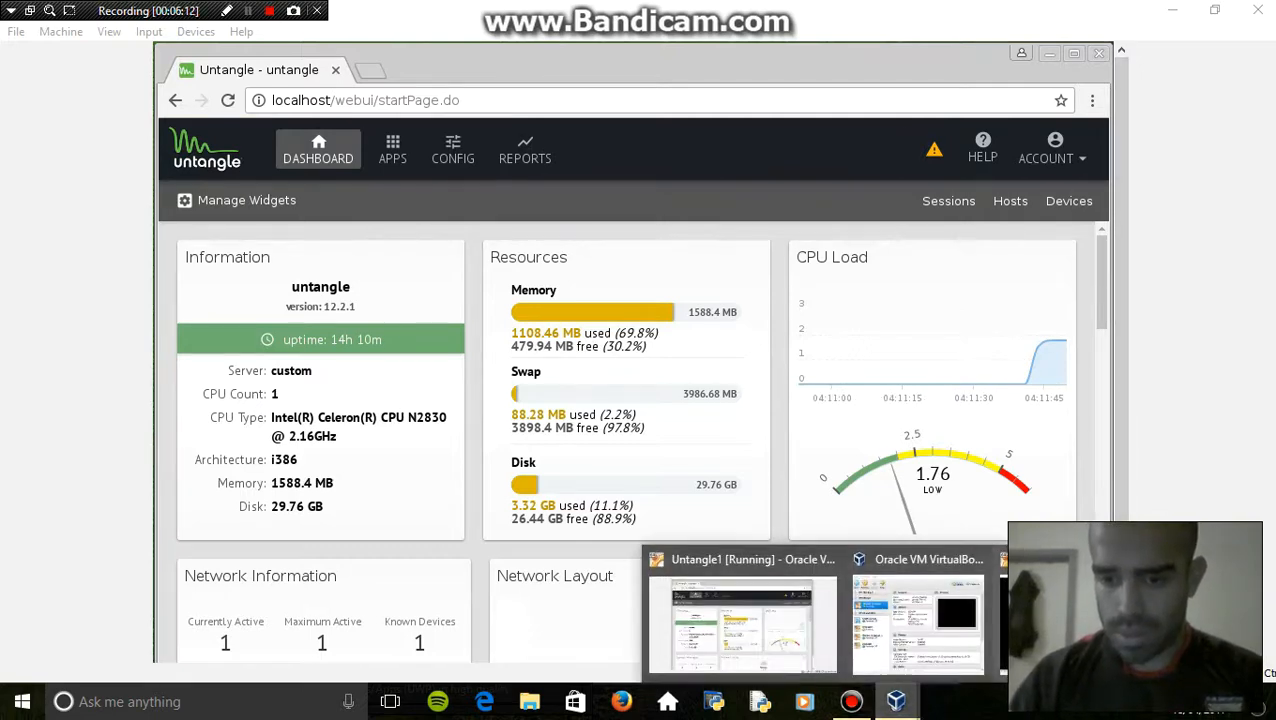
{"action": "left_click", "coordinate": [1078, 622]}
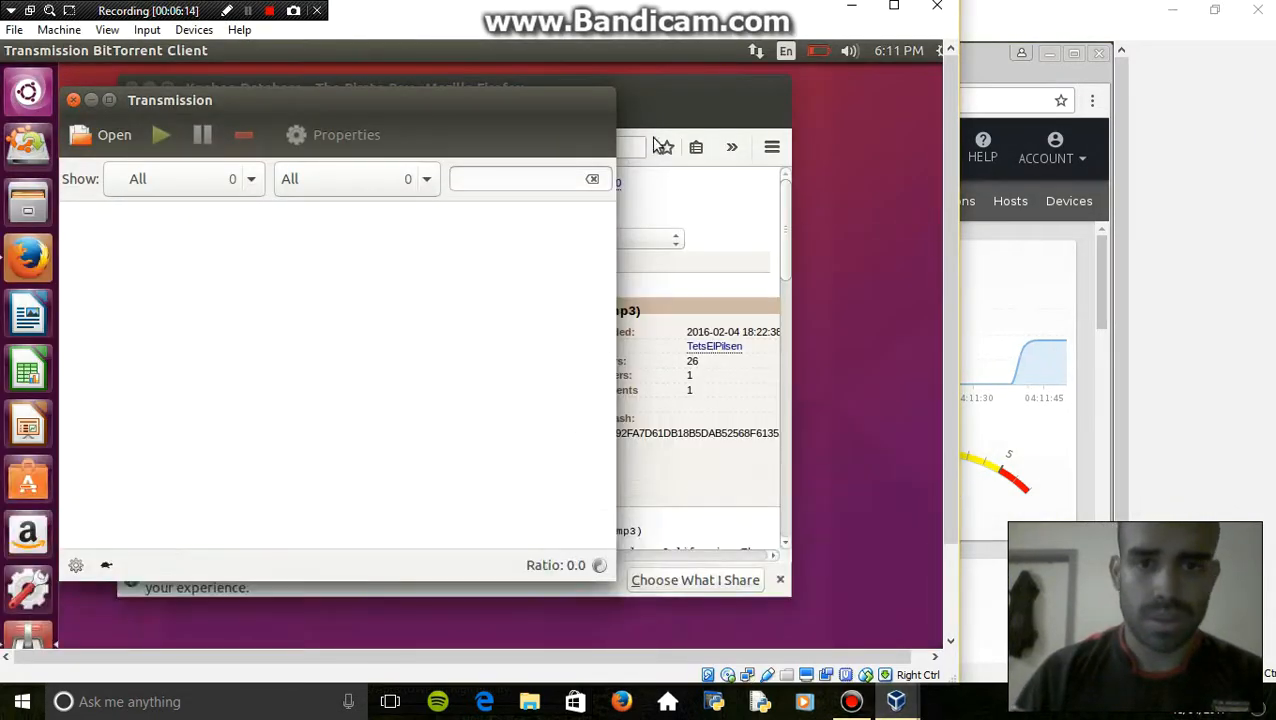
{"action": "left_click", "coordinate": [74, 101]}
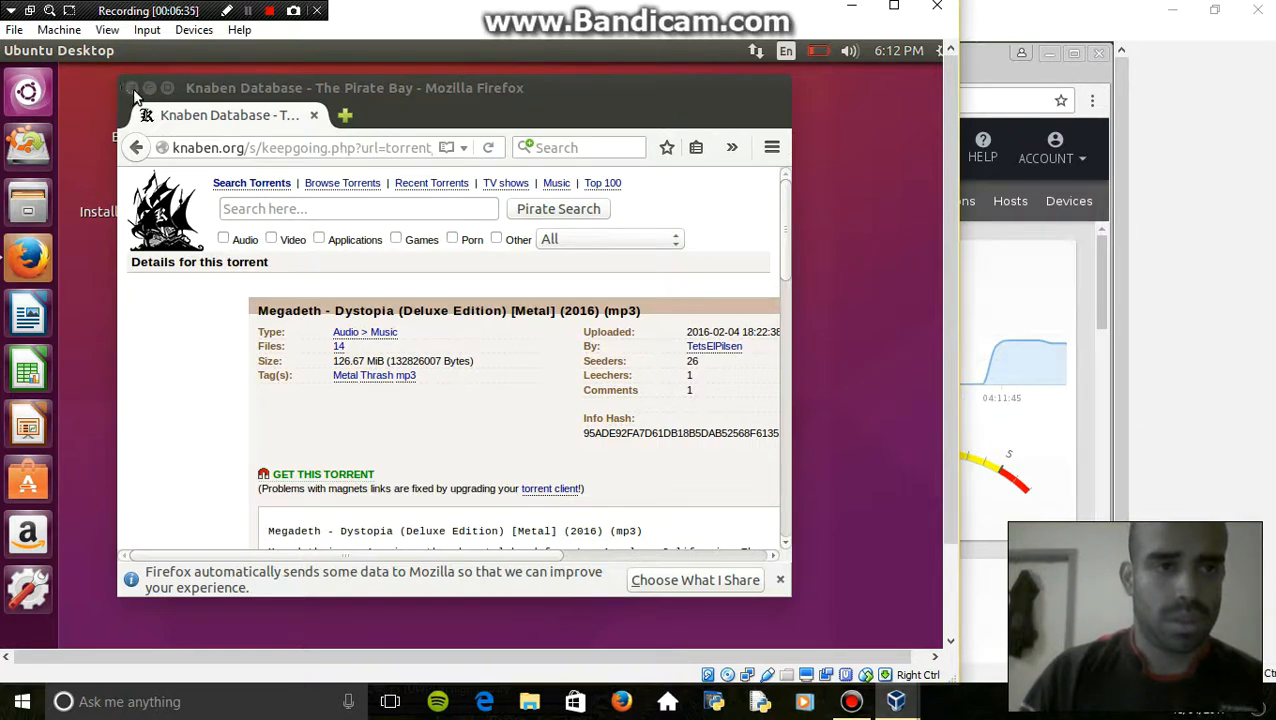
{"action": "left_click", "coordinate": [155, 259]}
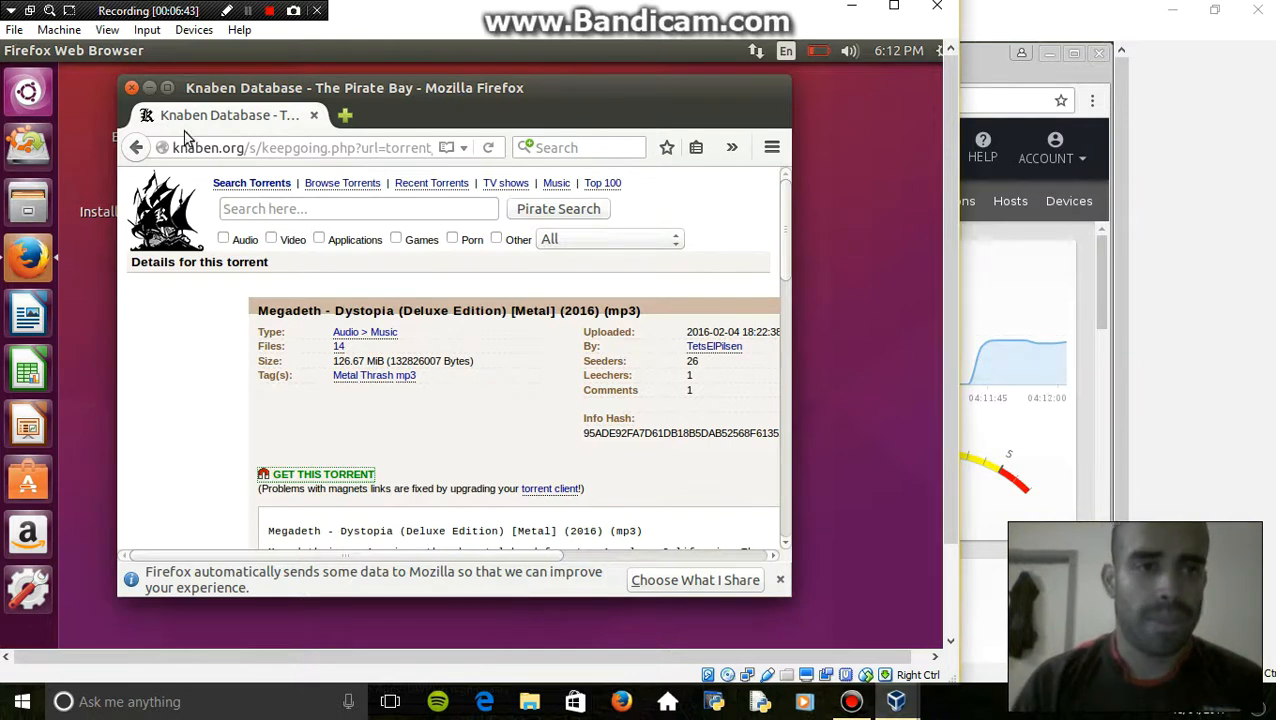
{"action": "left_click", "coordinate": [30, 258]}
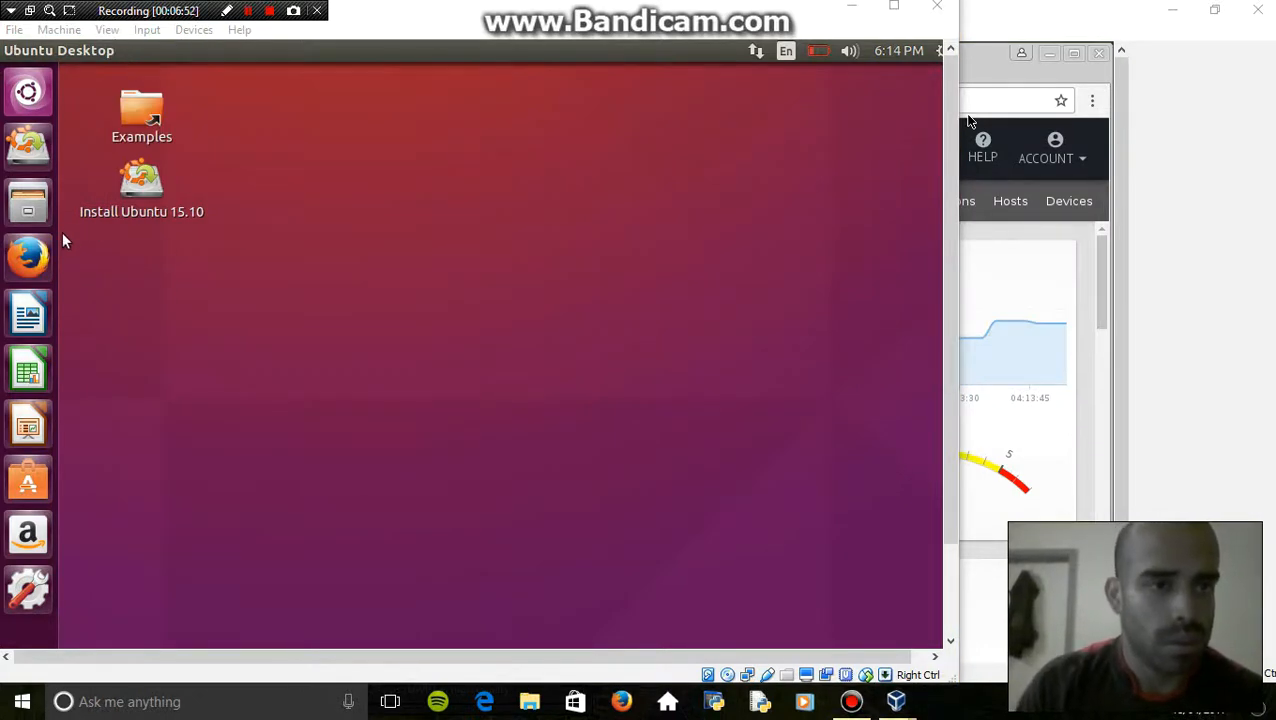
- Open Firefox in the Ubuntu machine and load playboy.com to test the bypass rule
{"action": "left_click", "coordinate": [40, 250]}
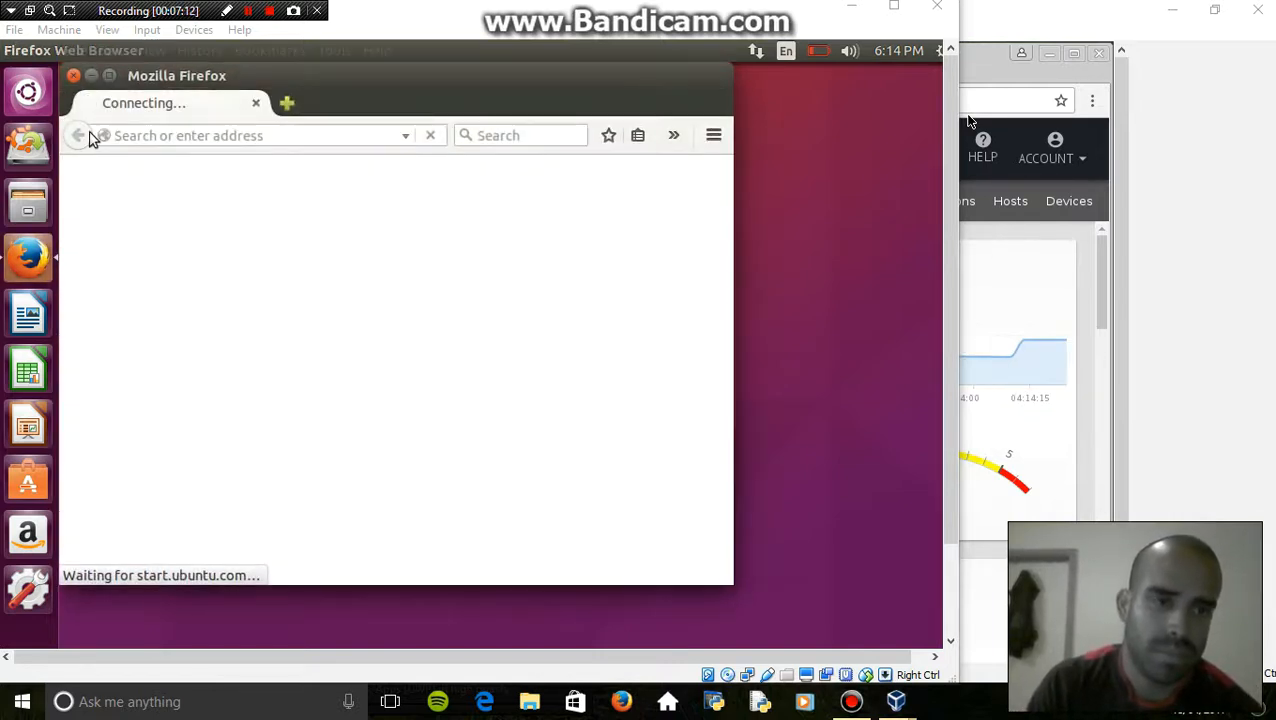
{"action": "left_click", "coordinate": [281, 135]}
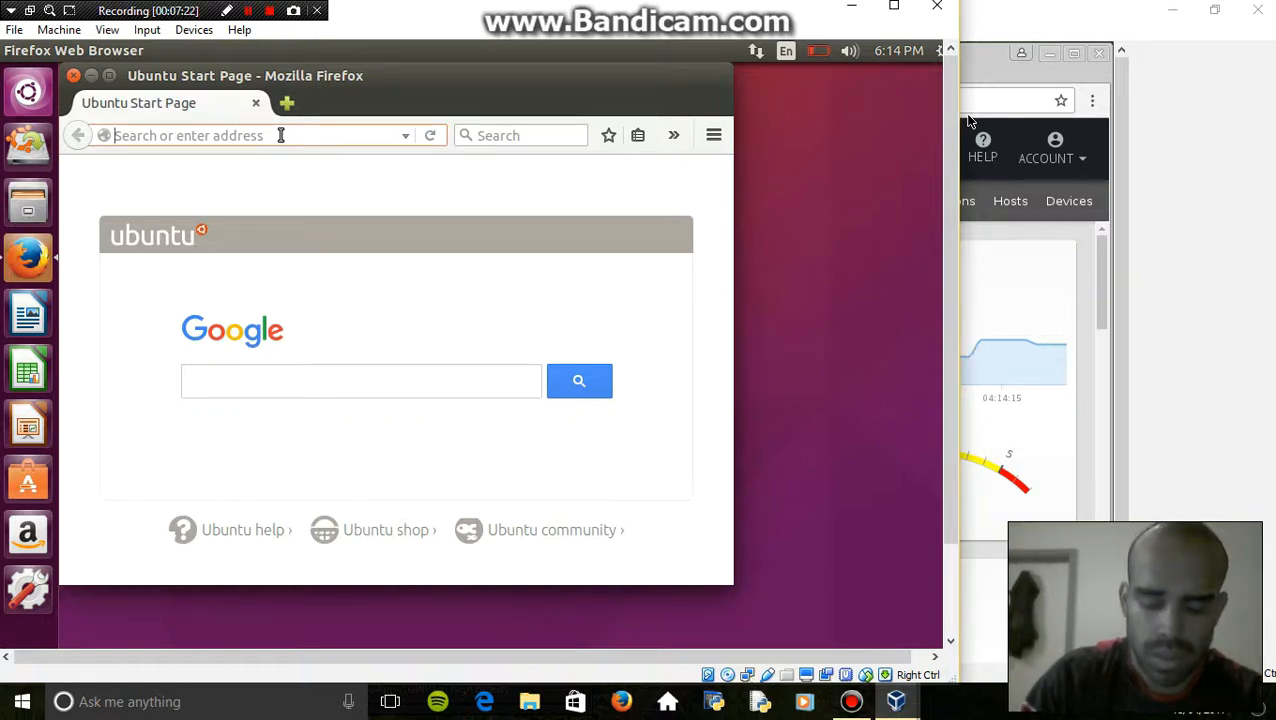
{"action": "type", "text": "playbo"}
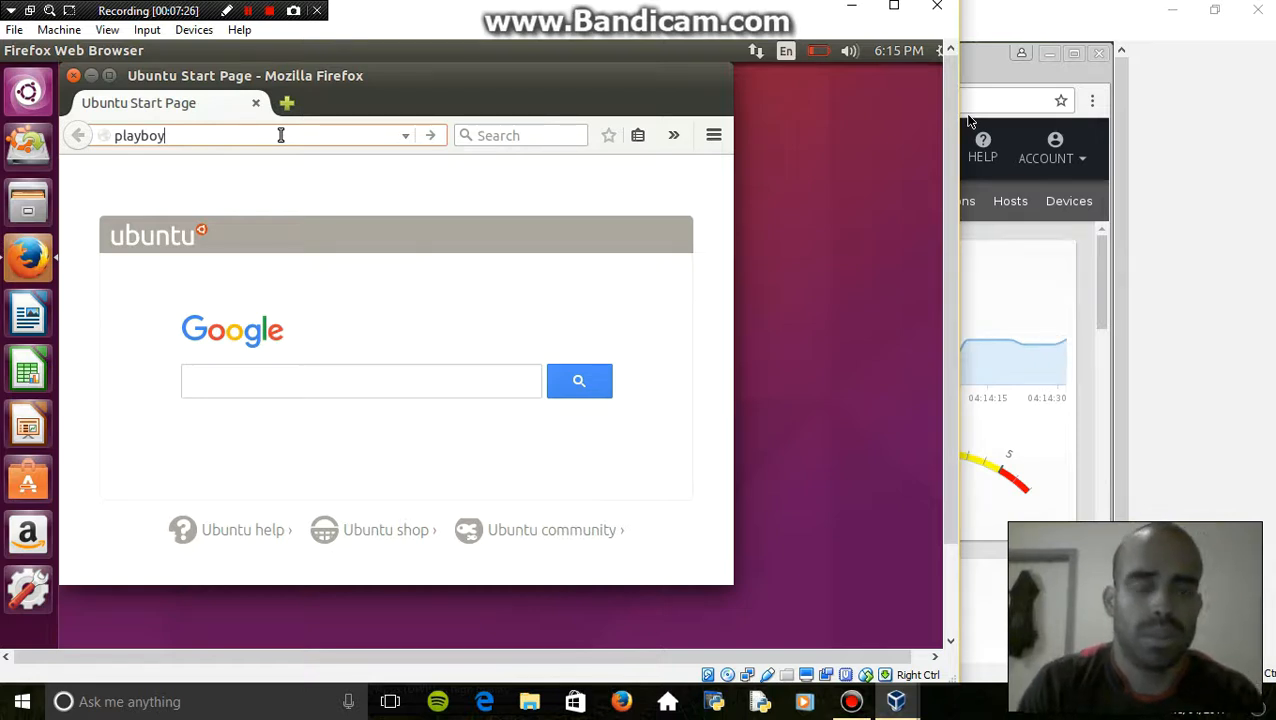
{"action": "type", "text": "y.com"}
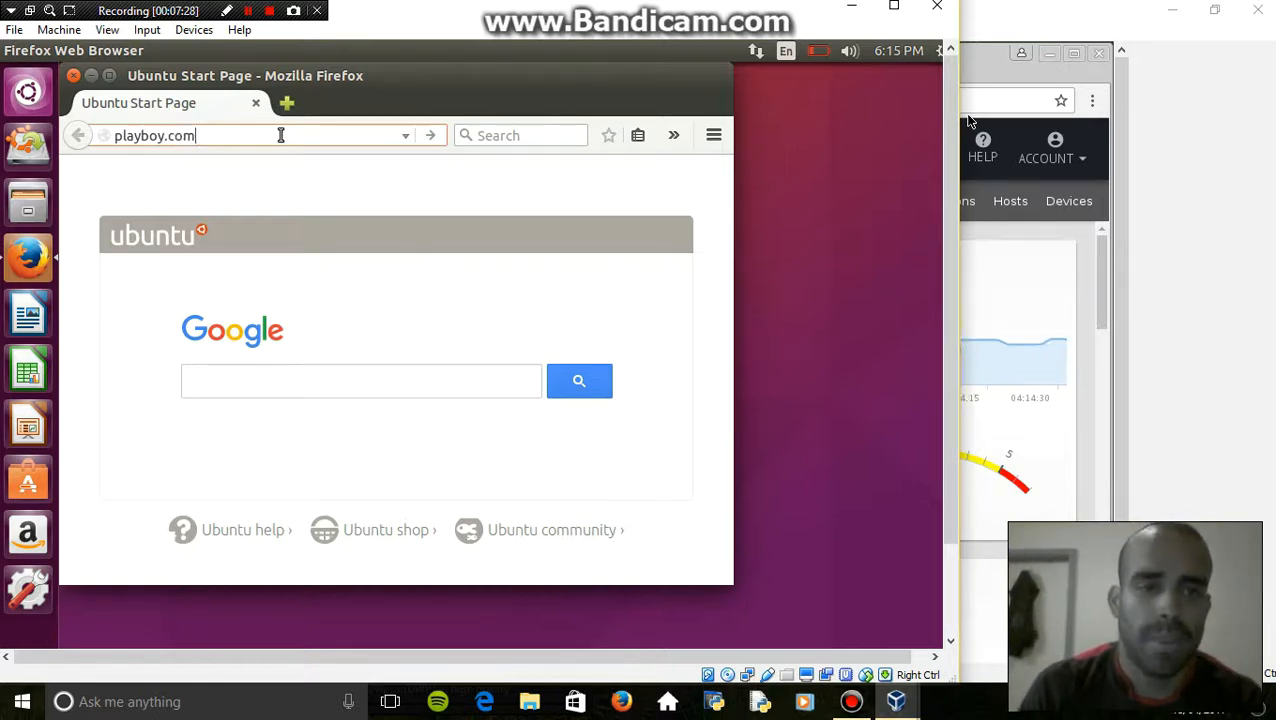
{"action": "key", "text": "Return"}
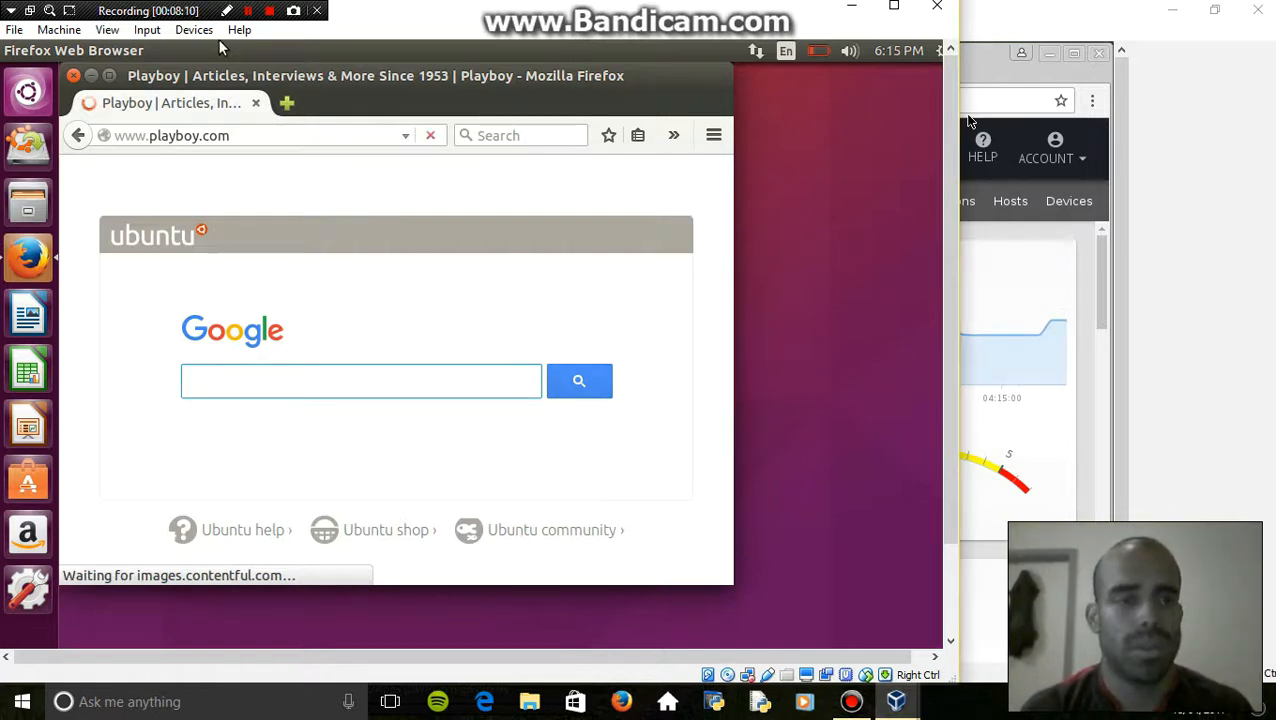
{"action": "left_click", "coordinate": [248, 11]}
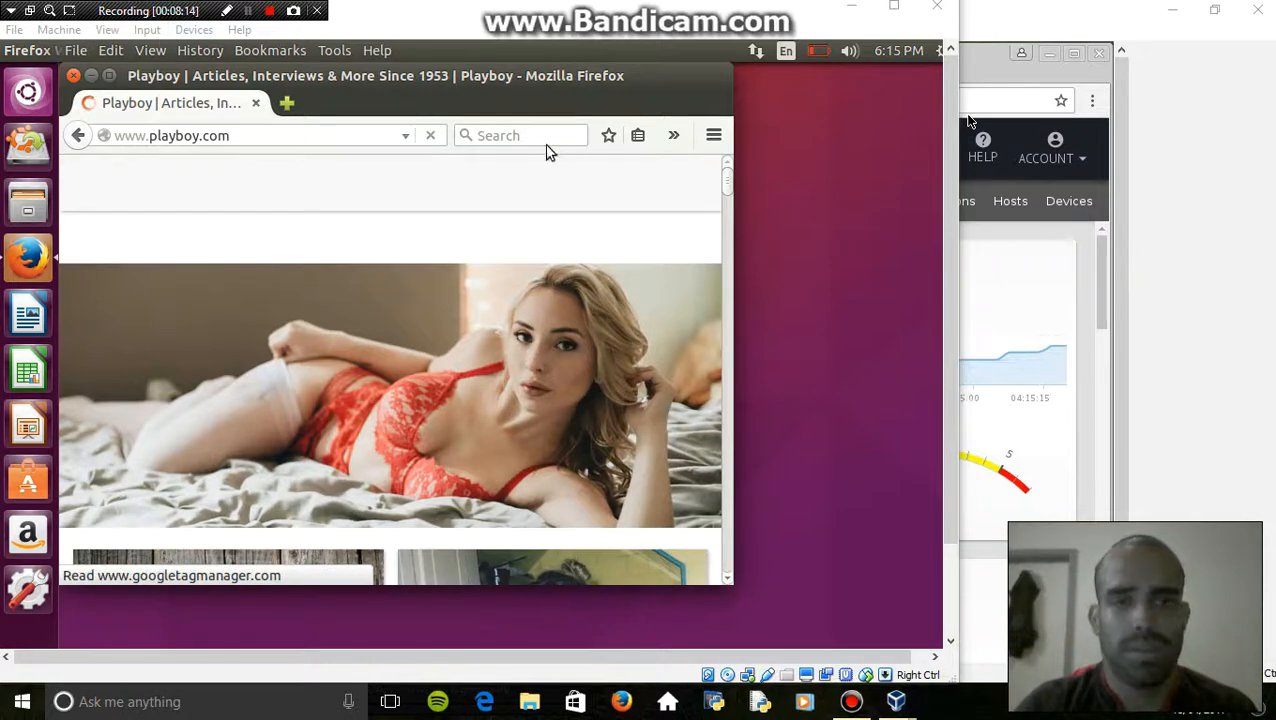
- Close Firefox and switch back to the Untangle virtual machine's dashboard
{"action": "left_click", "coordinate": [72, 80]}
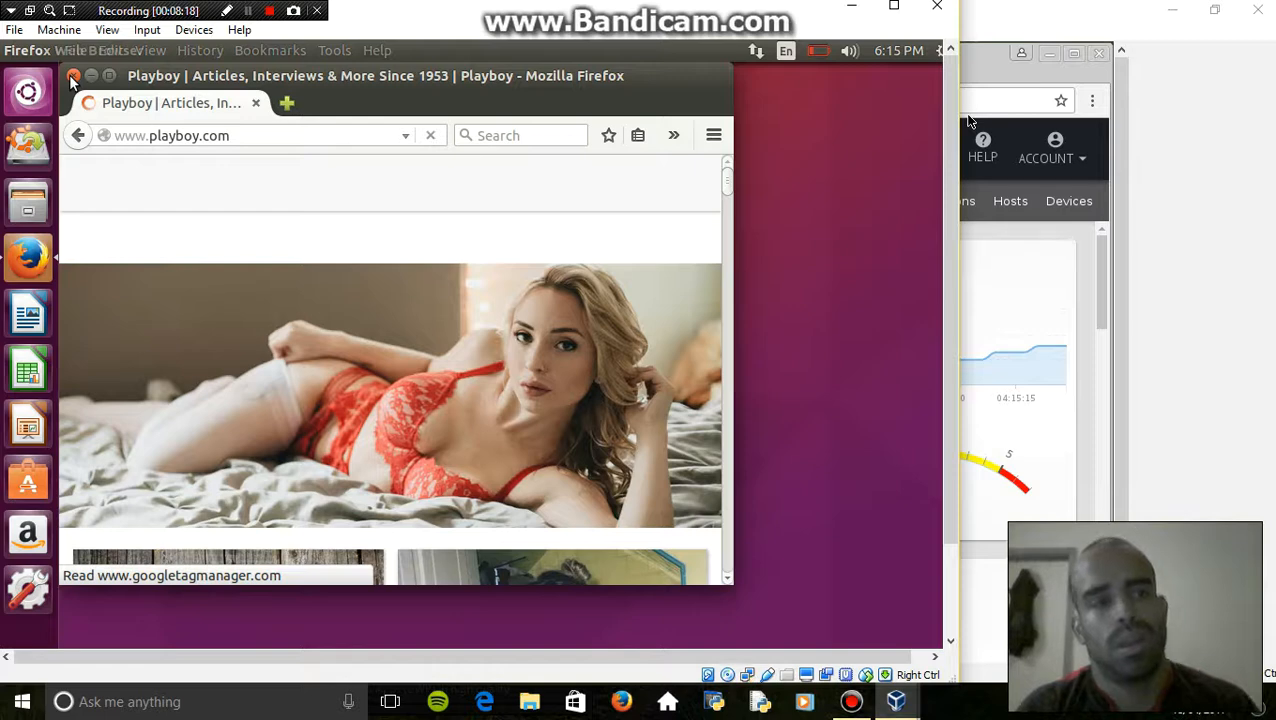
{"action": "left_click", "coordinate": [1096, 212]}
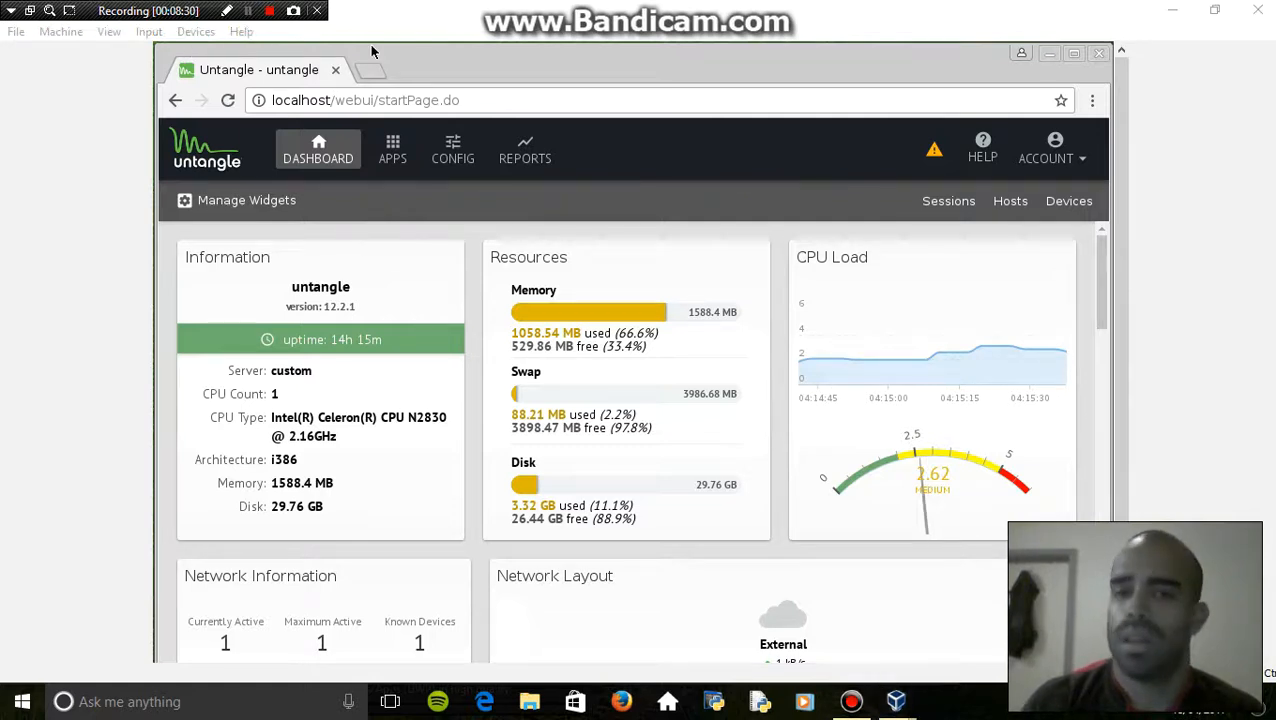
{"action": "left_click", "coordinate": [411, 259]}
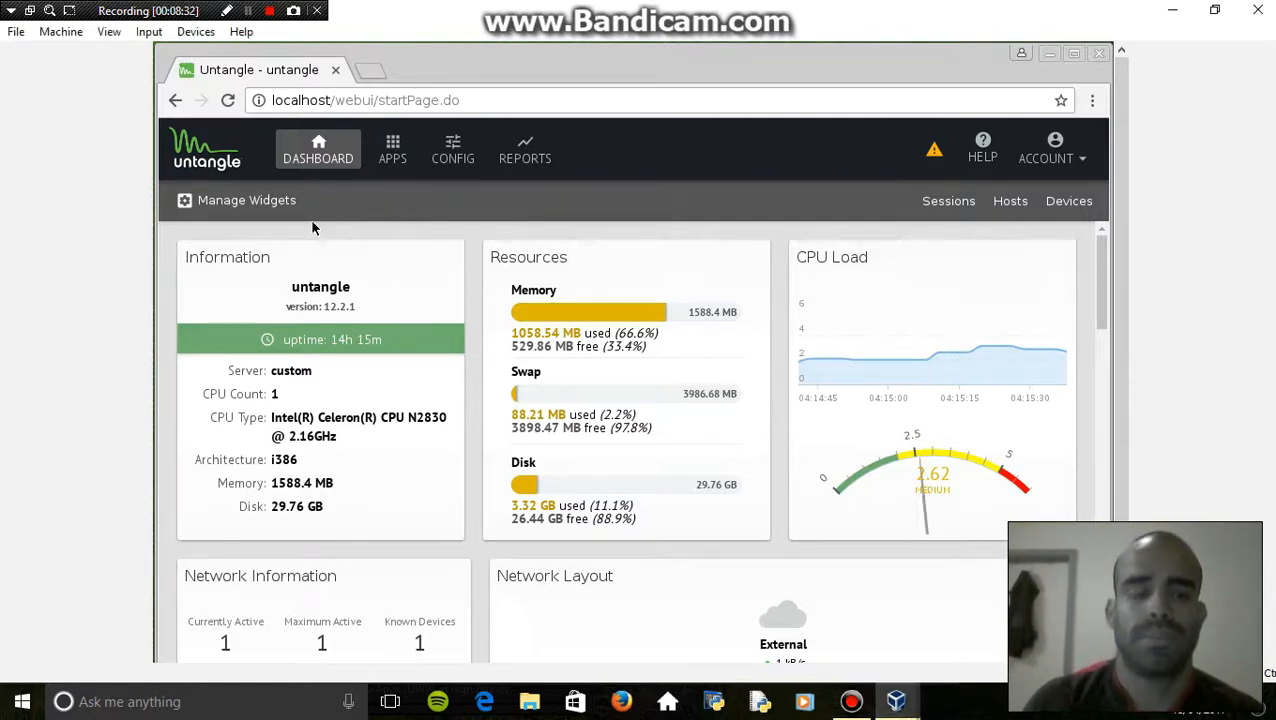